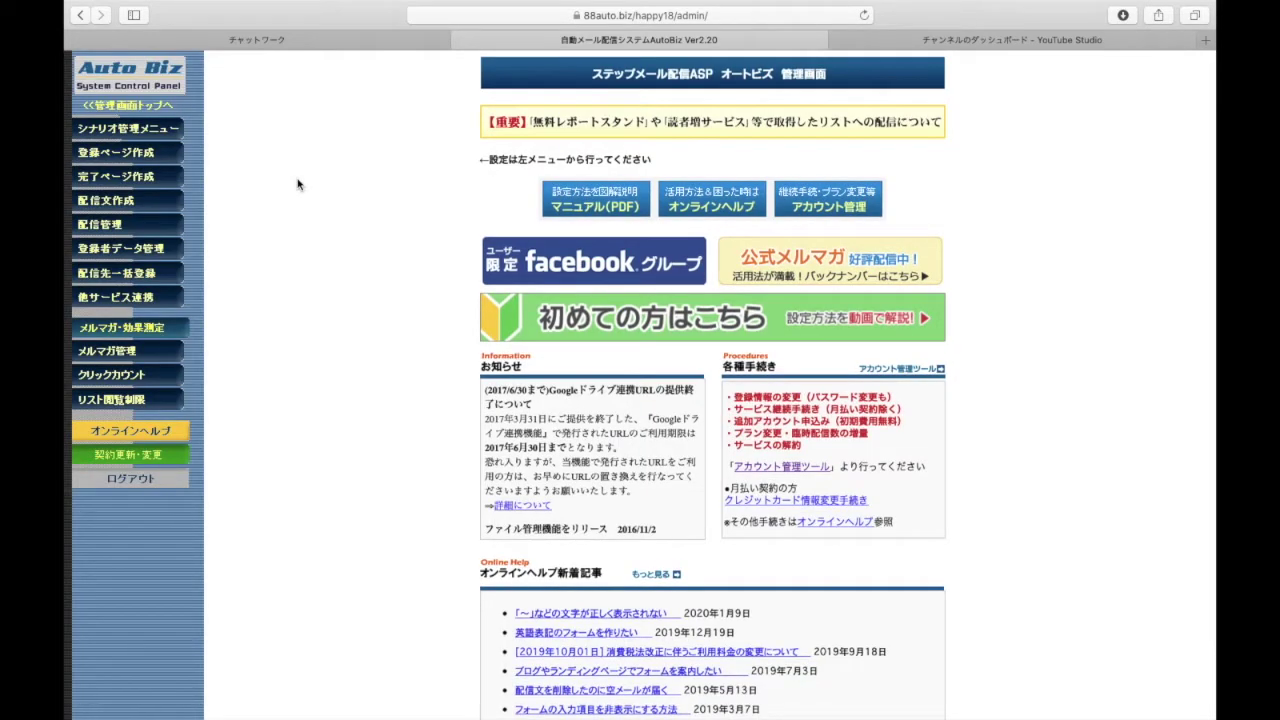
Open the シナリオ管理 list and bring up scenario 15's edit form
left_click(157, 138)
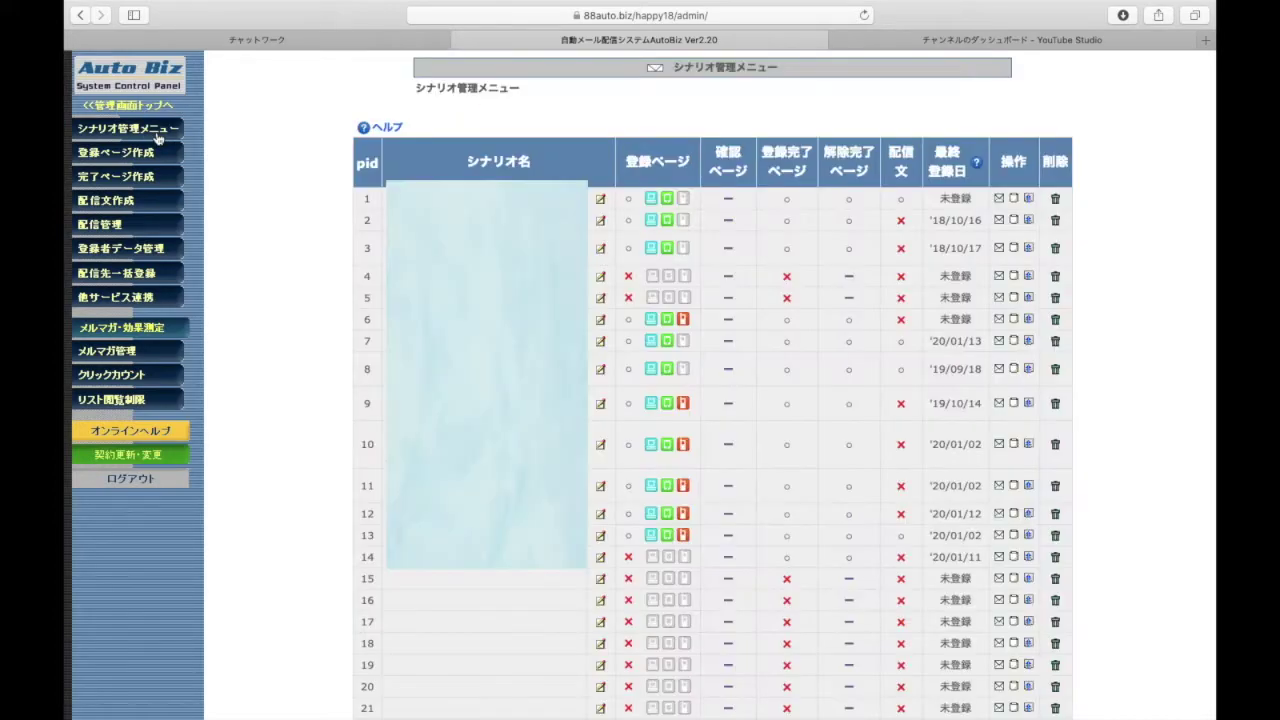
scroll(614, 380, "down", 1)
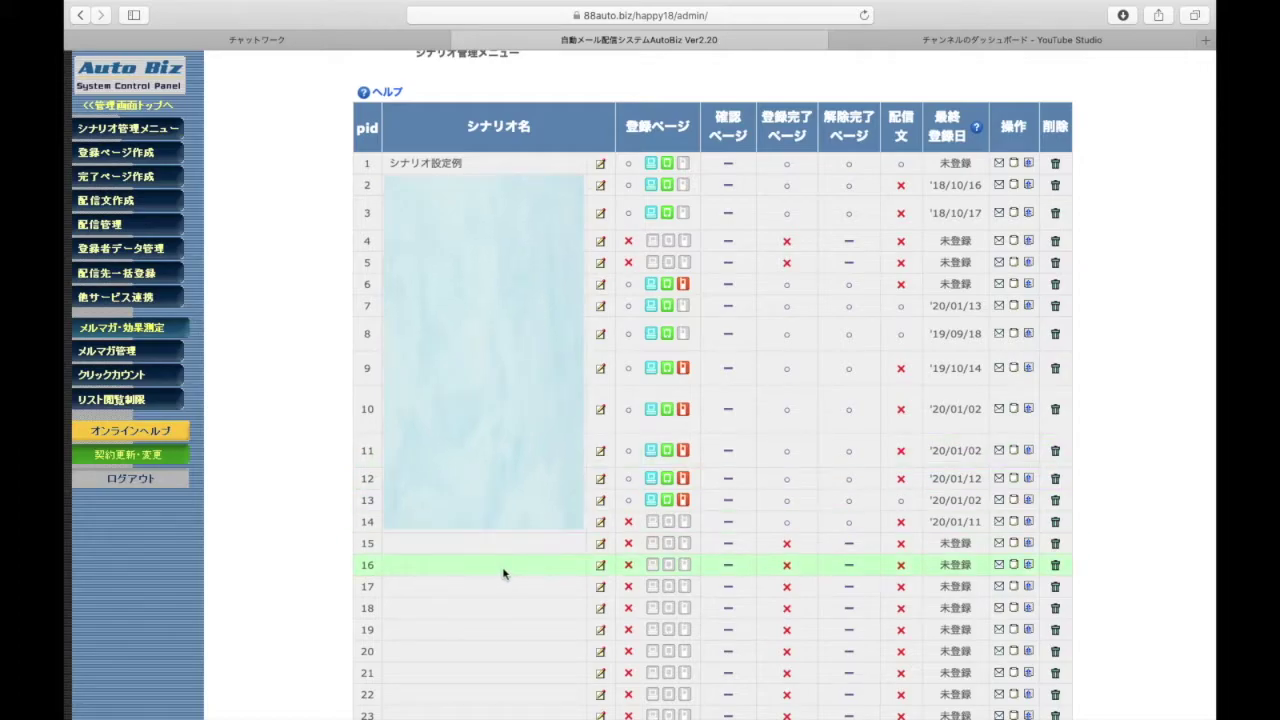
scroll(588, 580, "down", 1)
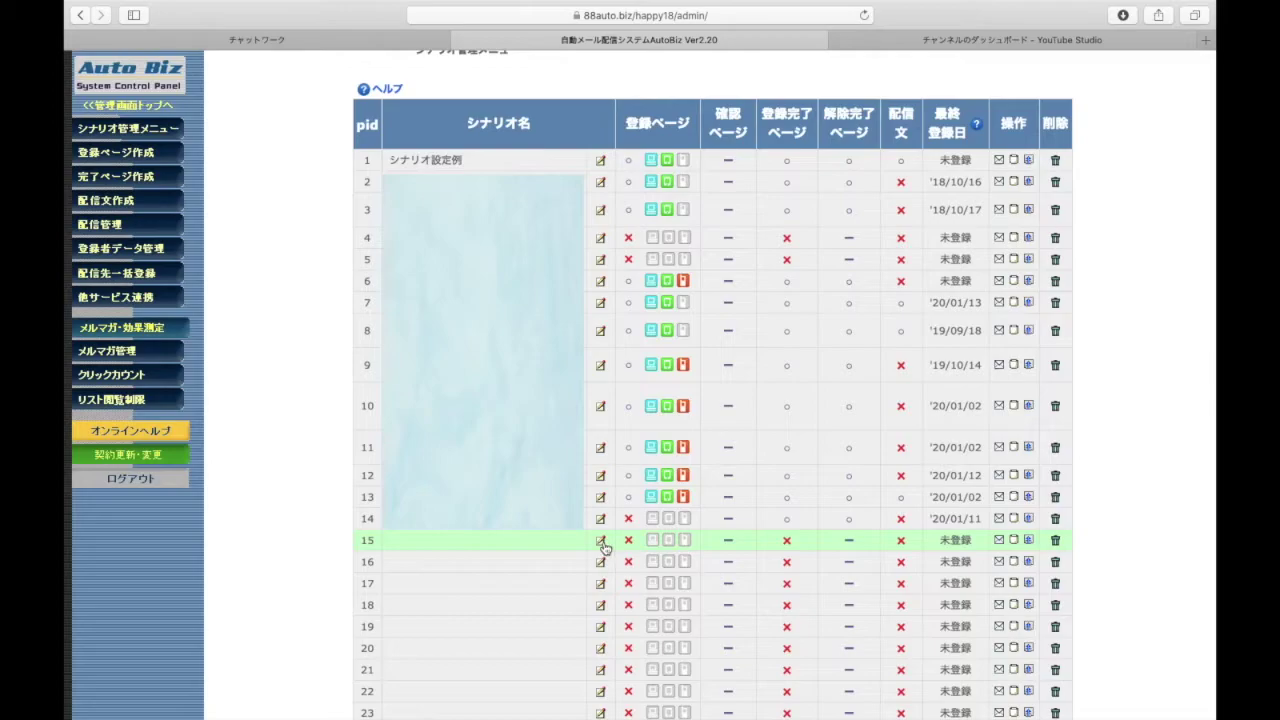
left_click(601, 542)
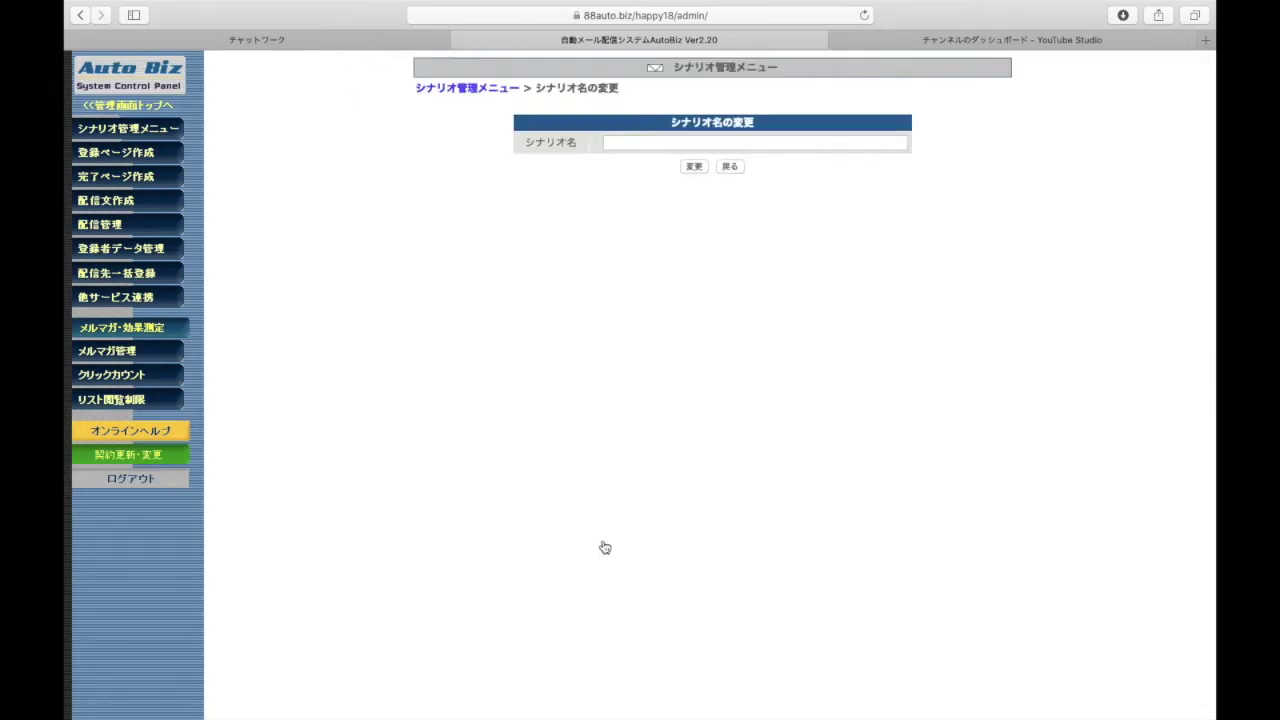
Enter 仮メルマガ as the シナリオ名, save with 変更, and return to the list
left_click(658, 145)
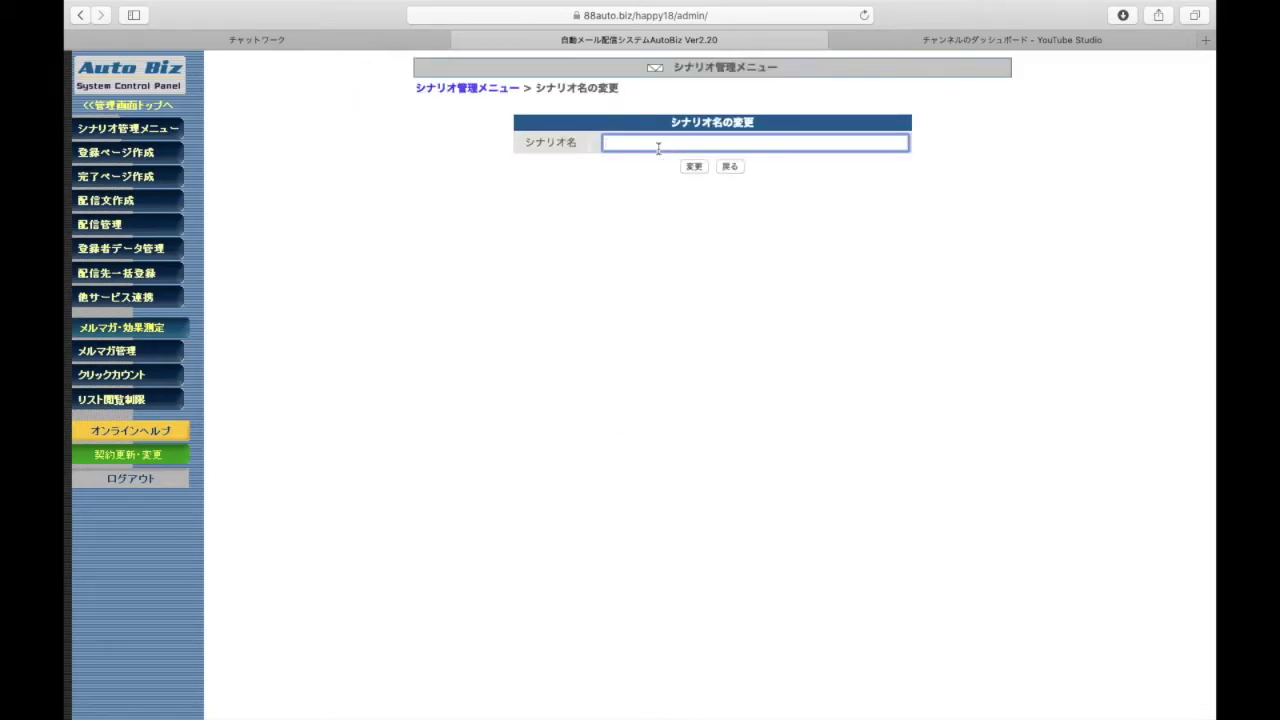
type("sa")
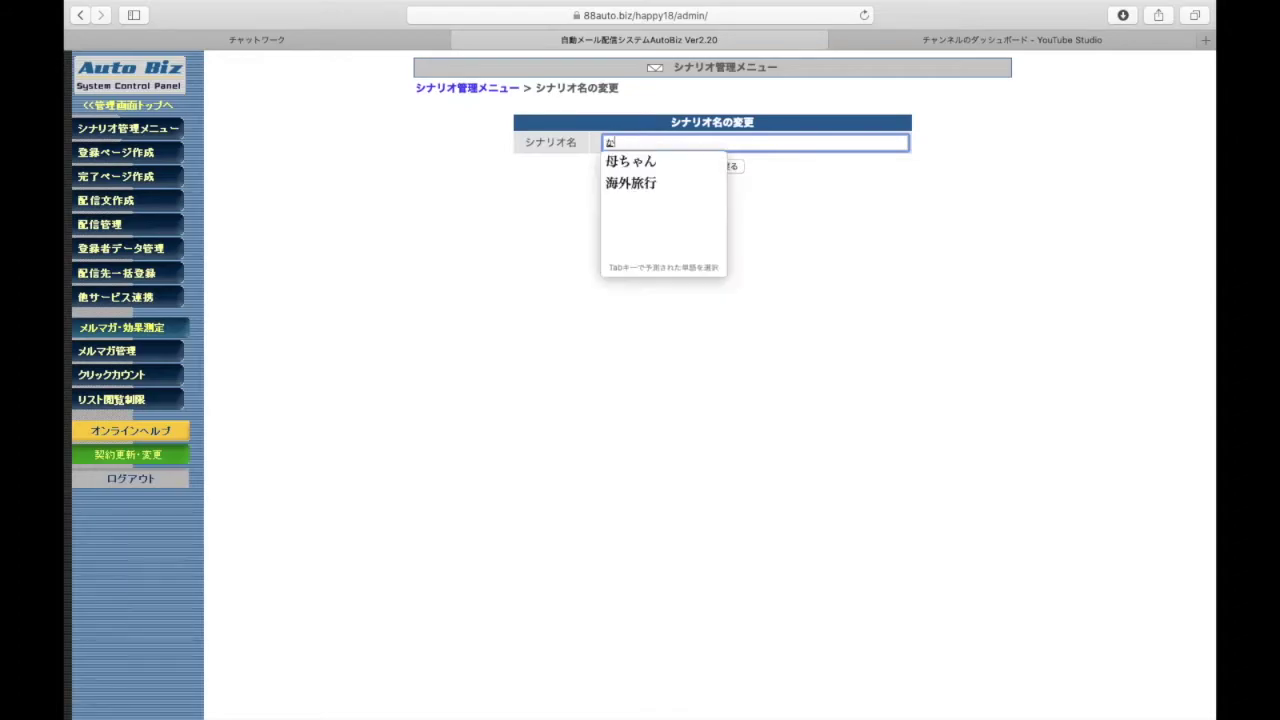
key("BackSpace")
key("BackSpace")
type("kari")
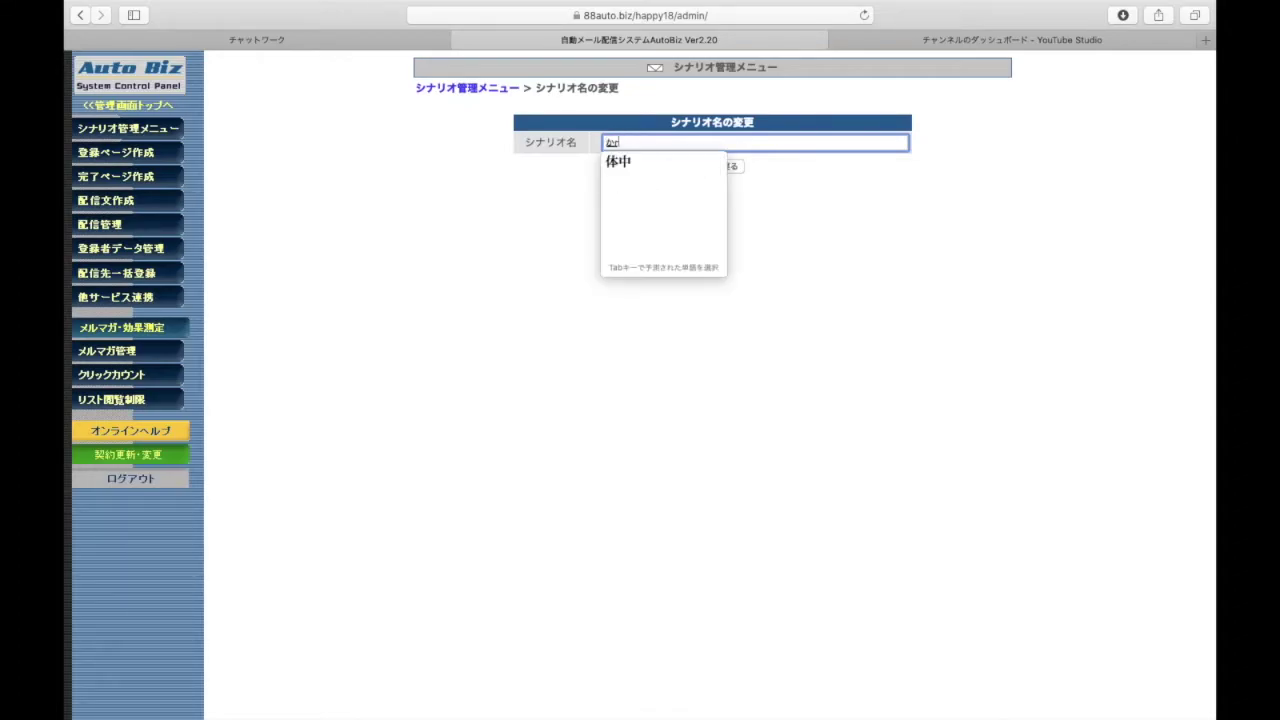
key("space")
type("merumaga")
key("space")
key("Return")
left_click(696, 168)
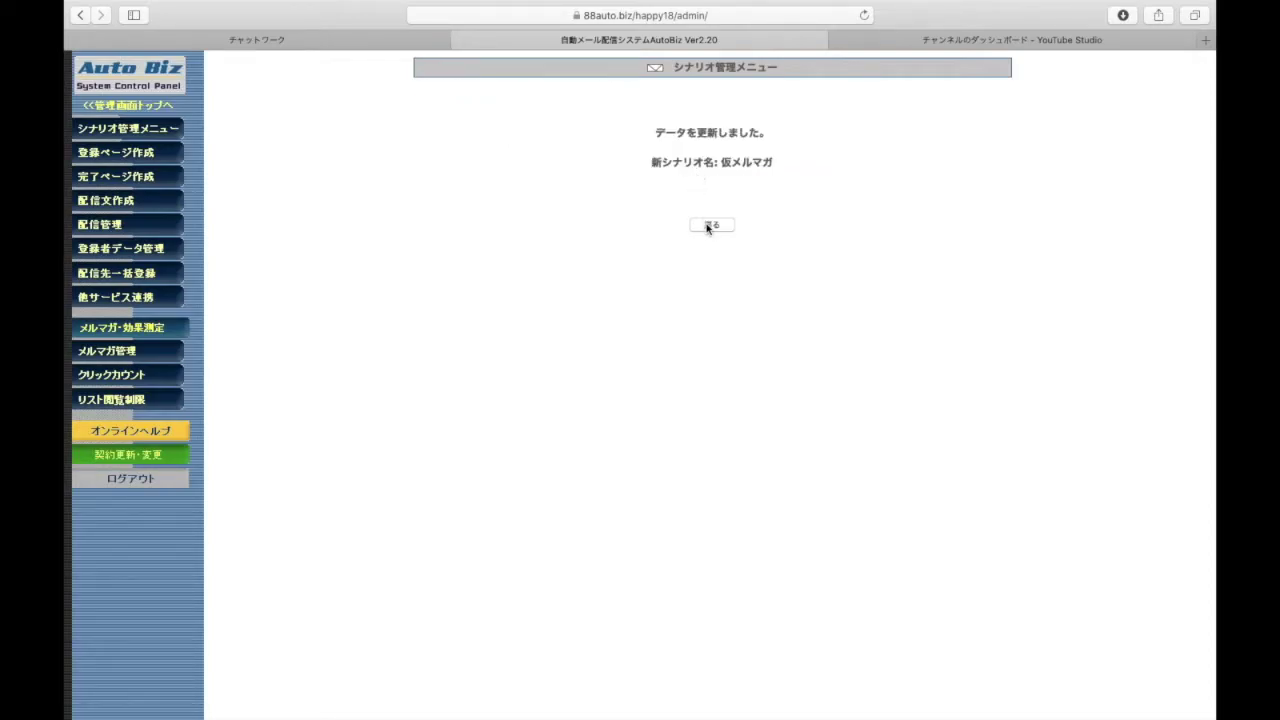
left_click(709, 225)
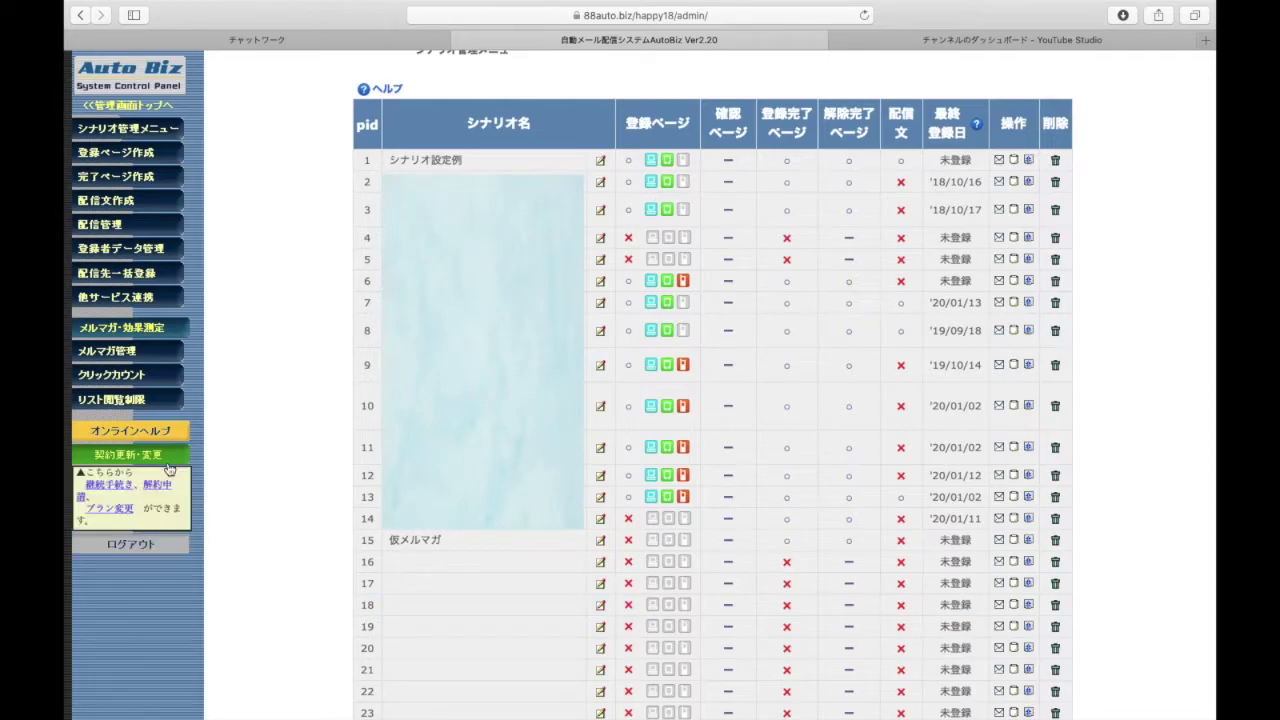
In 登録ページ作成, select 仮メルマガ from the シナリオ名 dropdown and load its form editor
left_click(117, 155)
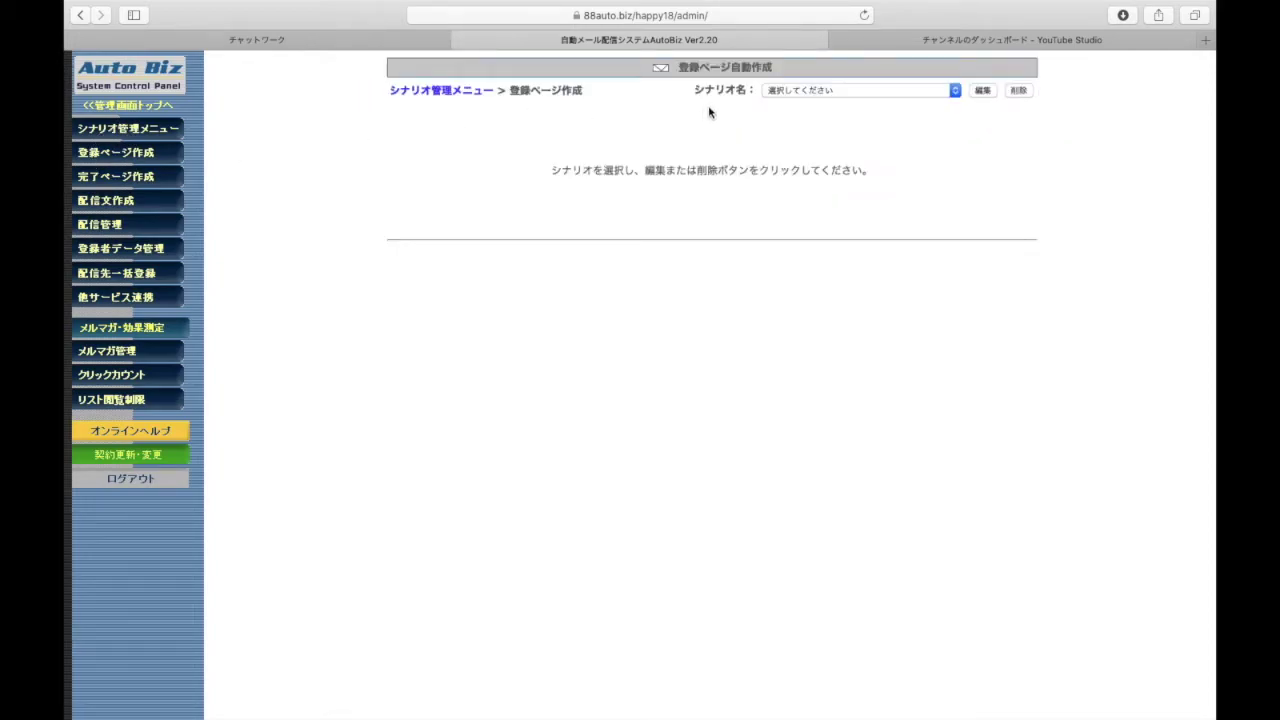
left_click(893, 92)
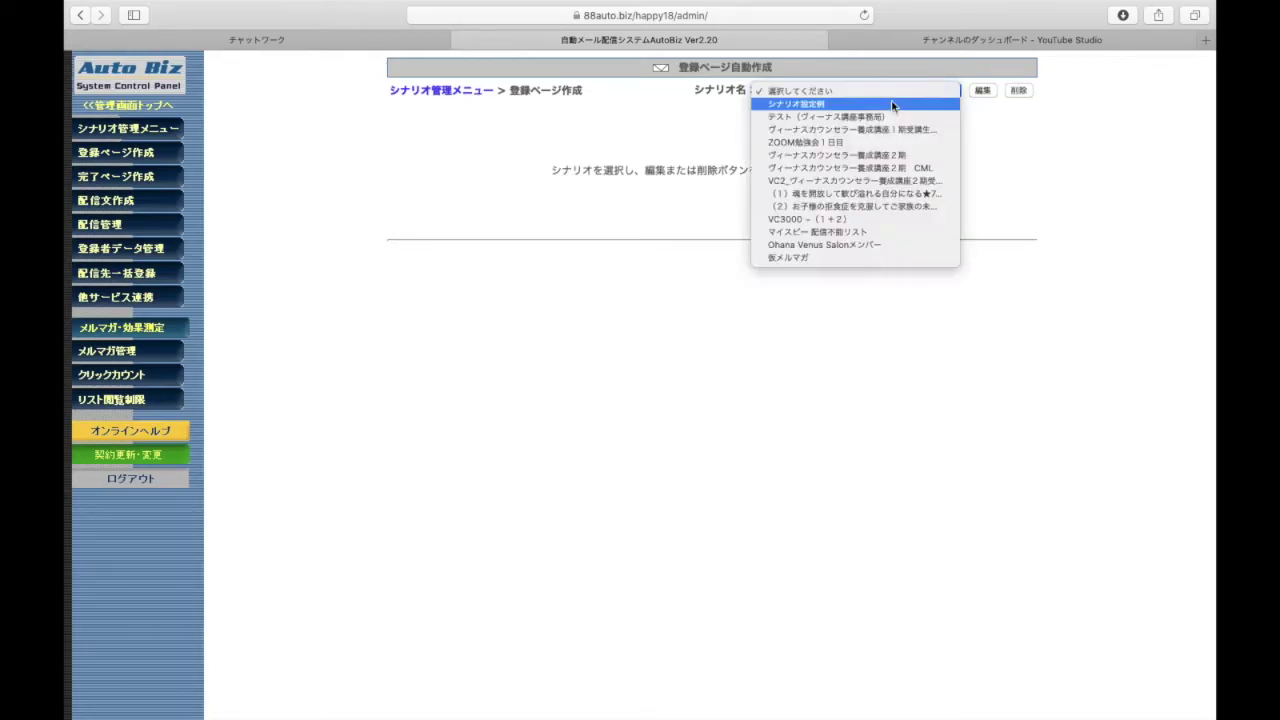
left_click(848, 257)
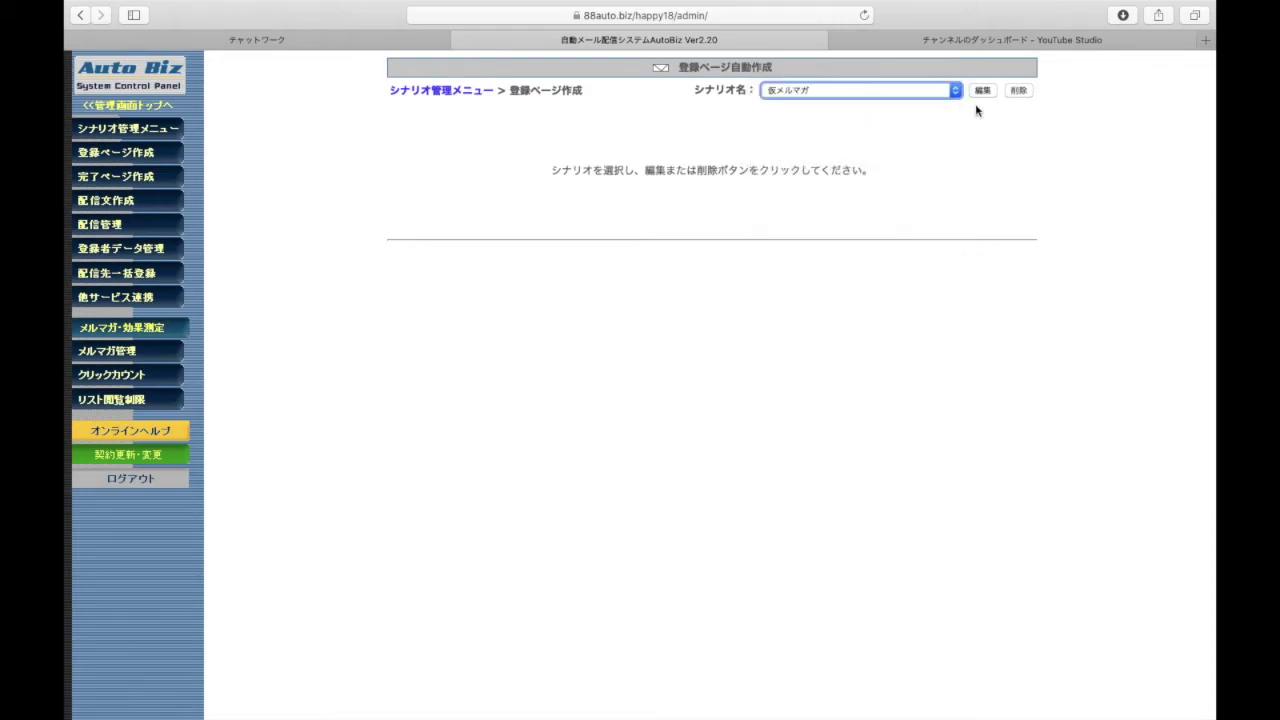
left_click(981, 91)
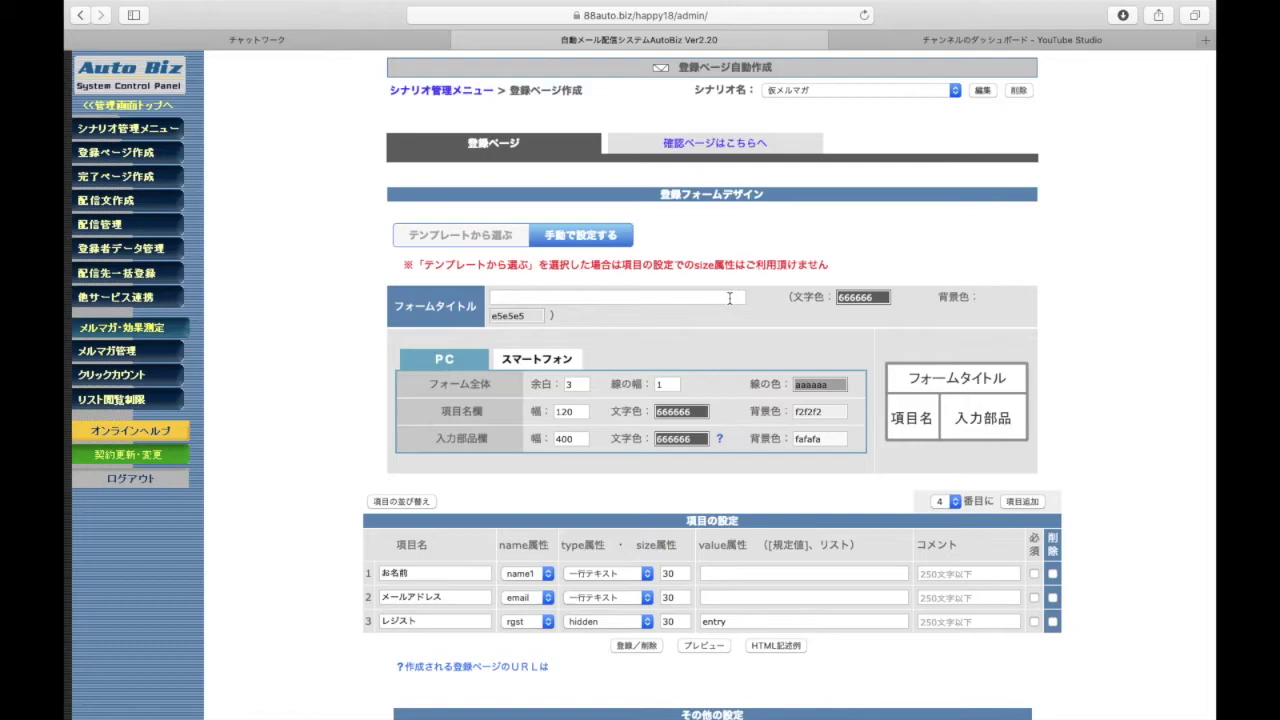
scroll(730, 298, "down", 4)
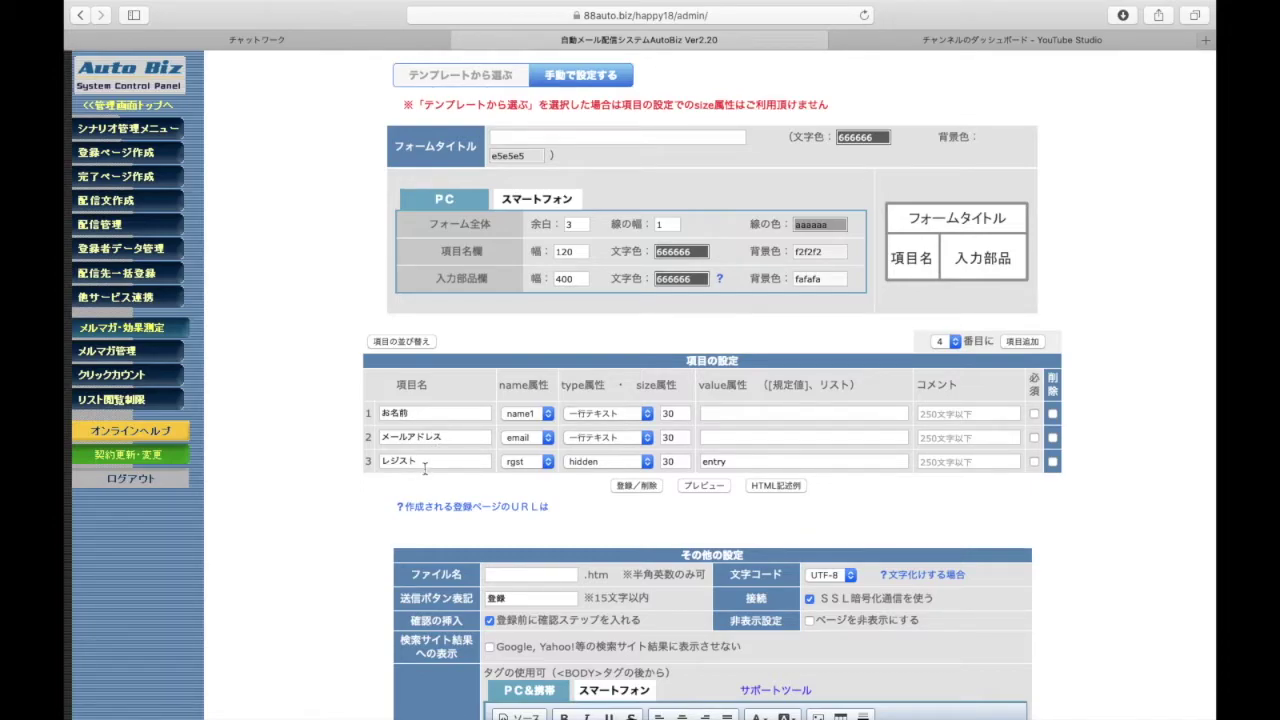
Delete the existing お名前 item and add a new item at position 1
left_click(1052, 413)
left_click(638, 486)
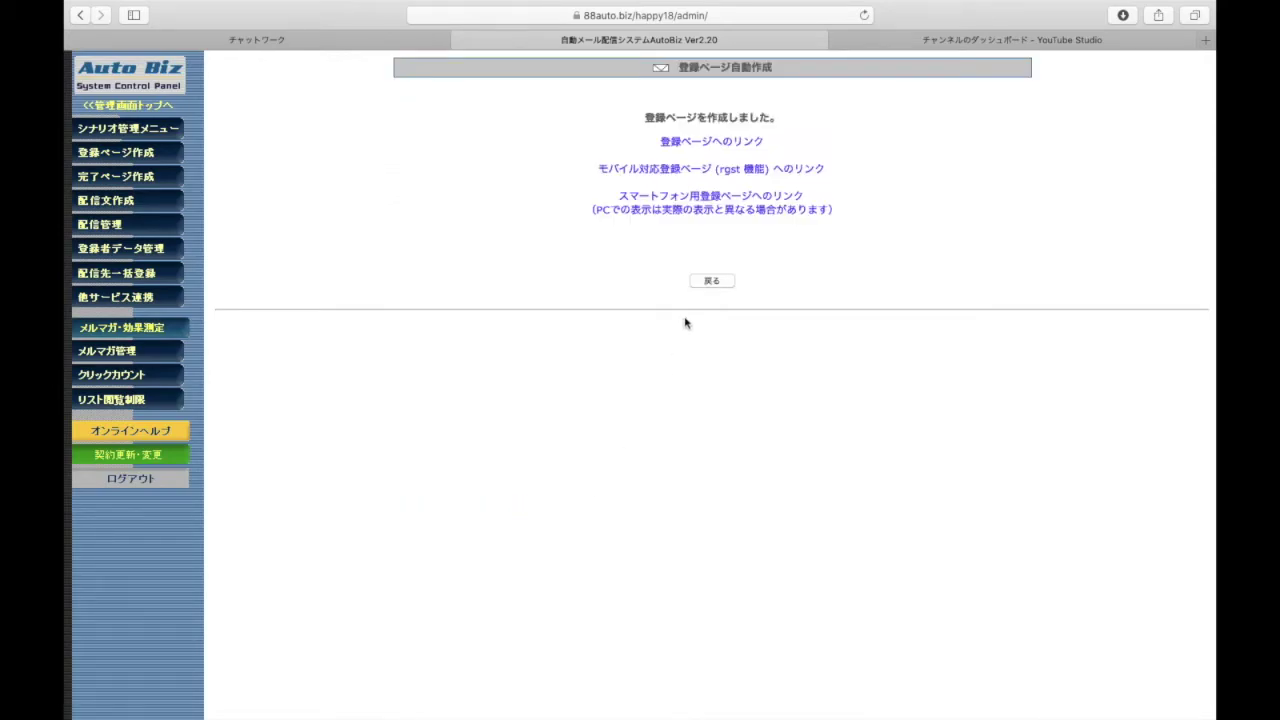
left_click(711, 280)
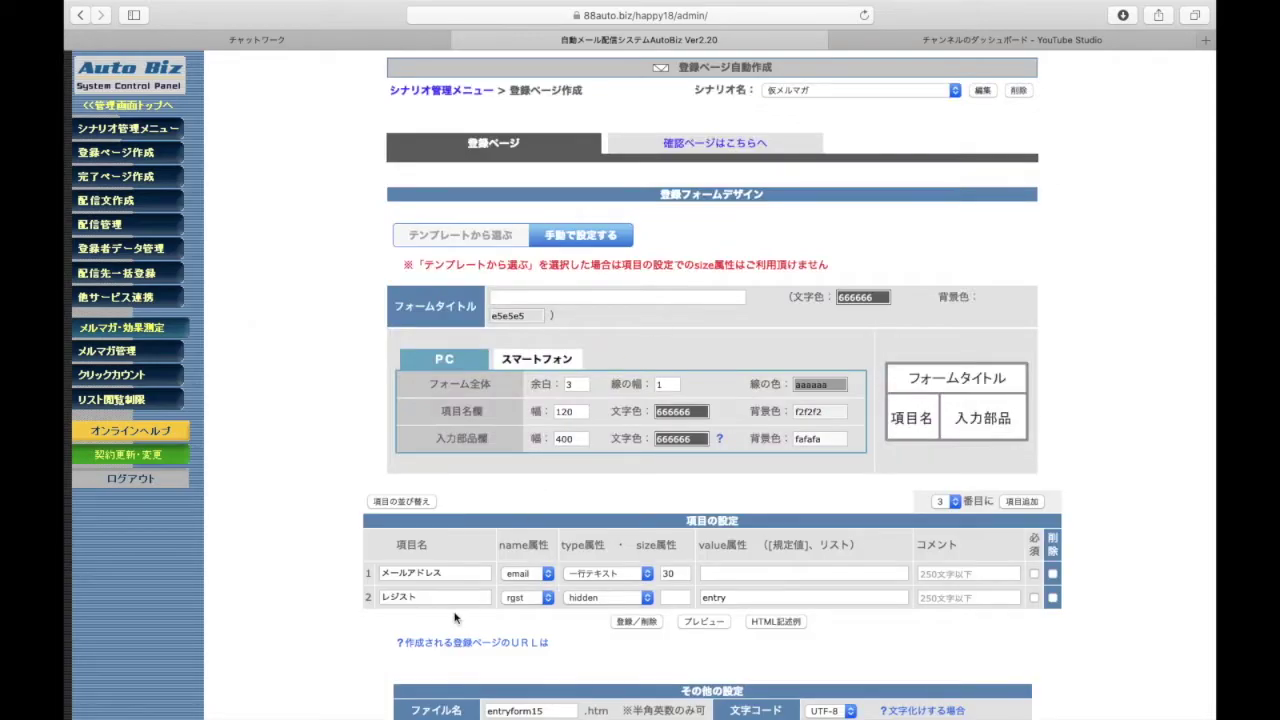
left_click(948, 501)
left_click(941, 479)
left_click(1017, 503)
Give the new row 1 the name1 attribute and the item name お名前
scroll(457, 551, "down", 1)
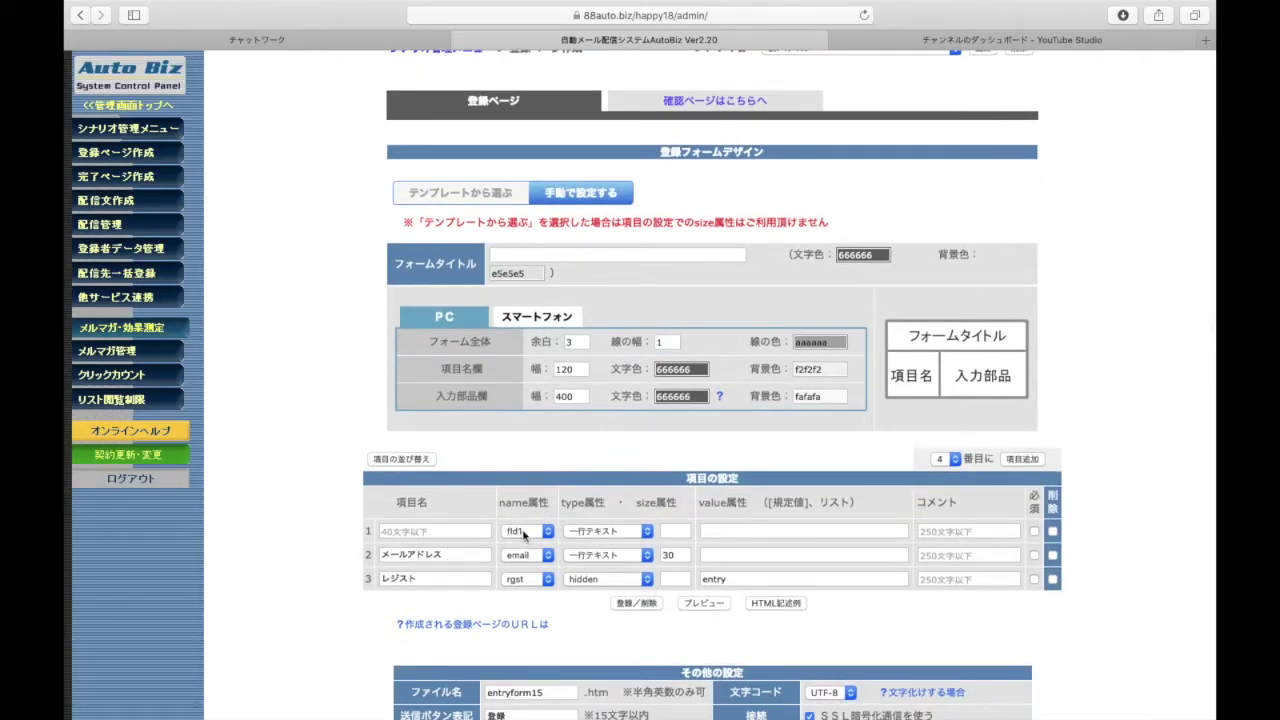
left_click(534, 532)
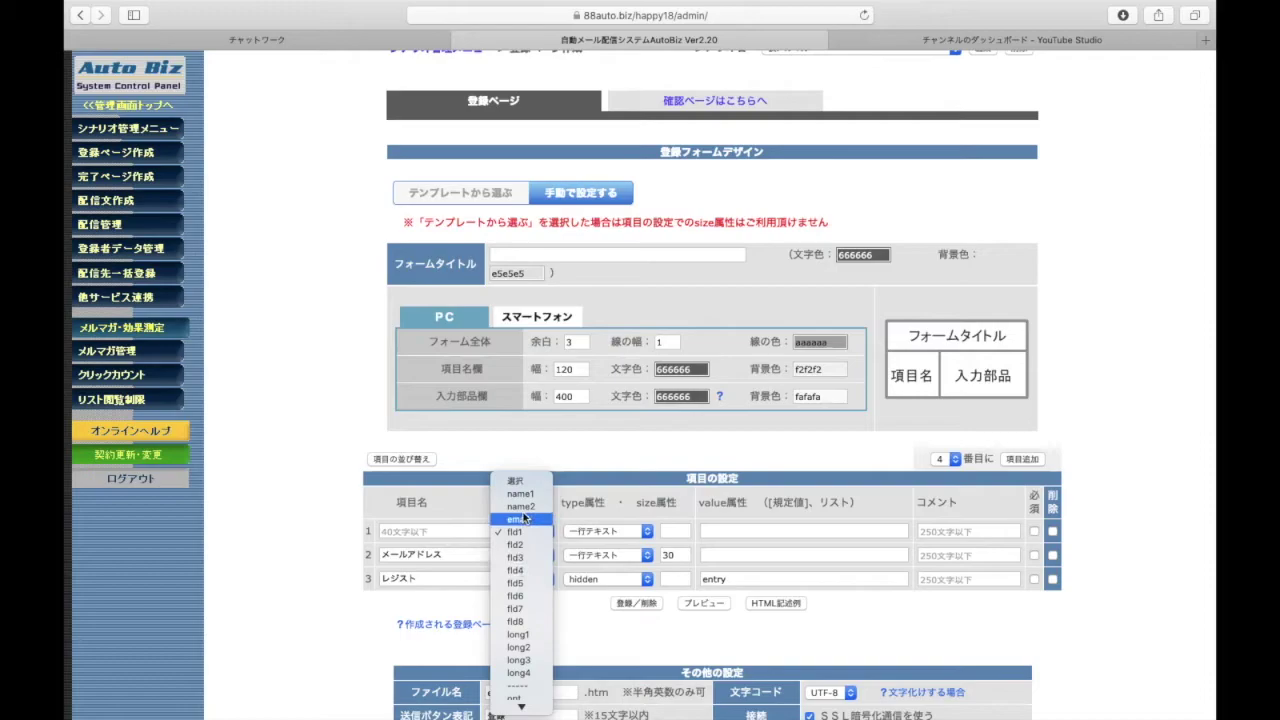
left_click(525, 495)
left_click(449, 531)
type("g")
key("BackSpace")
type("名前")
key("Return")
key("BackSpace")
key("BackSpace")
type("なまえ")
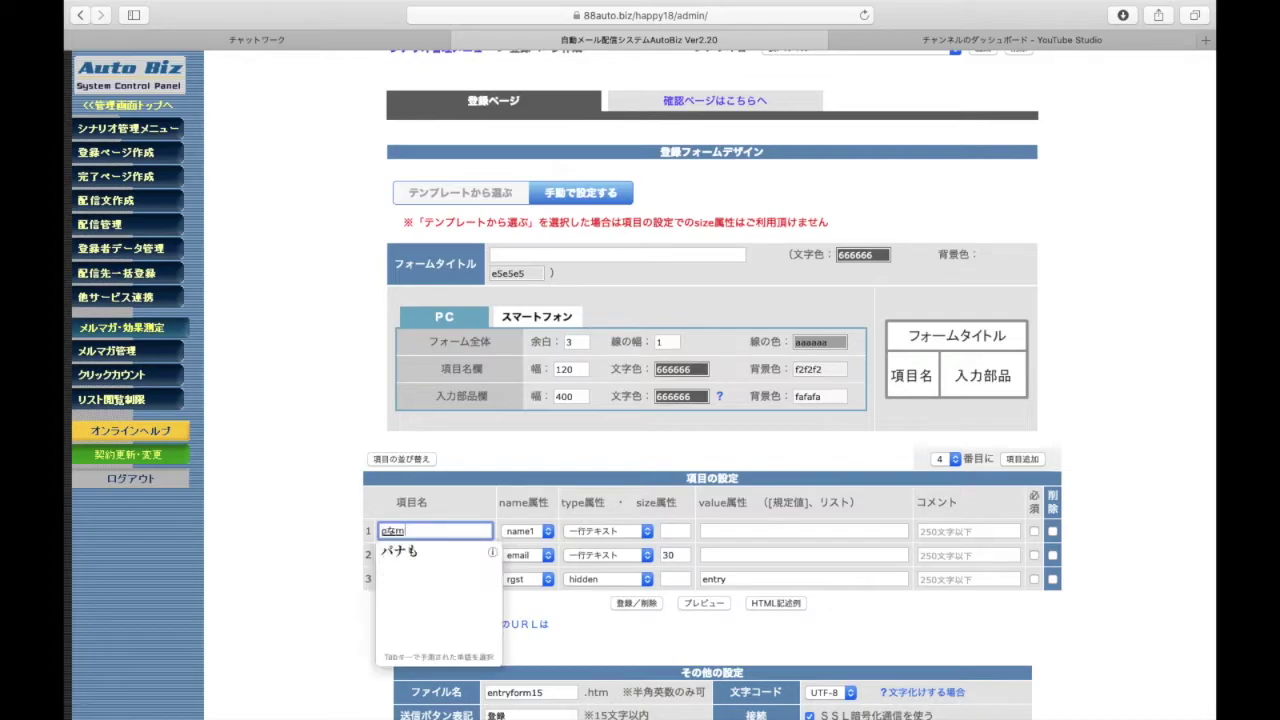
key("BackSpace")
key("BackSpace")
key("BackSpace")
type("おなまえ")
key("space")
key("Return")
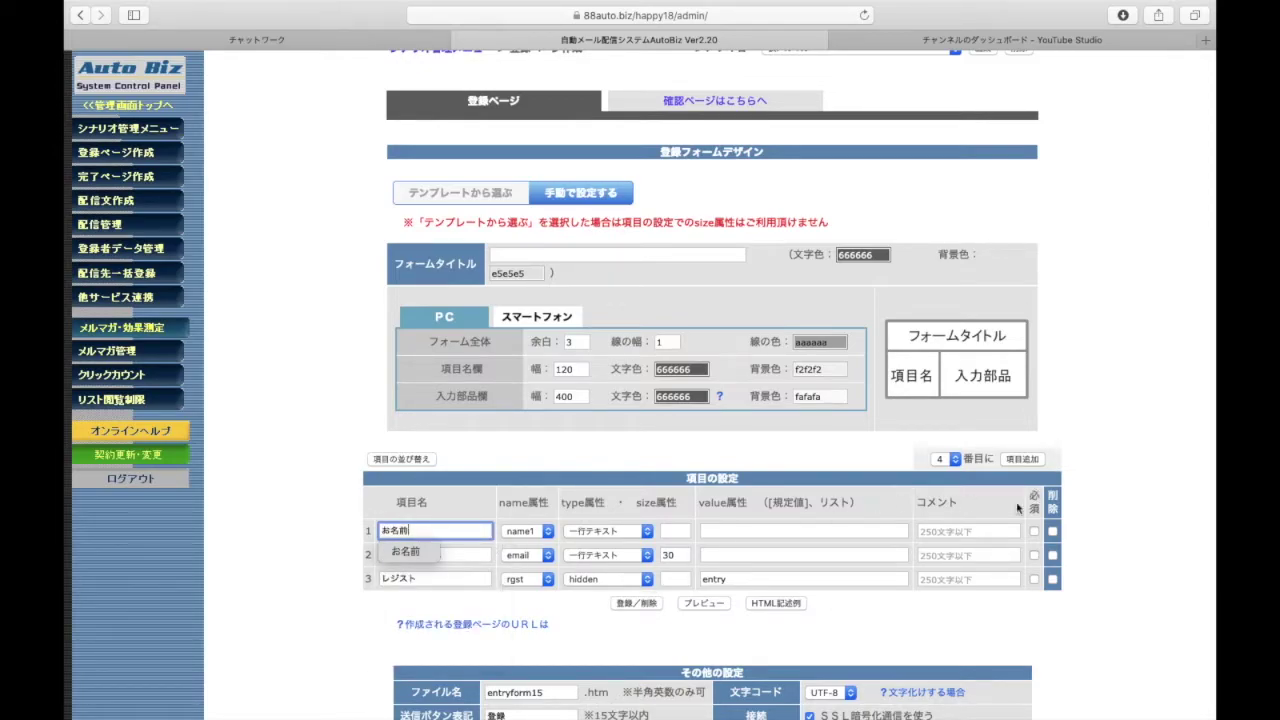
Save the form with 登録/削除 to create the 仮メルマガ registration page
left_click_drag(1112, 491, 971, 529)
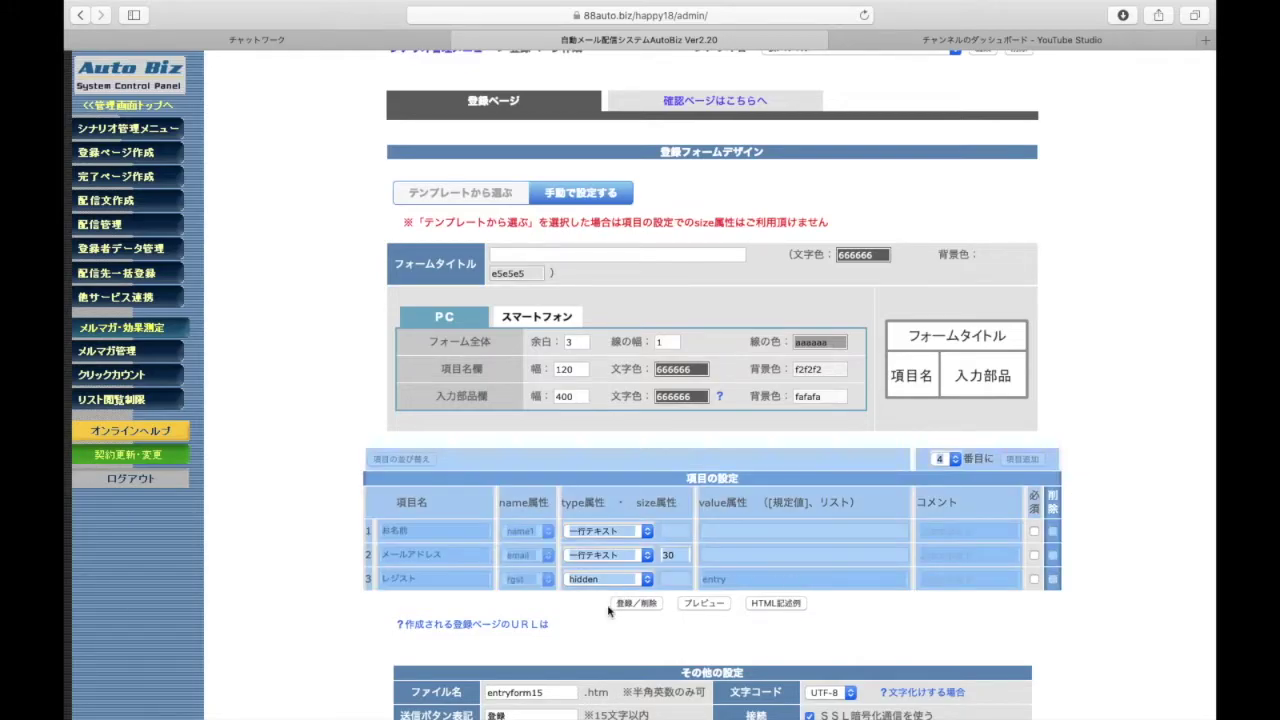
left_click(614, 605)
left_click(636, 604)
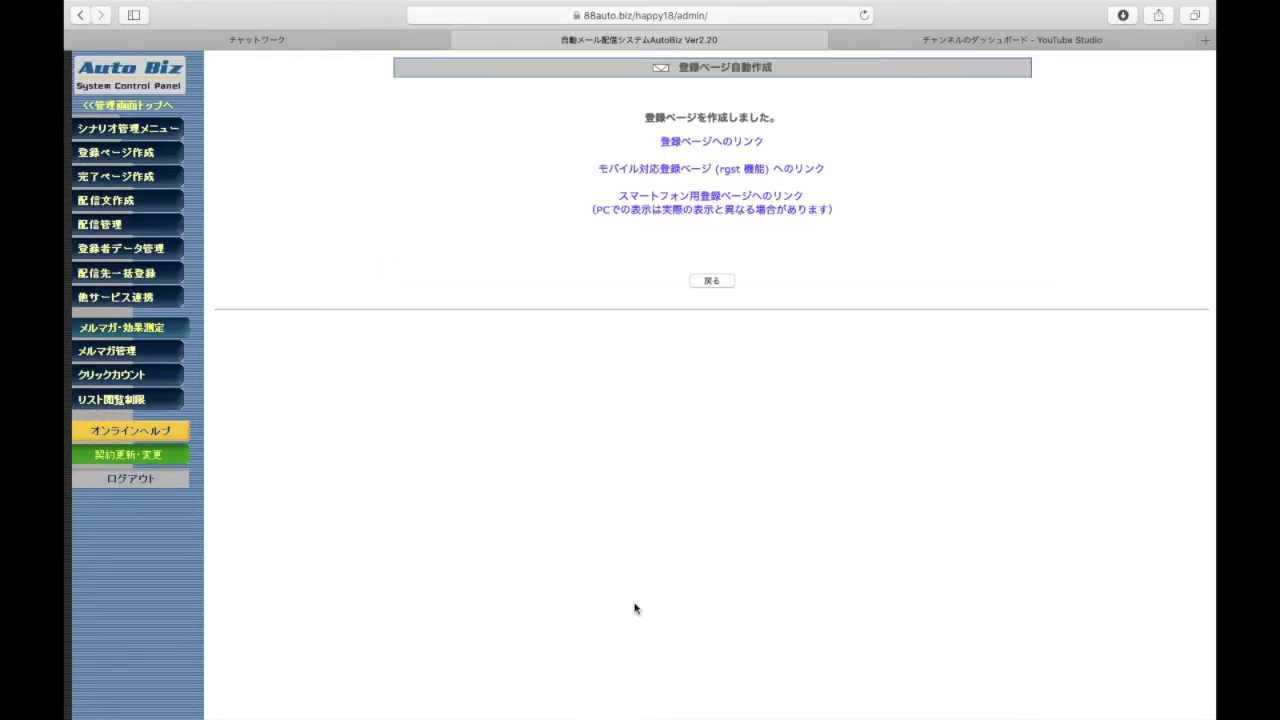
left_click(710, 282)
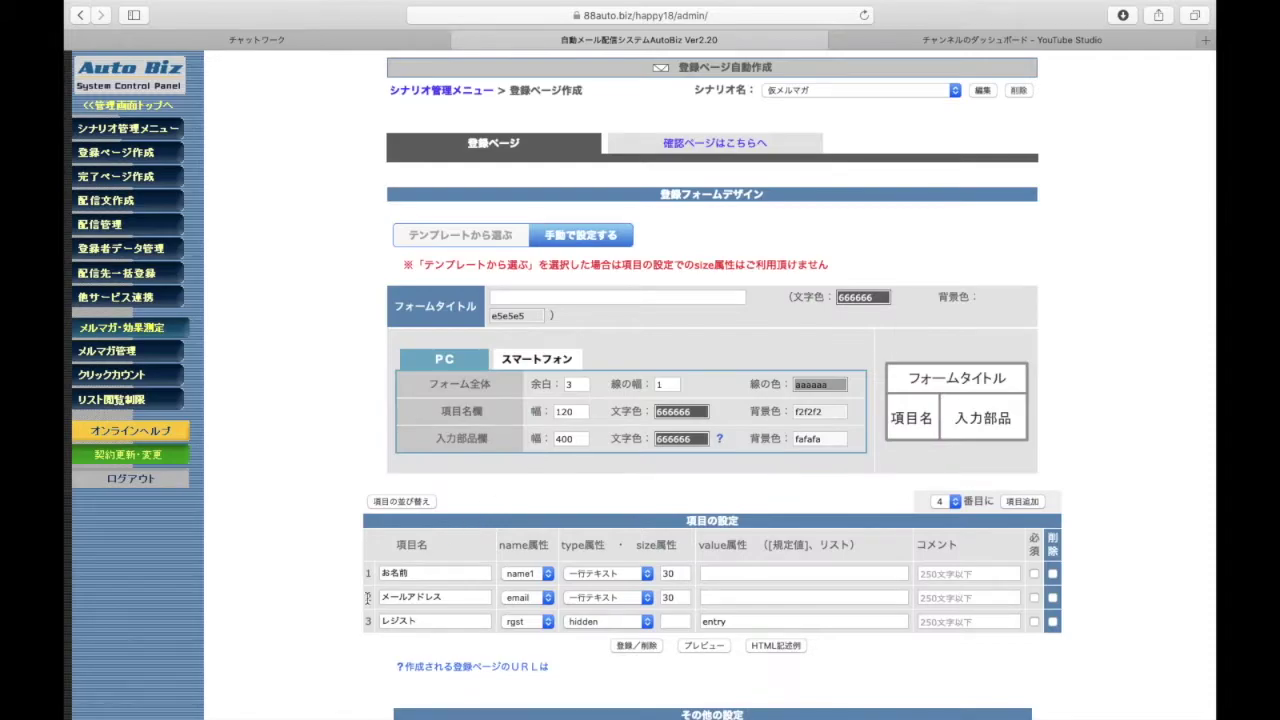
scroll(367, 598, "down", 5)
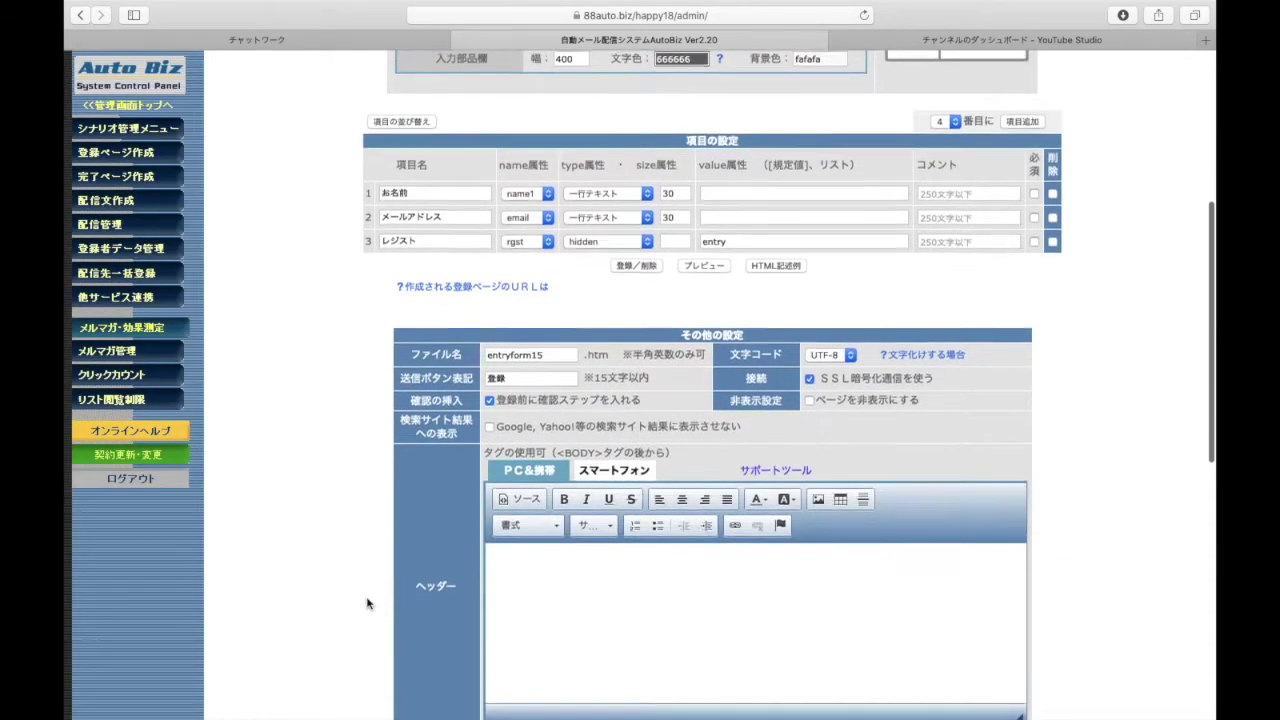
scroll(367, 603, "up", 2)
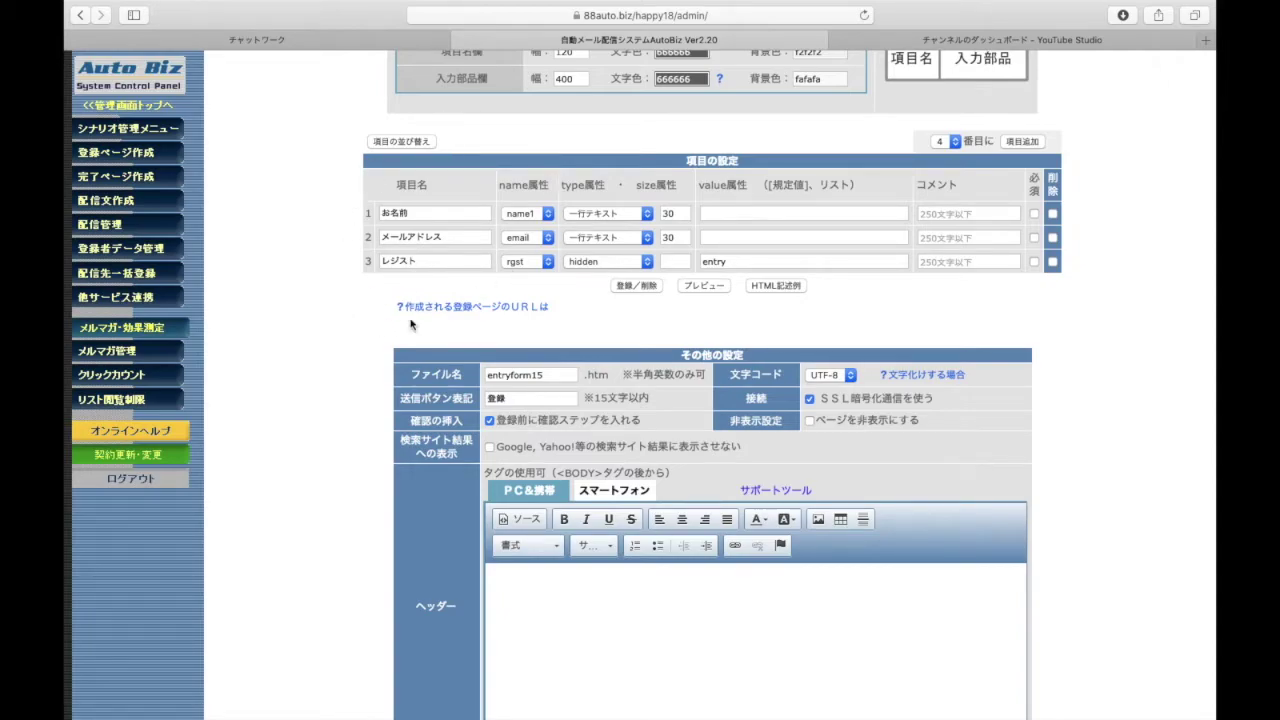
scroll(410, 323, "down", 5)
scroll(410, 323, "up", 2)
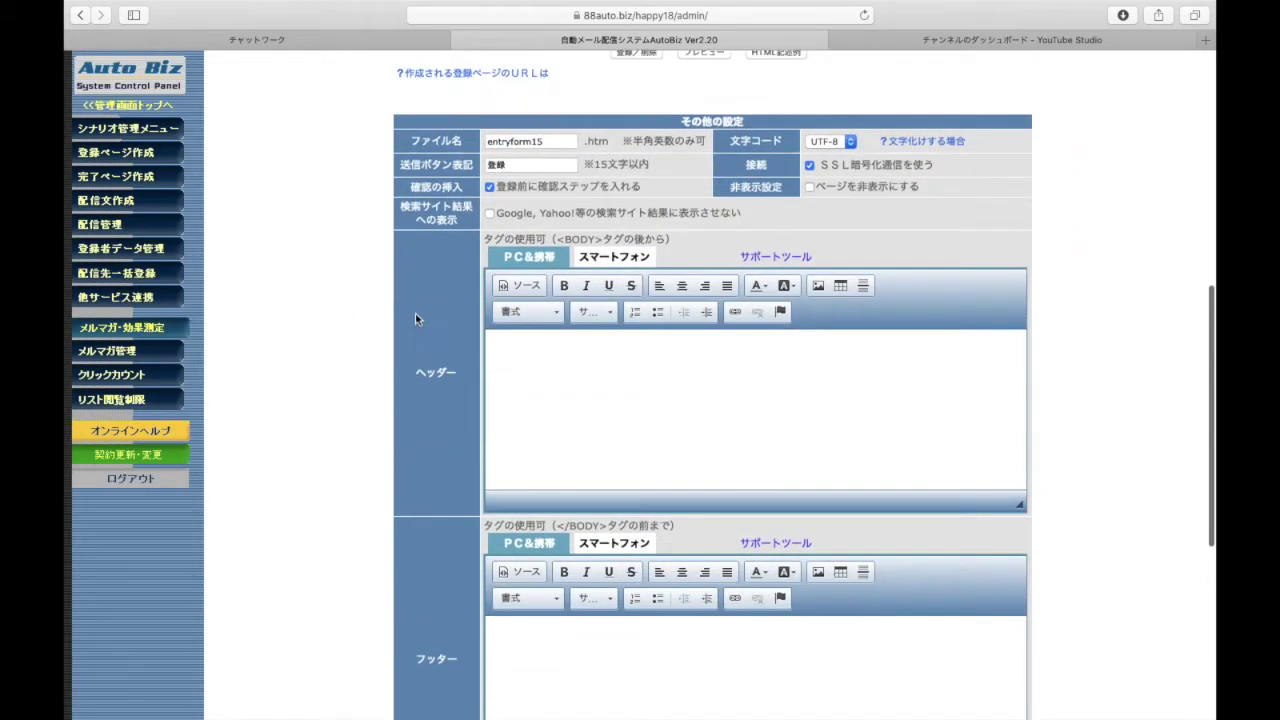
scroll(608, 410, "down", 3)
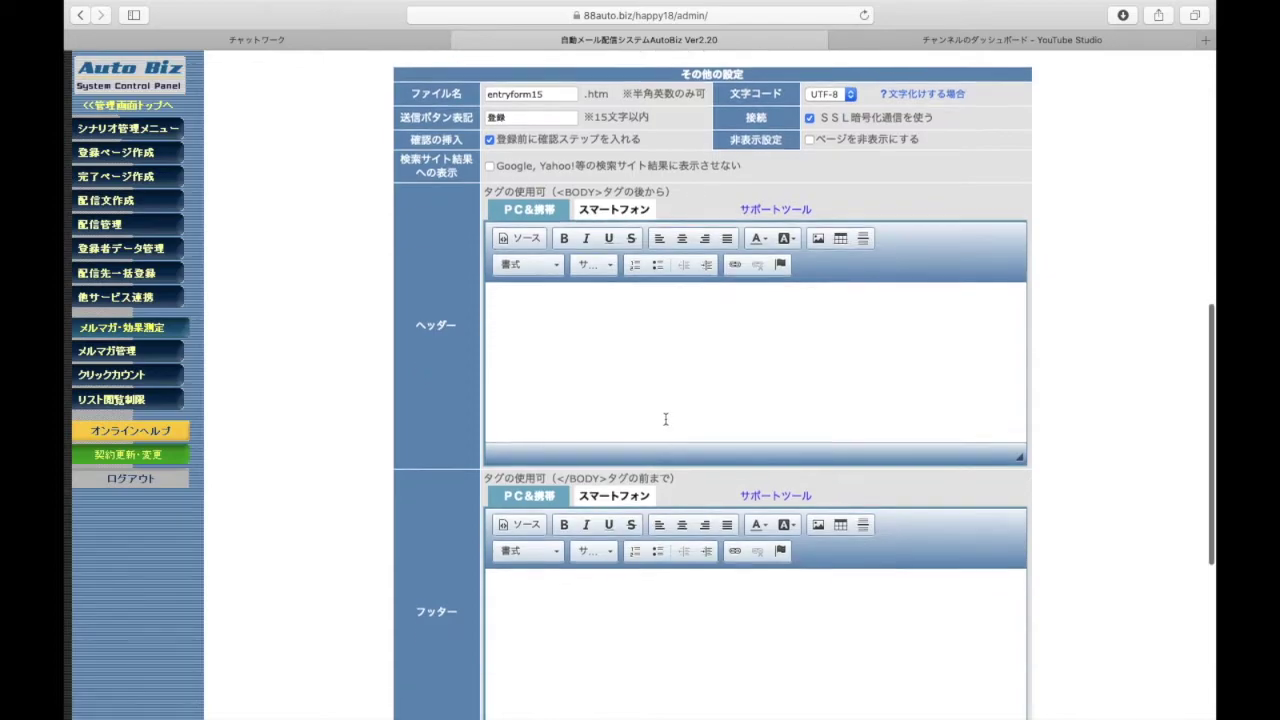
scroll(607, 511, "down", 2)
scroll(607, 511, "up", 4)
scroll(566, 563, "down", 4)
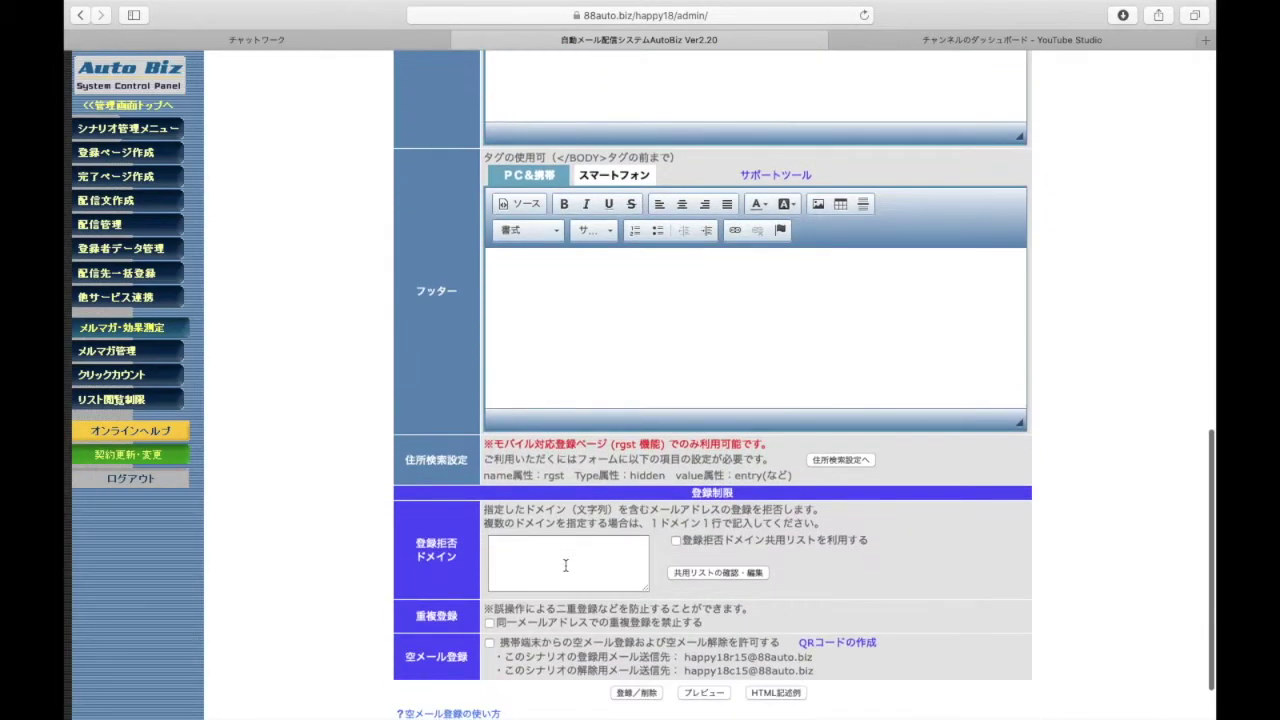
scroll(566, 566, "down", 1)
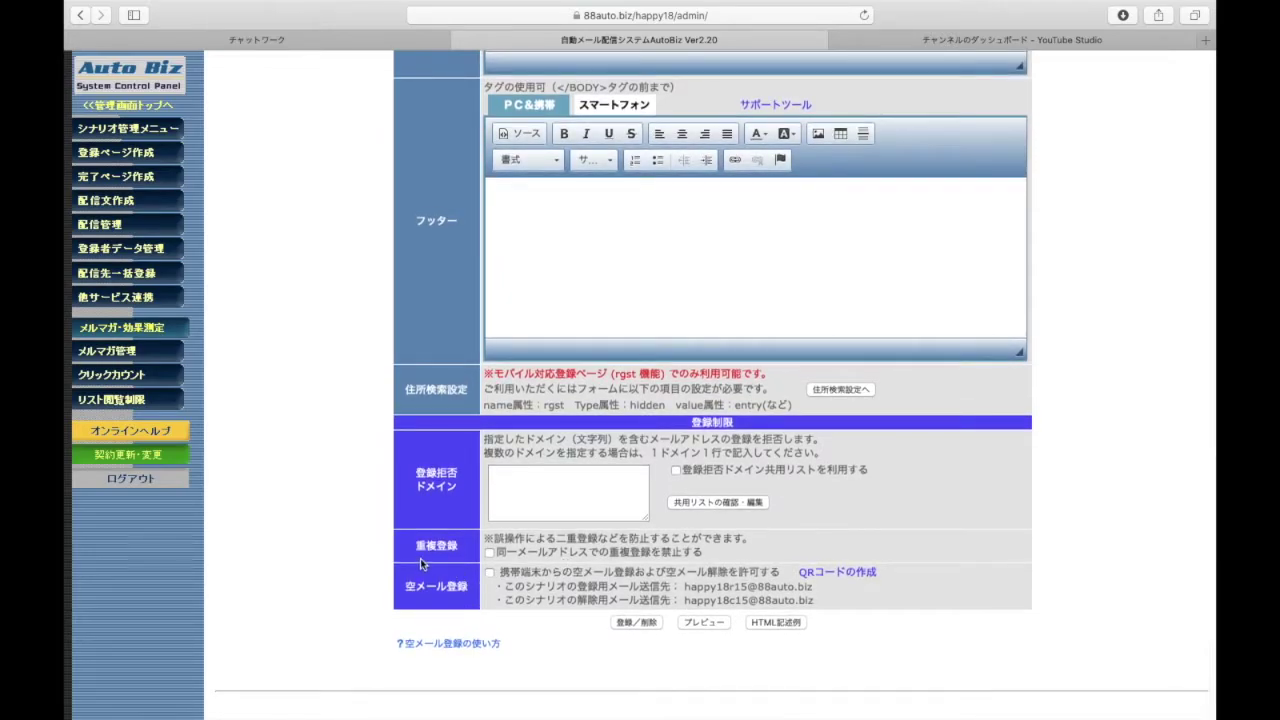
left_click(488, 553)
left_click(488, 553)
scroll(575, 632, "up", 10)
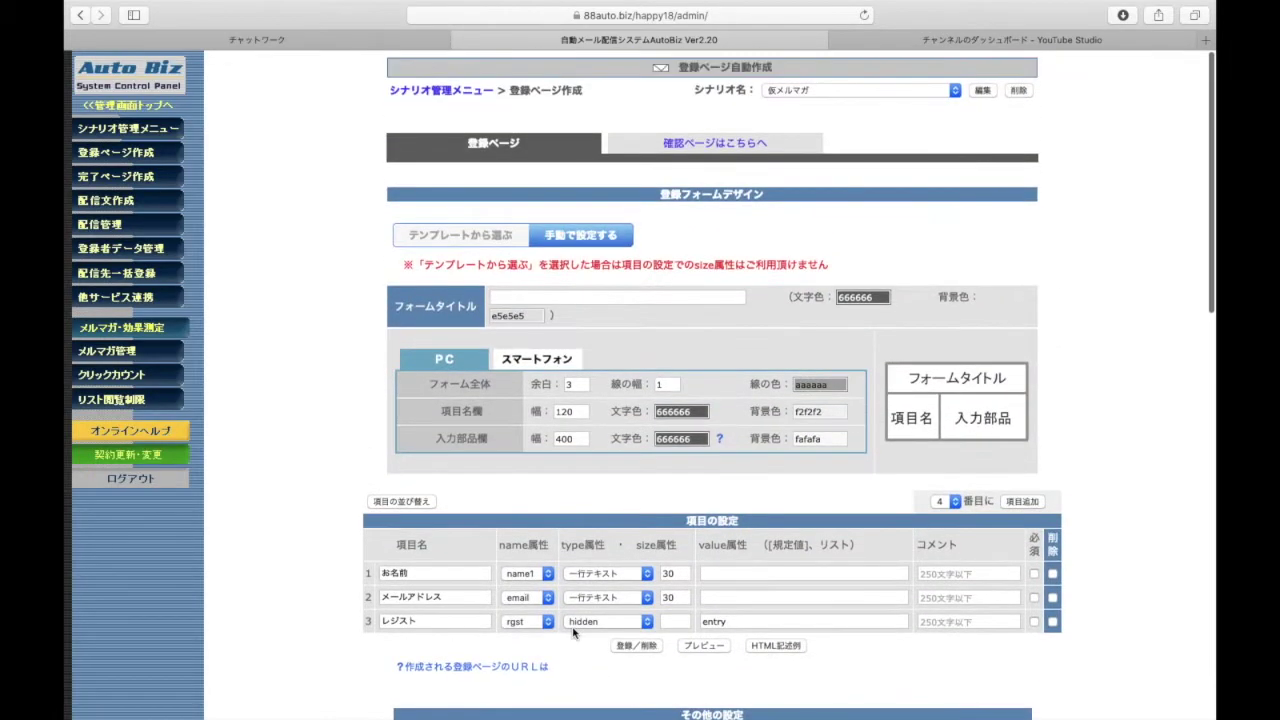
scroll(575, 632, "down", 10)
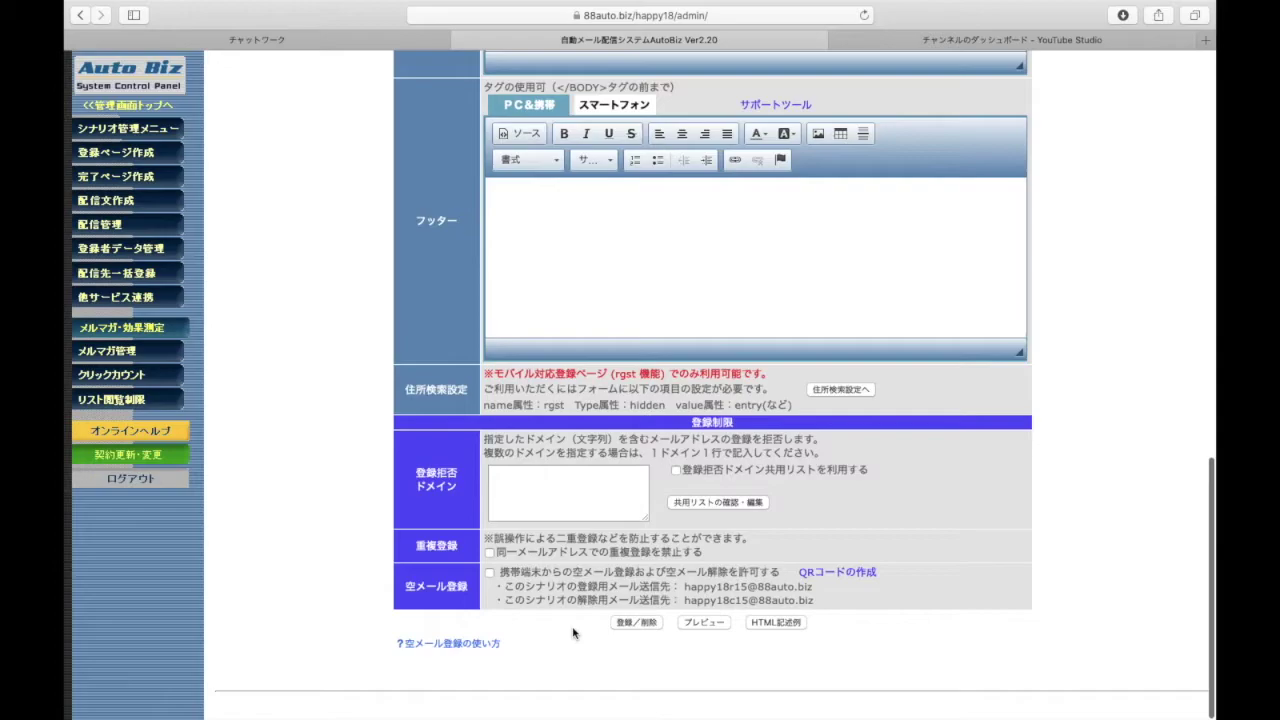
scroll(573, 632, "up", 10)
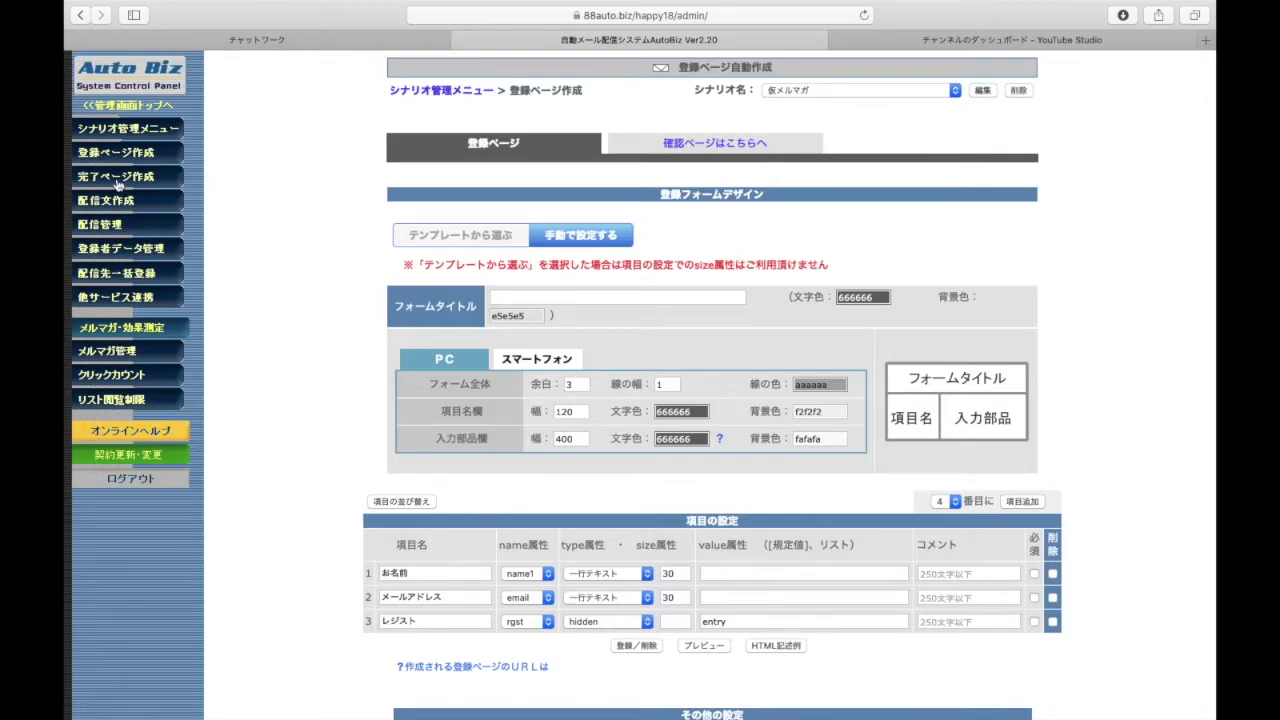
Go to 完了ページ作成, confirming you want to leave the registration page
left_click(153, 181)
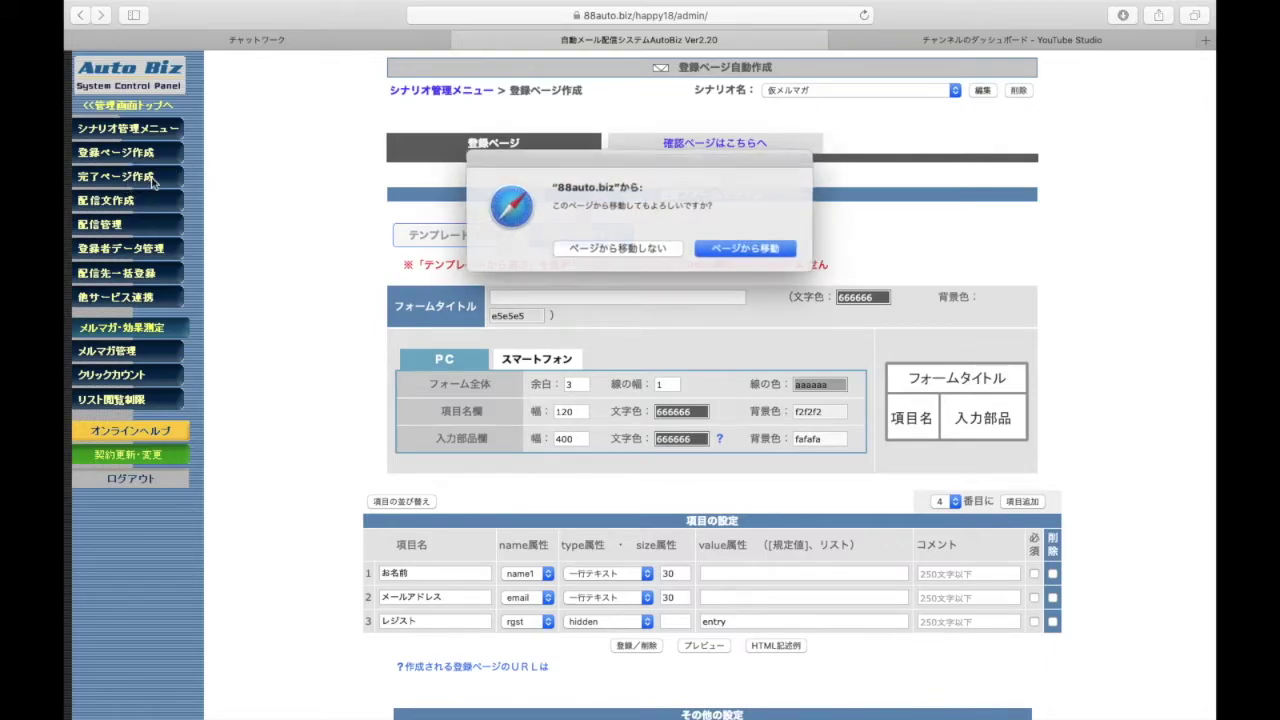
left_click(735, 250)
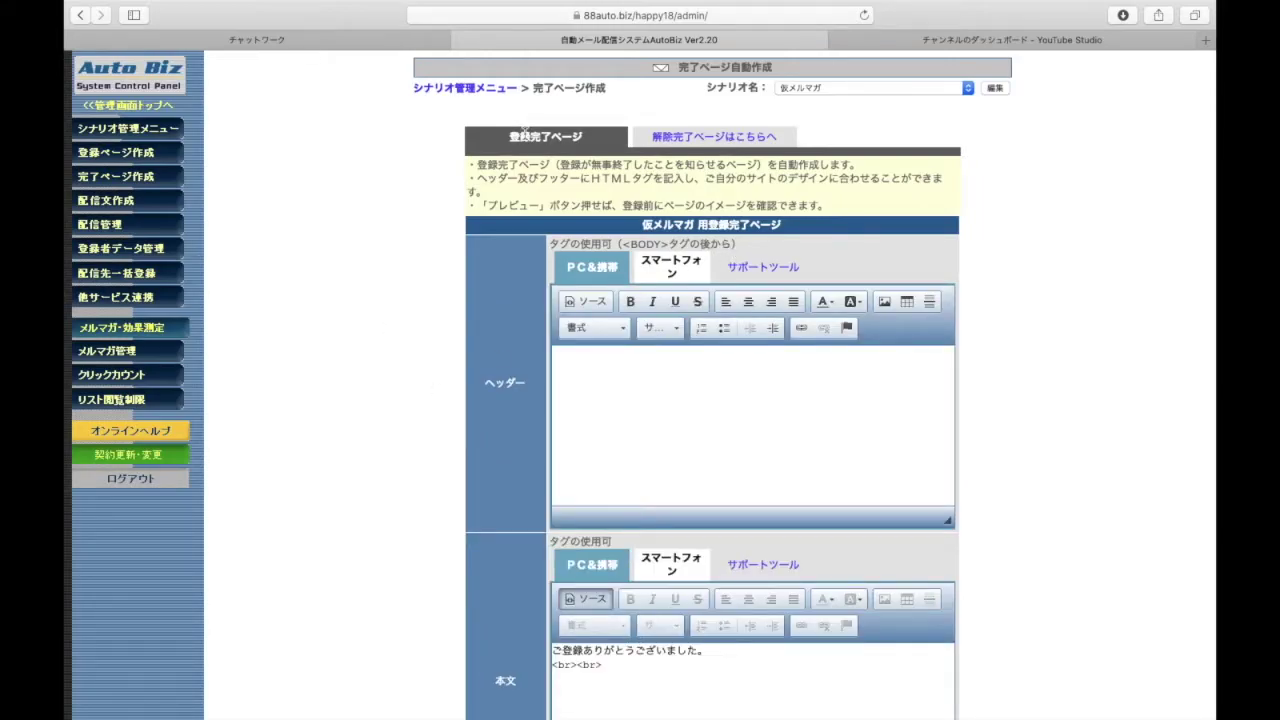
scroll(345, 486, "down", 3)
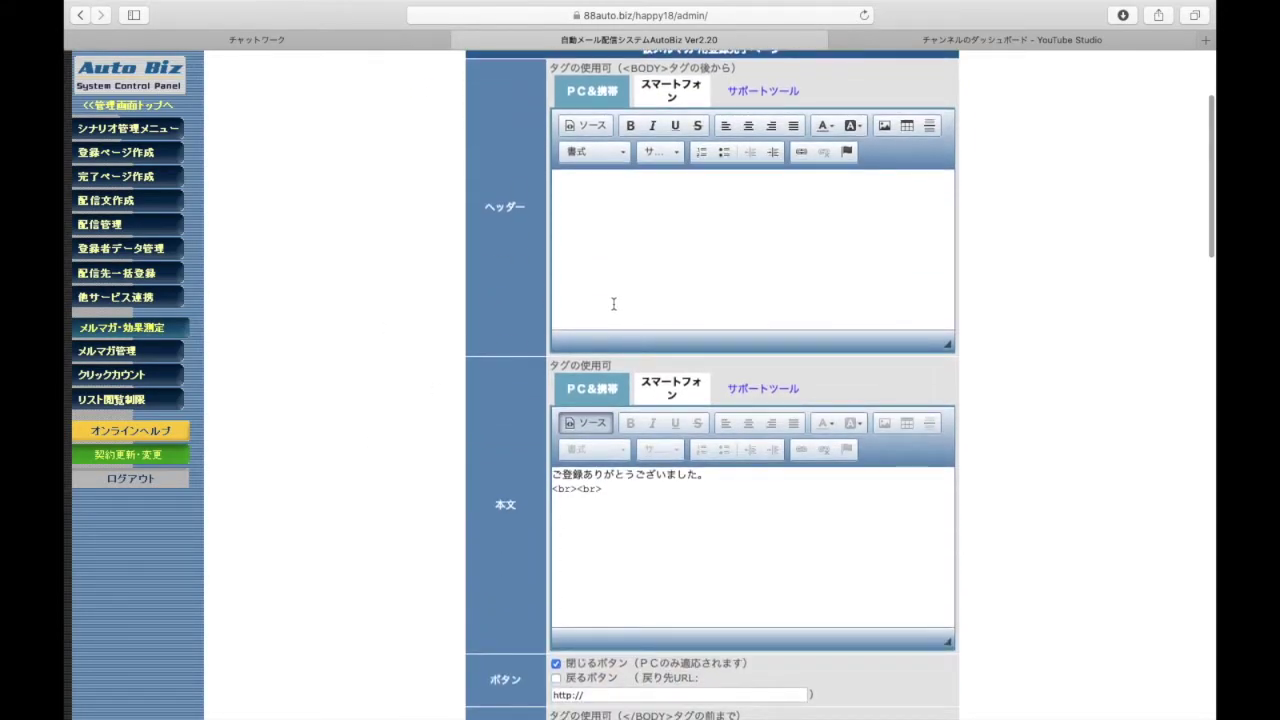
scroll(612, 280, "down", 2)
scroll(557, 482, "down", 3)
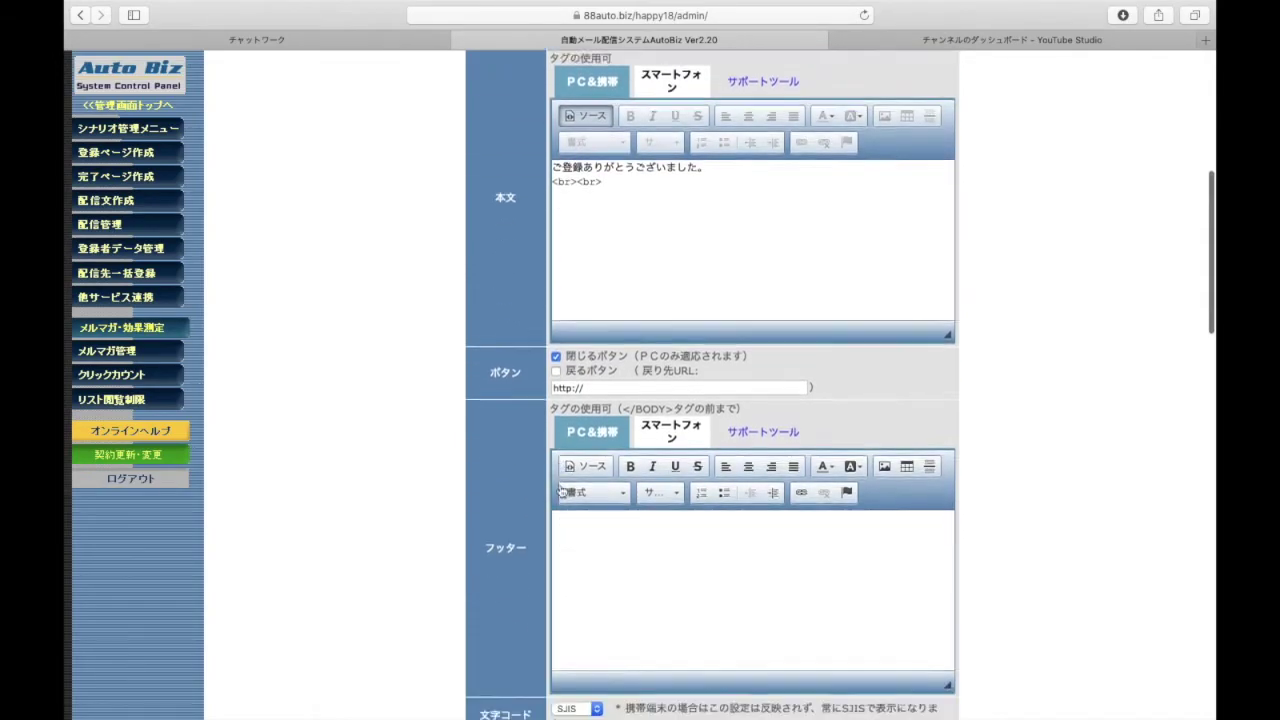
scroll(590, 250, "up", 3)
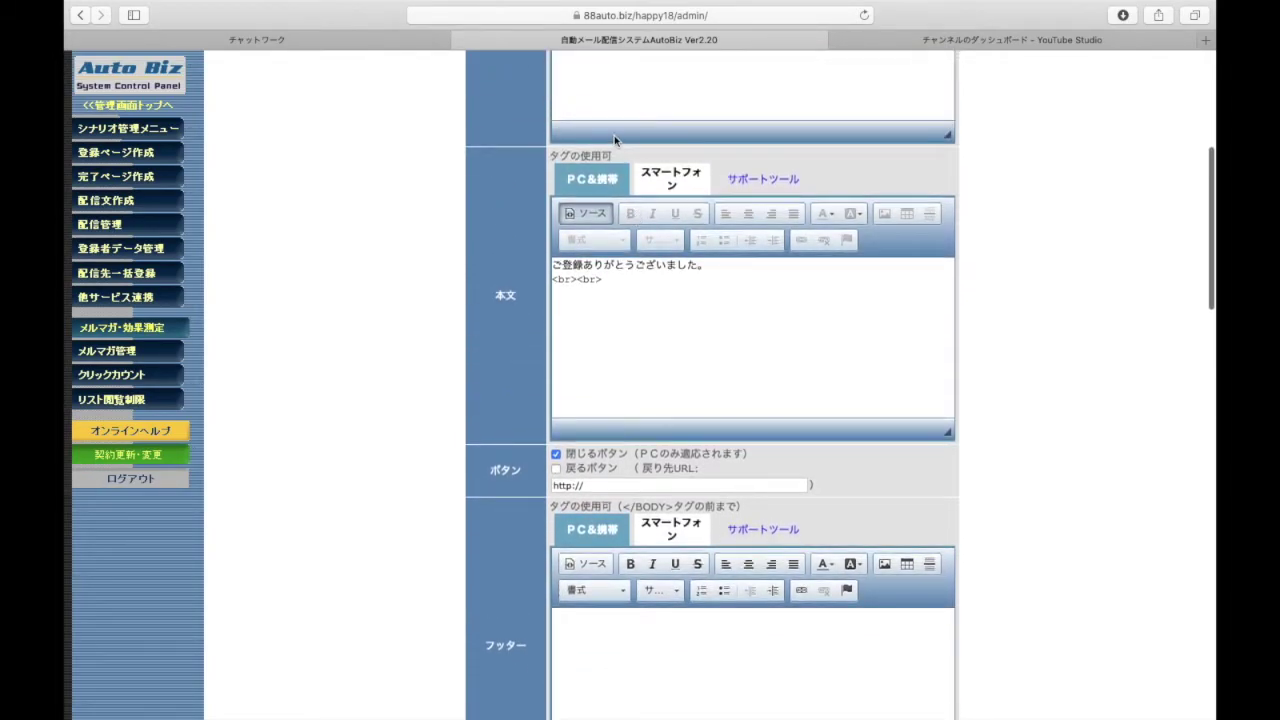
scroll(600, 137, "up", 1)
scroll(565, 410, "down", 1)
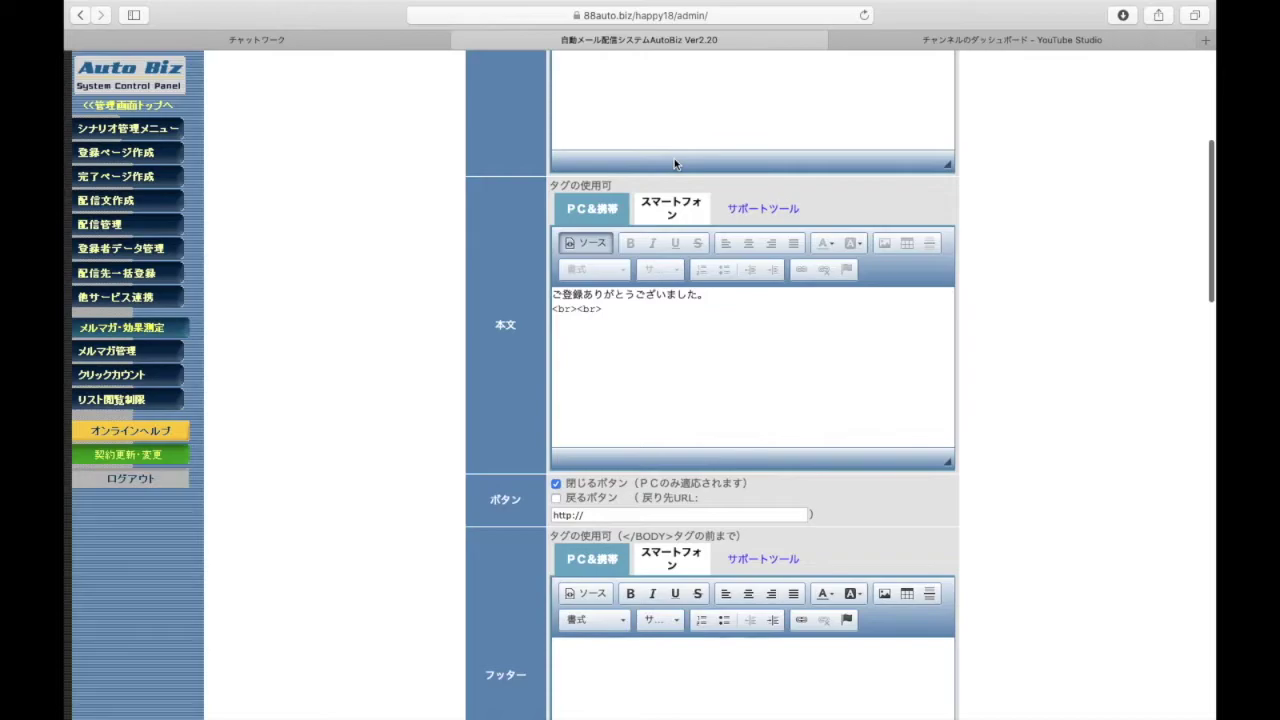
scroll(674, 164, "up", 3)
Set the completion page header to この度はご登録ありがとうございました！
left_click(674, 158)
type("konob")
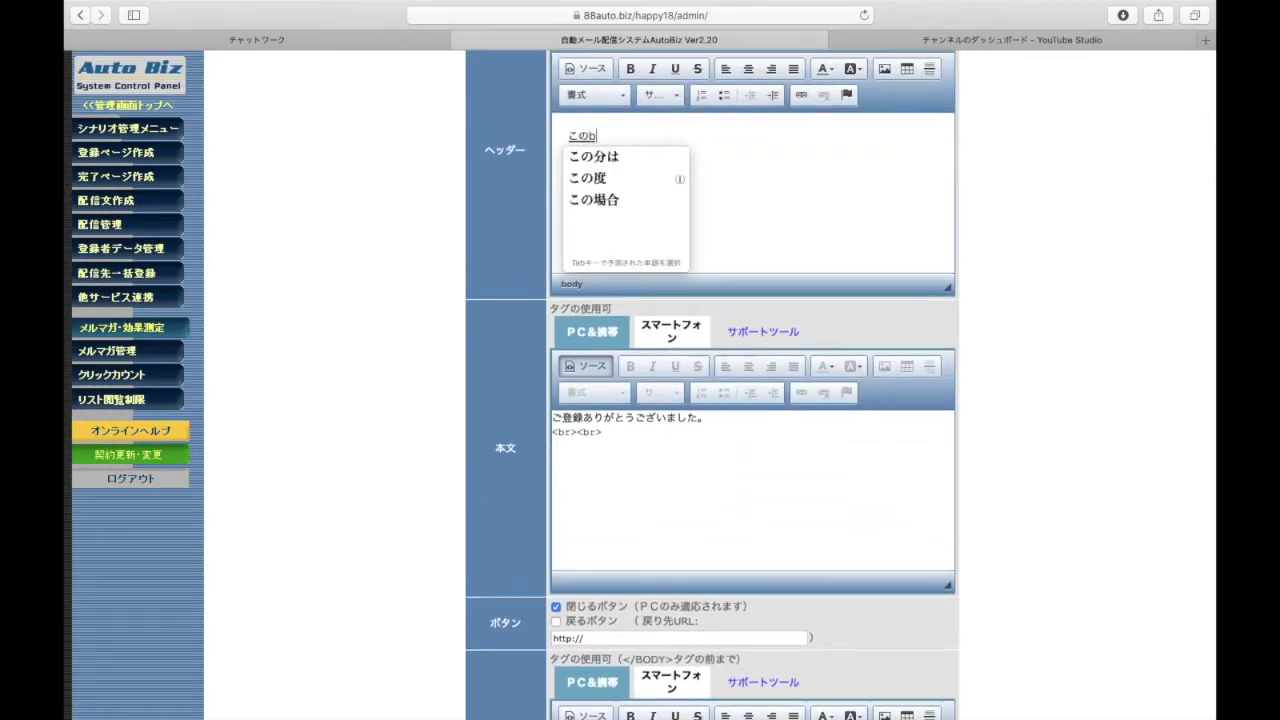
key("BackSpace")
type("tabi")
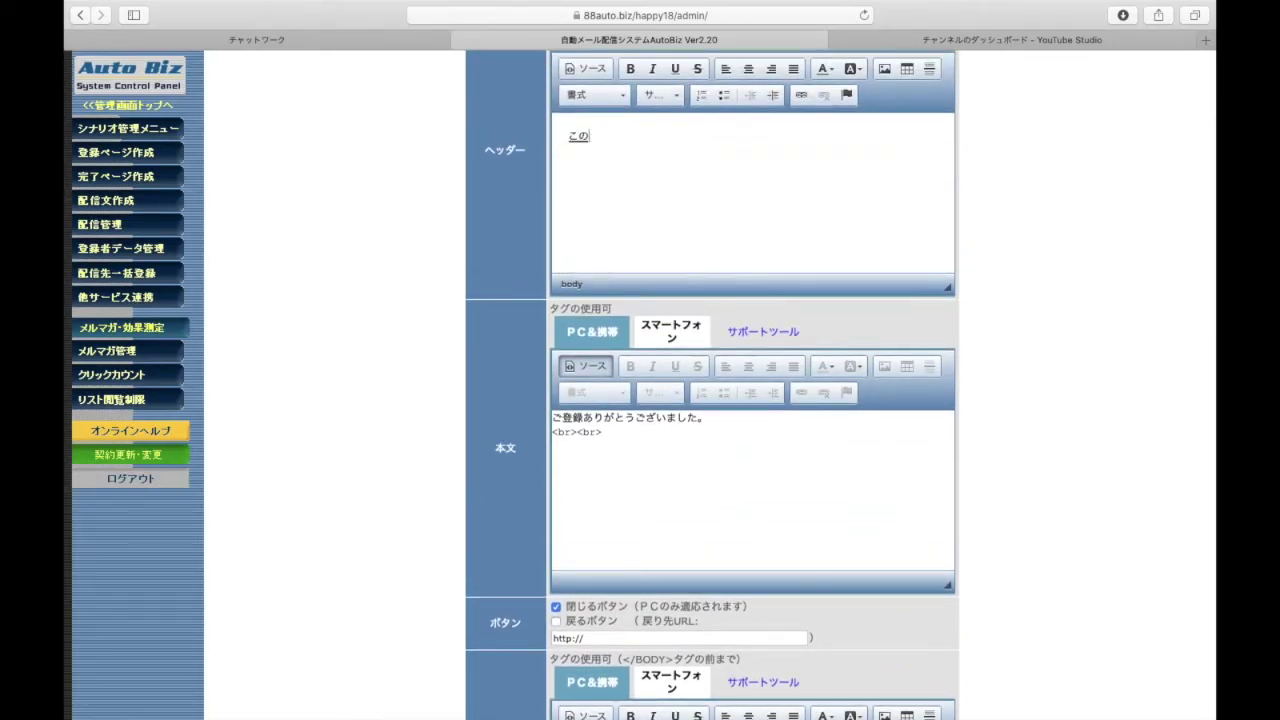
key("Tab")
type("hagotouroku")
key("space")
type("arigatougozaimasu")
key("Return")
key("BackSpace")
type("shita!")
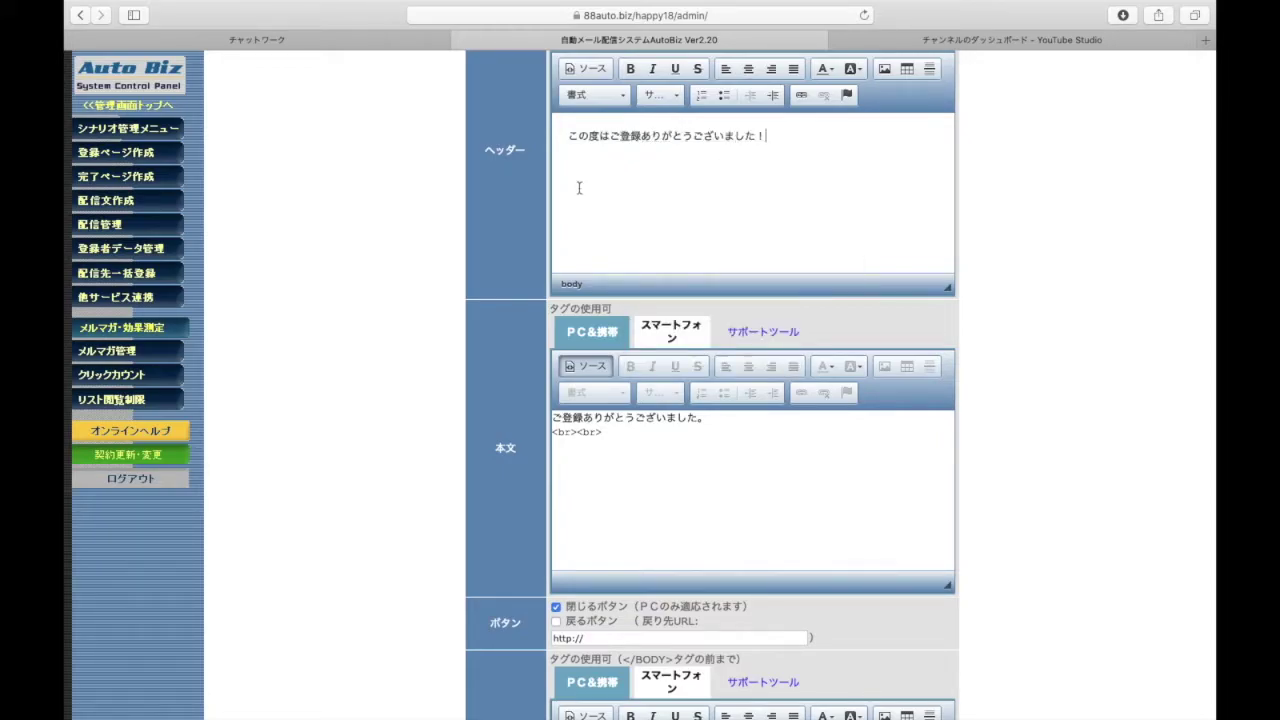
scroll(391, 273, "down", 5)
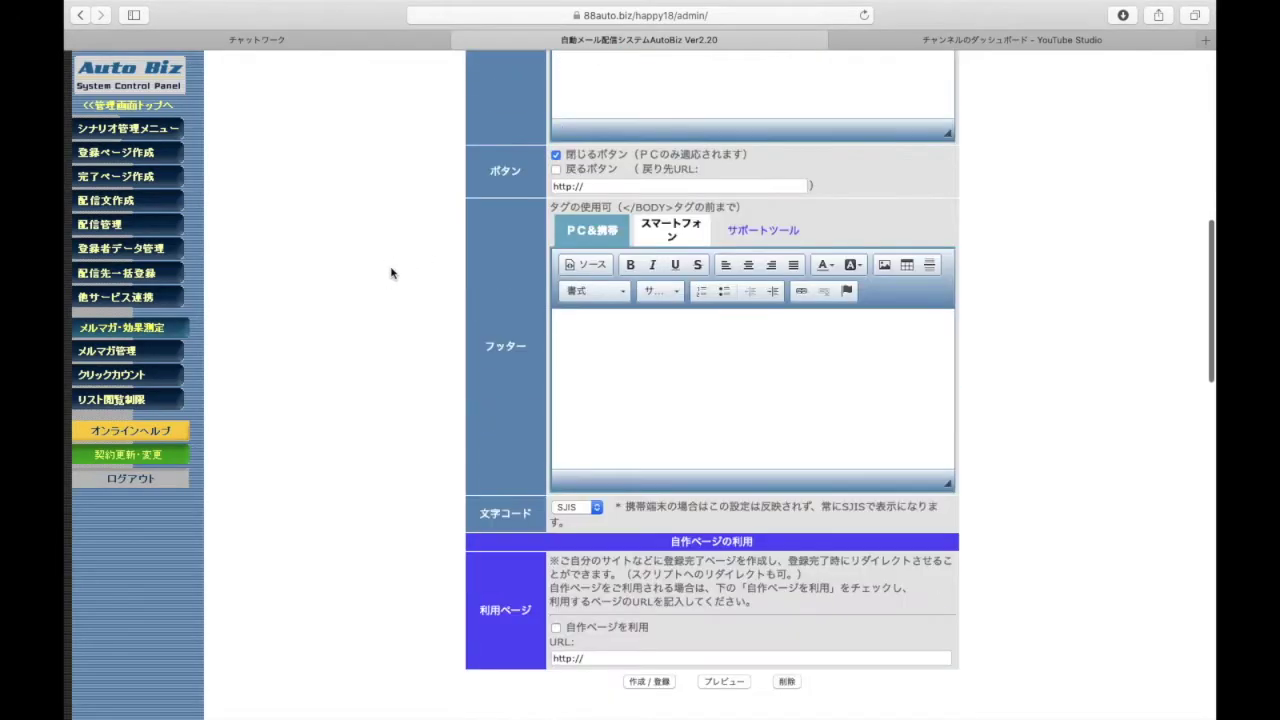
scroll(391, 273, "down", 1)
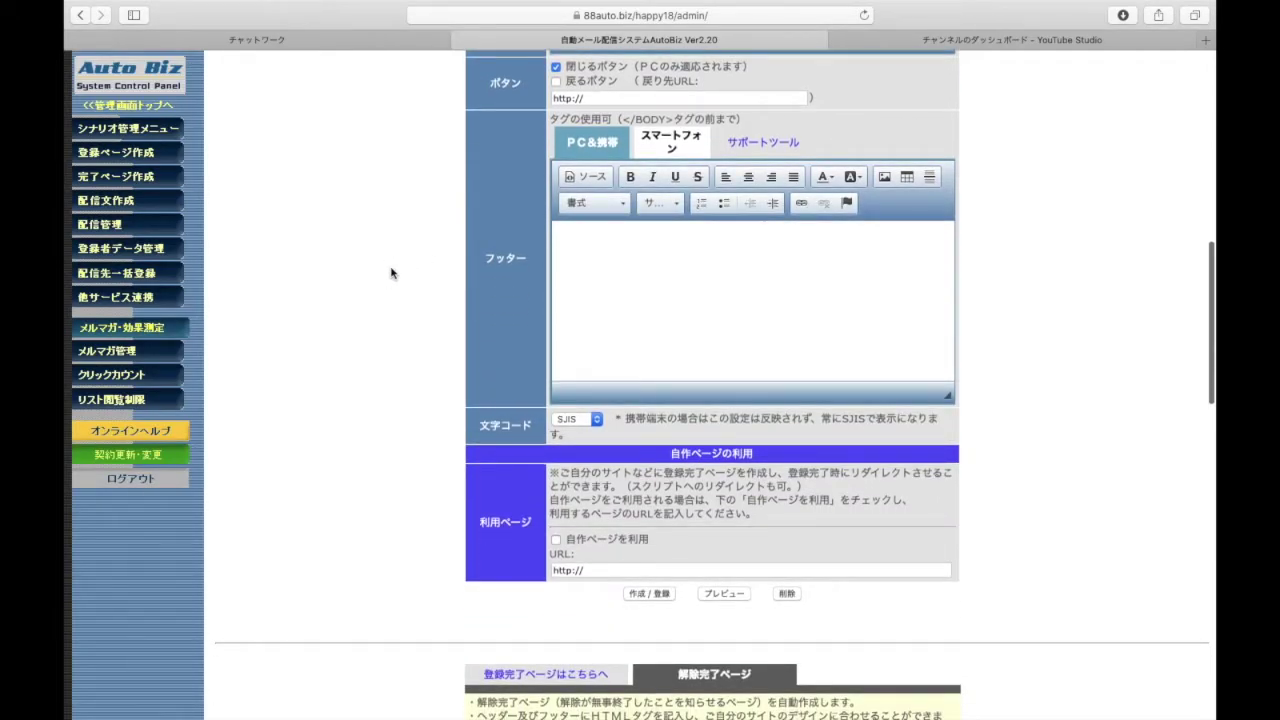
scroll(515, 383, "down", 1)
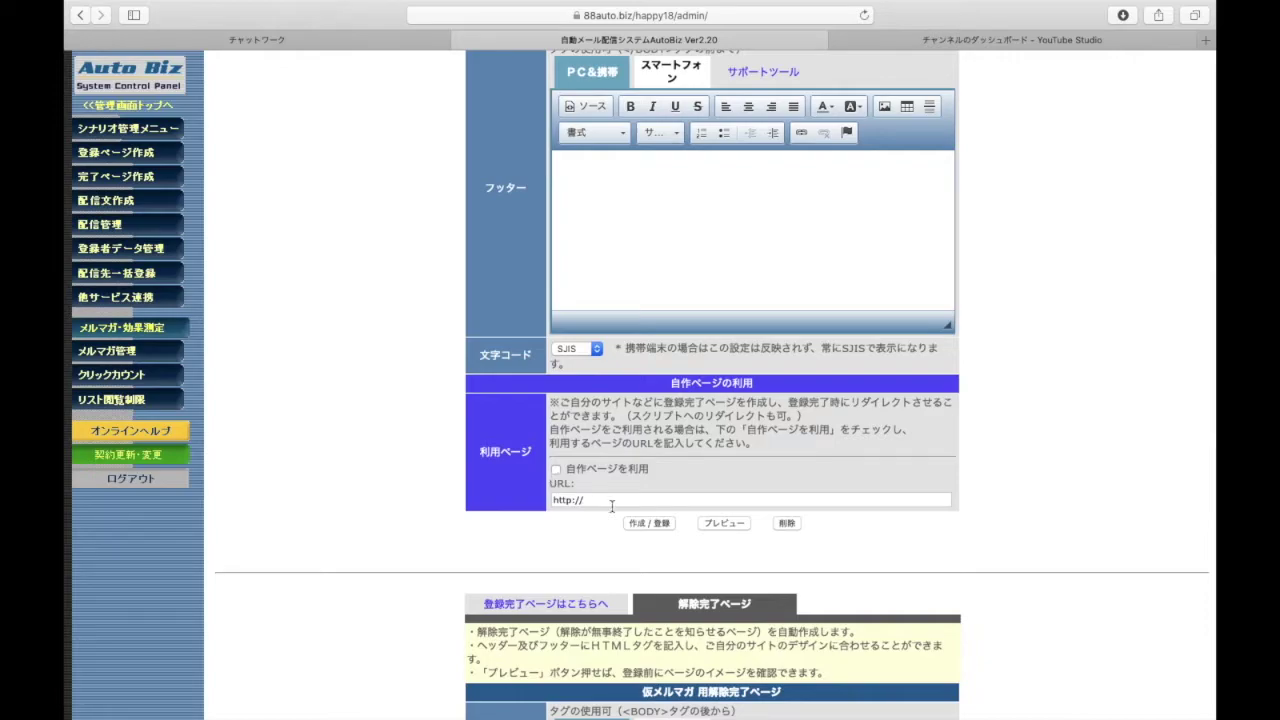
left_click(556, 469)
left_click(593, 500)
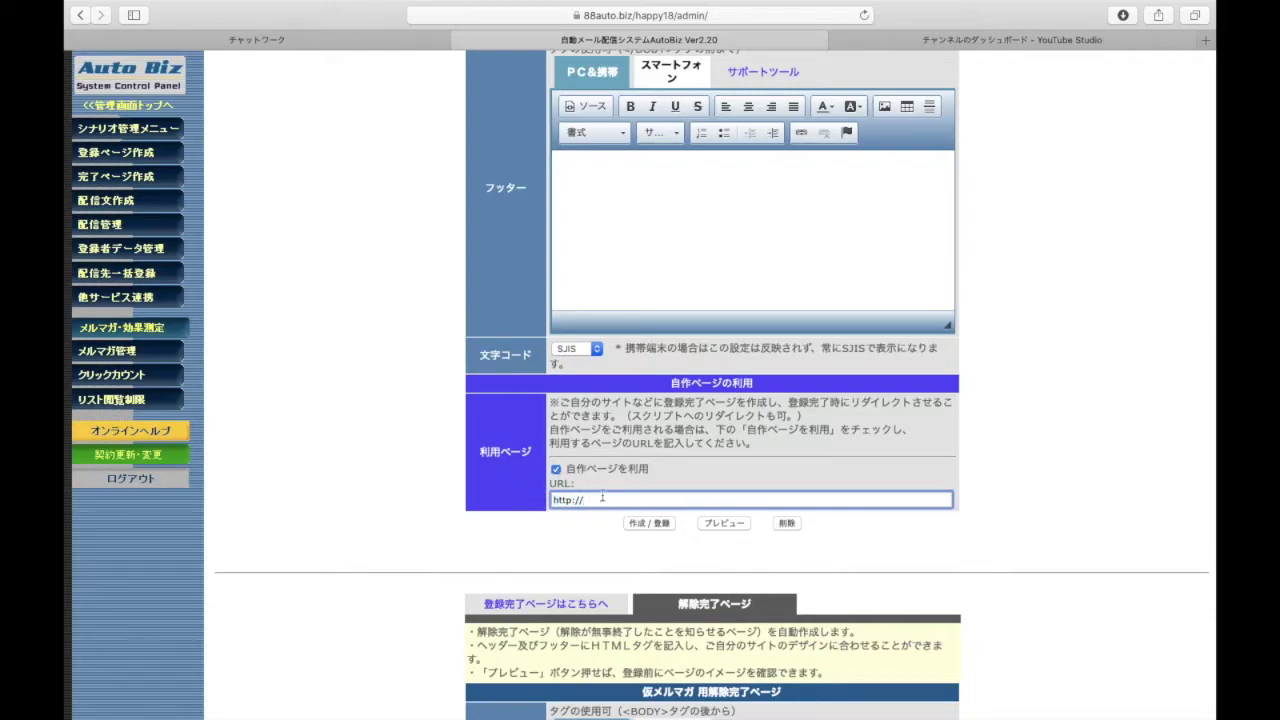
scroll(563, 497, "down", 2)
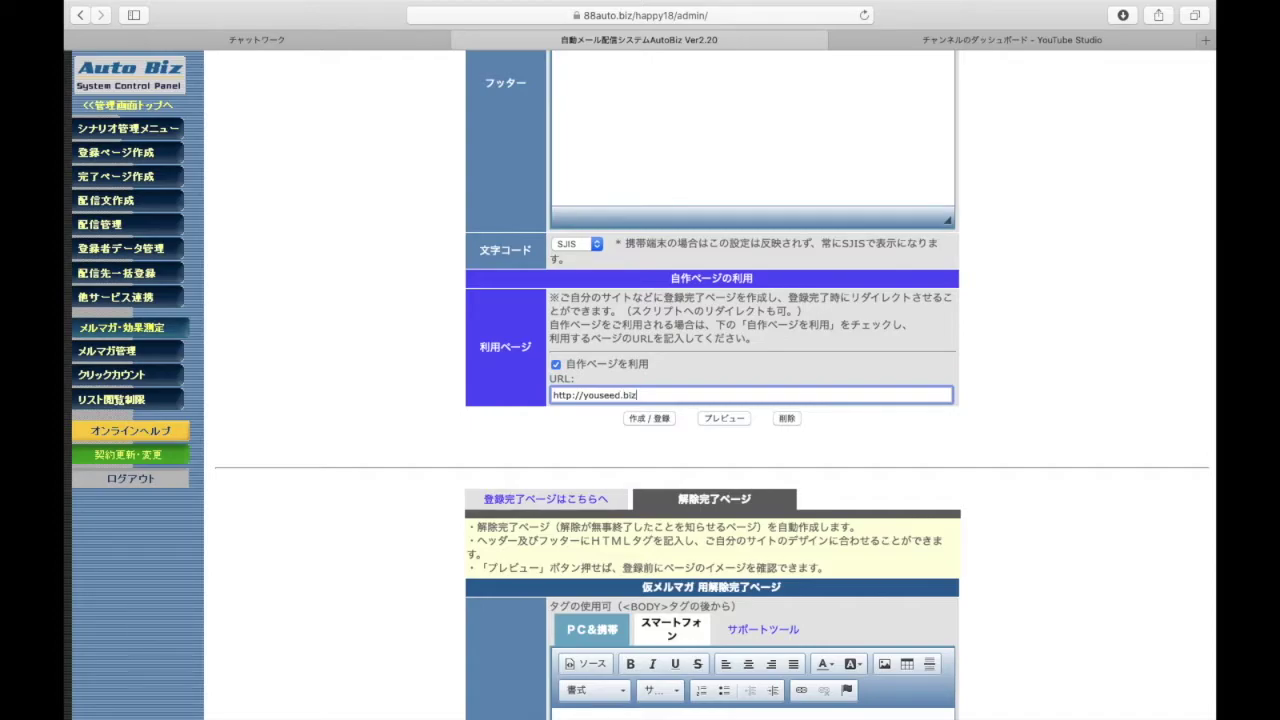
left_click(505, 443)
Register the completion page with 作成/登録, then move on to the 配信文作成 list
scroll(506, 443, "down", 2)
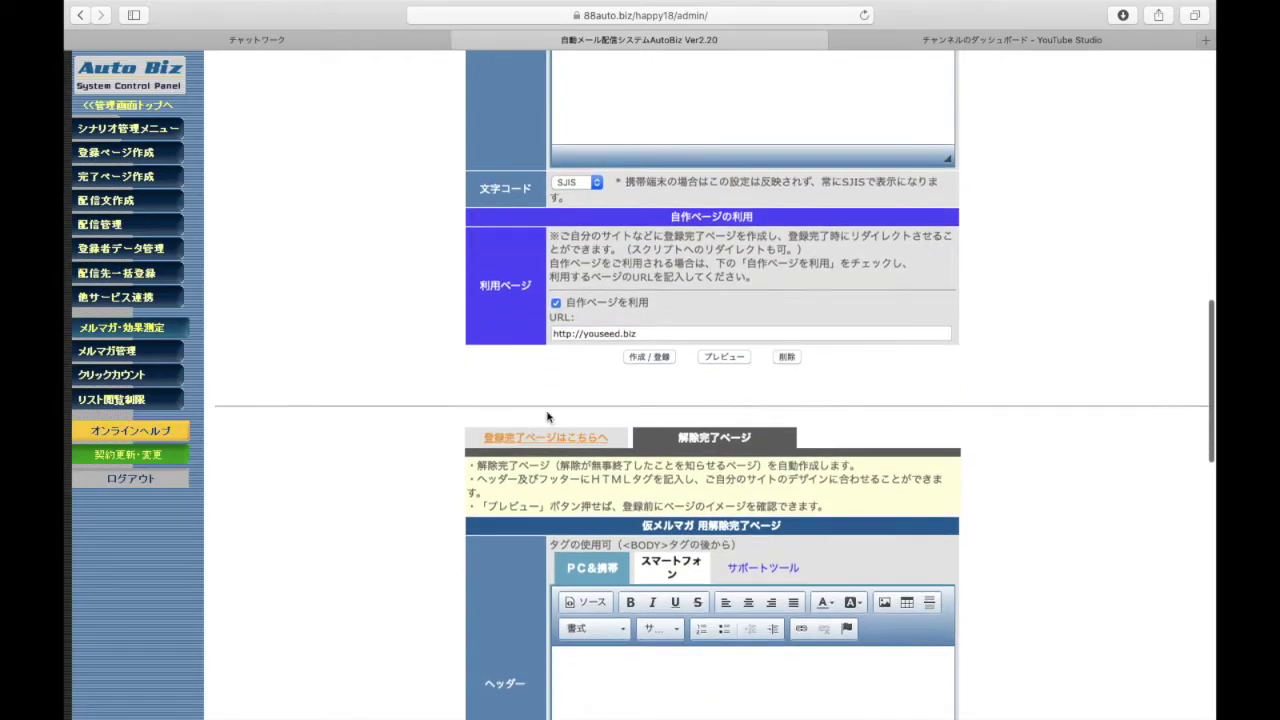
left_click(659, 358)
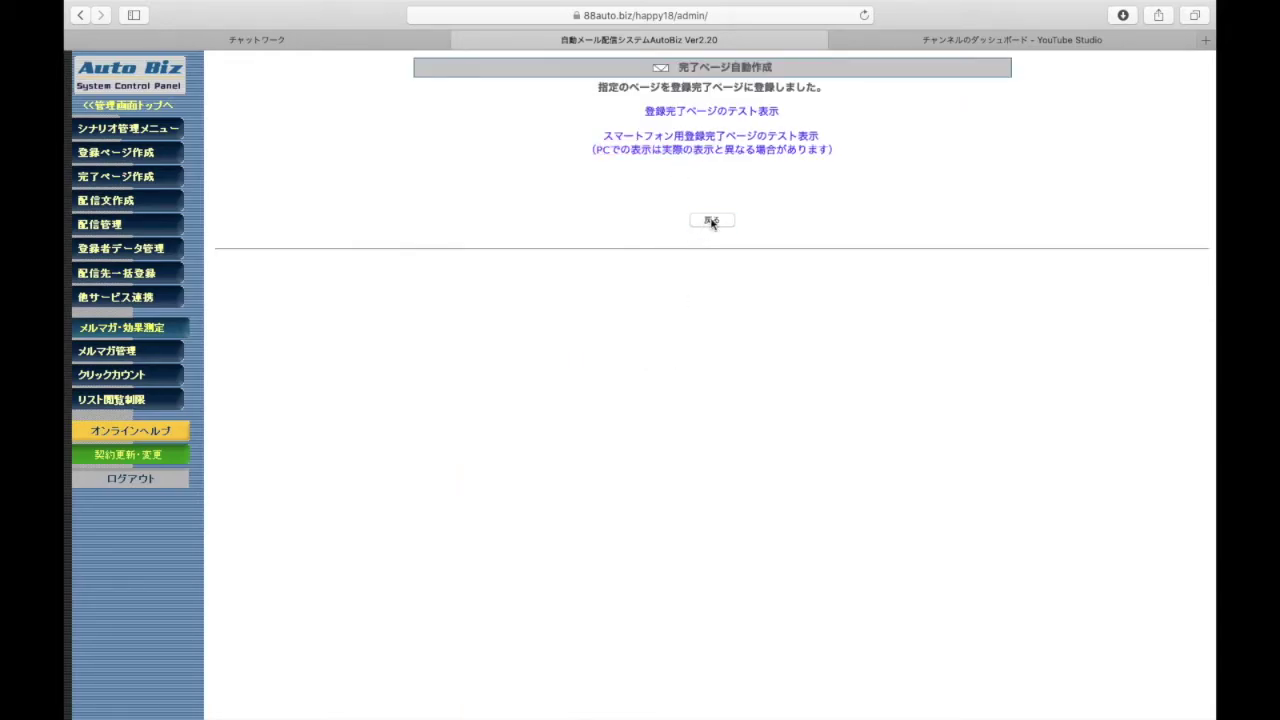
left_click(711, 221)
scroll(523, 417, "down", 10)
scroll(523, 417, "up", 20)
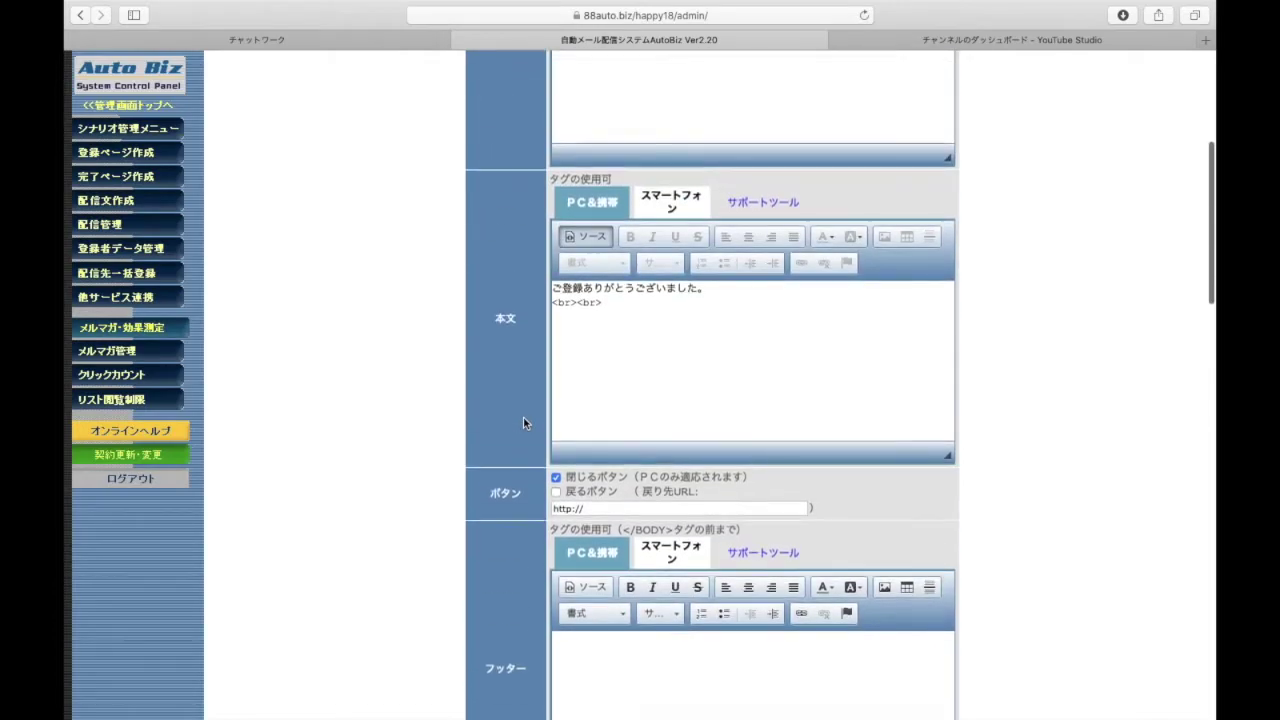
scroll(523, 417, "down", 1)
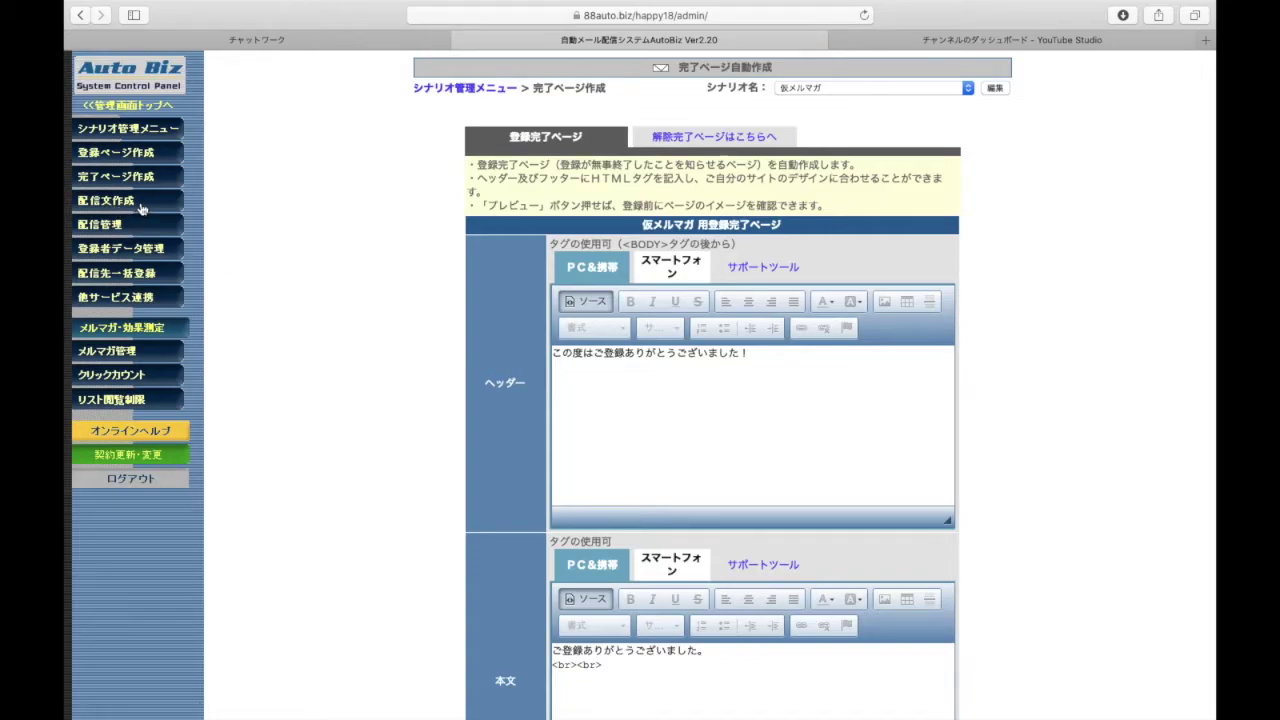
left_click(141, 207)
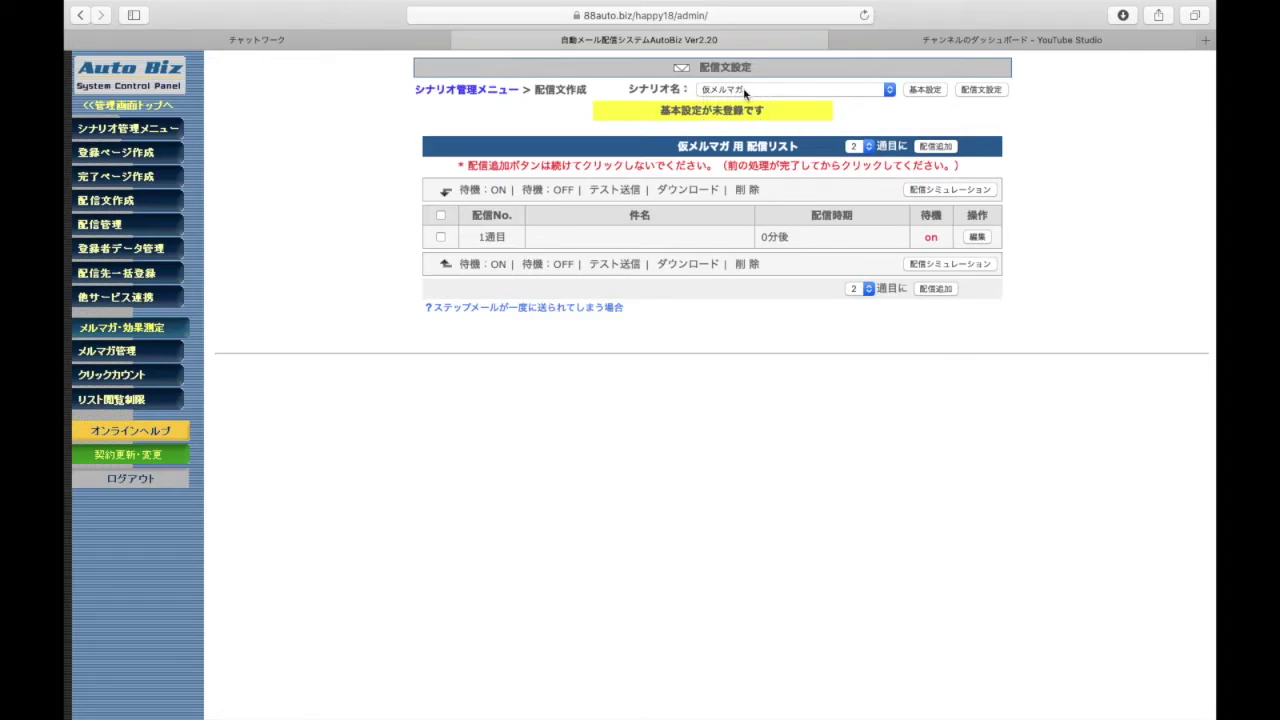
In 基本設定, fill in the sender's name and e-mail address
left_click(926, 93)
scroll(466, 370, "up", 10)
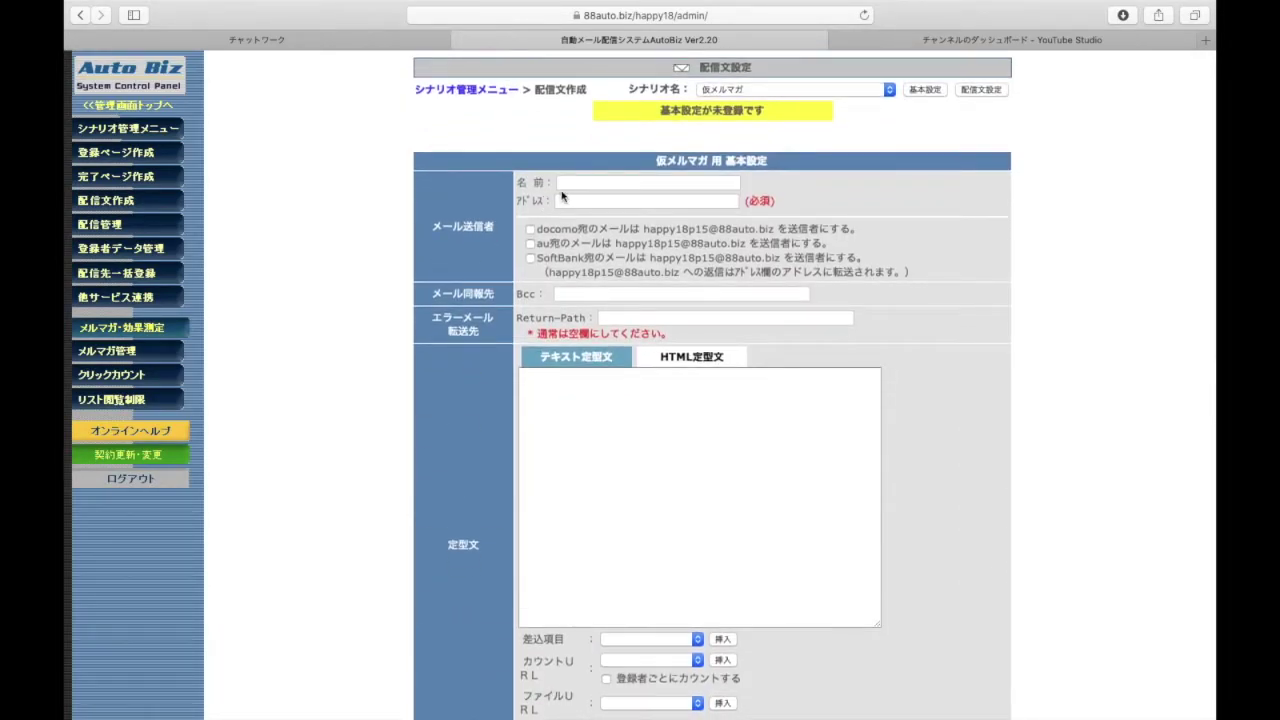
left_click(564, 184)
left_click(568, 200)
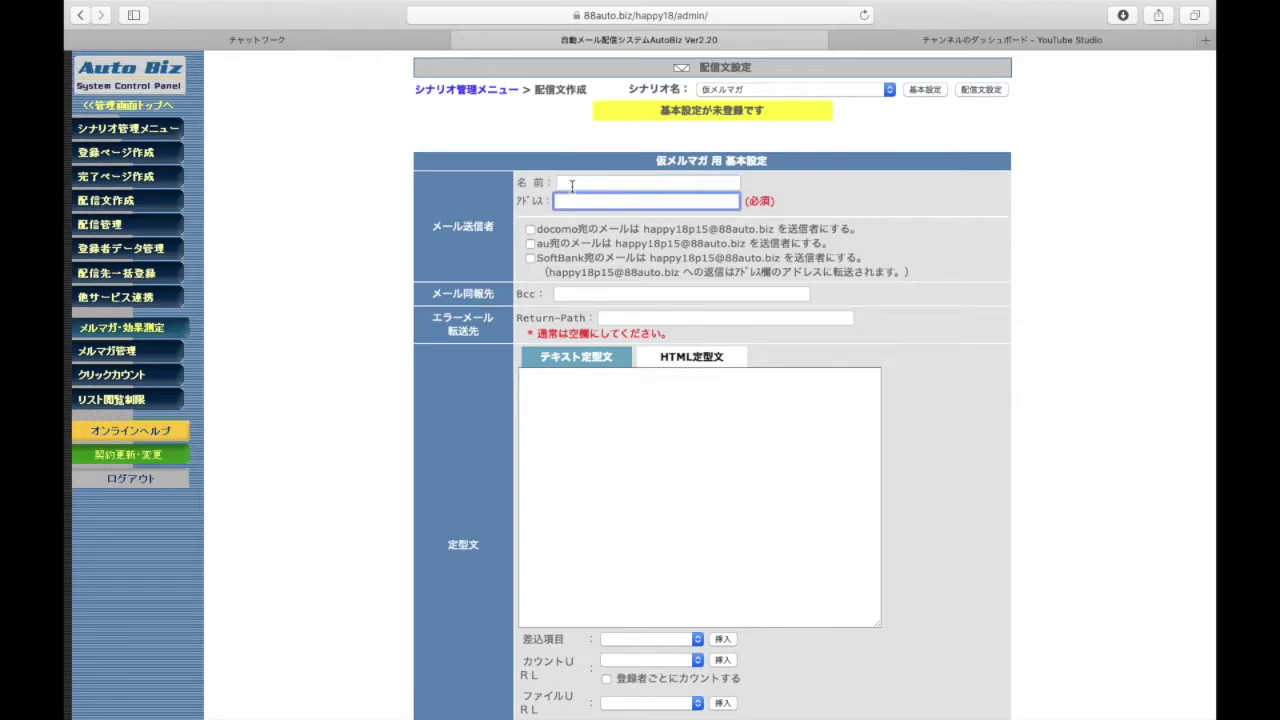
left_click(580, 183)
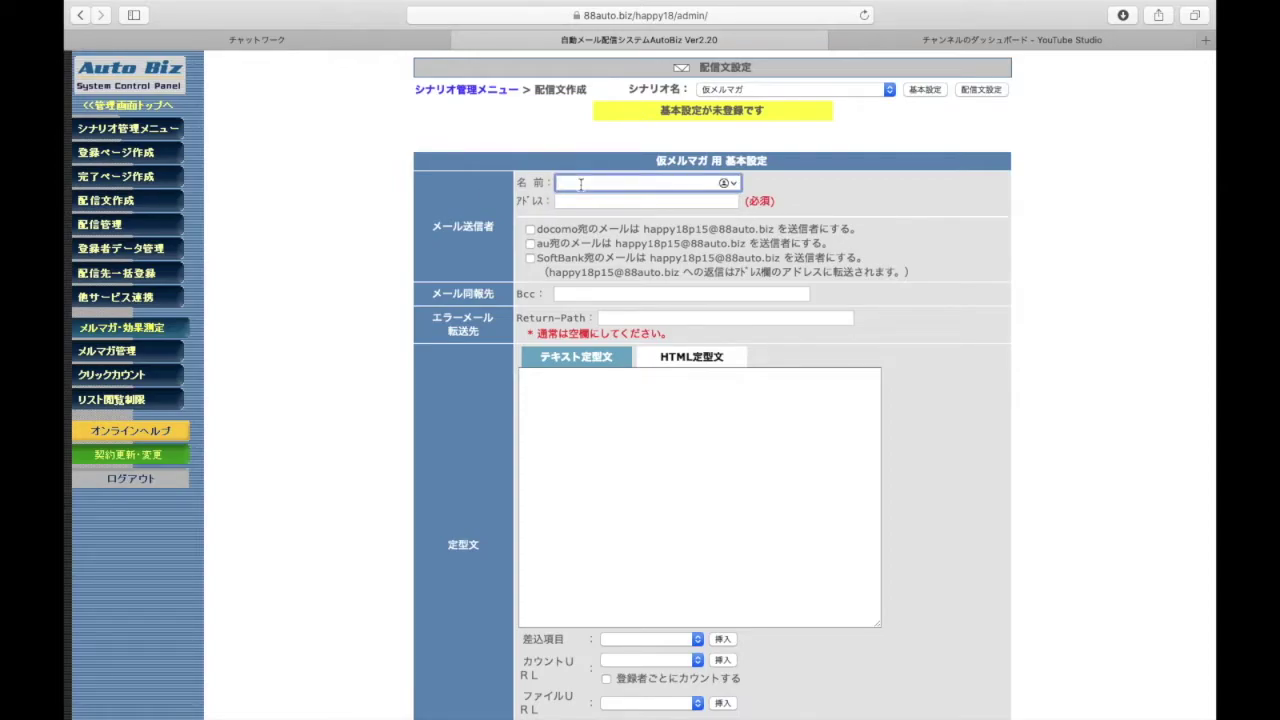
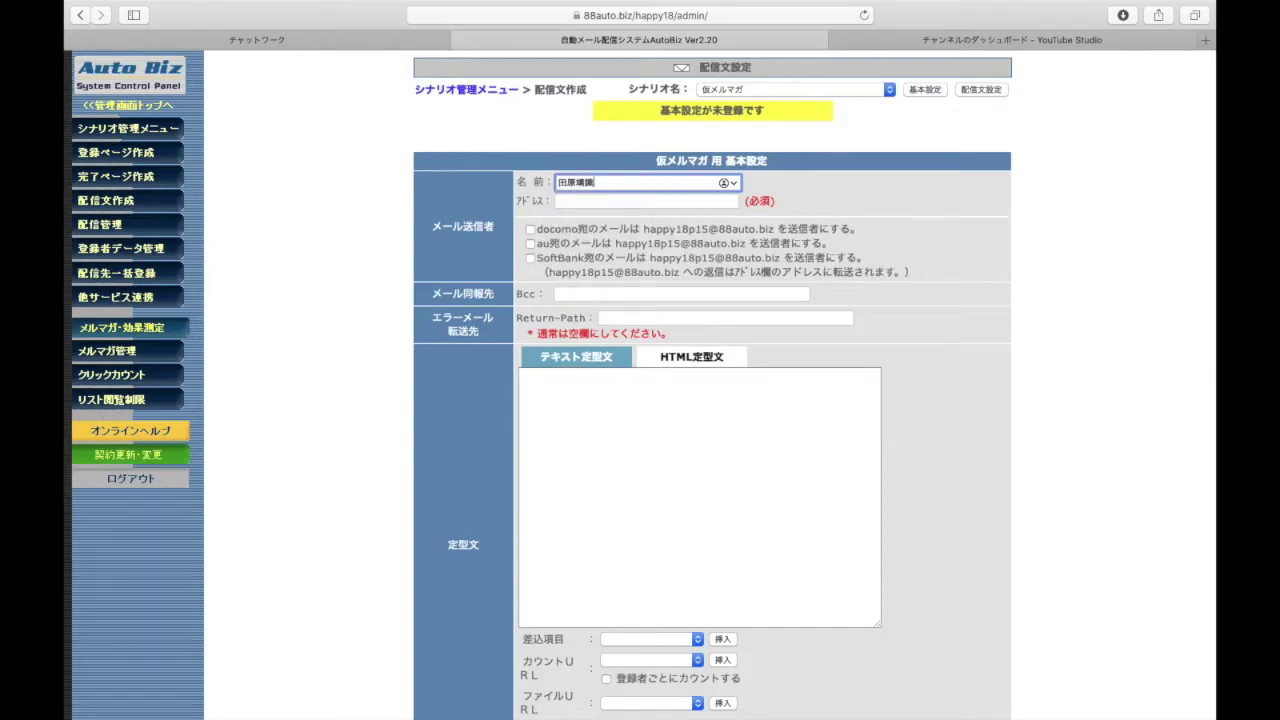
left_click(602, 200)
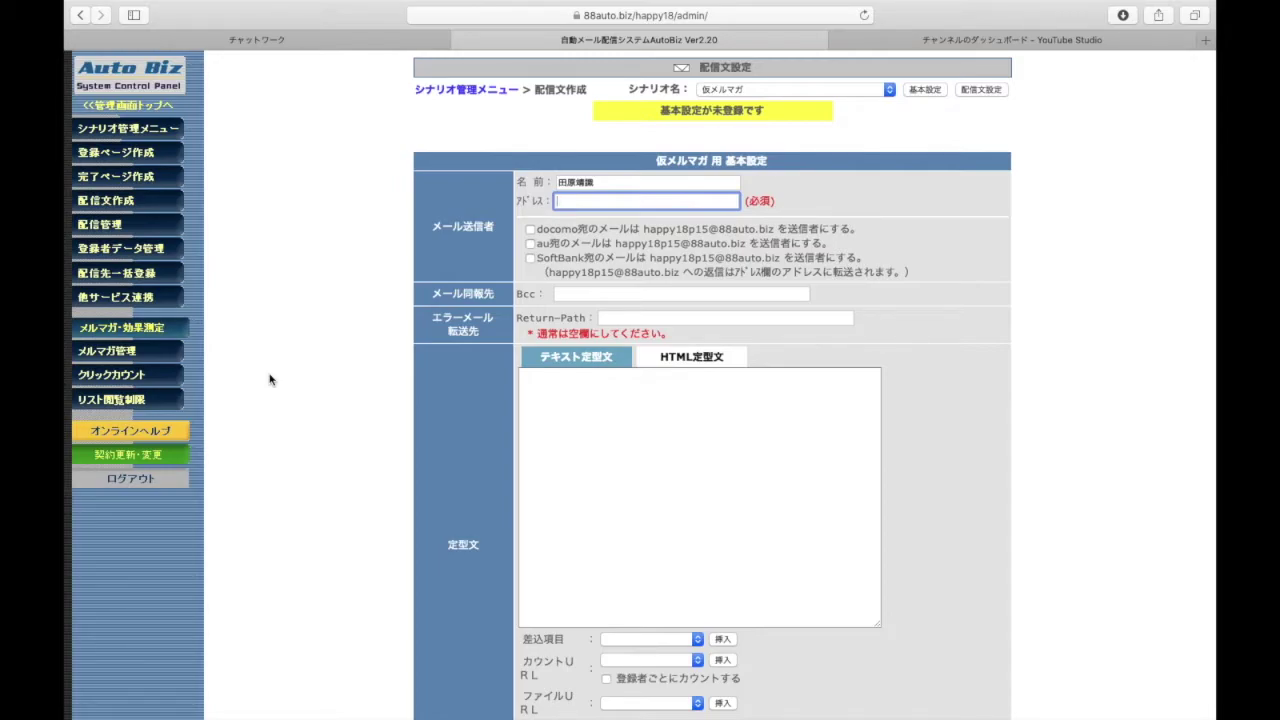
left_click(286, 442)
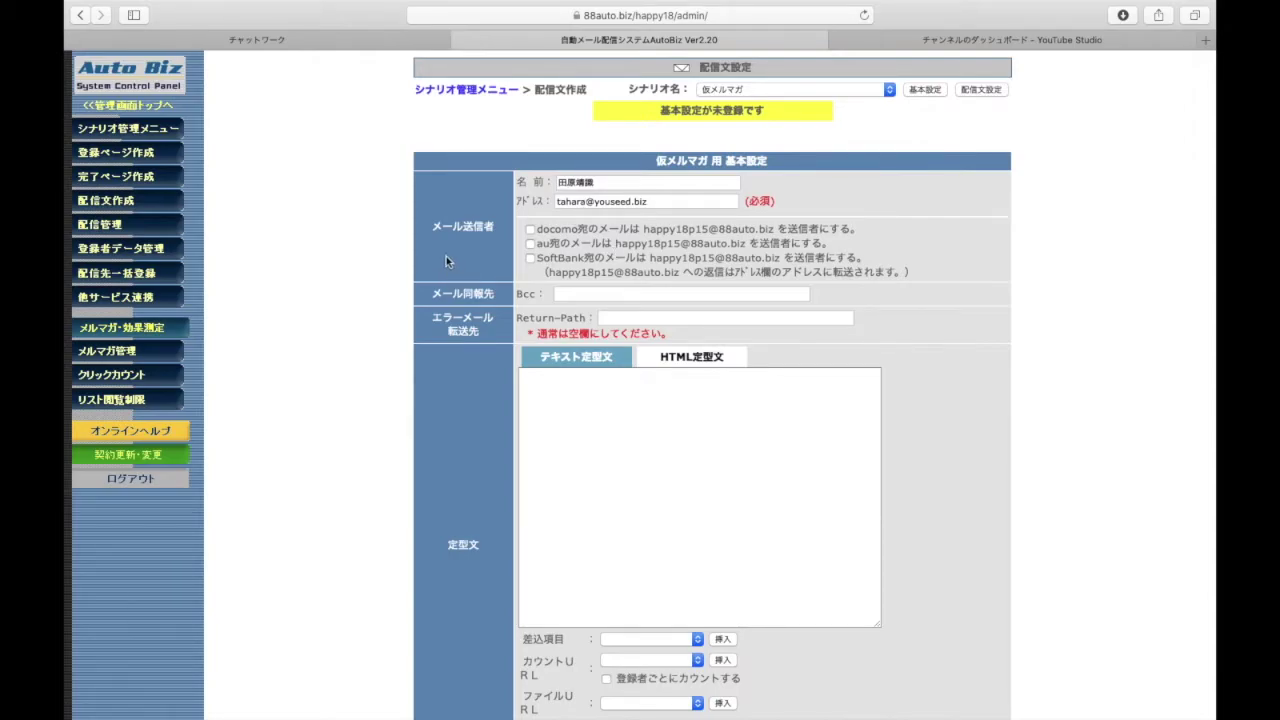
Tick docomo, au and SoftBank to use the system sender address
left_click(530, 229)
left_click(530, 244)
left_click(530, 257)
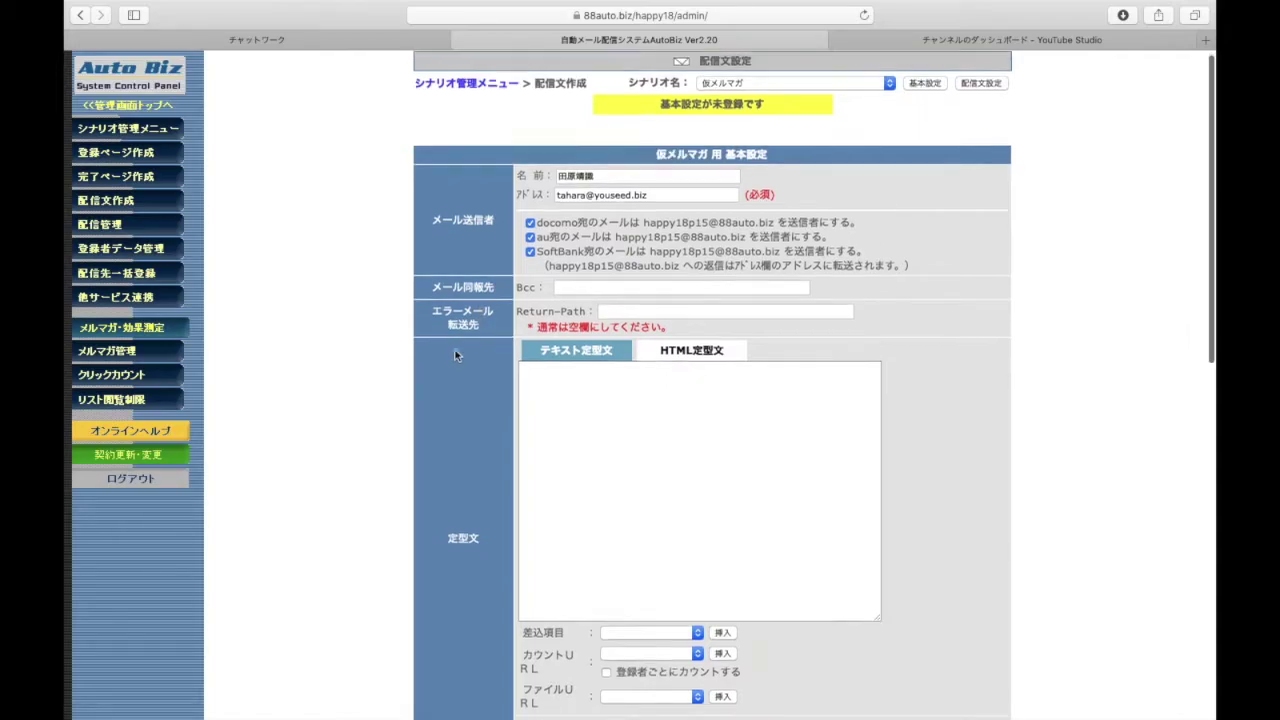
Start the テキスト定型文 with こんにちは、 followed by the sender's name introduction
scroll(420, 385, "down", 3)
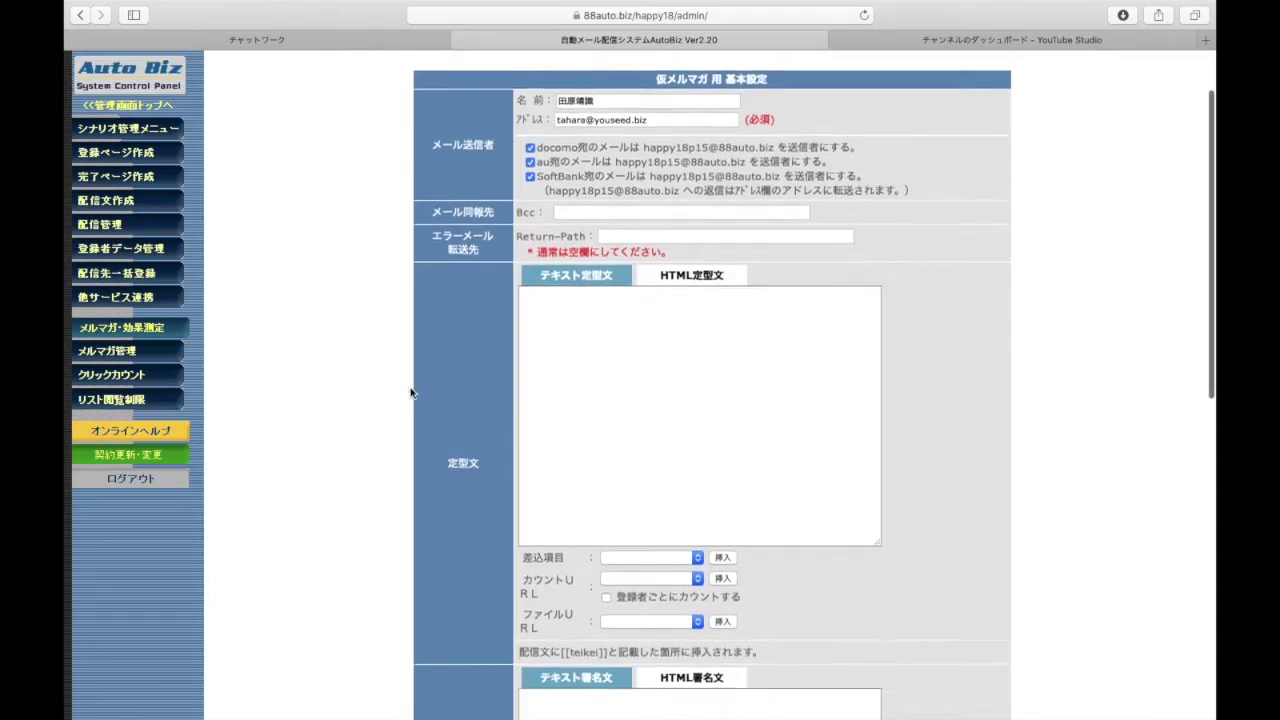
left_click(575, 280)
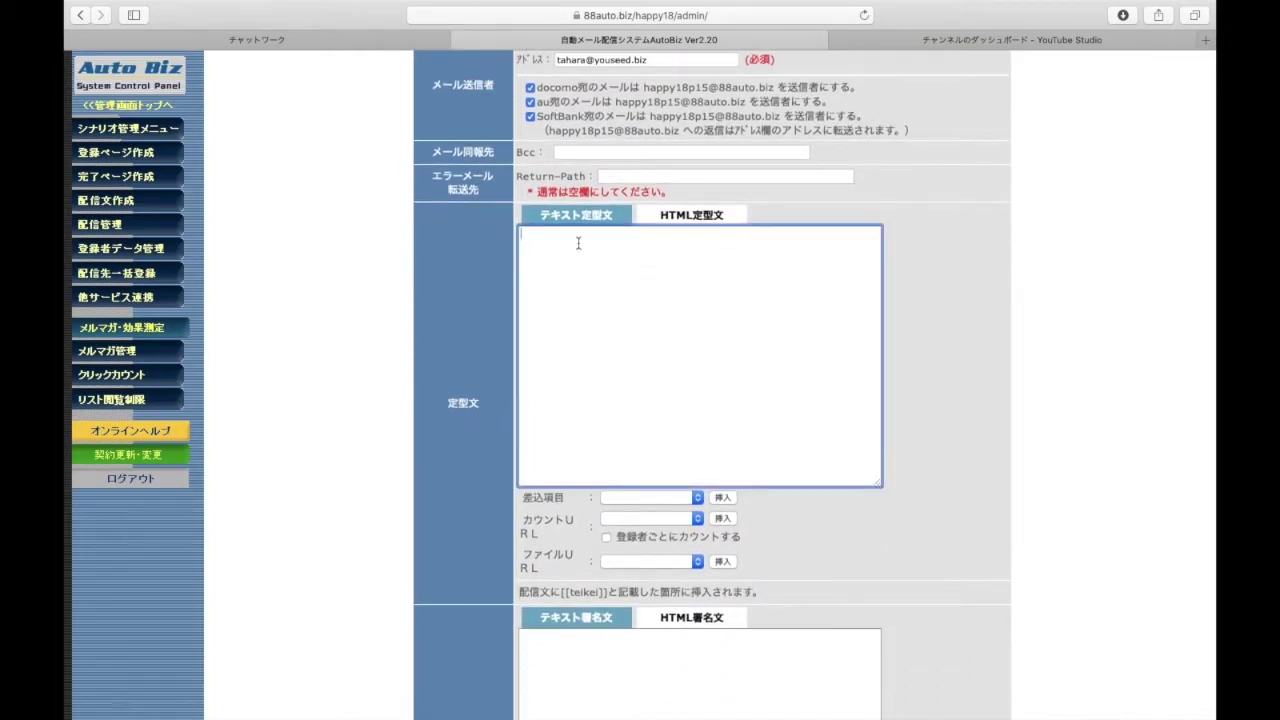
scroll(491, 385, "down", 2)
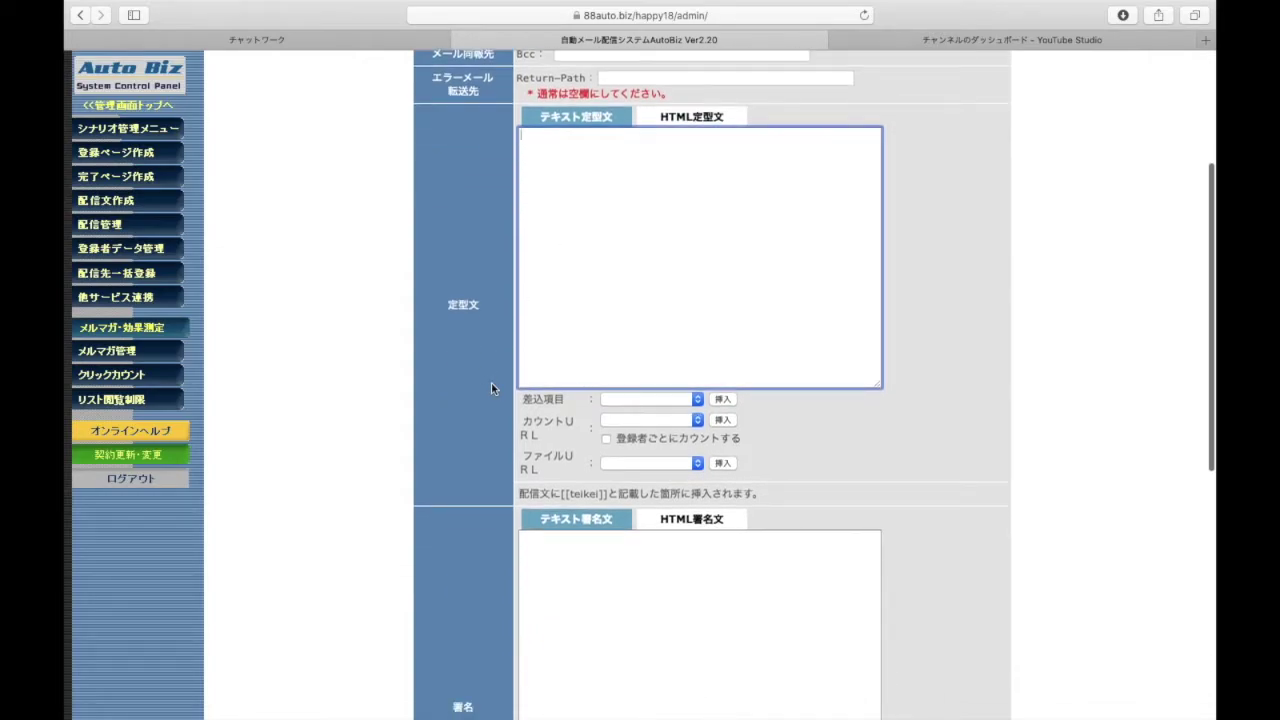
type("こん")
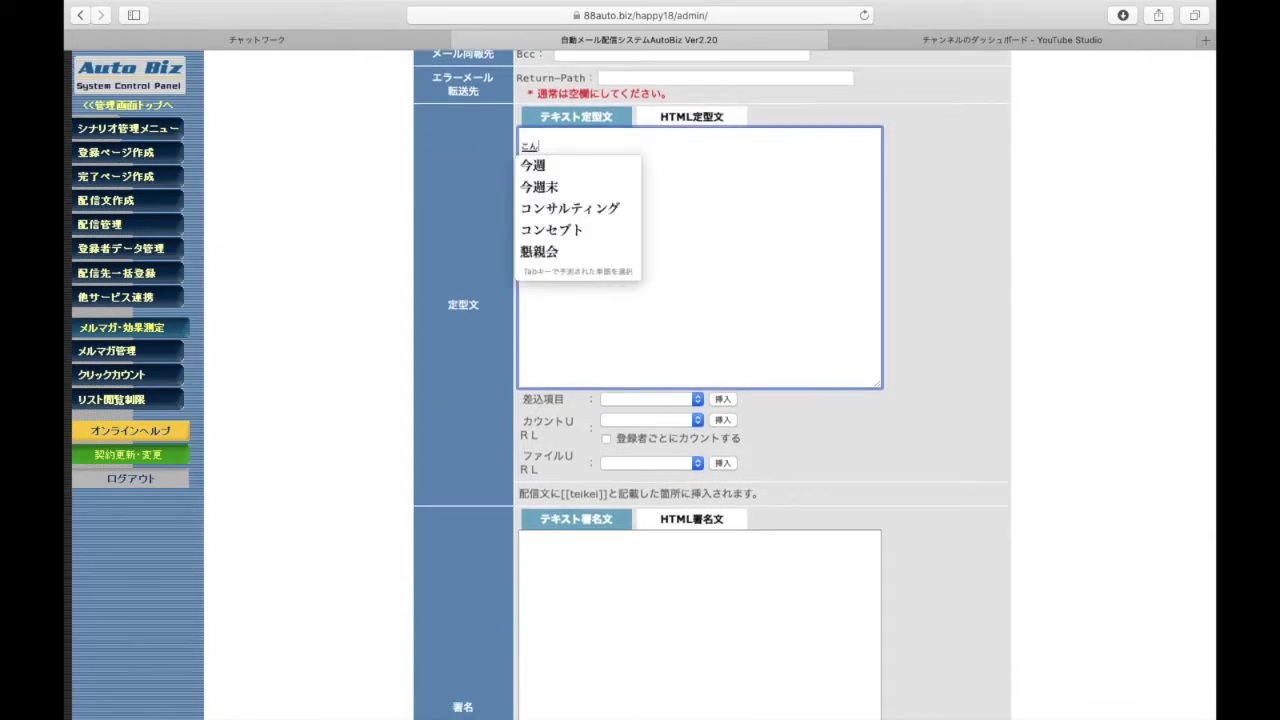
type("にちは、")
key("Return")
type("たはらです。")
key("Return")
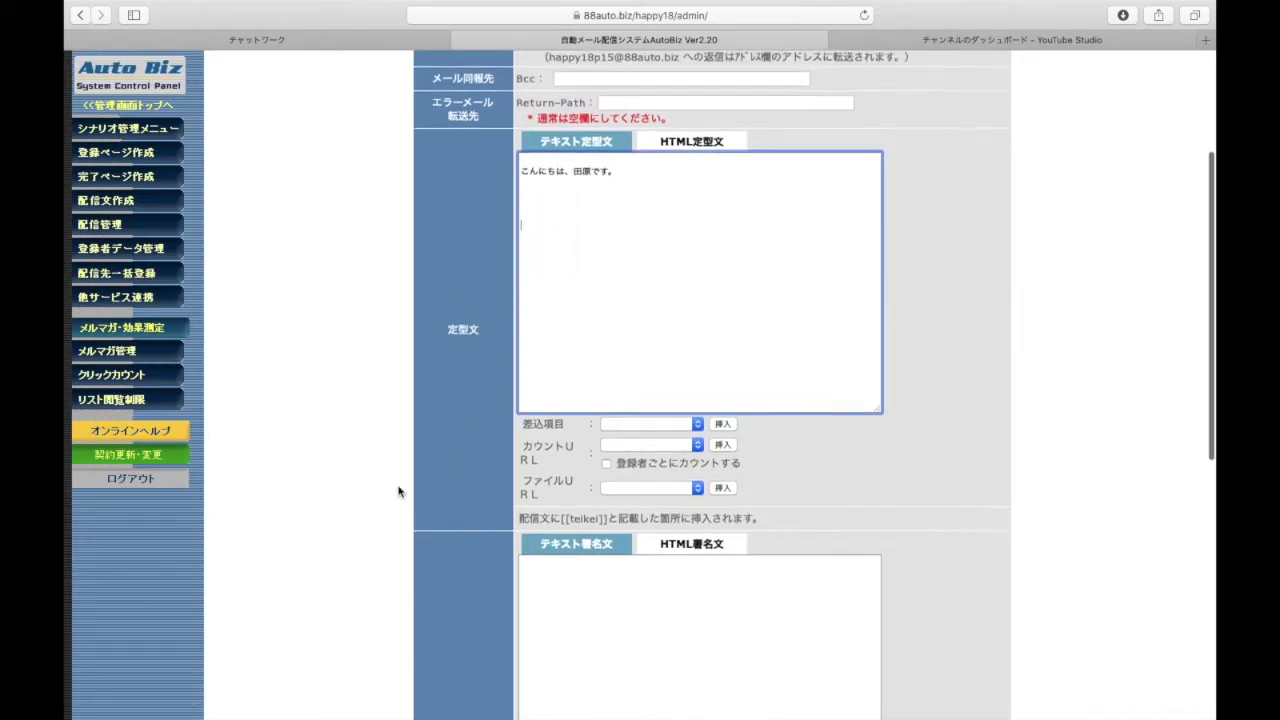
Begin the テキスト署名文 with a メルマガ発行者: line giving the publisher's name
scroll(398, 491, "down", 3)
left_click(546, 491)
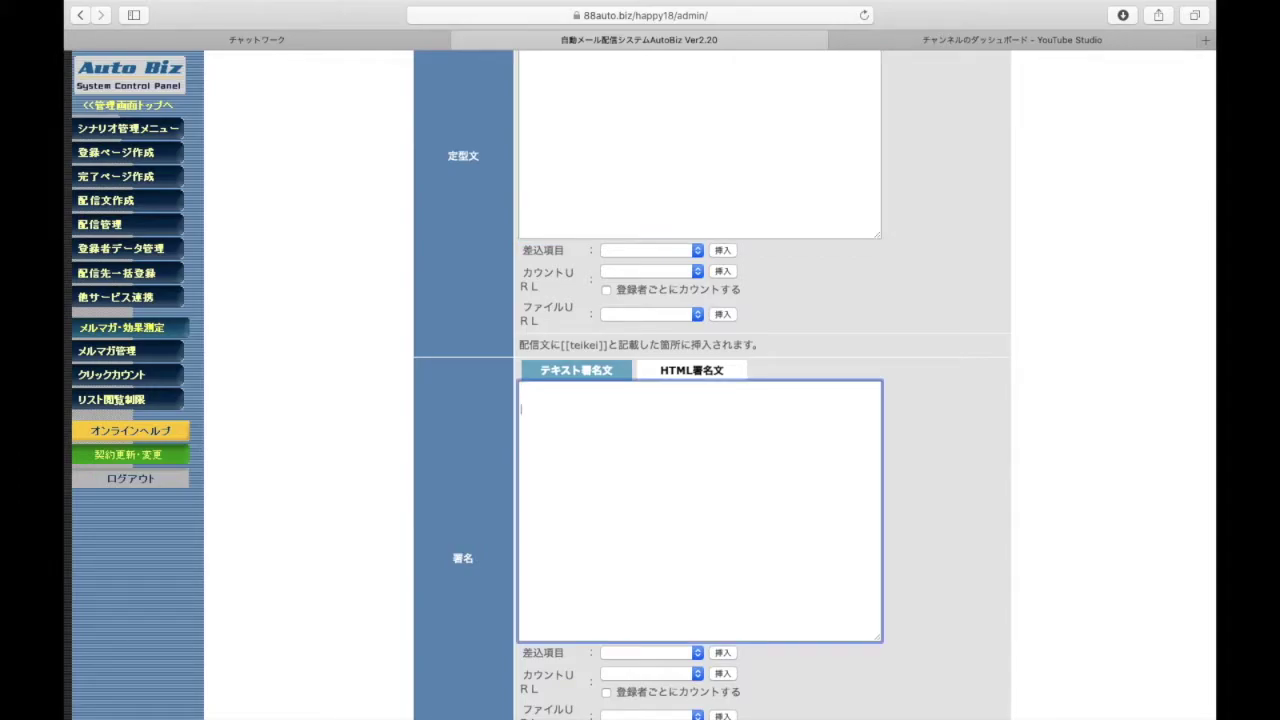
type("merumaga")
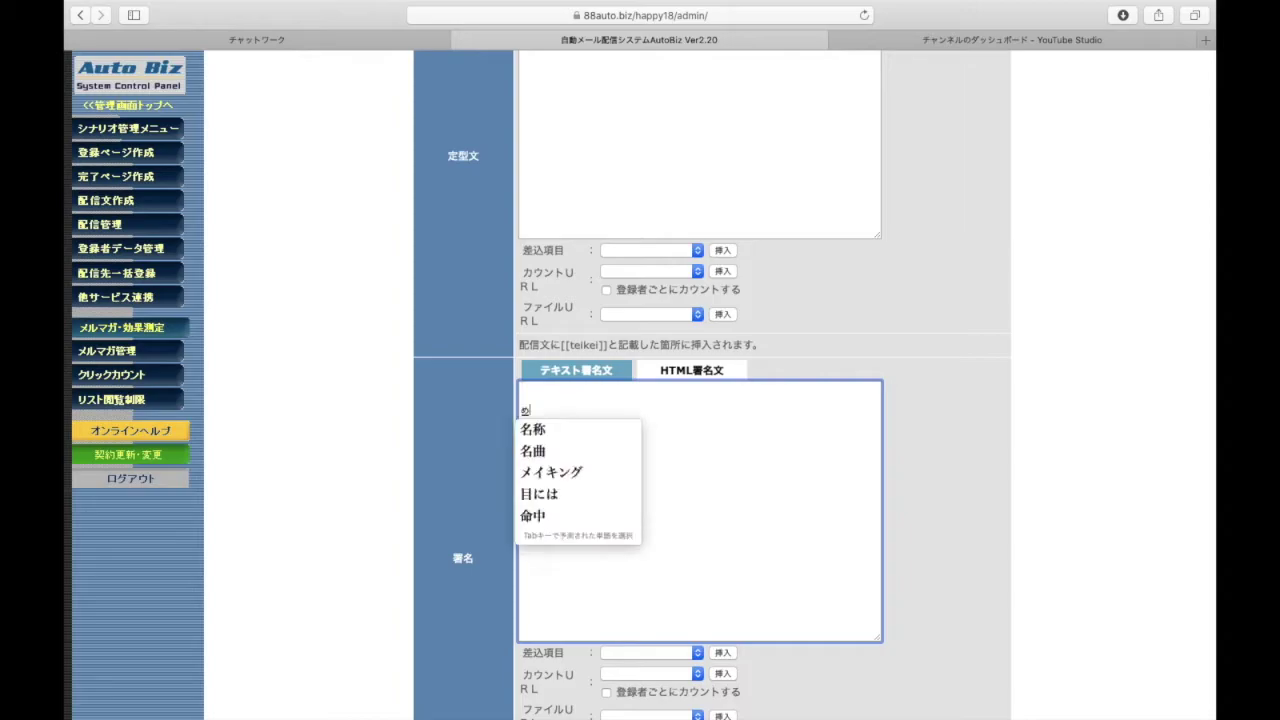
key("Return")
type("hakkou")
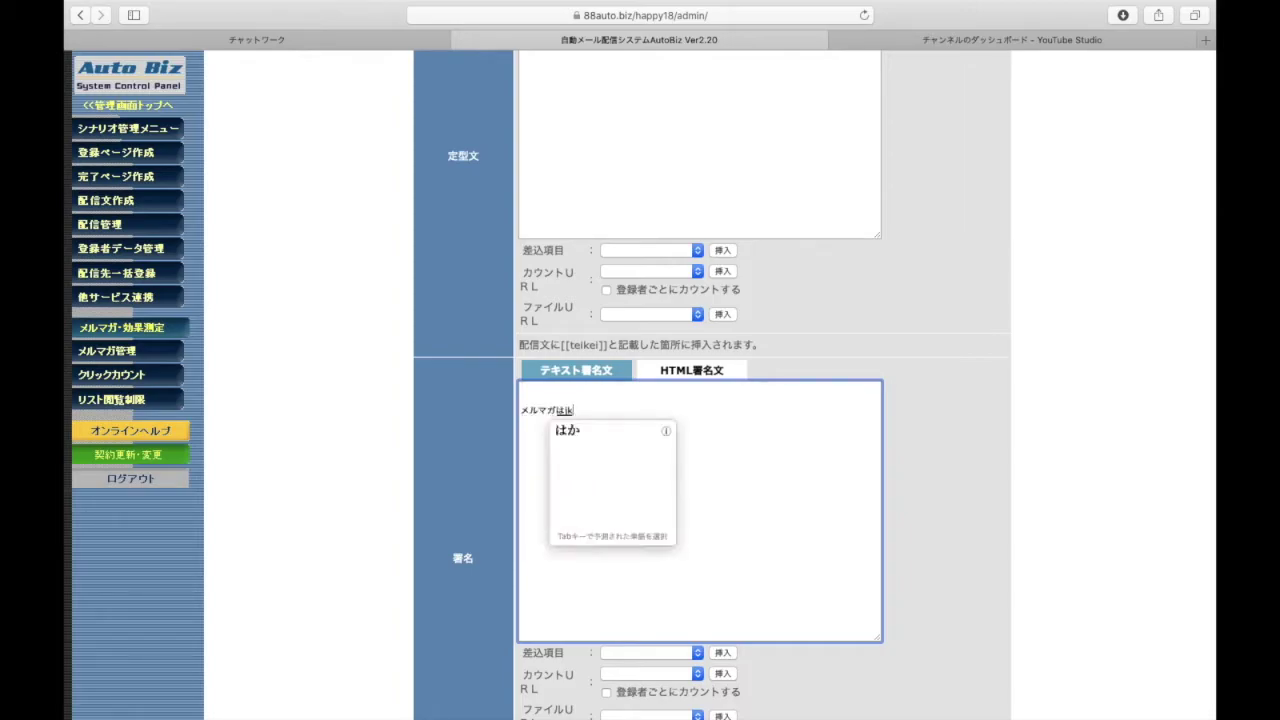
type("sha")
key("Return")
key("Return")
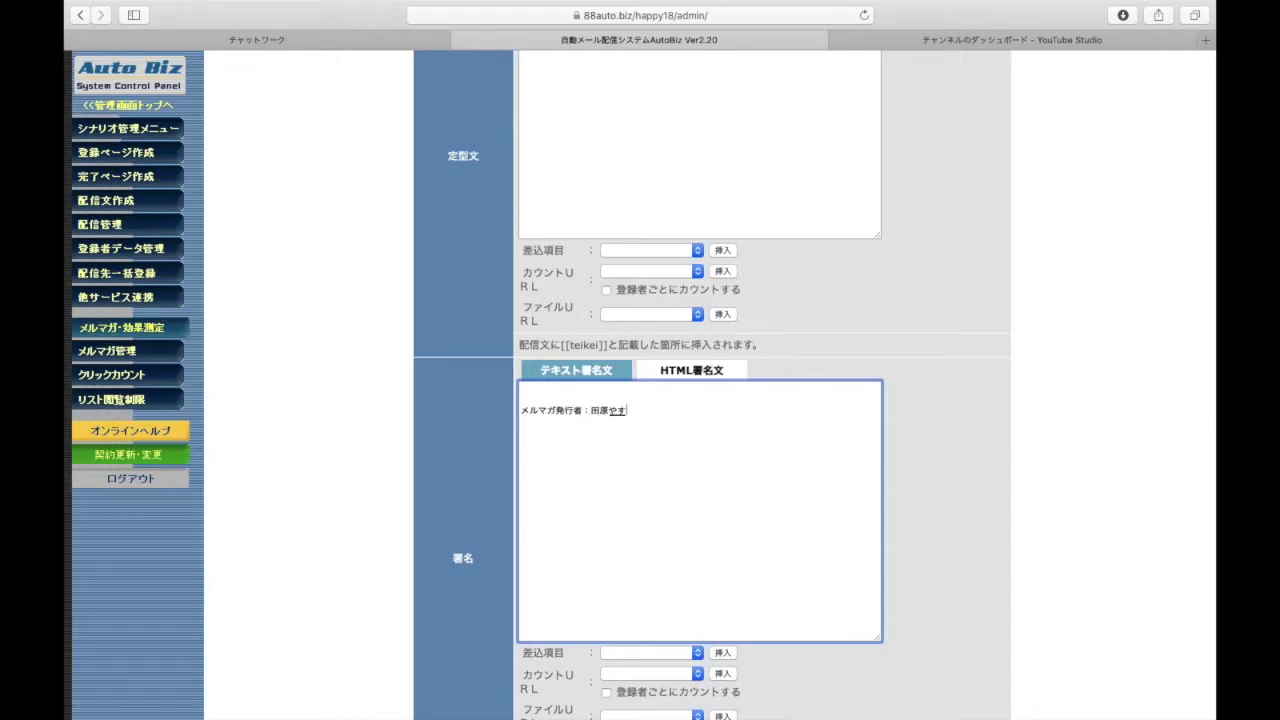
key("space")
key("Return")
key("Return")
Add the line メルマガ配信解除はこちら a few lines below the publisher line
scroll(461, 487, "down", 4)
key("Return")
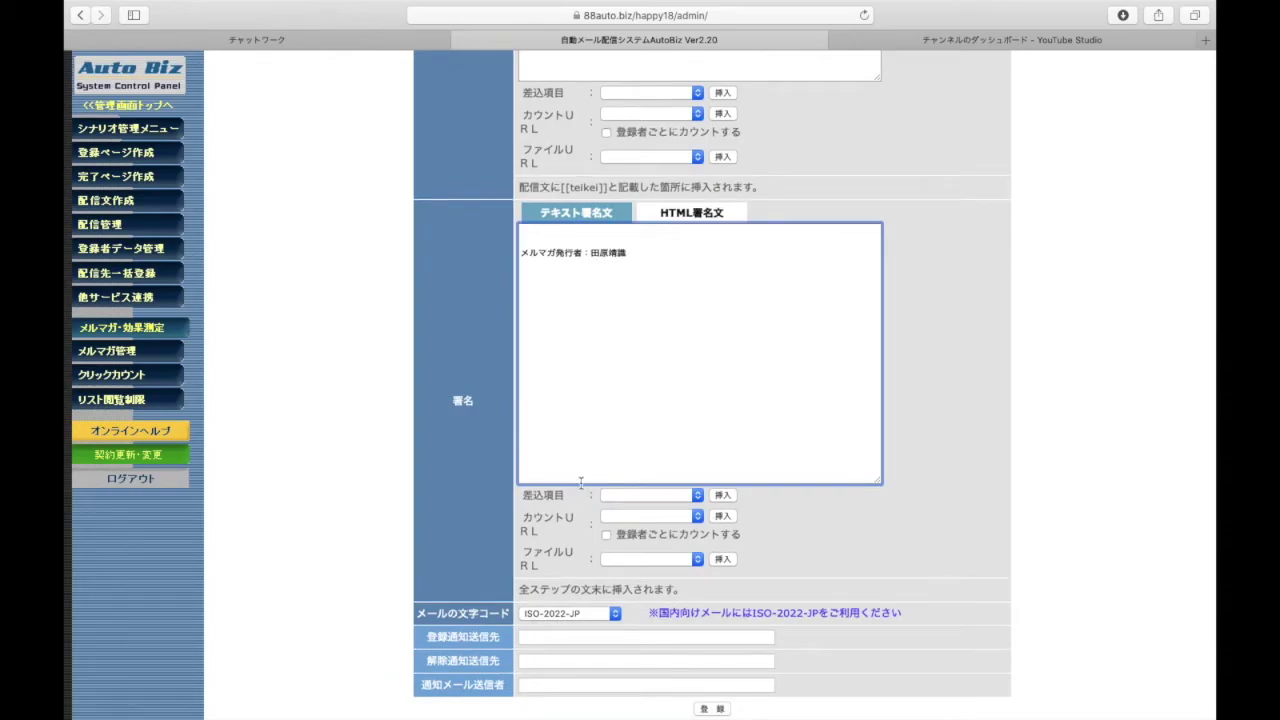
scroll(458, 527, "down", 1)
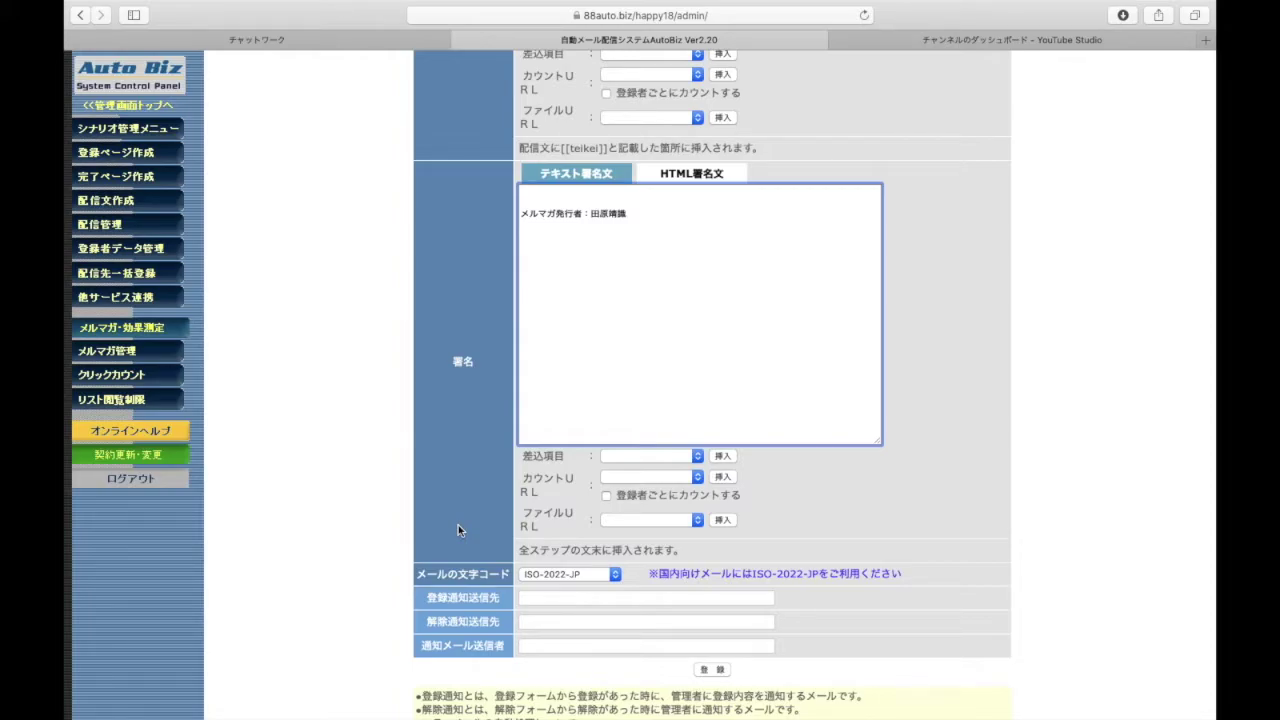
type("メルマガ")
type("配信かいじょ")
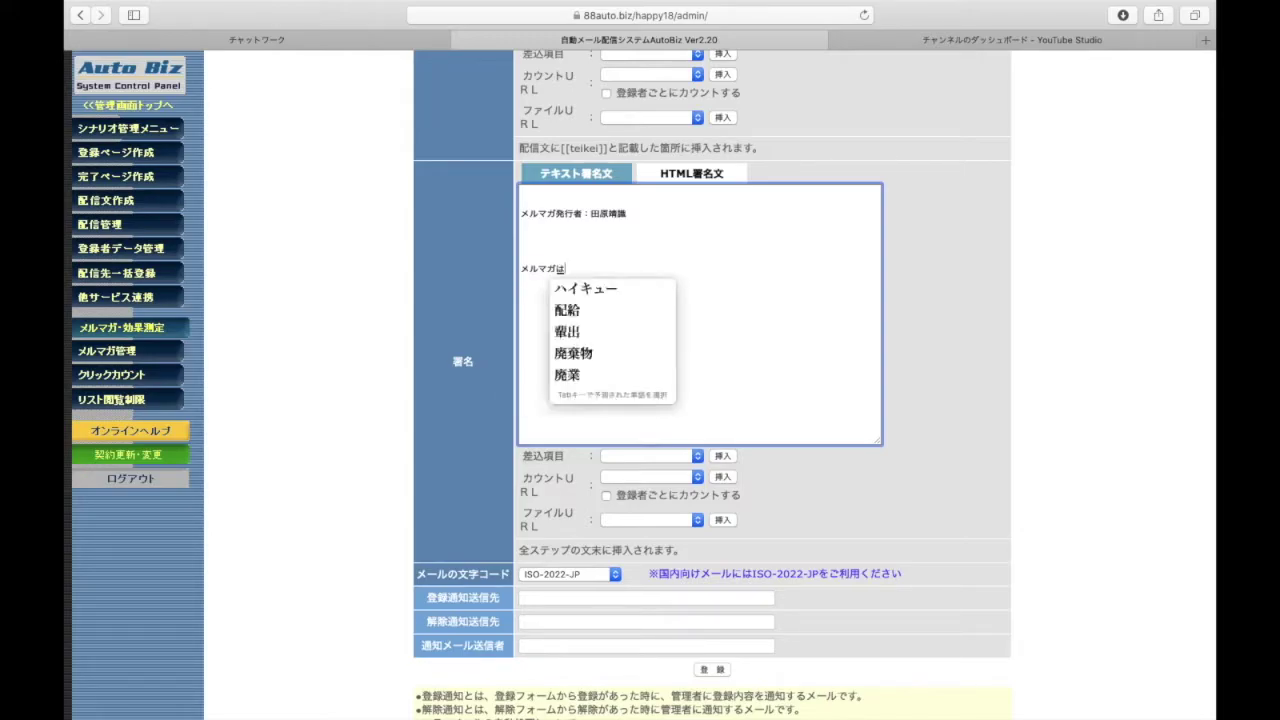
key("Return")
type("はこちら")
key("Return")
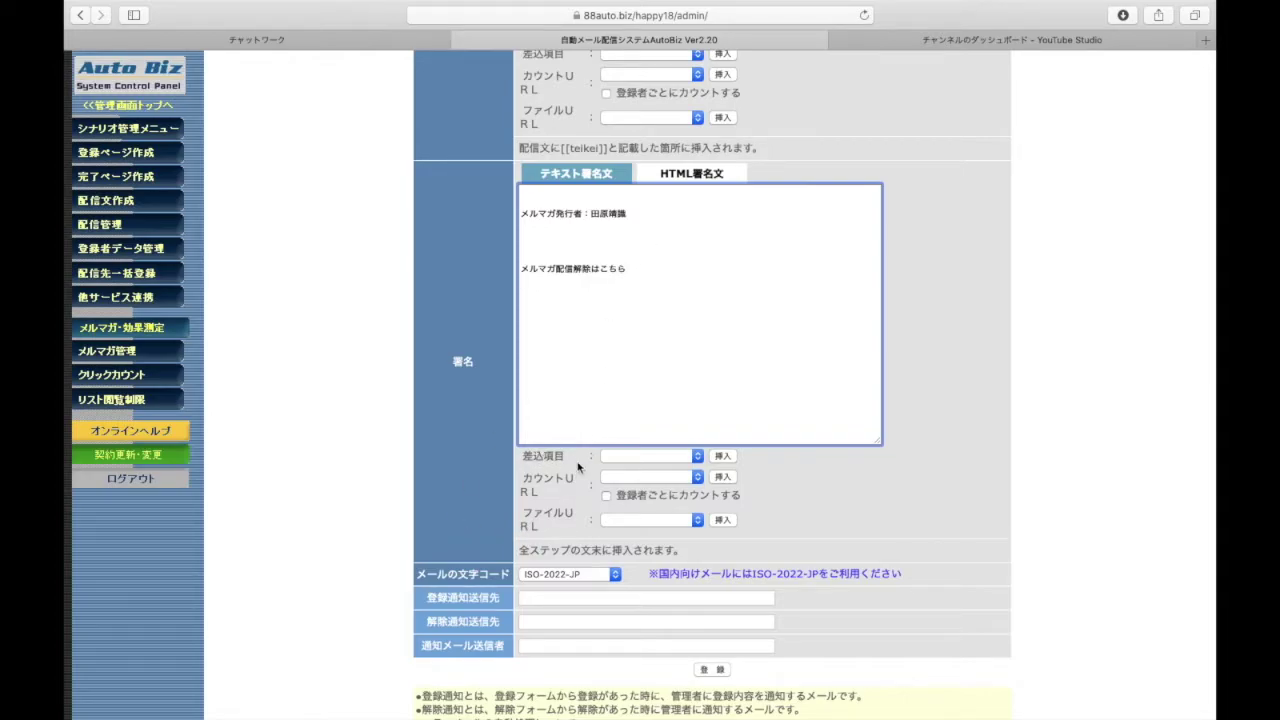
left_click(682, 458)
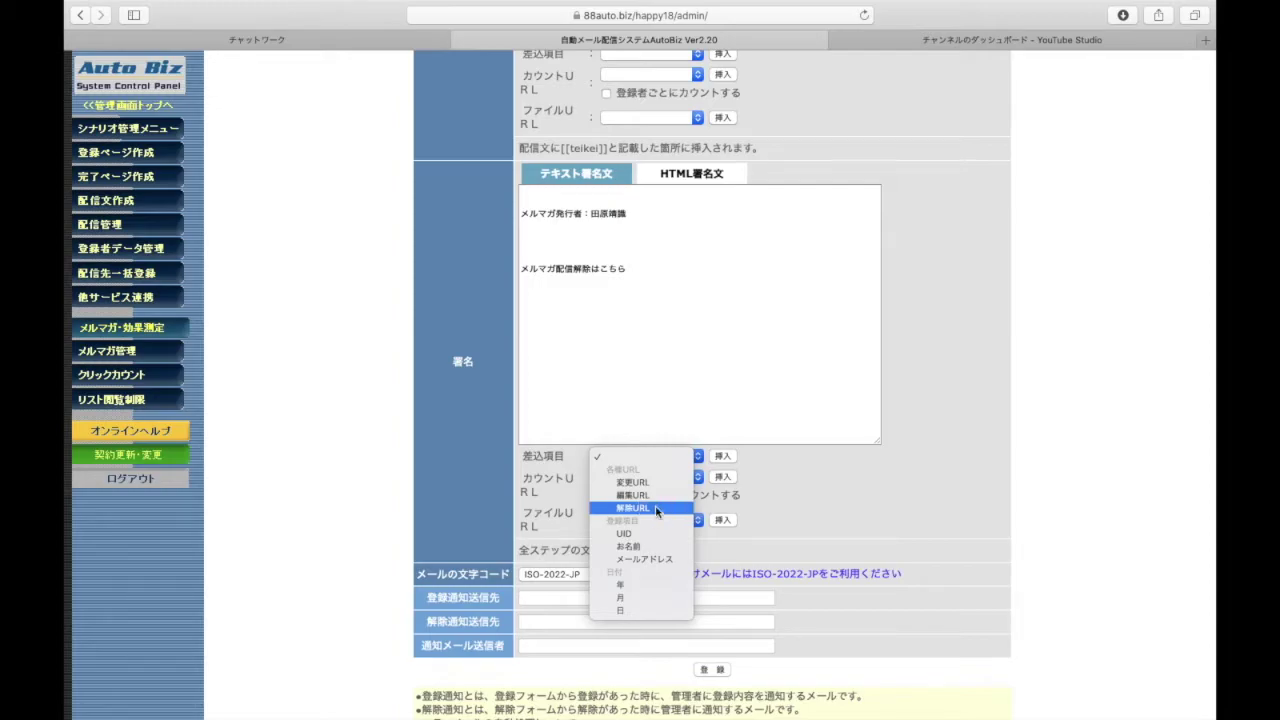
Insert [[cancelurl]] under the unsubscribe line, then type 'メールアドレスを変更したい方はこちら' above it
left_click(656, 508)
left_click(722, 458)
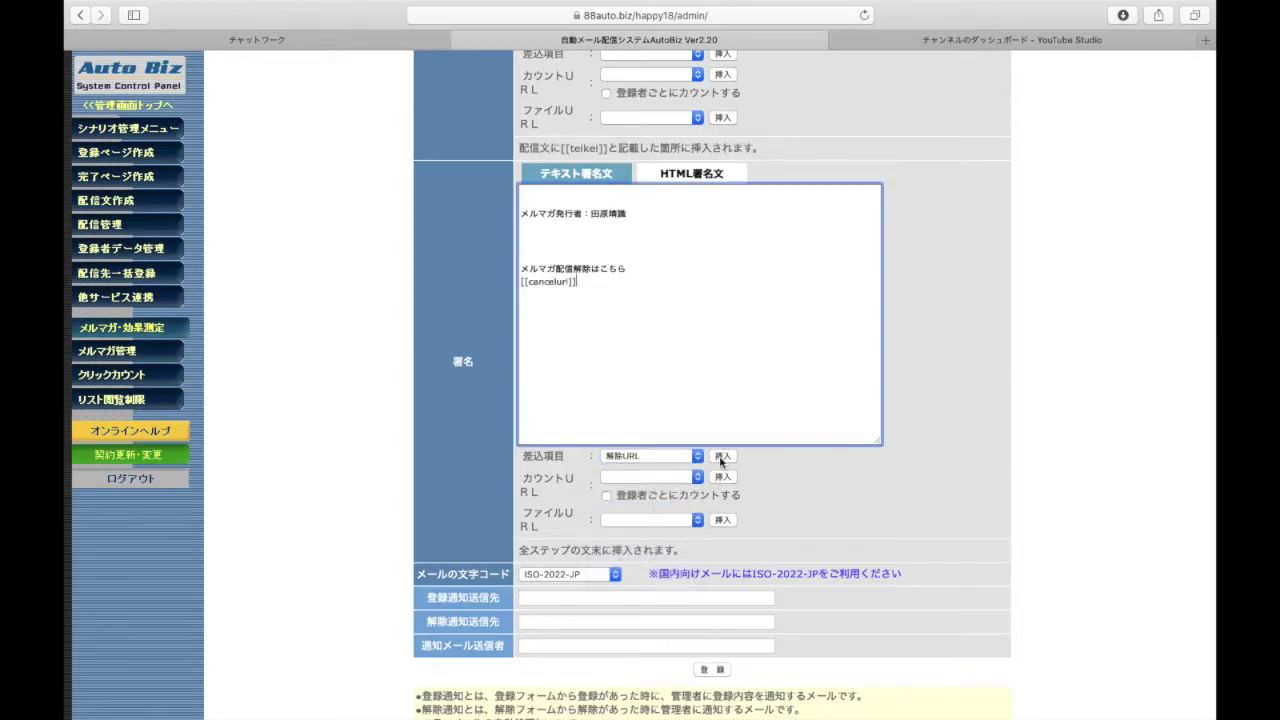
left_click(663, 234)
key("Return")
key("Return")
type("めー")
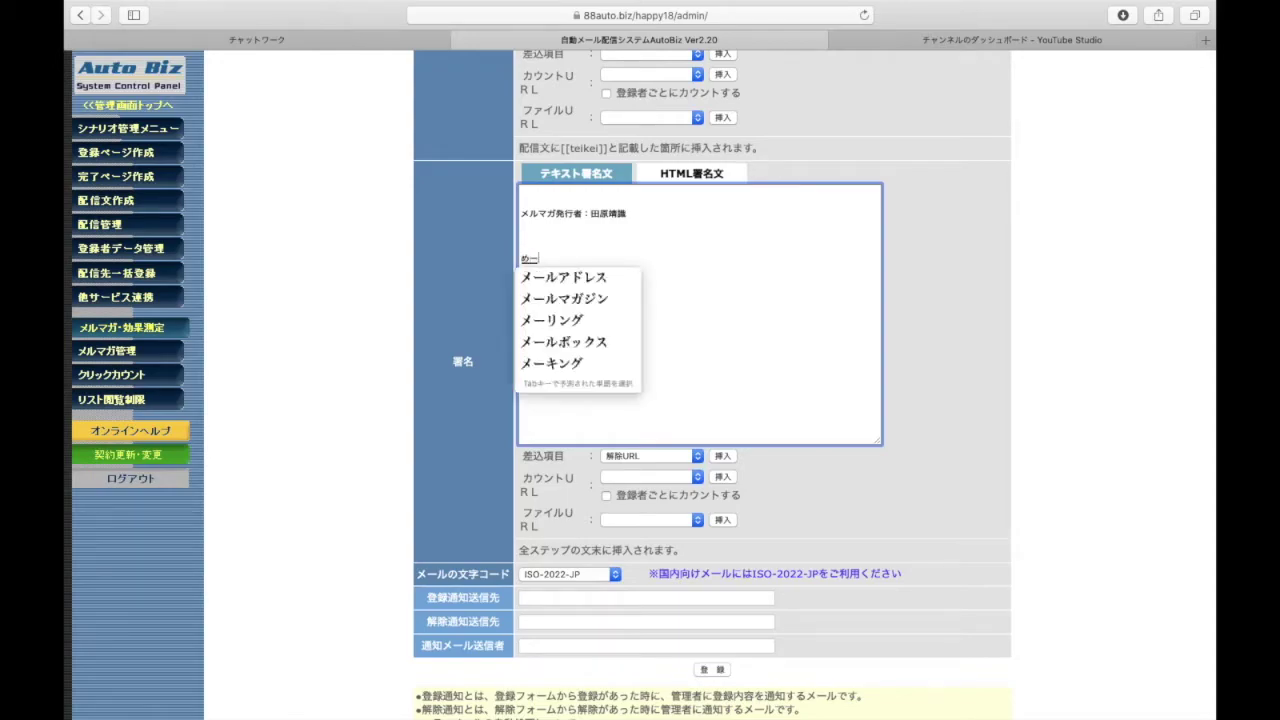
type("るあどれすをへんこうしたい")
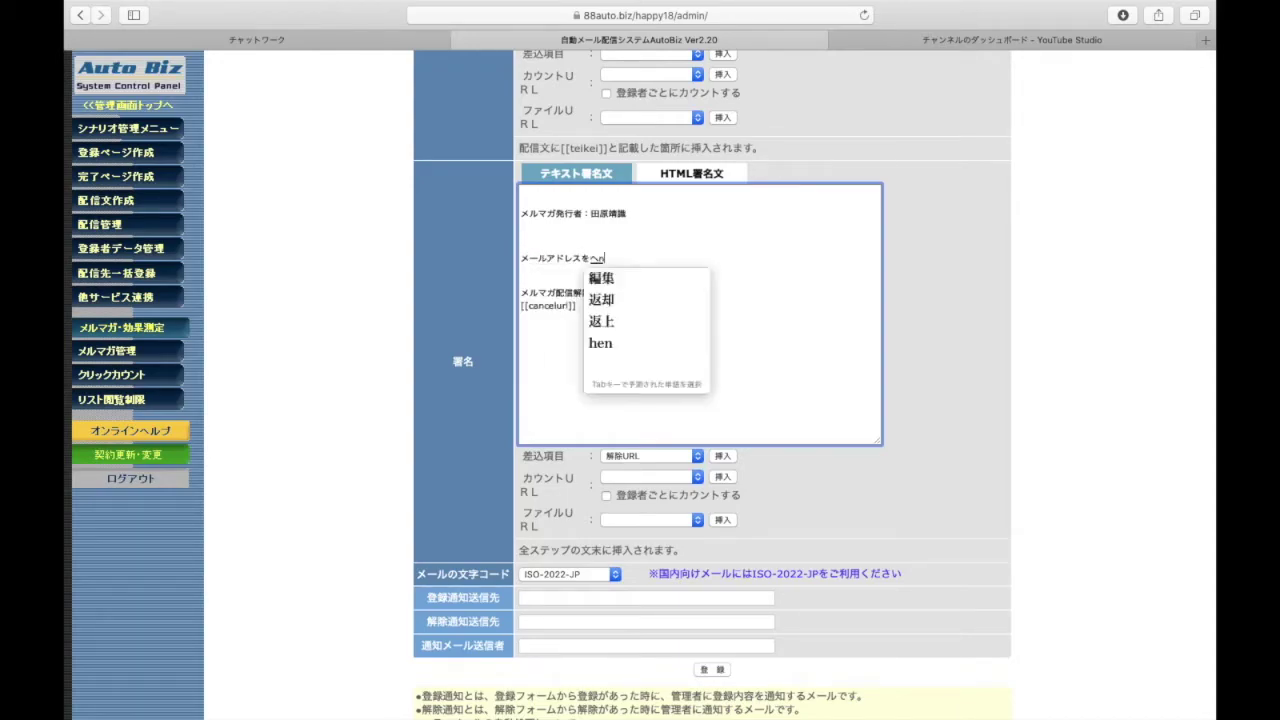
key("Return")
type("かたはこちら")
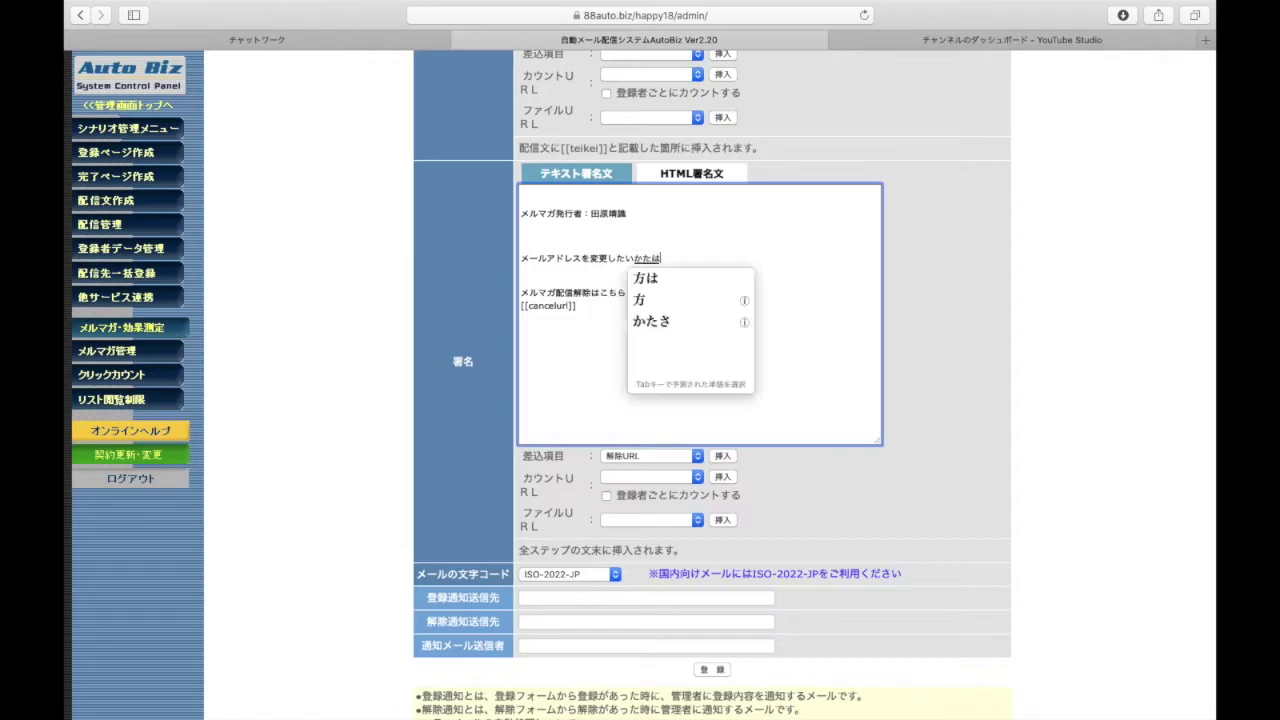
key("Return")
key("Return")
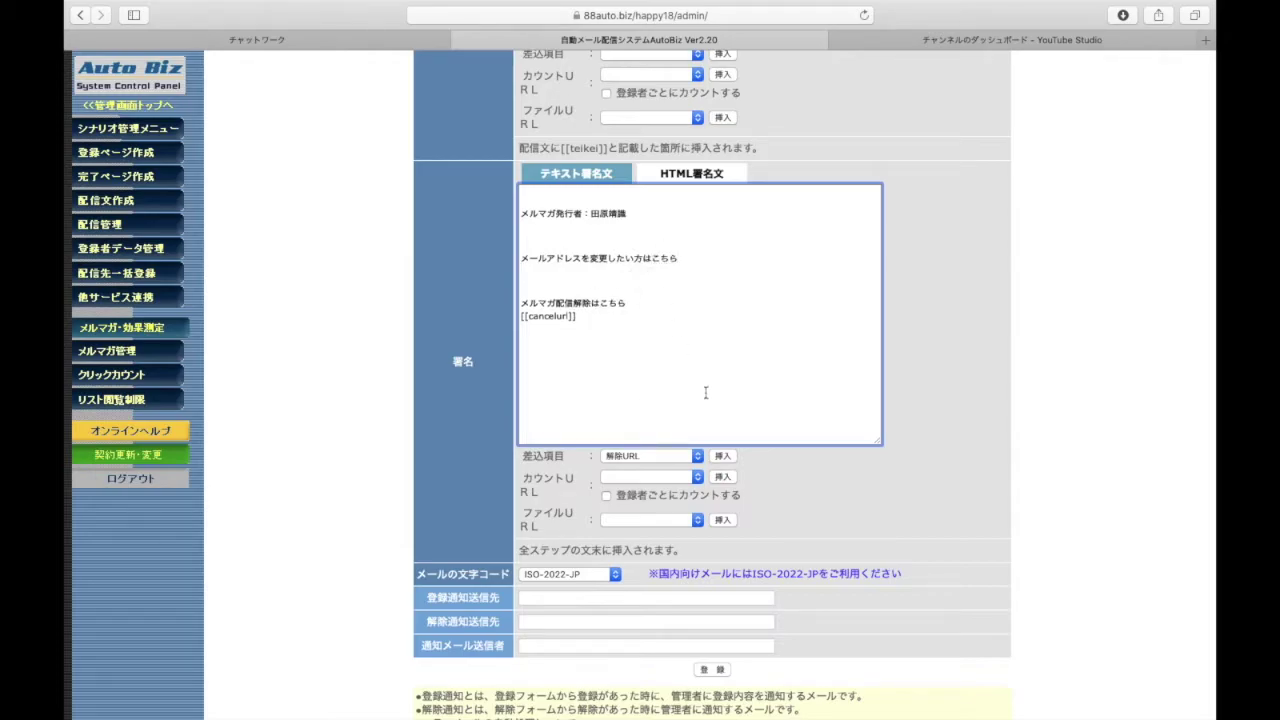
Insert the address-change URL placeholder, then delete the address-change lines again
left_click(620, 458)
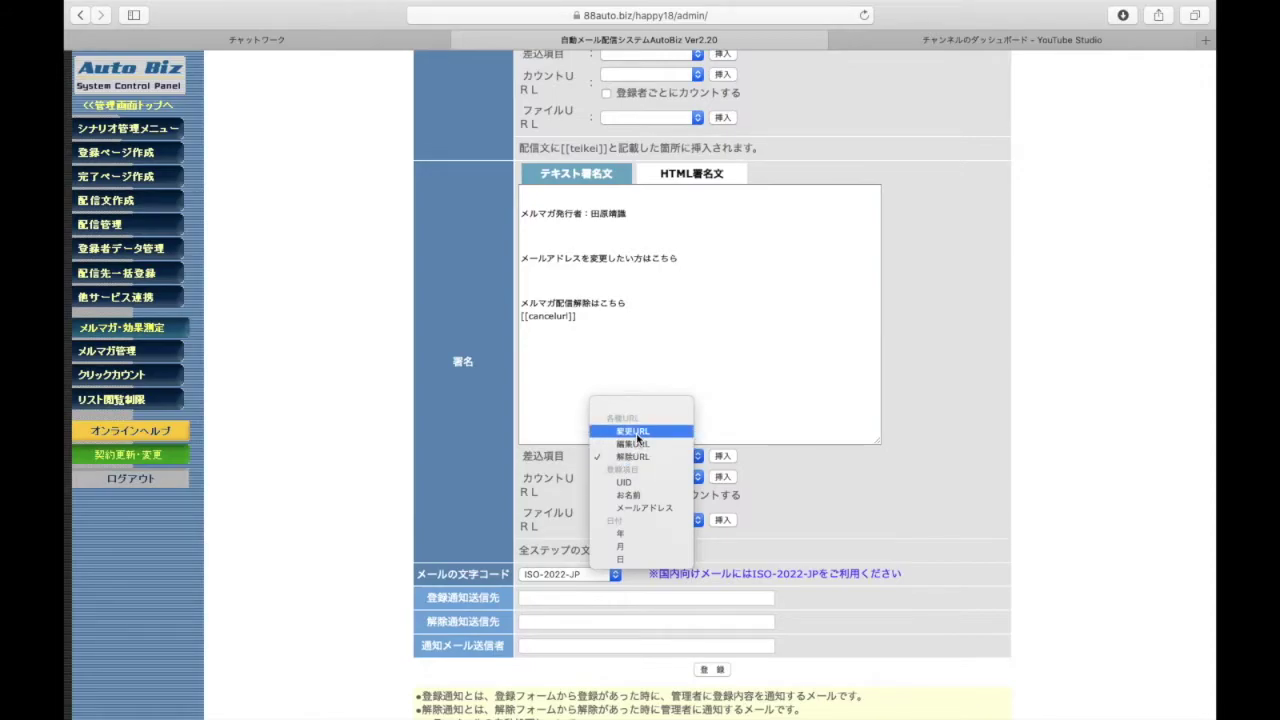
left_click(633, 432)
left_click(720, 457)
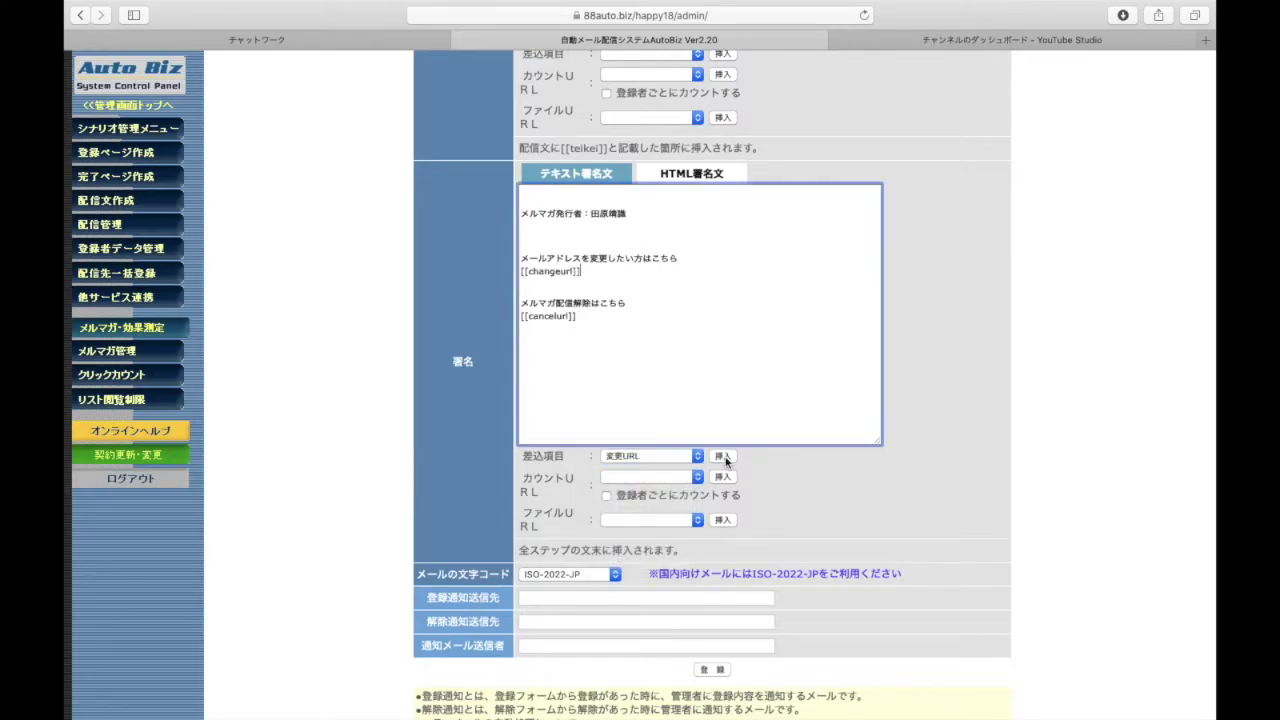
left_click_drag(580, 272, 518, 252)
key("BackSpace")
key("BackSpace")
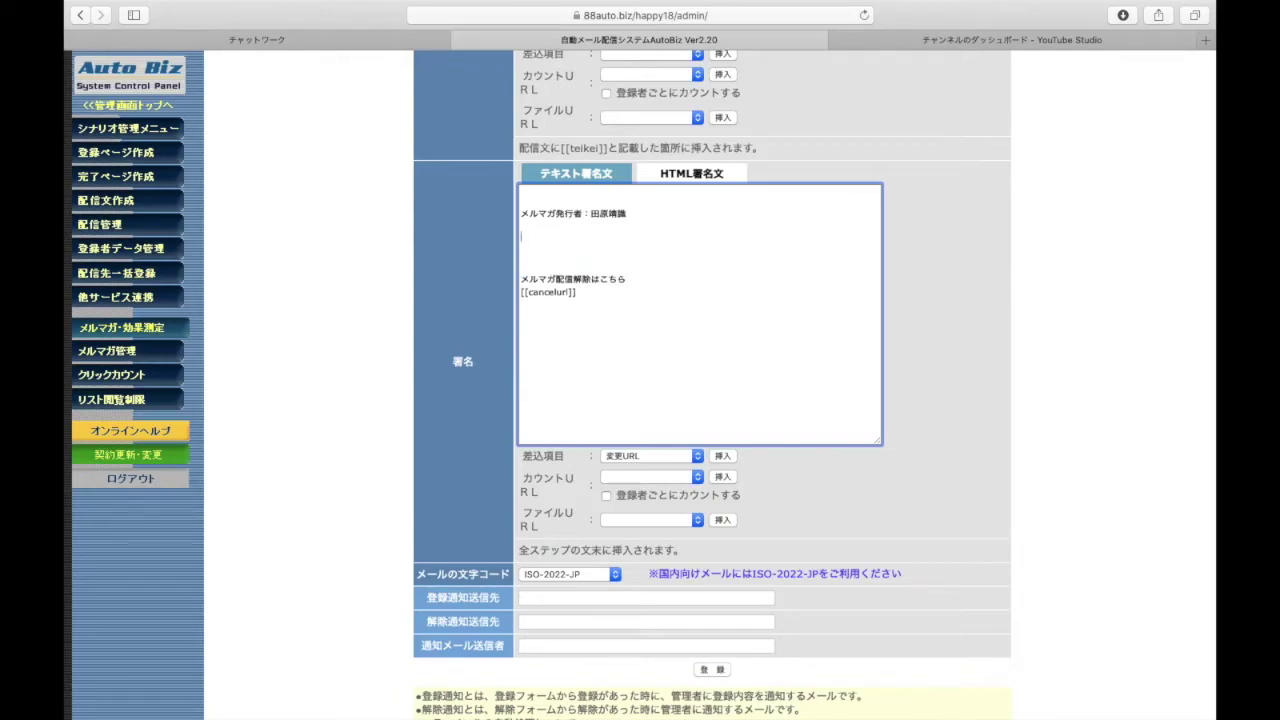
Add the signature lines 住所： and 電話番号：
key("Return")
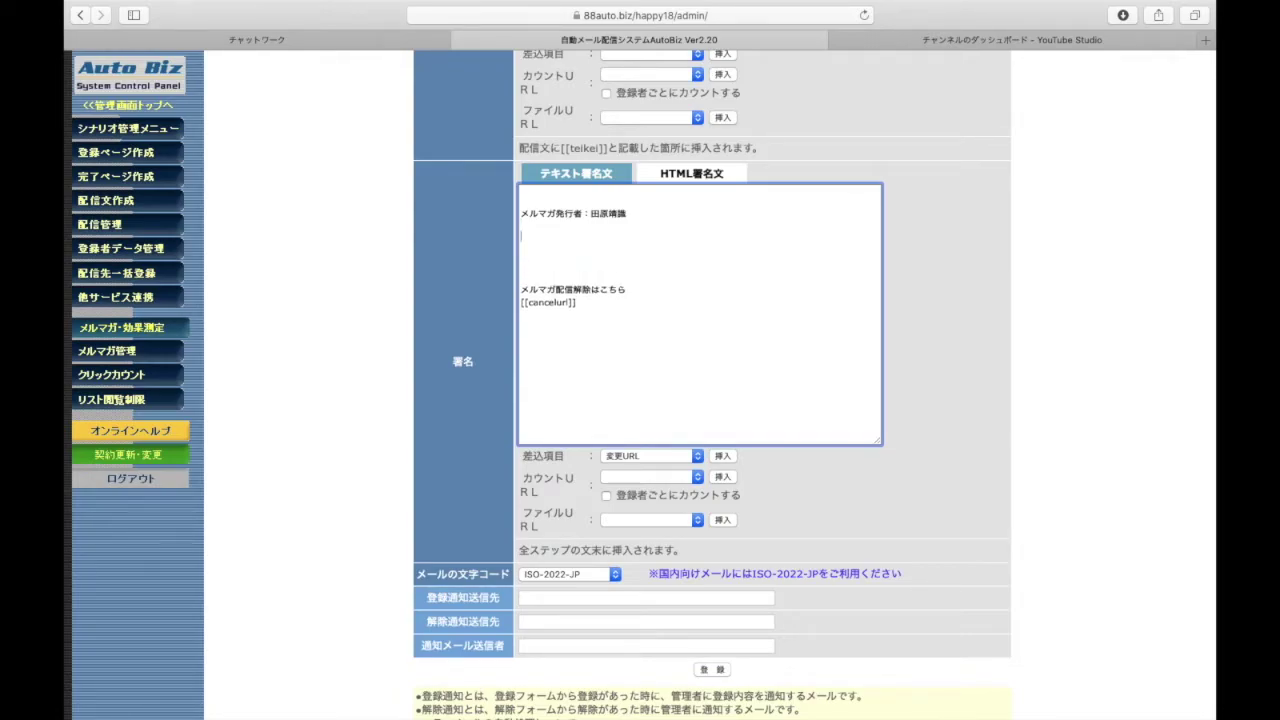
type("juusho")
key("space")
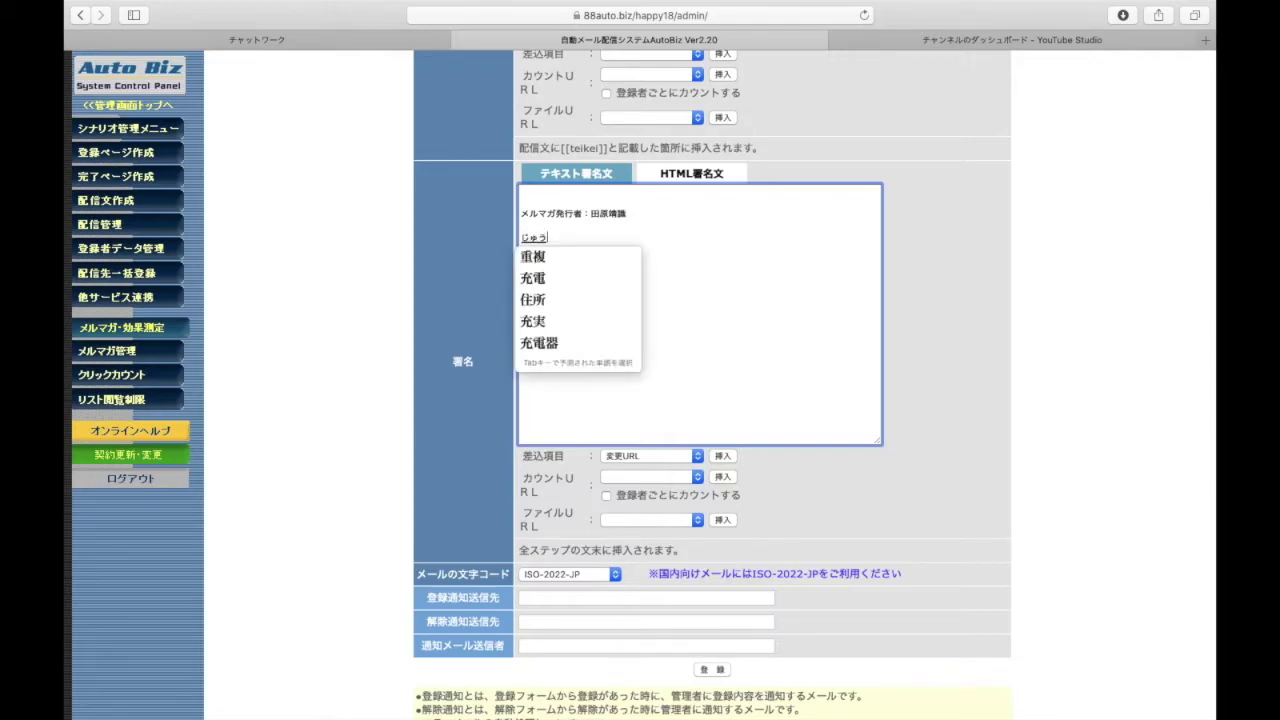
key("Return")
key("Return")
key("Return")
type("denwa")
key("Return")
type("bangou")
key("Return")
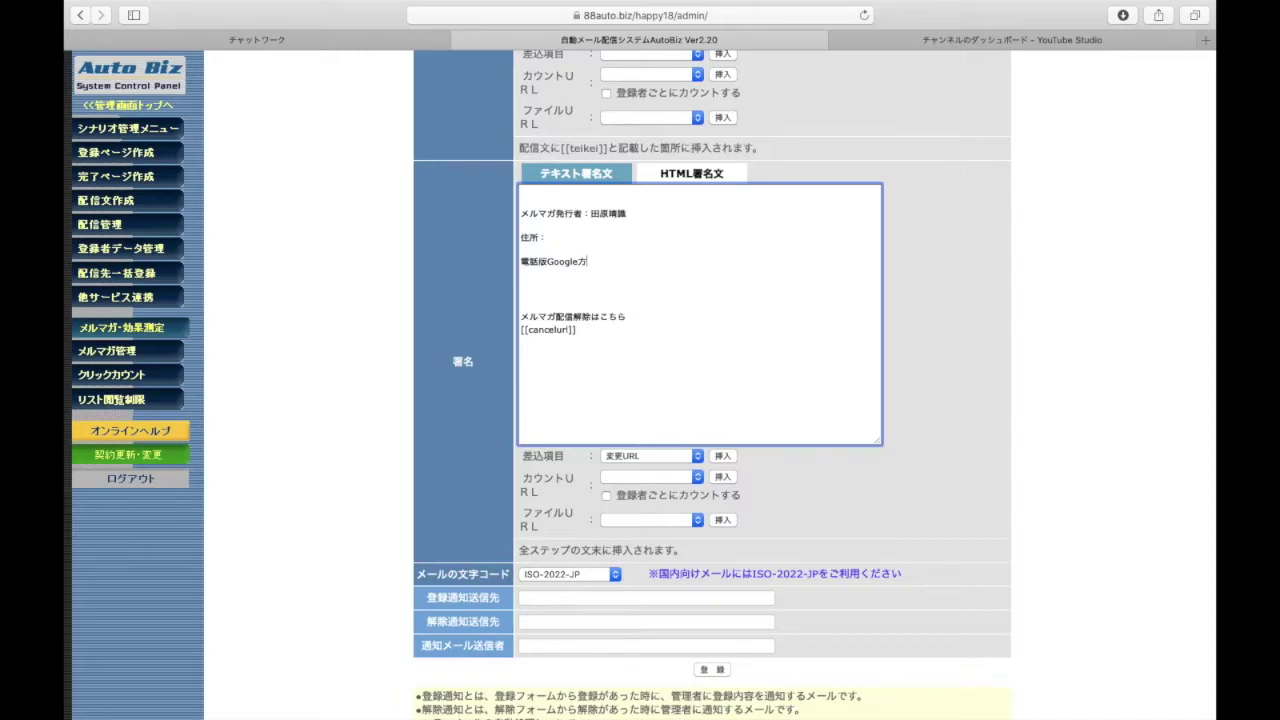
key("BackSpace")
type("bangou")
key("space")
type(":")
key("Return")
key("Return")
key("Return")
Add the signature line お問い合わせメールアドレス
type("me-r")
key("BackSpace")
key("BackSpace")
key("BackSpace")
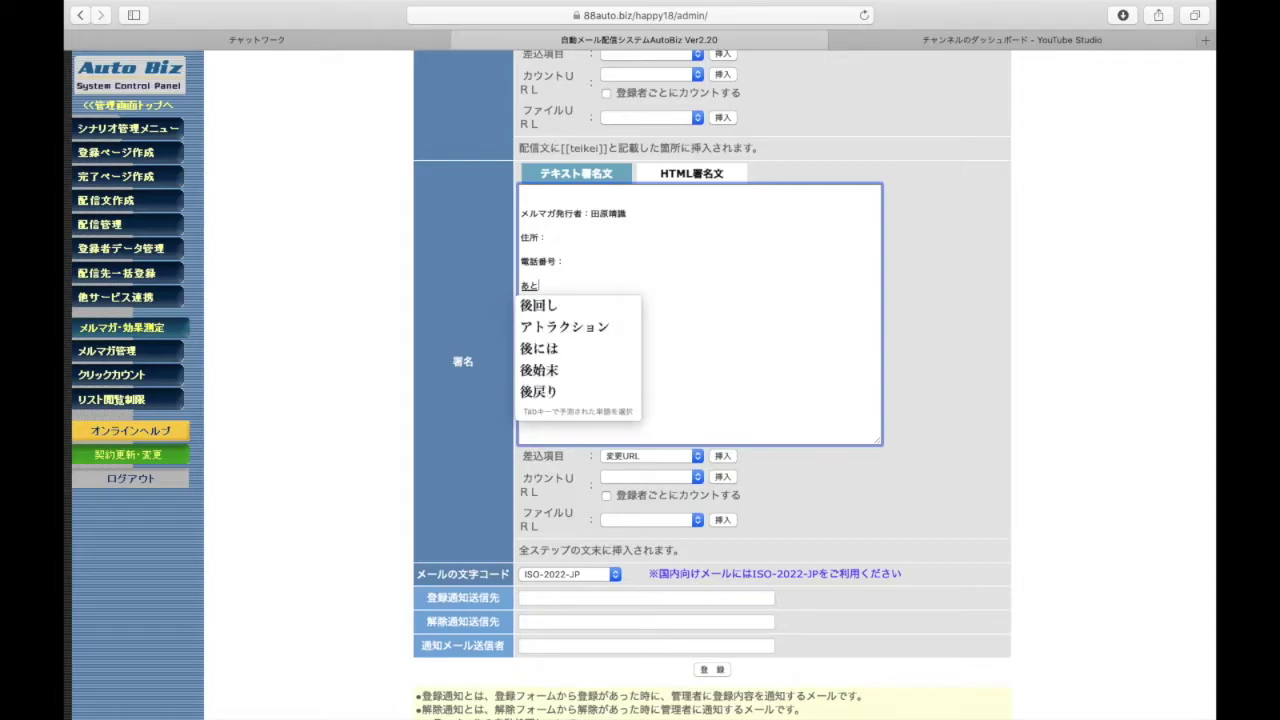
type("otoiaw")
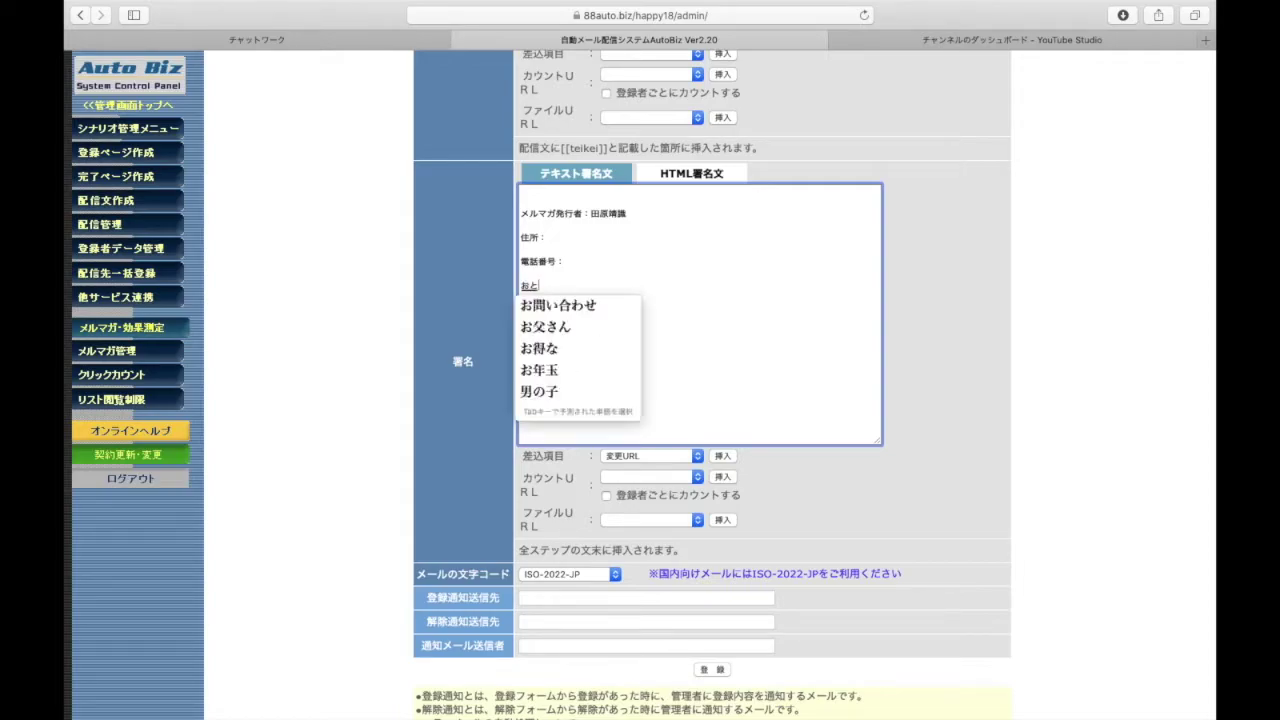
type("ase")
key("Tab")
key("Return")
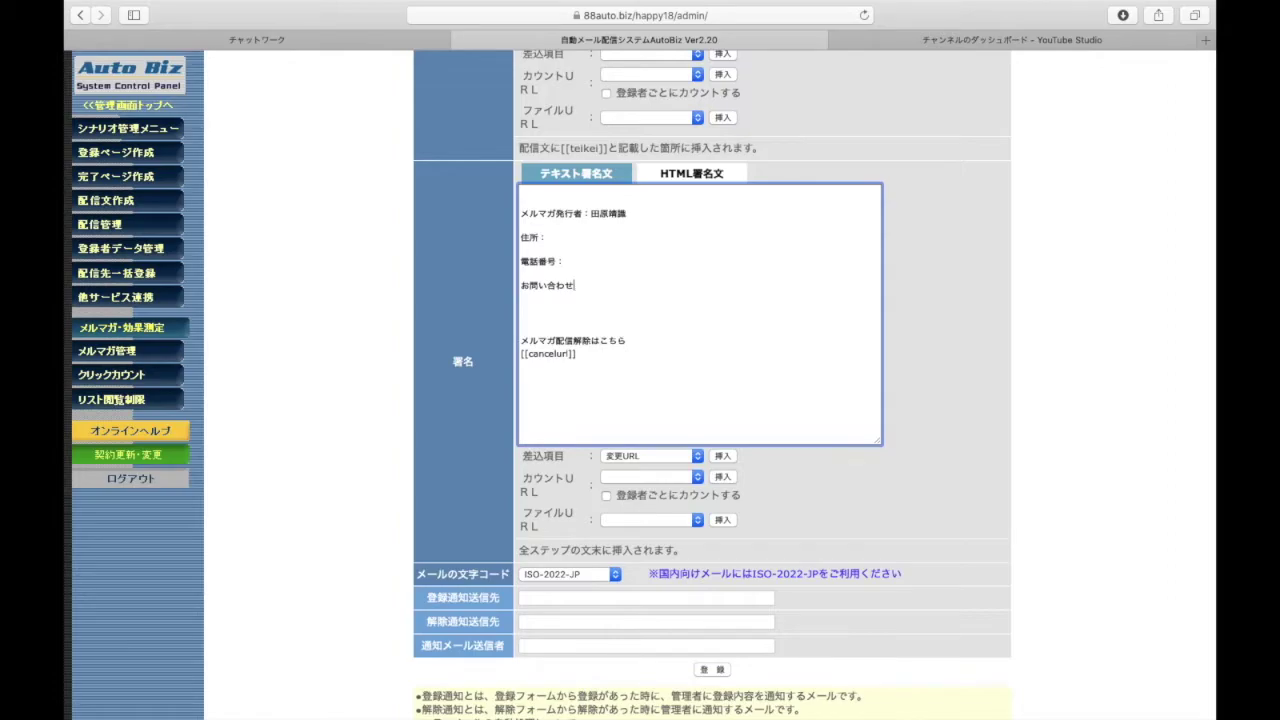
type("me-ruadoresu")
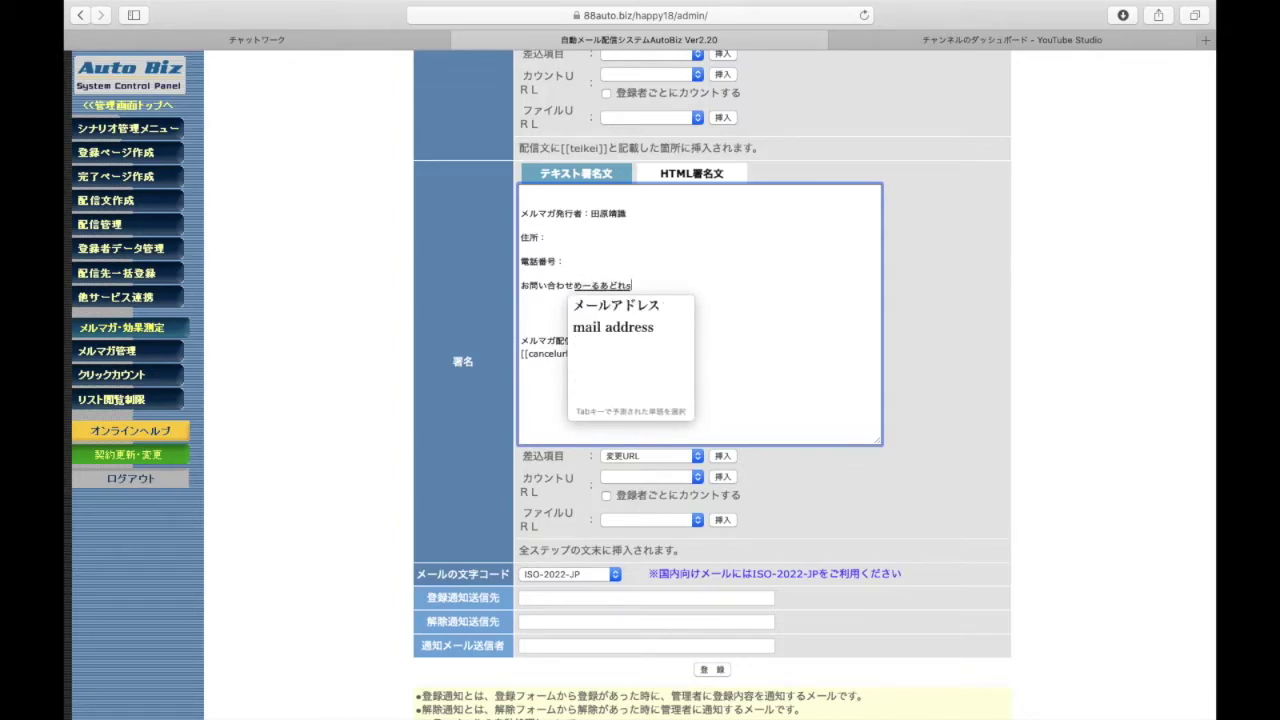
key("Tab")
key("Return")
Enter the registration-notification e-mail address in the 登録通知送信先 field
scroll(478, 280, "down", 3)
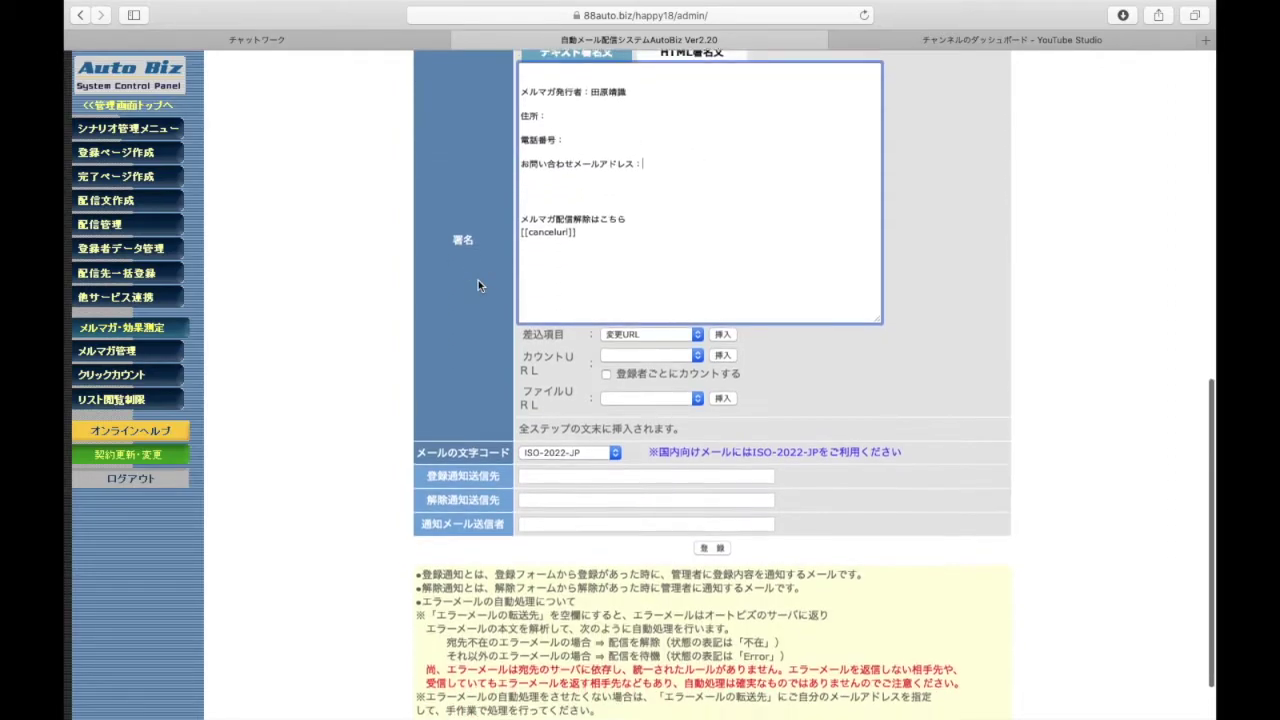
scroll(435, 366, "up", 6)
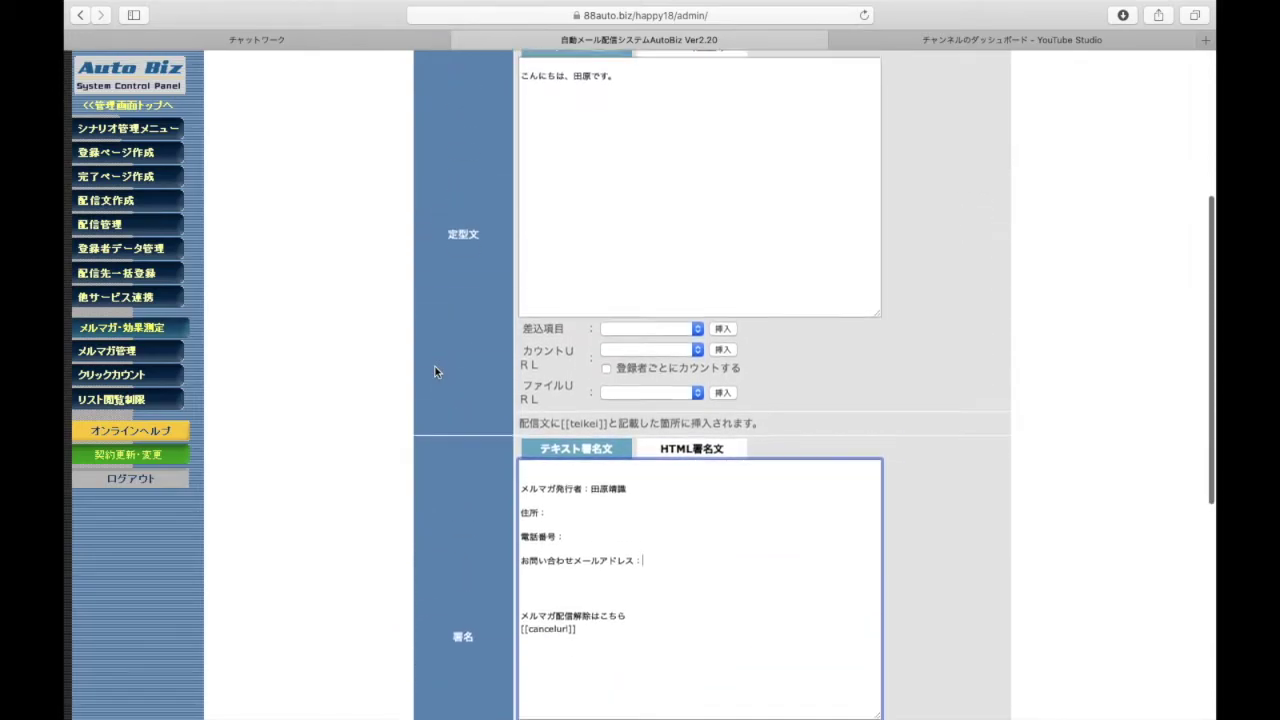
scroll(435, 371, "down", 10)
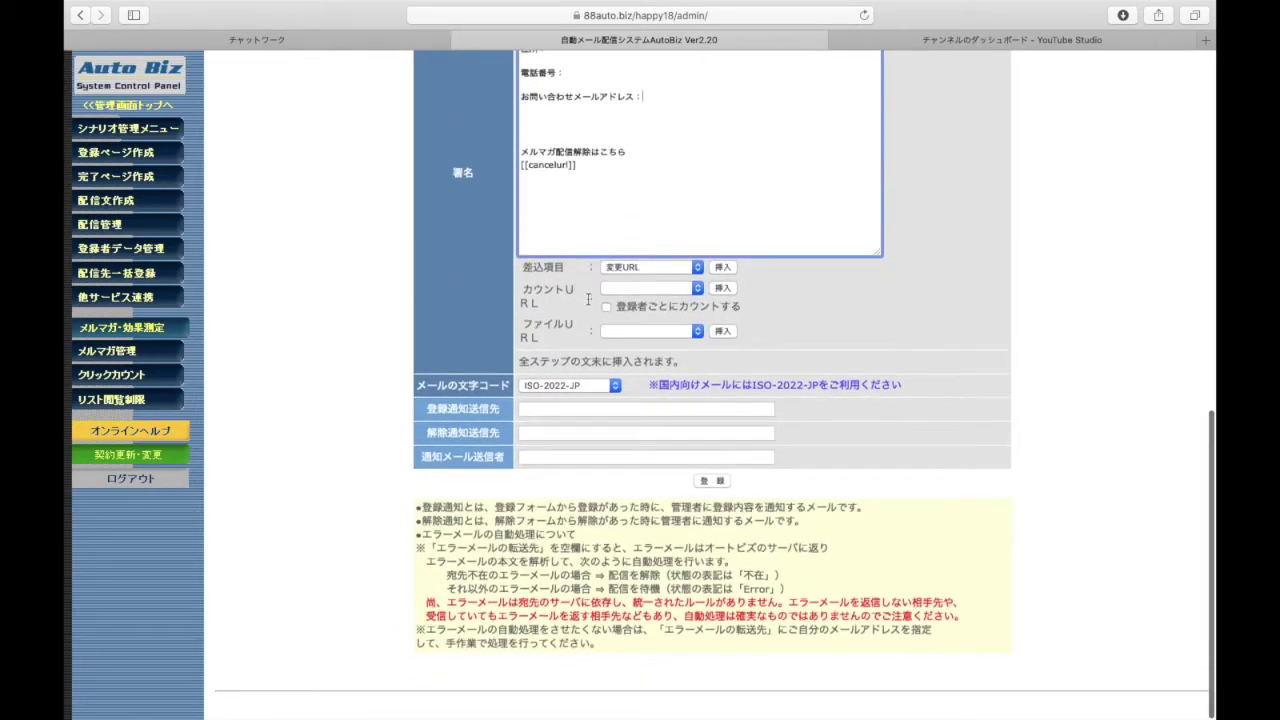
scroll(570, 290, "up", 3)
scroll(585, 296, "down", 3)
scroll(588, 300, "up", 1)
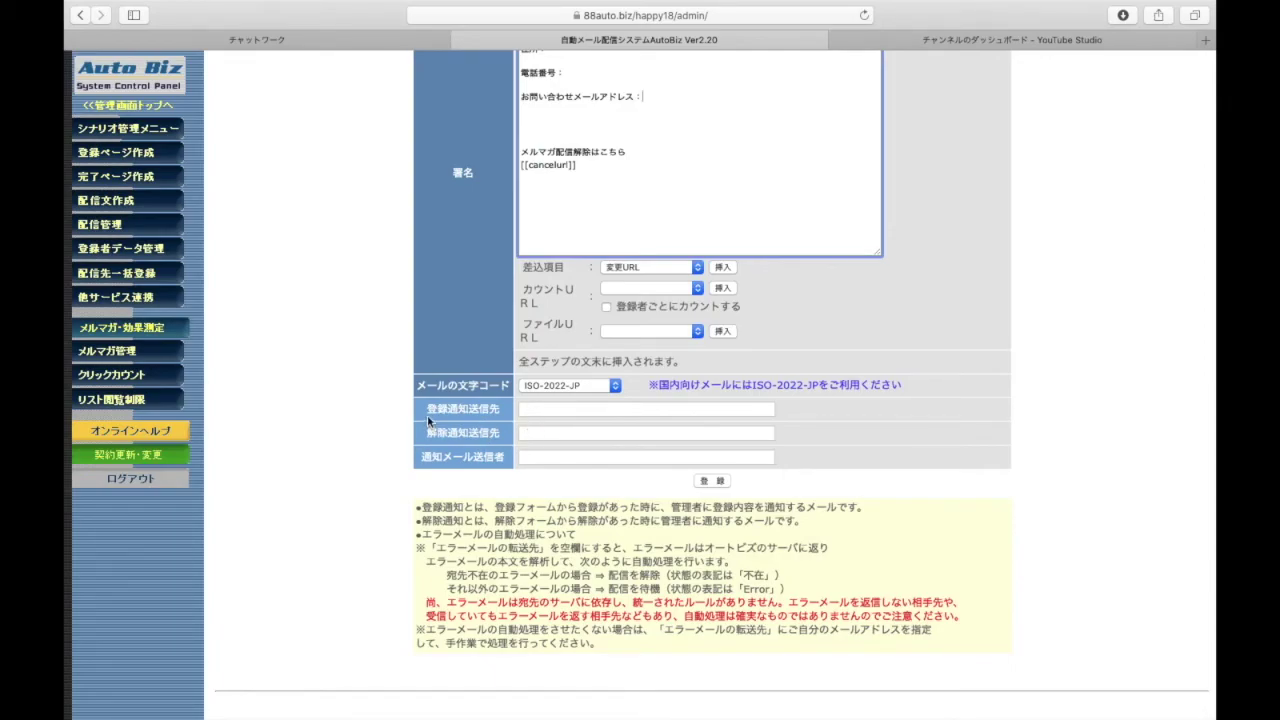
left_click(427, 420)
left_click(557, 410)
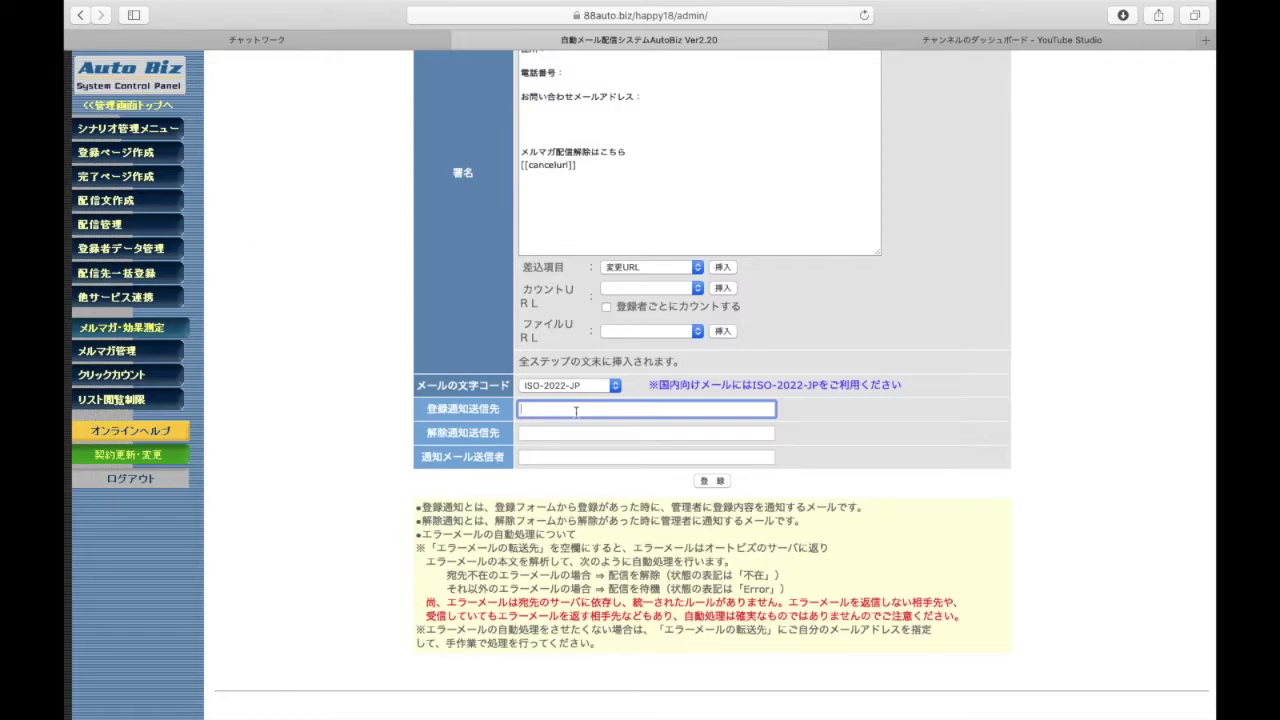
type("ta")
Save the basic settings with 登録, return to the form, and show the 配信文作成 list
scroll(478, 475, "up", 15)
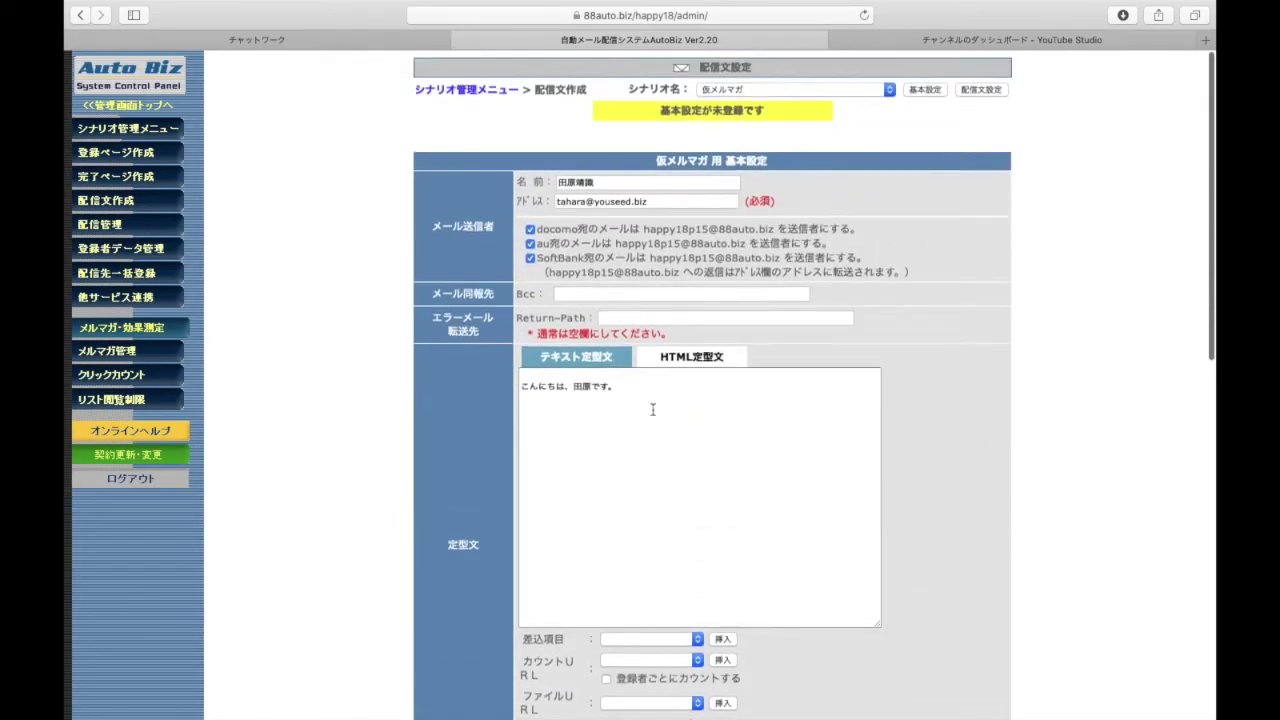
scroll(423, 523, "down", 15)
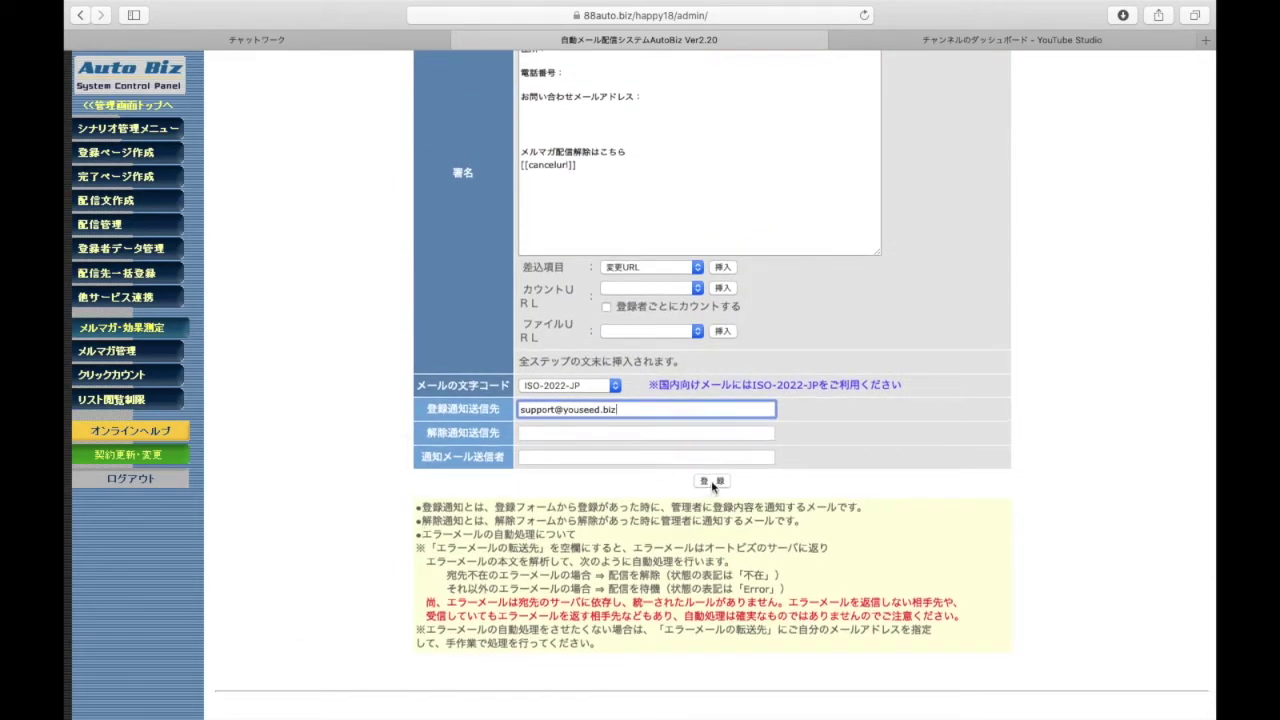
left_click(714, 483)
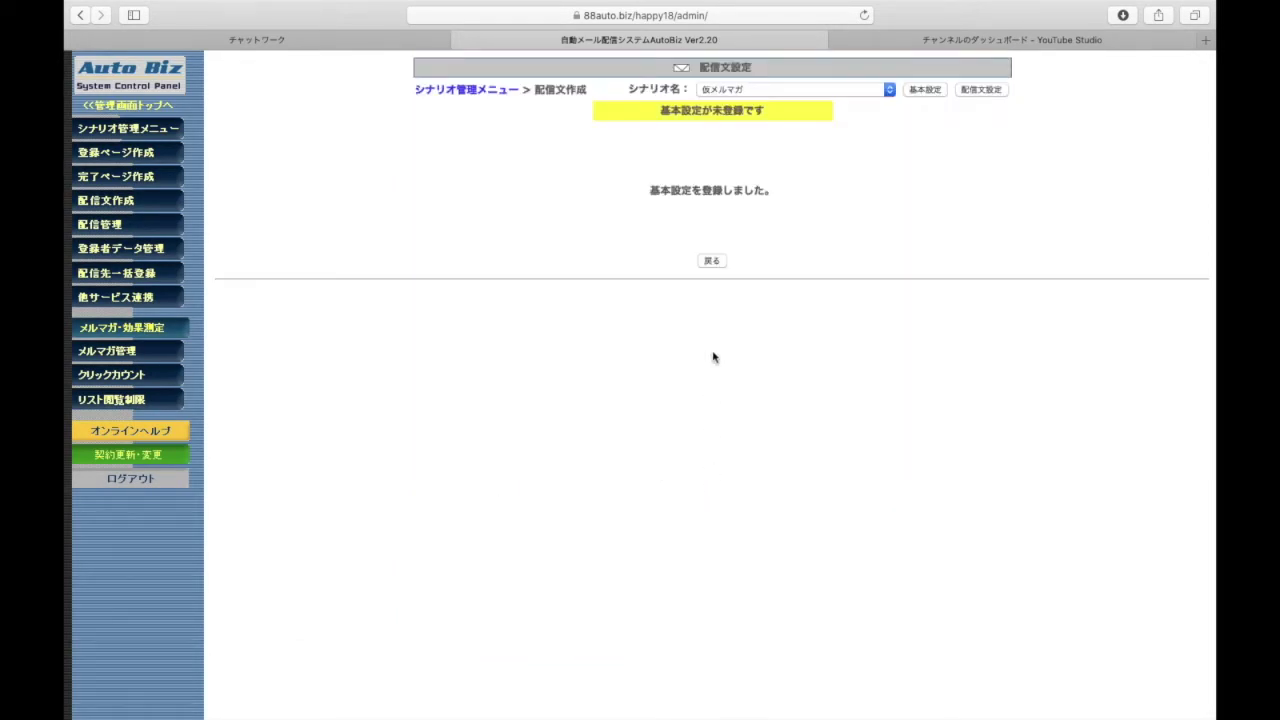
left_click(711, 262)
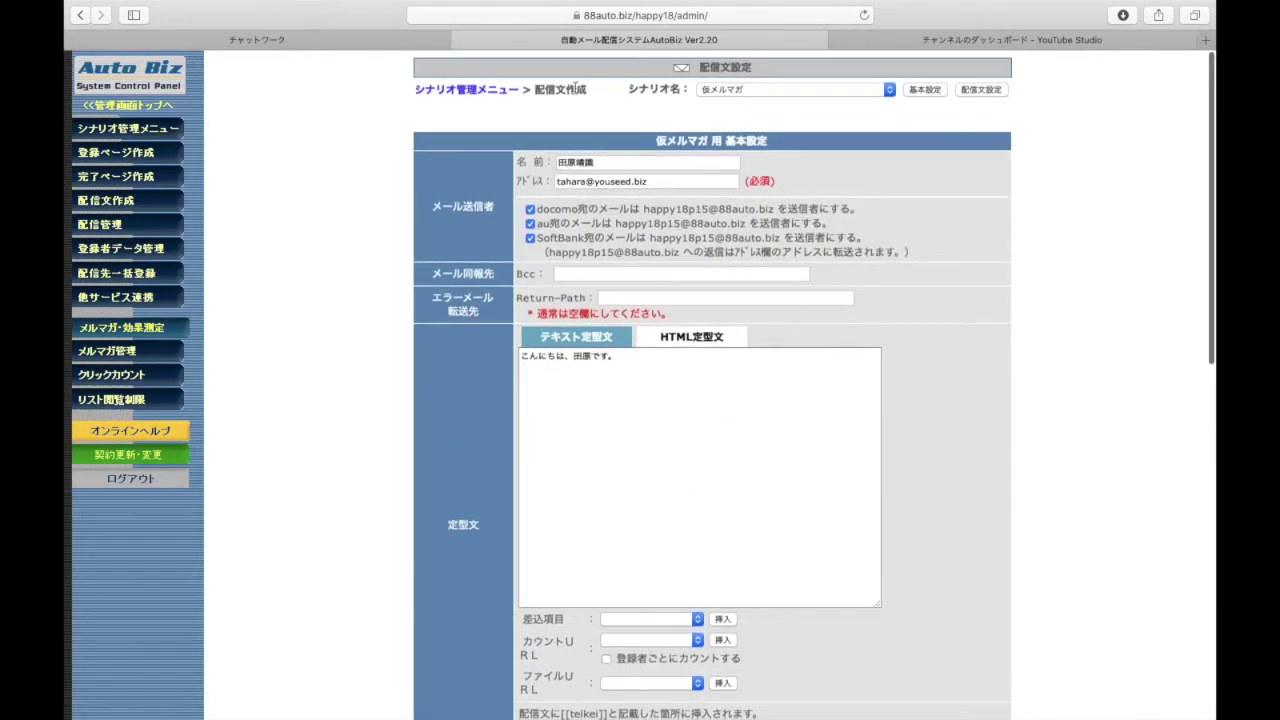
left_click(121, 201)
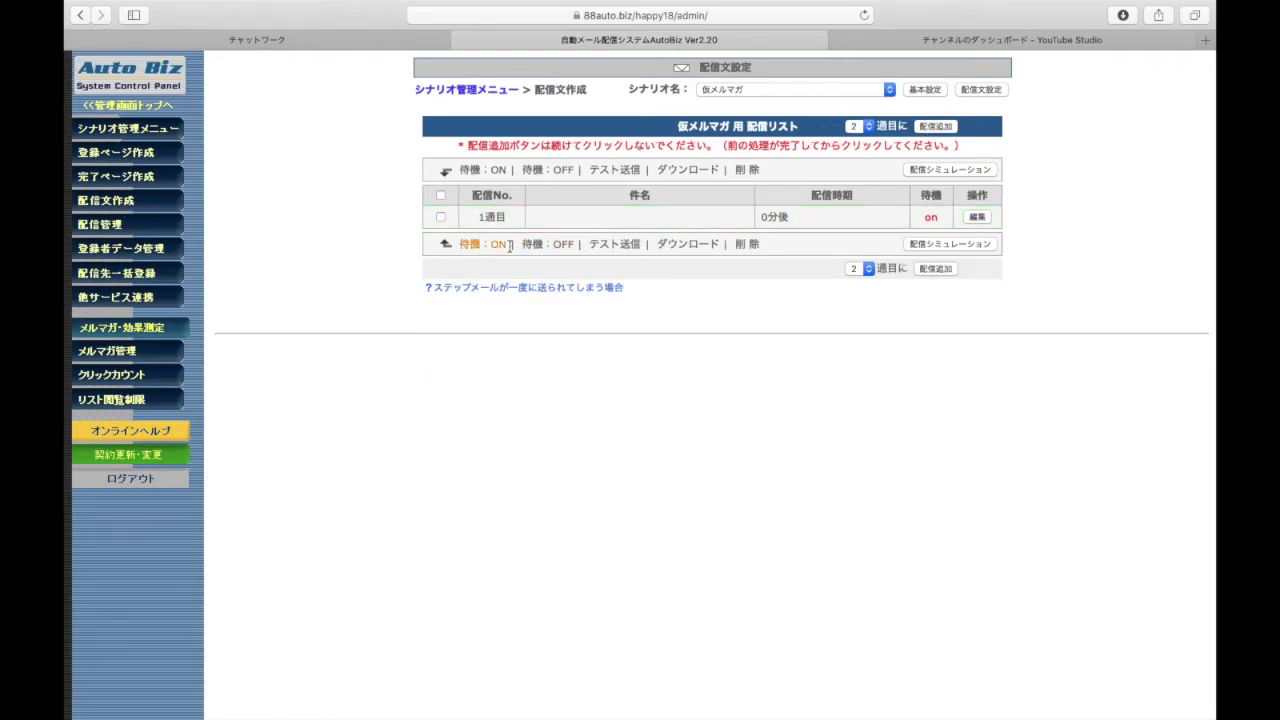
Add step mails with 配信追加 until 1週目–8週目 are listed, then open 1週目 for editing
left_click(940, 128)
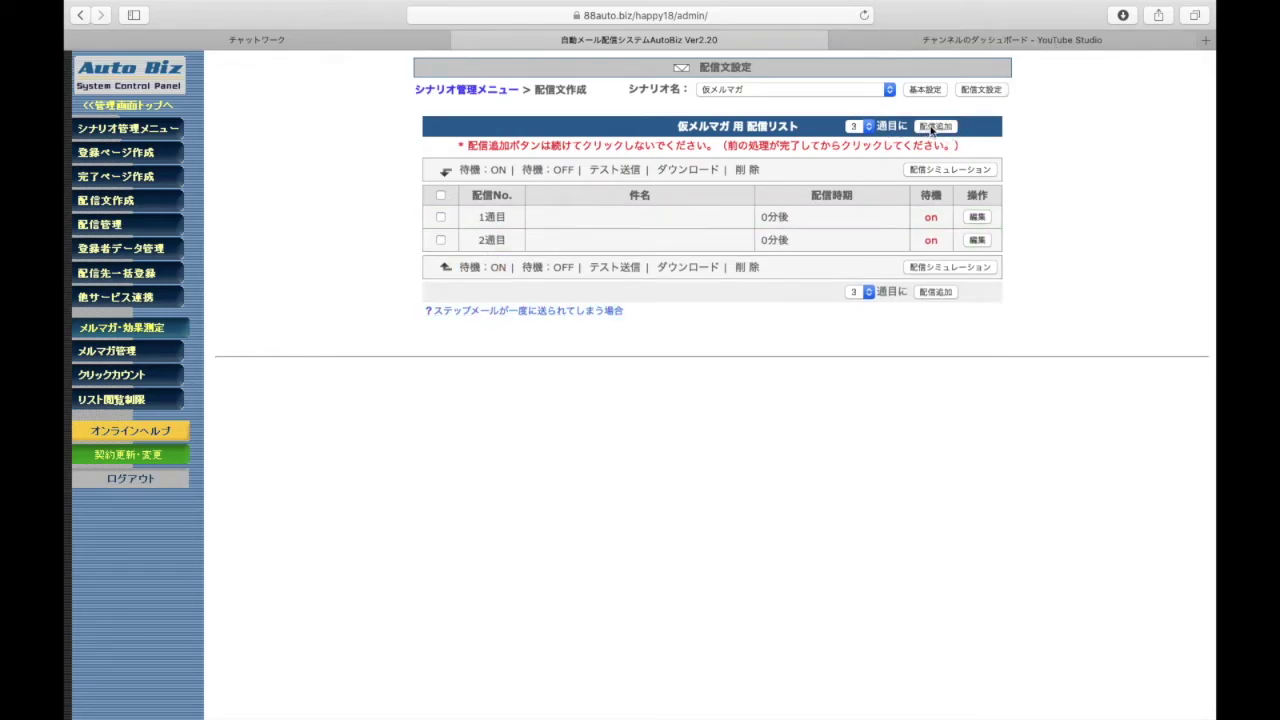
left_click(935, 128)
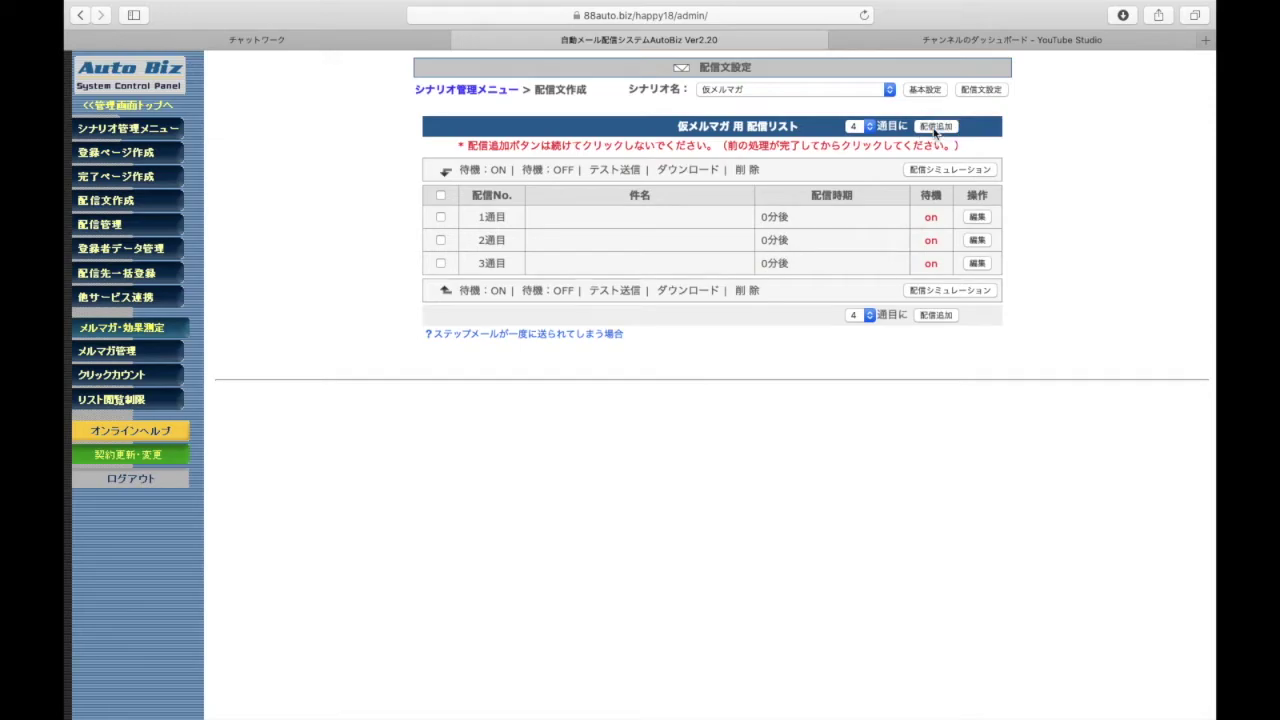
left_click(935, 127)
left_click(935, 127)
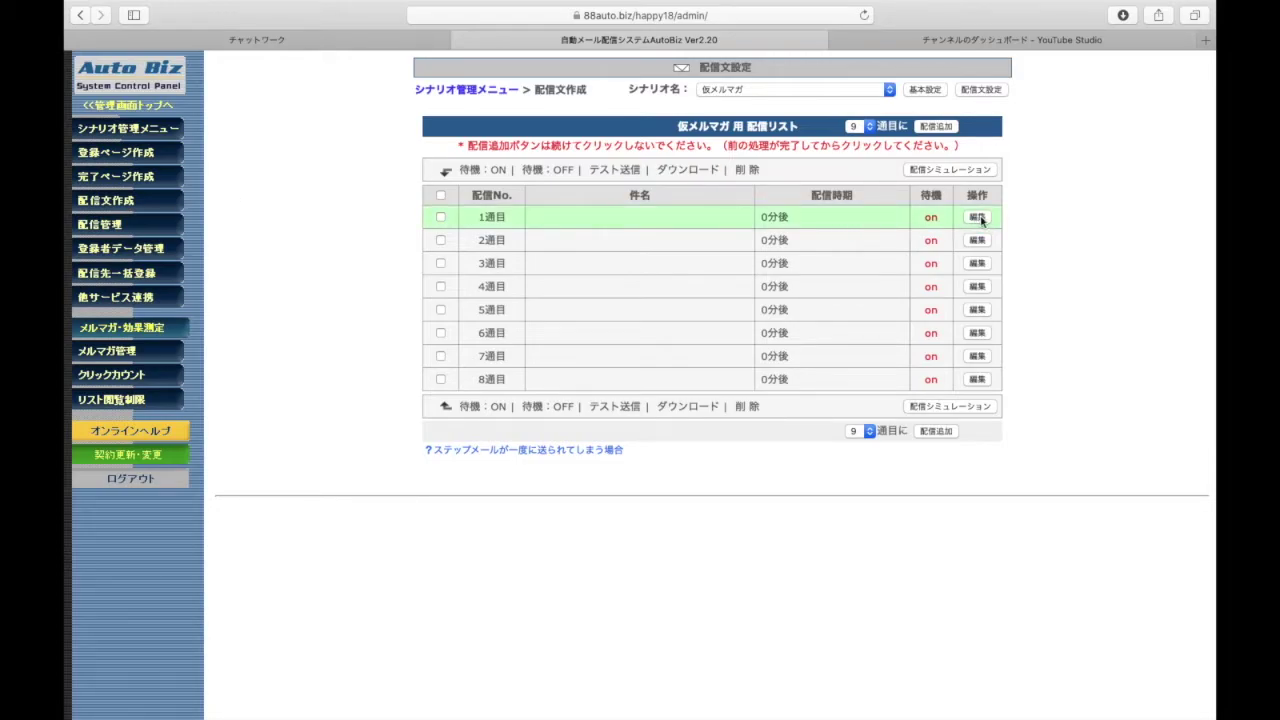
left_click(980, 219)
Set the 1週目 subject to 【登録ありがとうございます！】
left_click(752, 252)
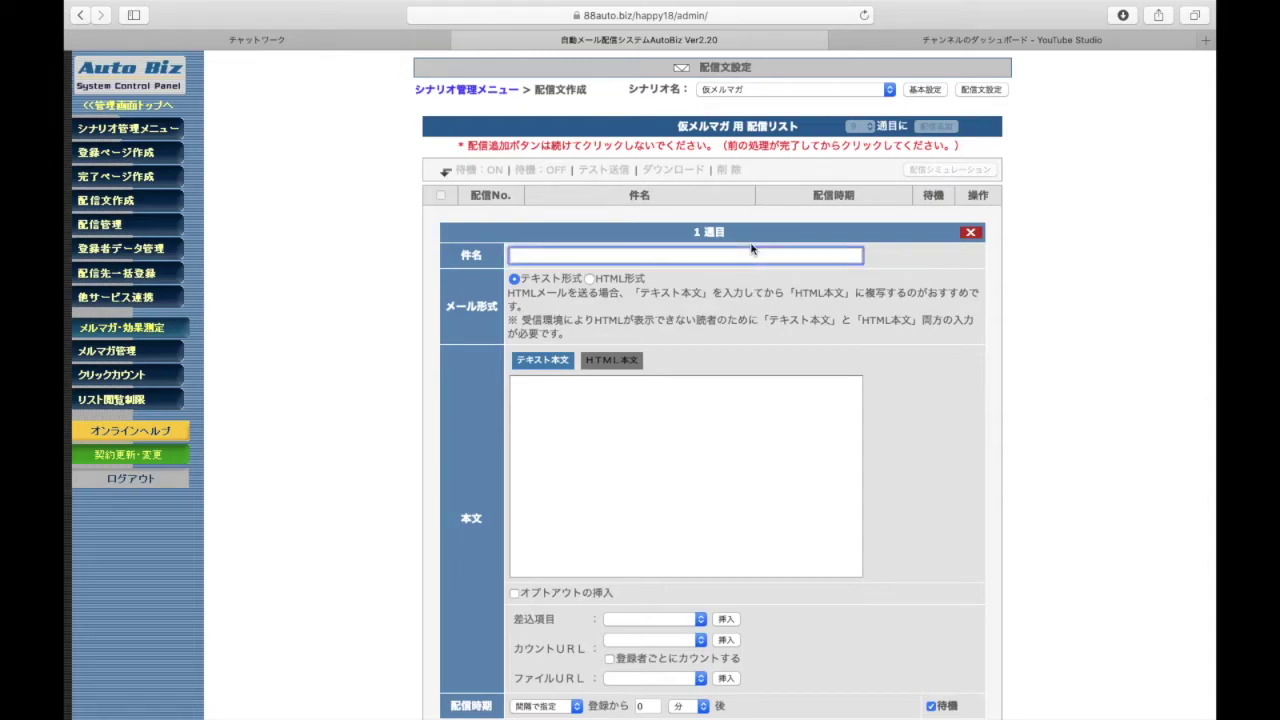
type("[")
key("space")
key("space")
key("Return")
type("touroku")
key("space")
type("arigatougozaimasu.")
key("space")
key("Return")
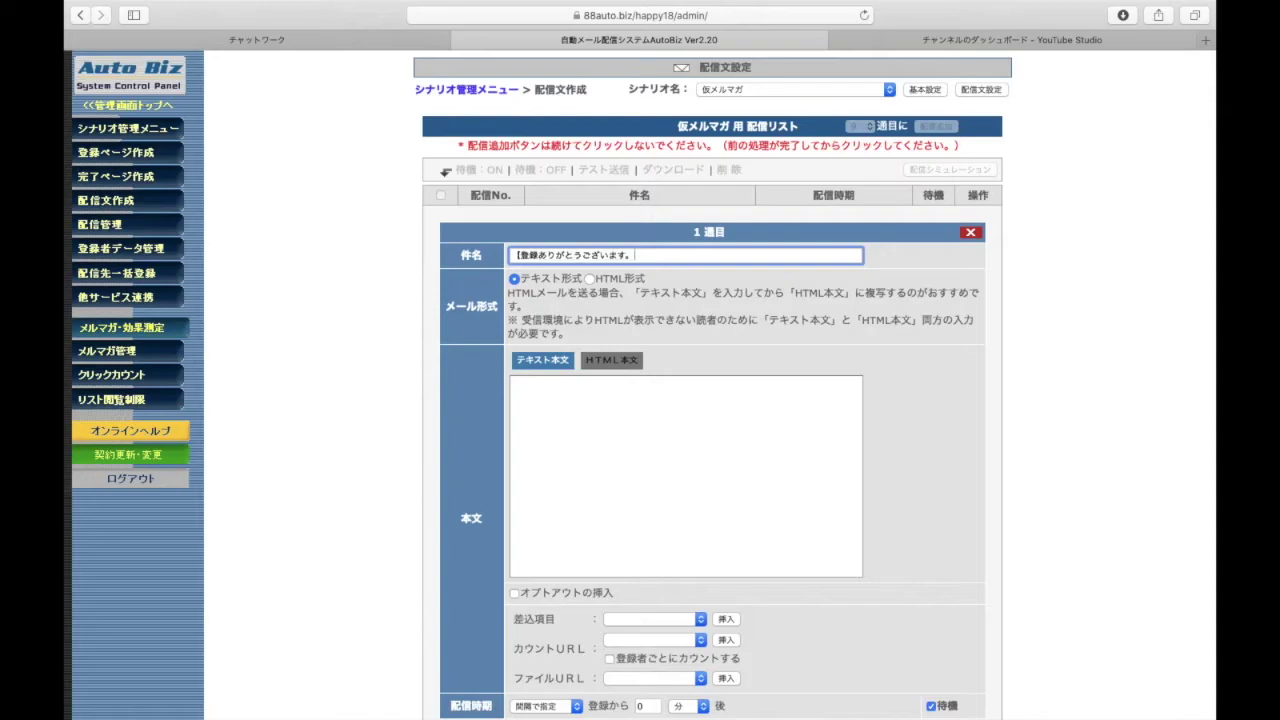
type("]")
key("space")
key("space")
key("space")
key("space")
key("space")
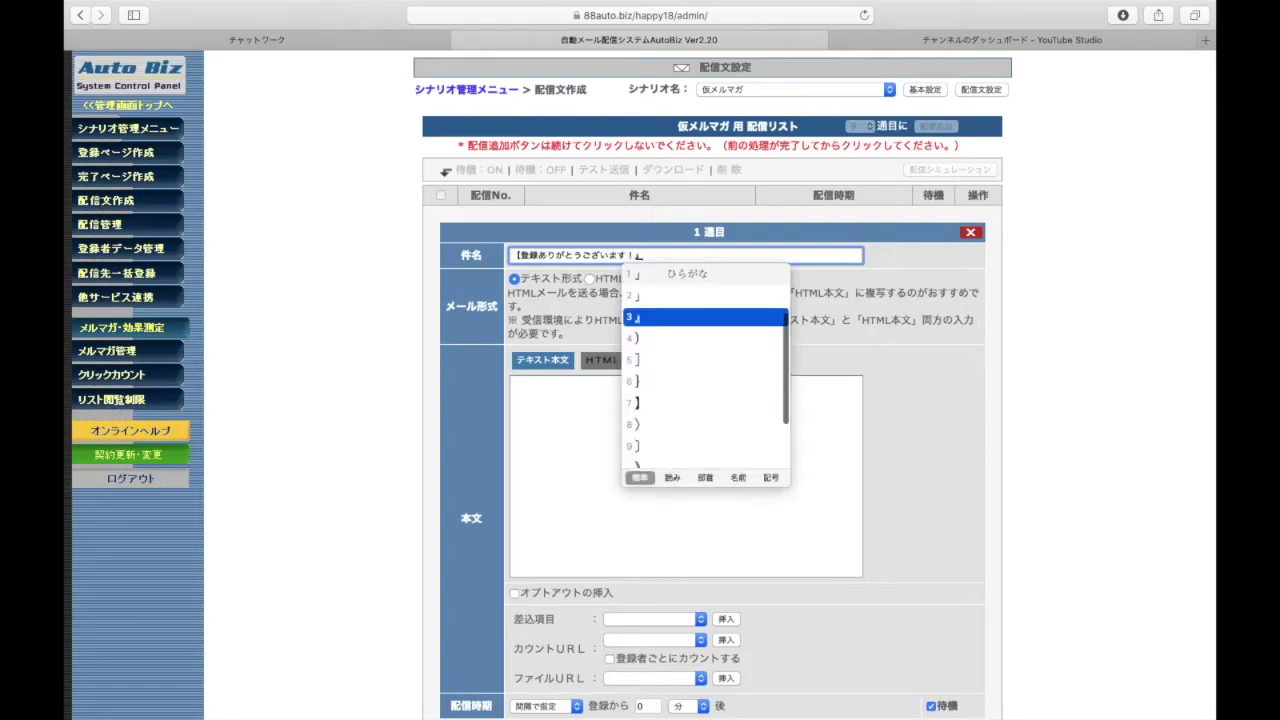
key("Return")
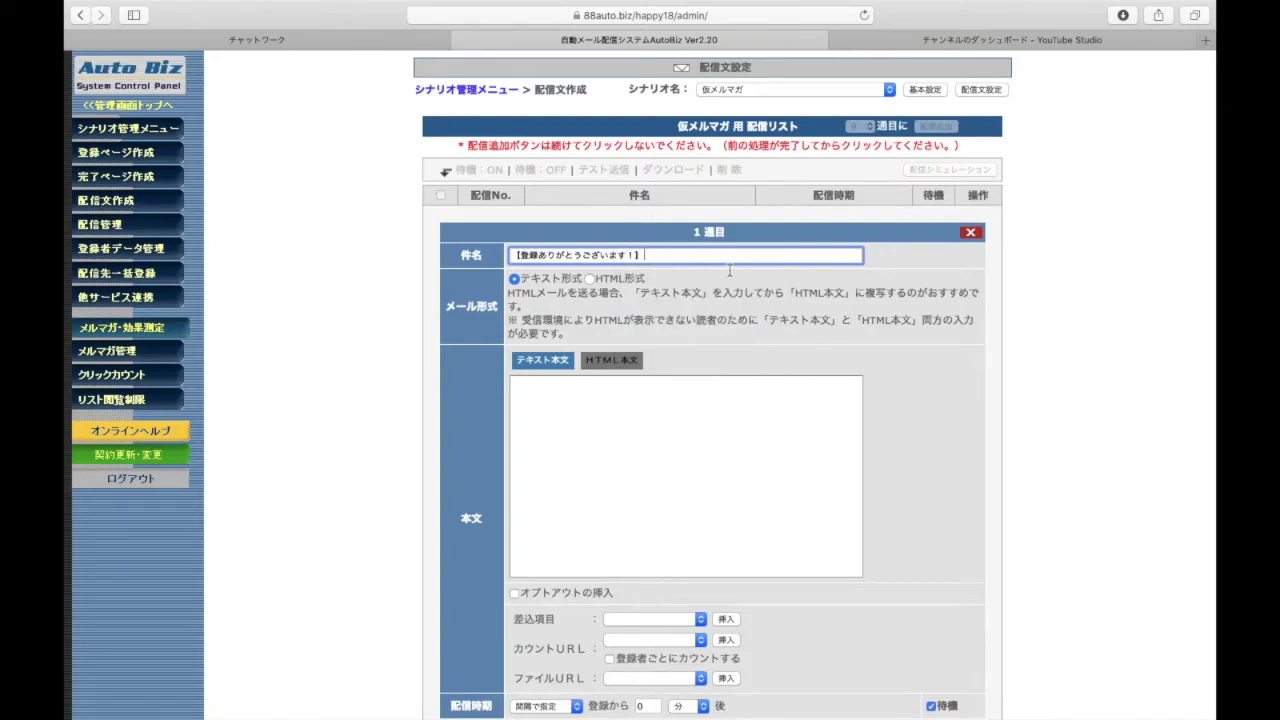
Start the body with 'はじめまして、' followed by the sender's name and 'です'
scroll(690, 340, "down", 3)
left_click(663, 330)
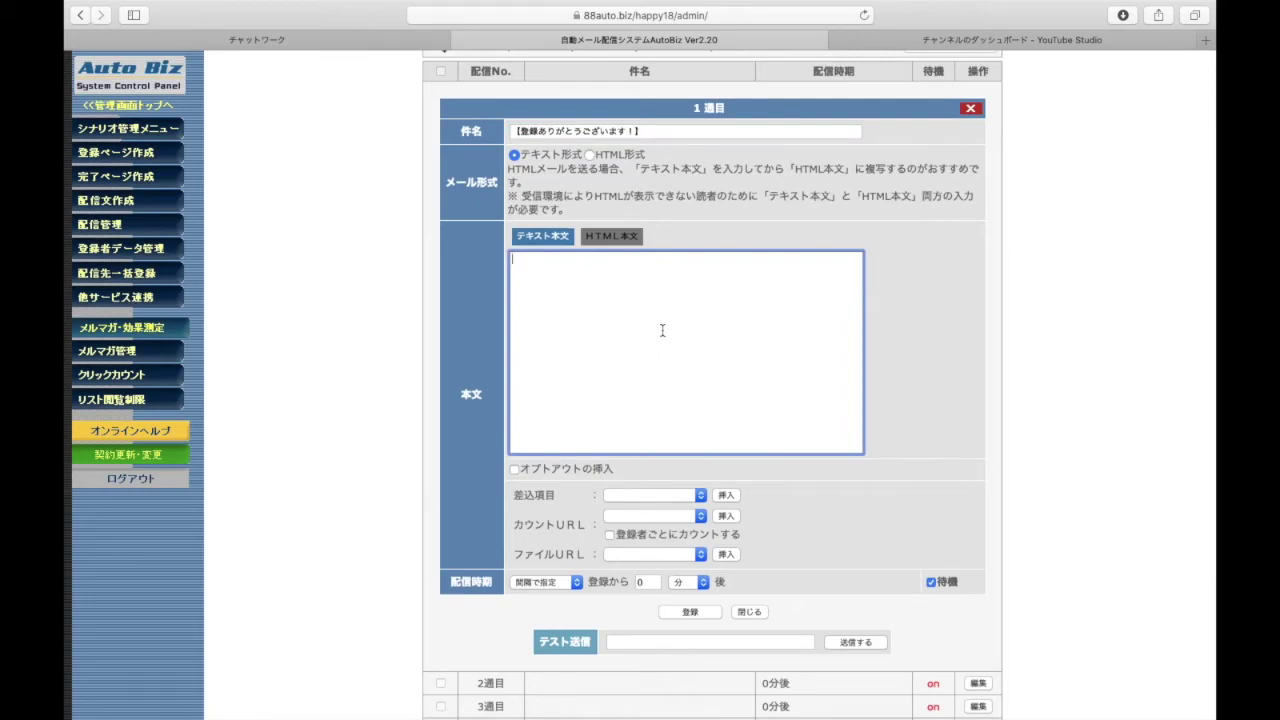
type("kono")
key("BackSpace")
key("BackSpace")
type("hajimema")
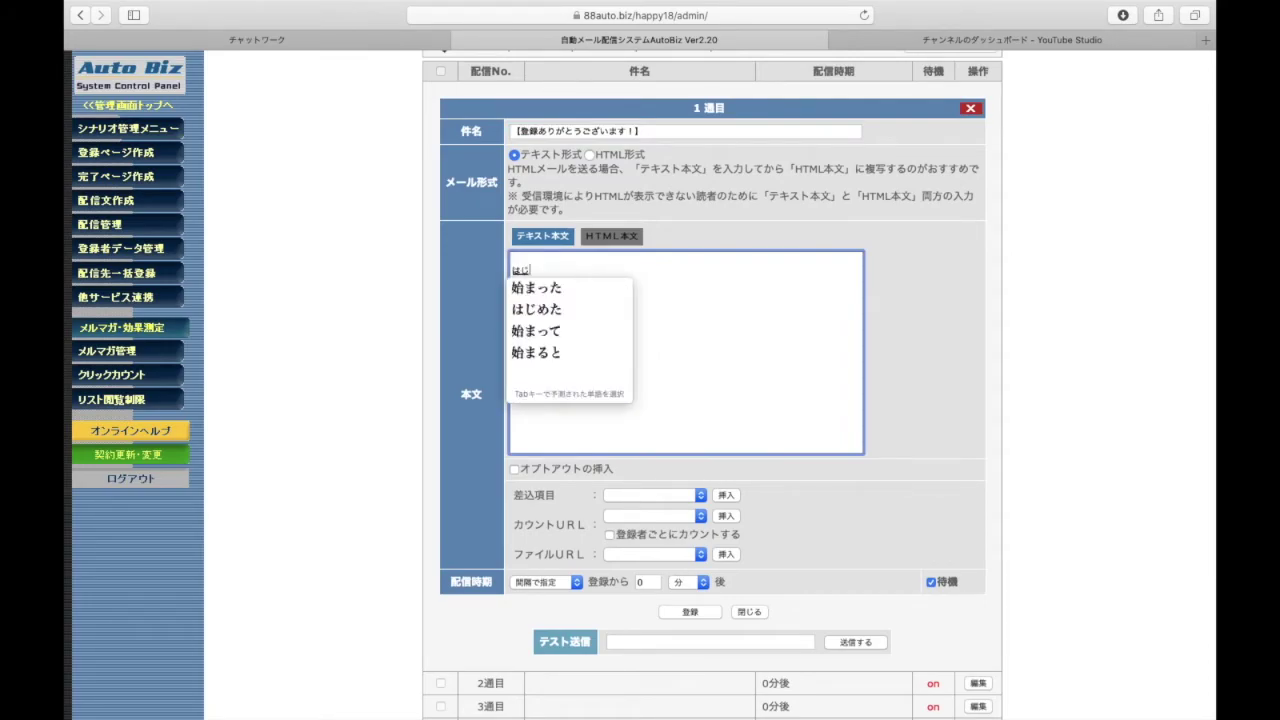
type("shite,")
key("Return")
type("tahr")
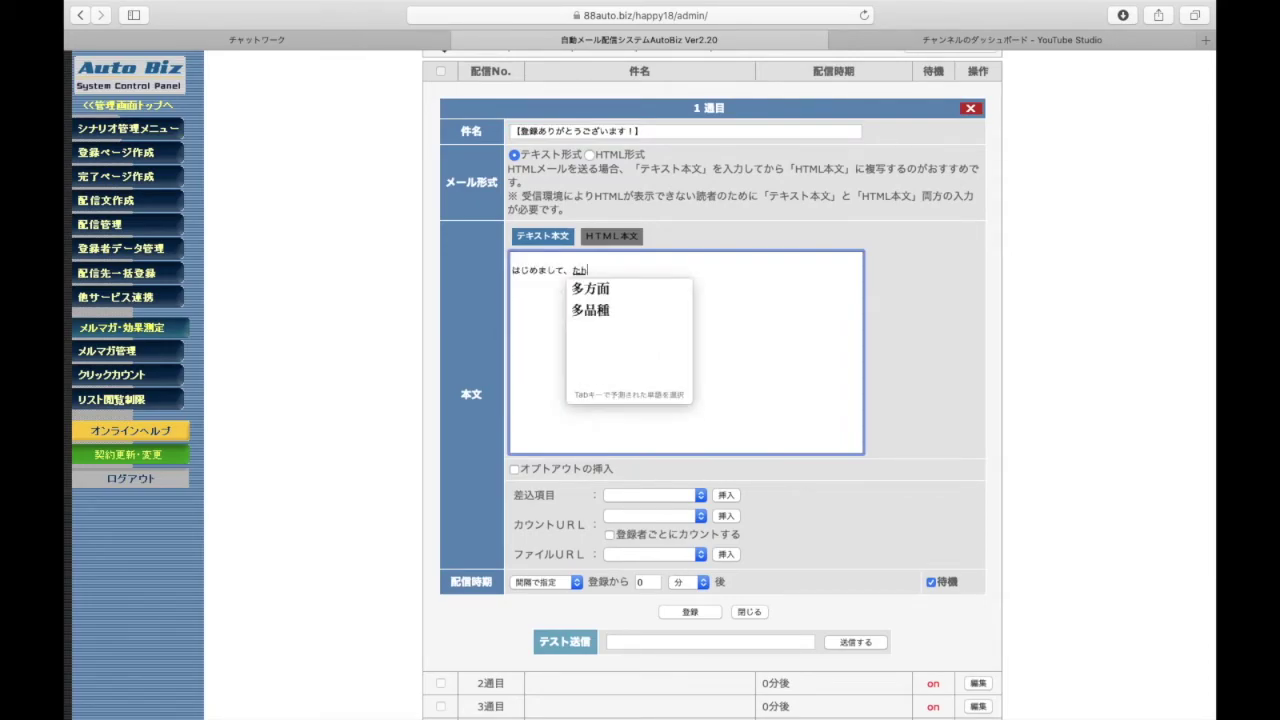
type("a")
key("space")
key("Return")
type("desu")
key("Return")
key("Return")
Add the line 'この度はご登録ありがとうございます' to the body
type("konotabiha")
key("Return")
type("gotouroku")
key("Return")
type("ari")
key("Tab")
key("Return")
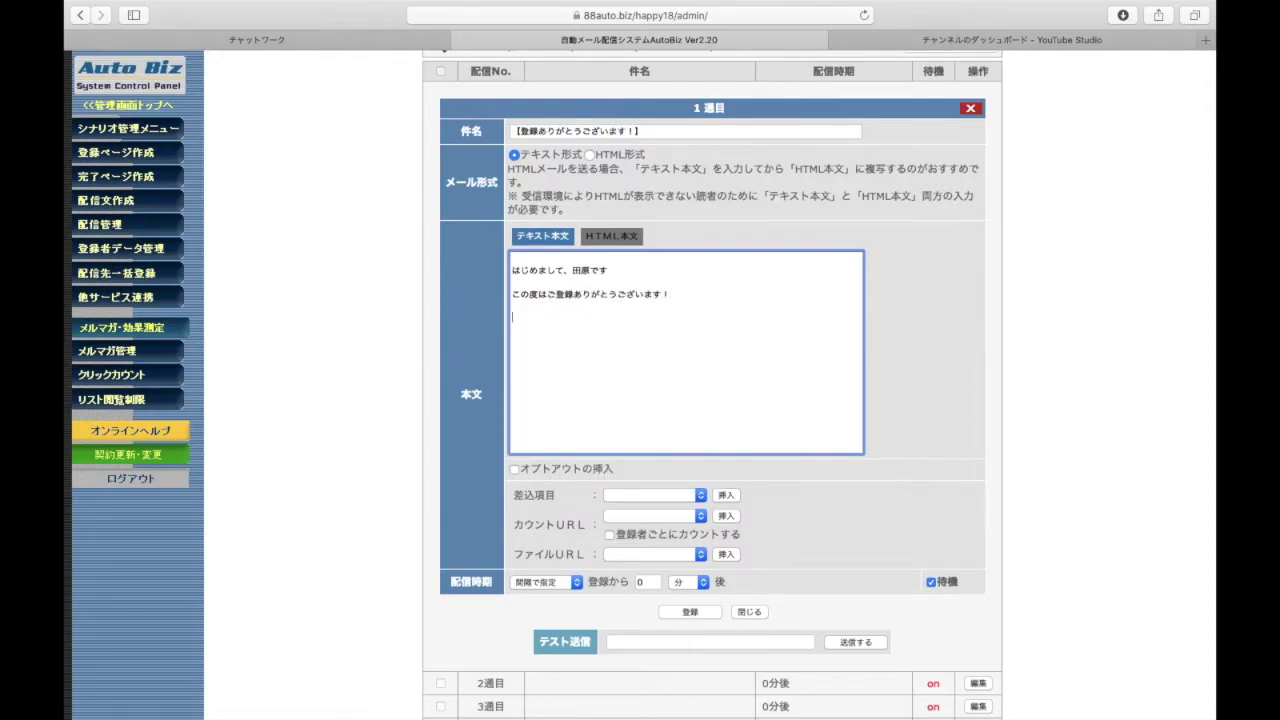
Add the closing thanks and the note 'もう読まないよ！という方はこちらから解除できます。'
scroll(397, 423, "down", 1)
key("Return")
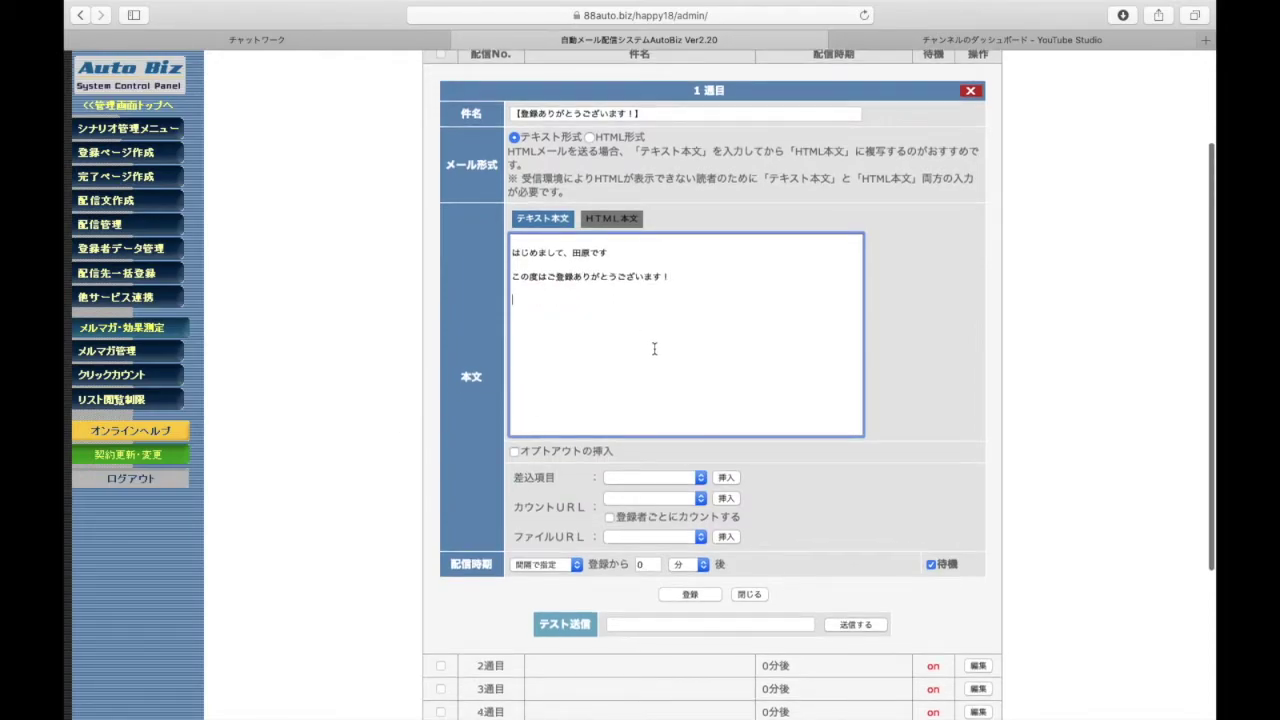
scroll(504, 436, "down", 5)
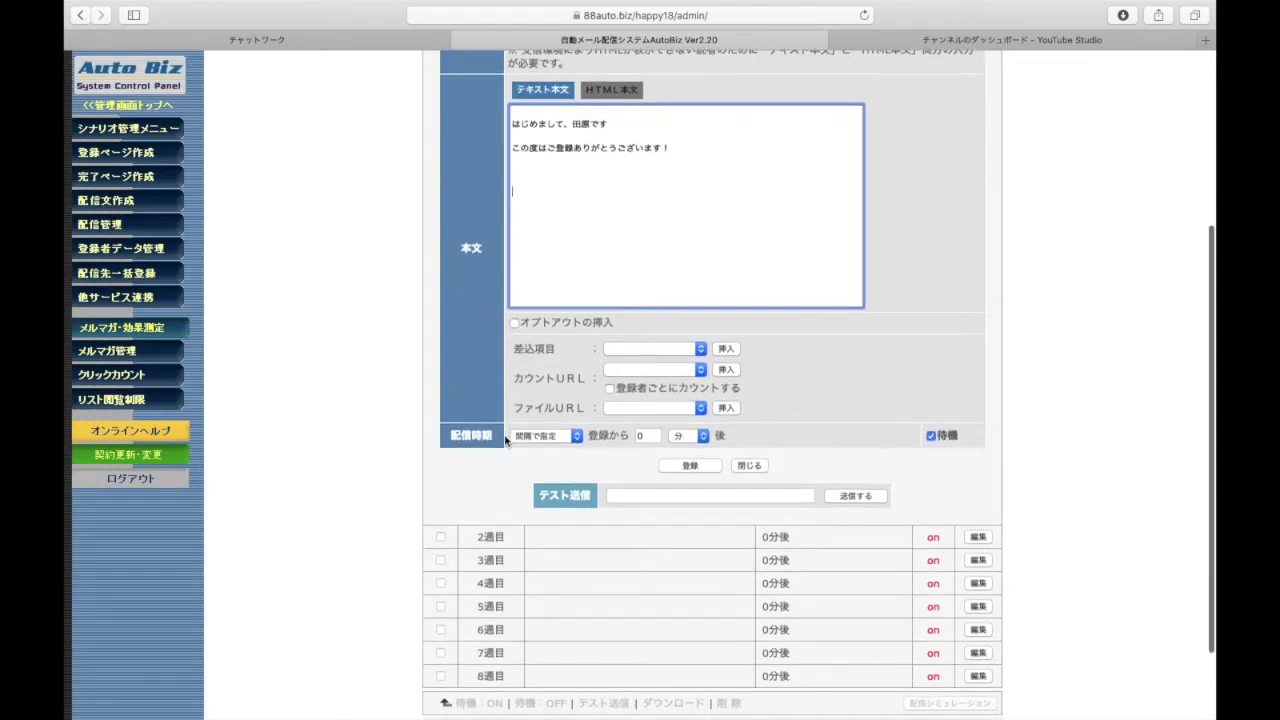
scroll(504, 436, "up", 4)
scroll(504, 436, "up", 4)
scroll(504, 436, "down", 1)
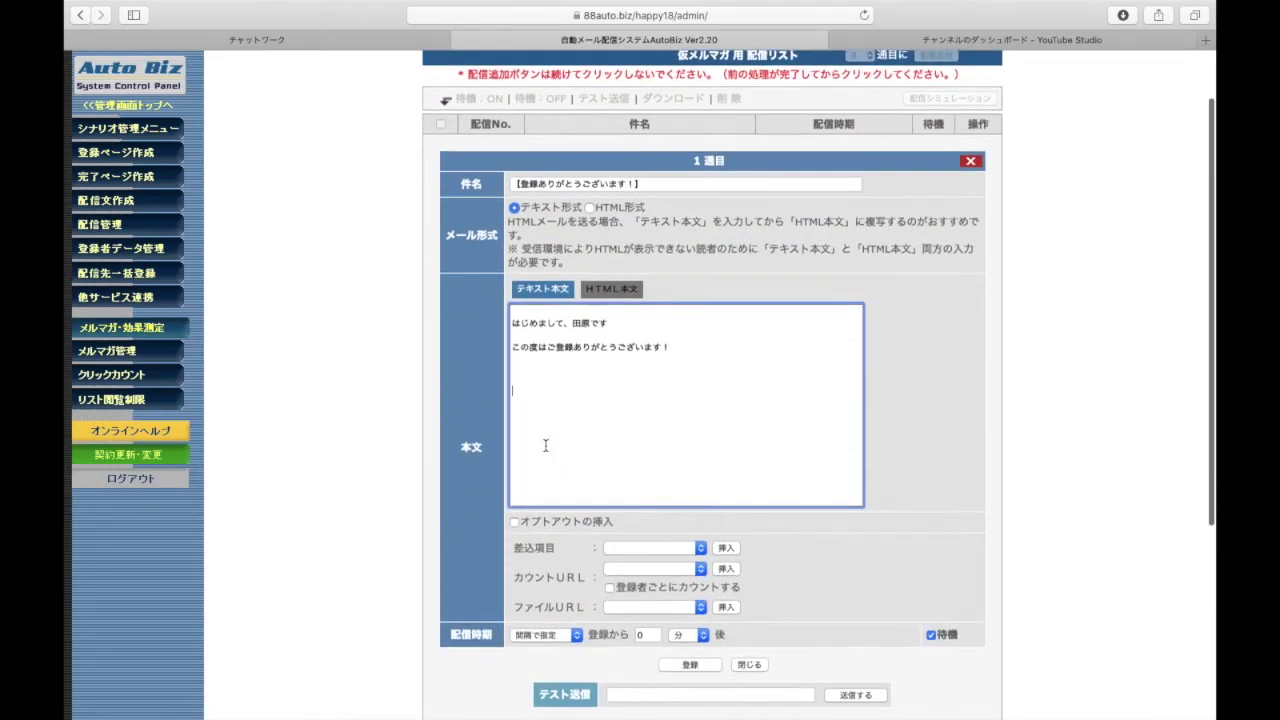
scroll(394, 483, "down", 2)
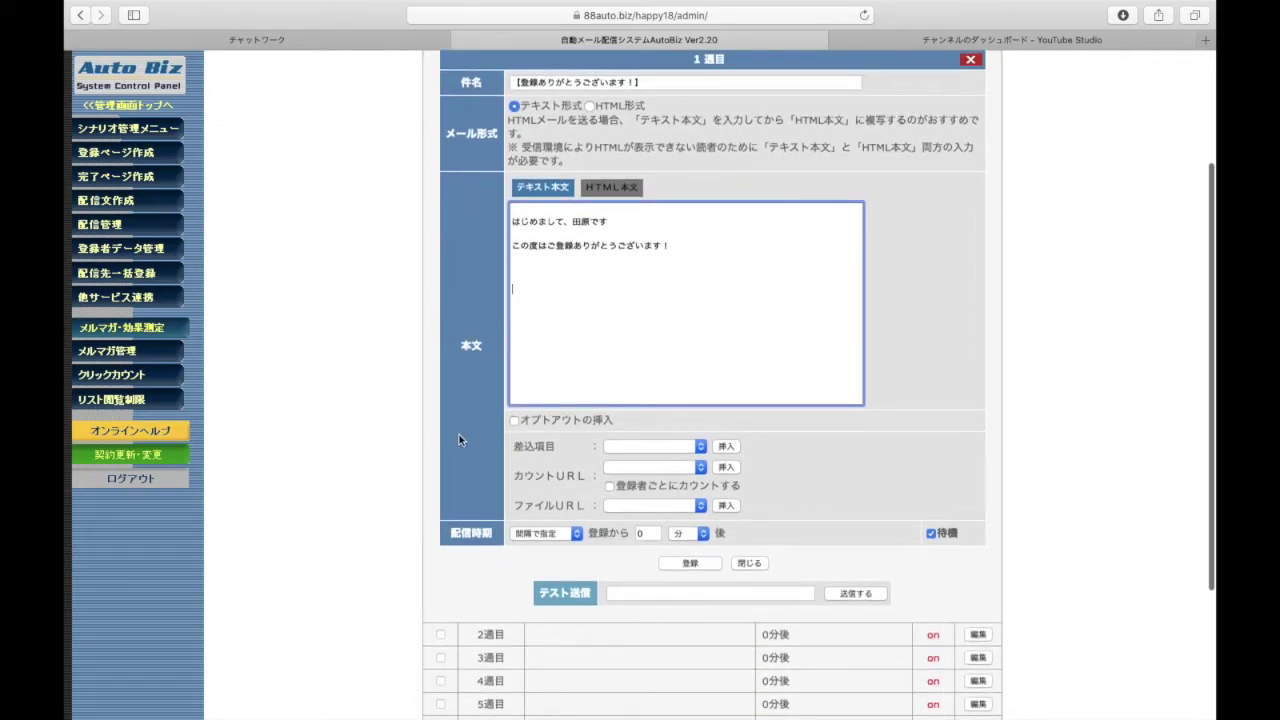
scroll(459, 434, "up", 1)
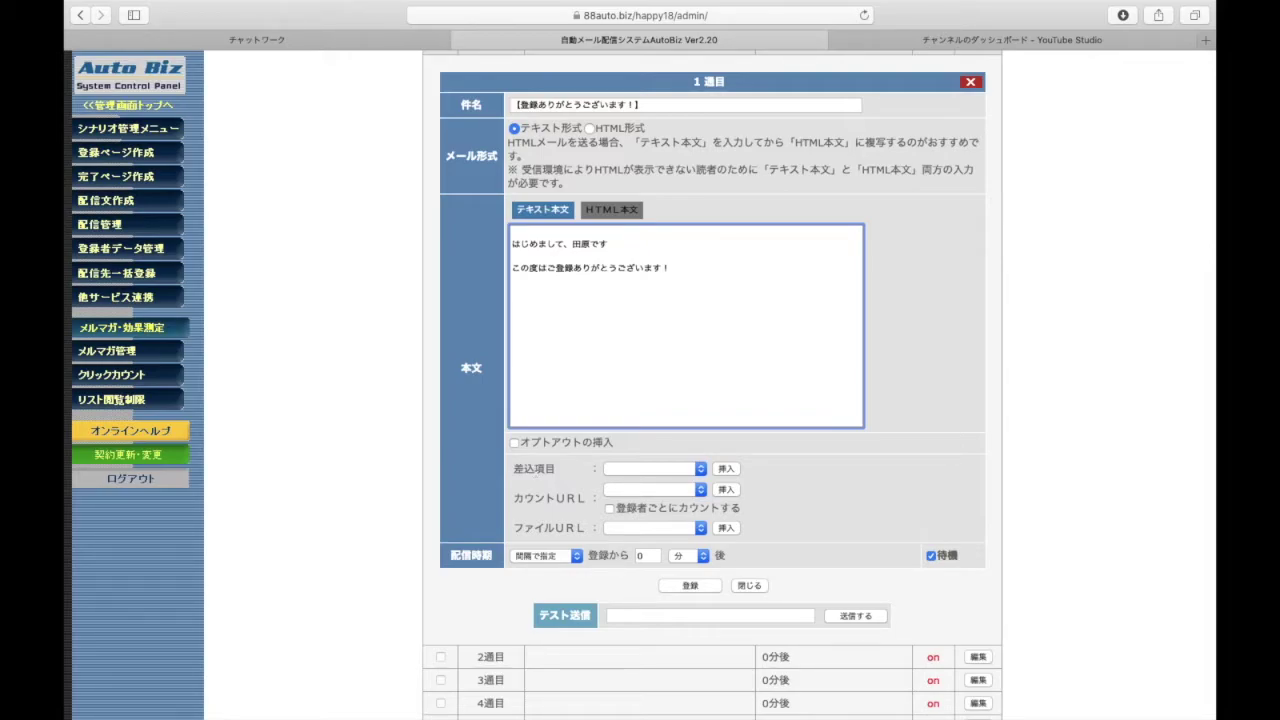
type("今日もご覧いただき、ありがとうございま")
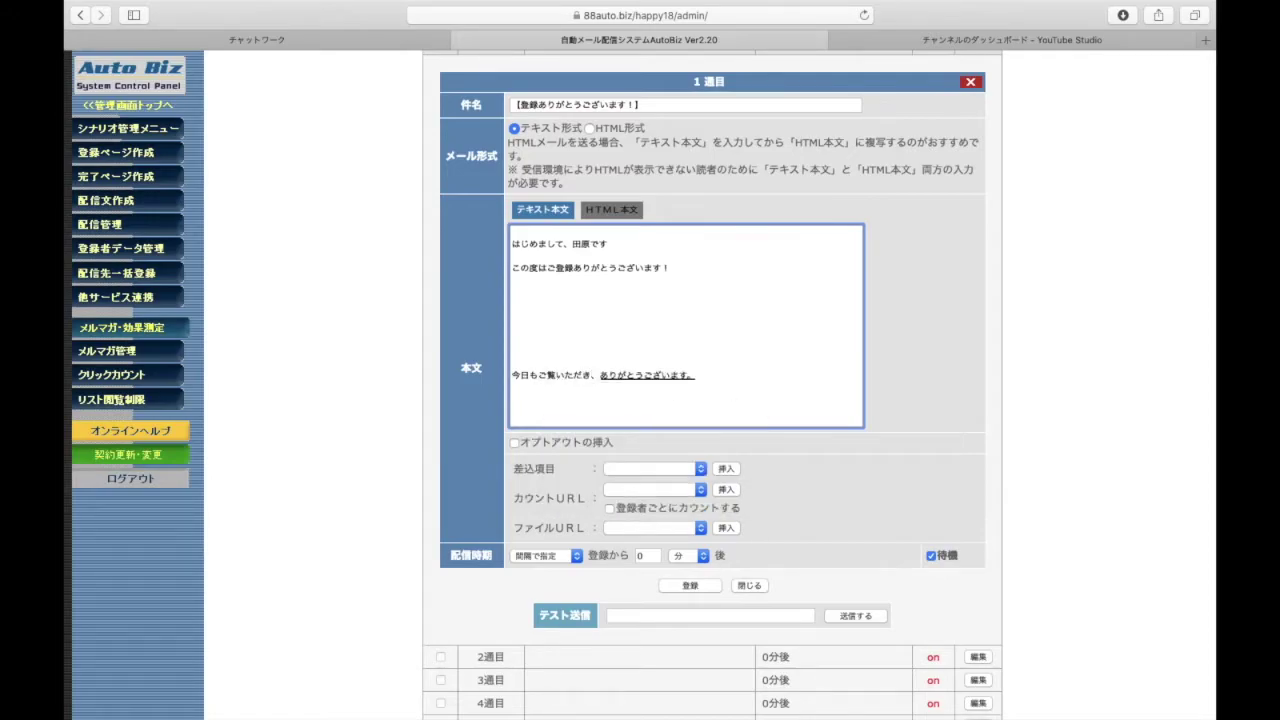
type("した")
type("もうよまないy")
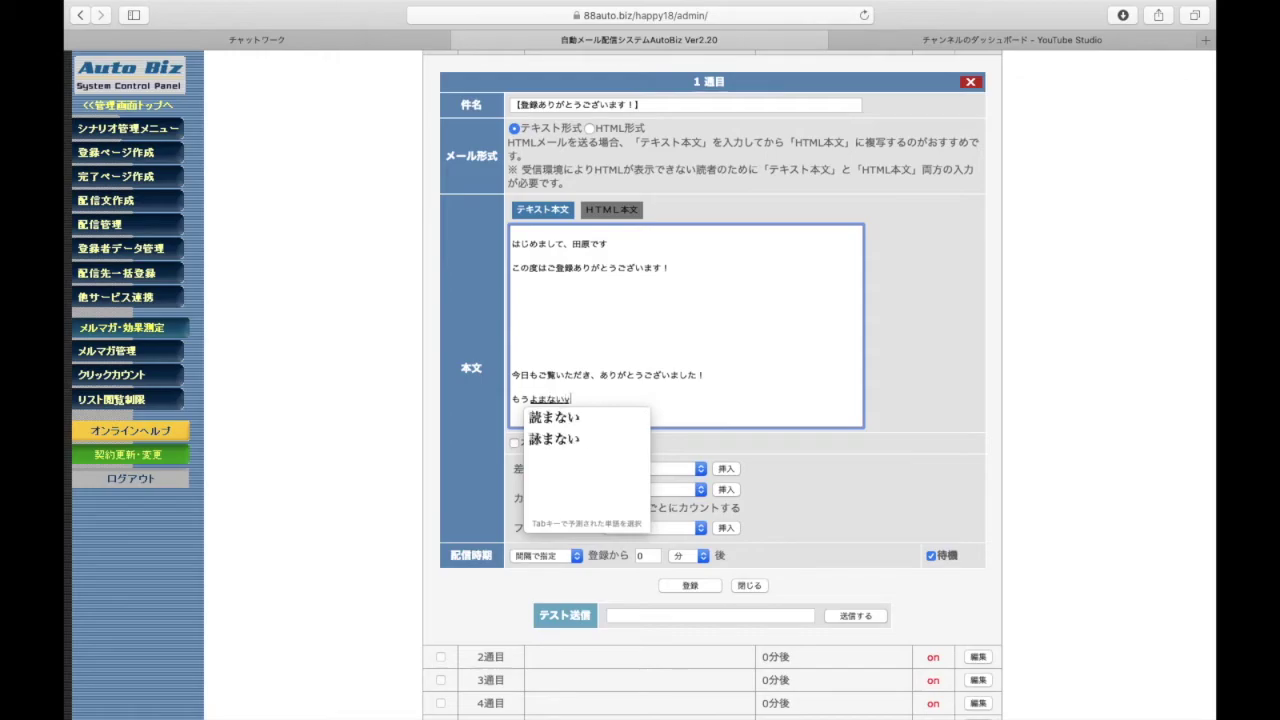
type("o!toiukataha")
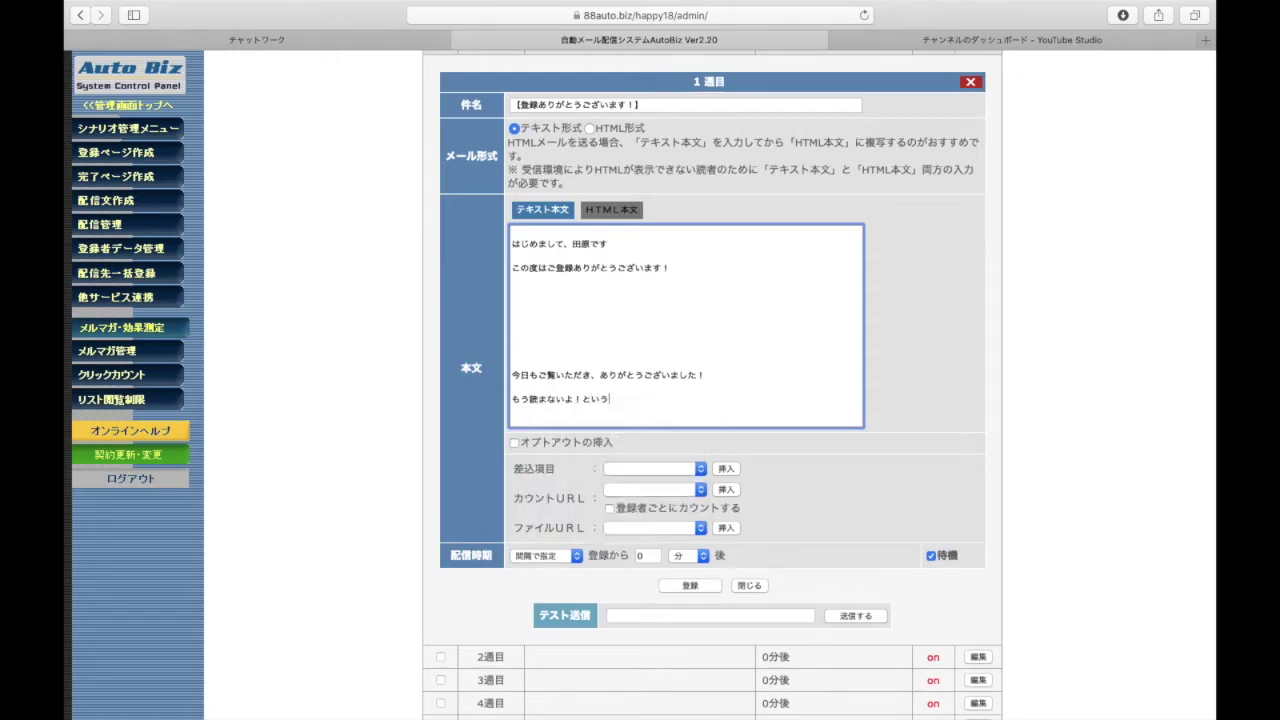
key("Return")
key("Return")
type("kotirakarakaijodekimasu")
key("Return")
type(".")
key("Return")
key("Return")
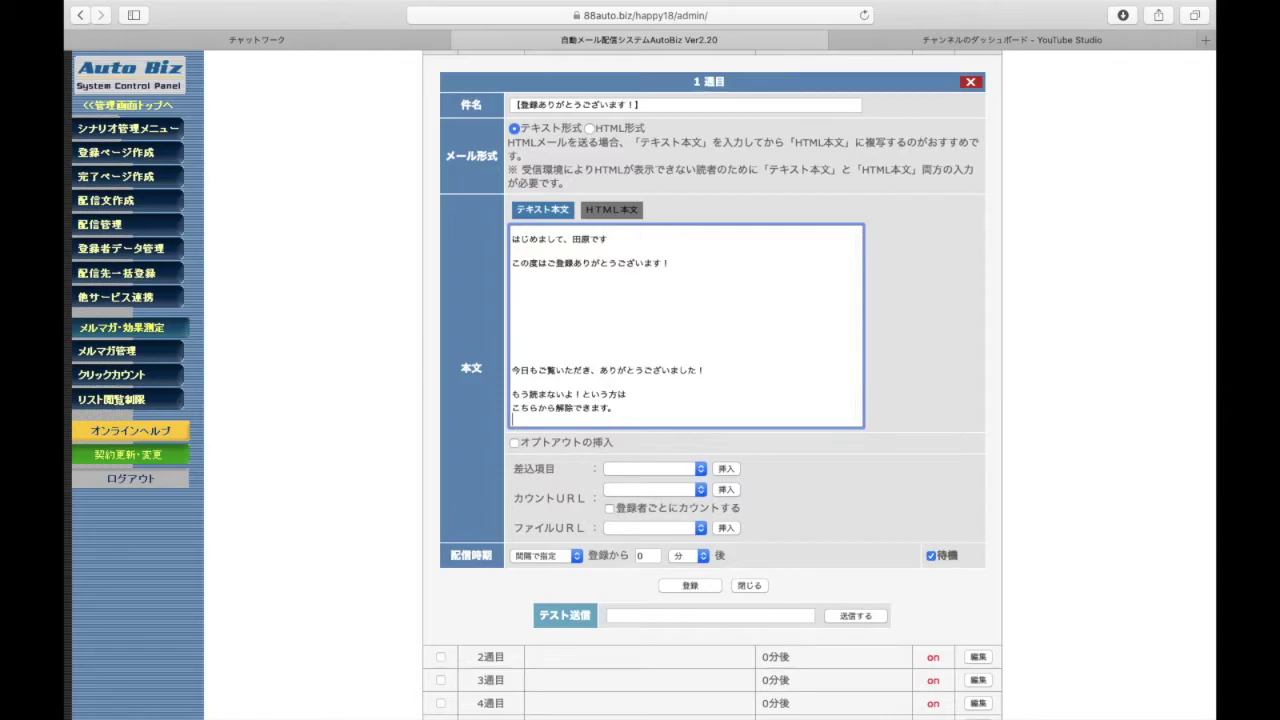
key("Return")
key("BackSpace")
Insert the 解除URL merge field as [[cancelurl]] beneath こちらから解除できます。
left_click(654, 472)
left_click(640, 409)
left_click(643, 400)
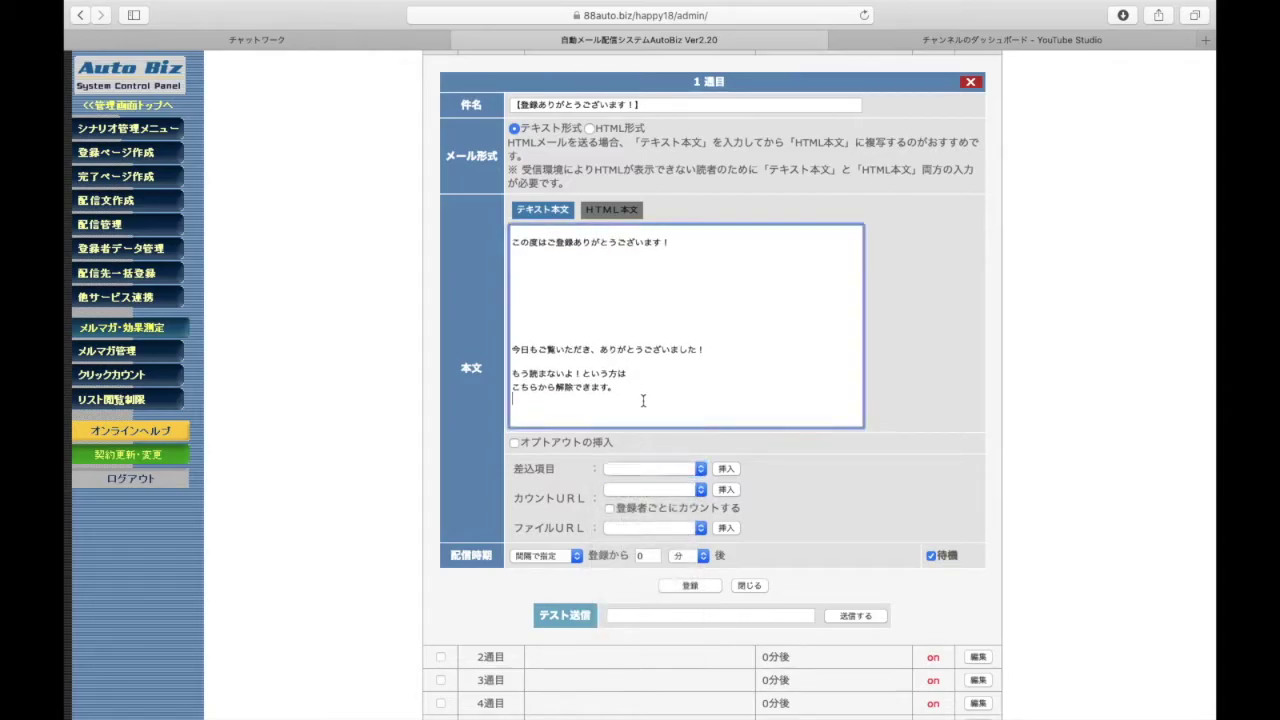
left_click(676, 470)
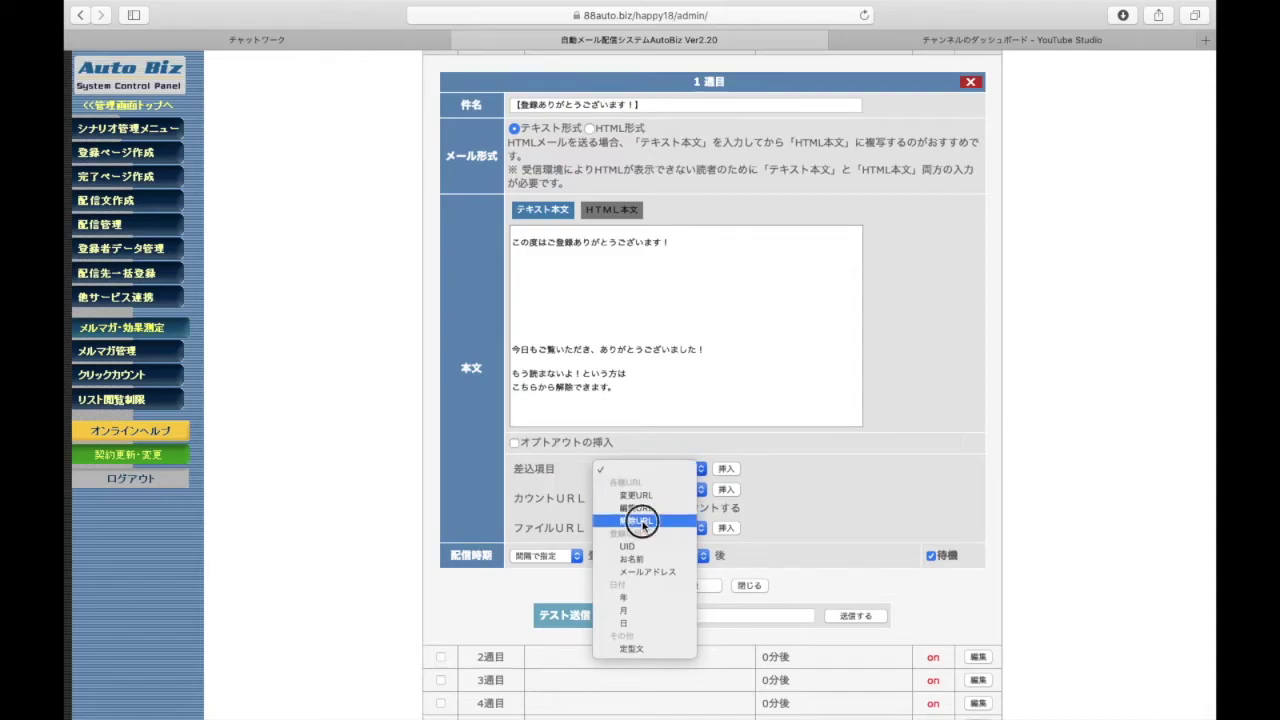
left_click(636, 520)
left_click(725, 469)
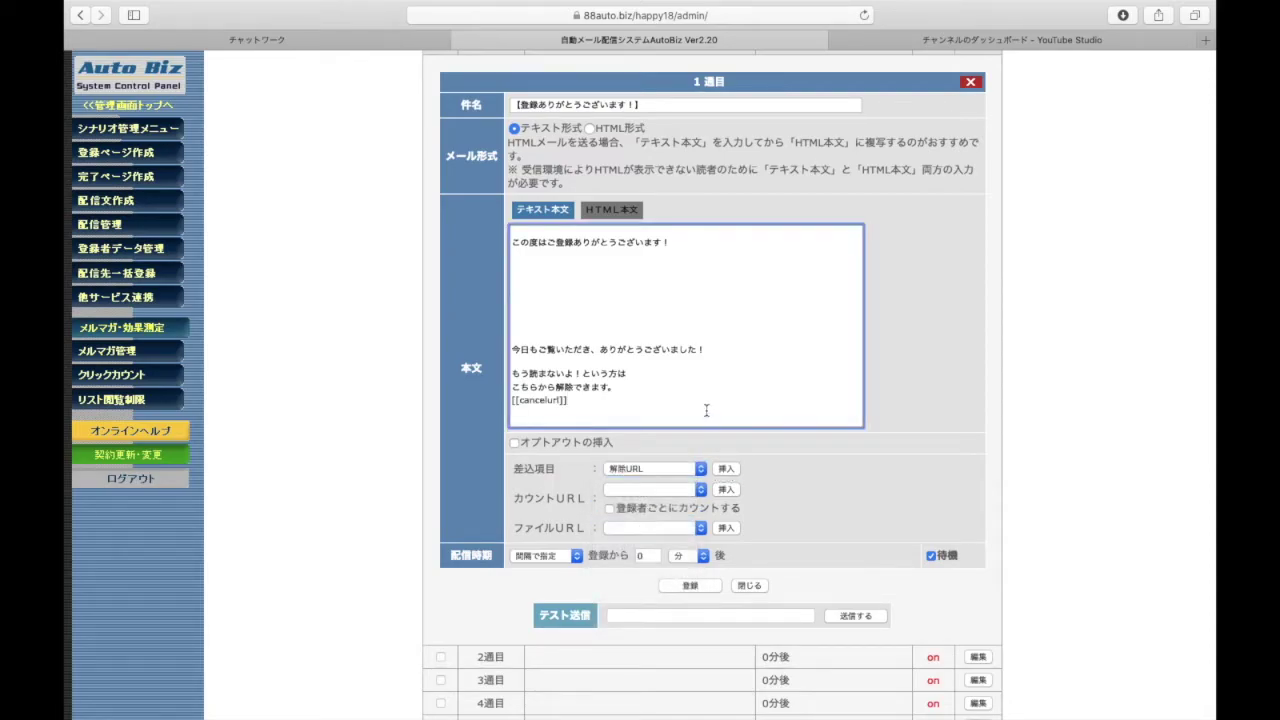
scroll(706, 410, "down", 1)
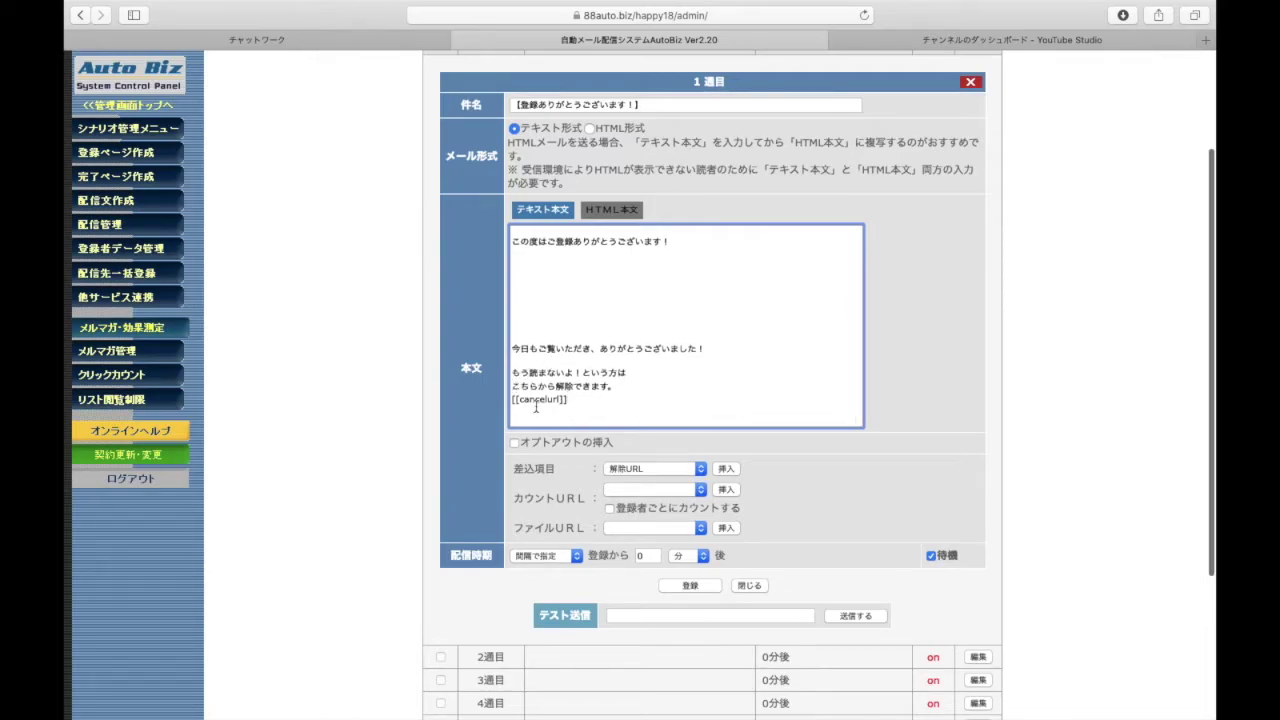
scroll(535, 407, "up", 4)
scroll(414, 451, "down", 5)
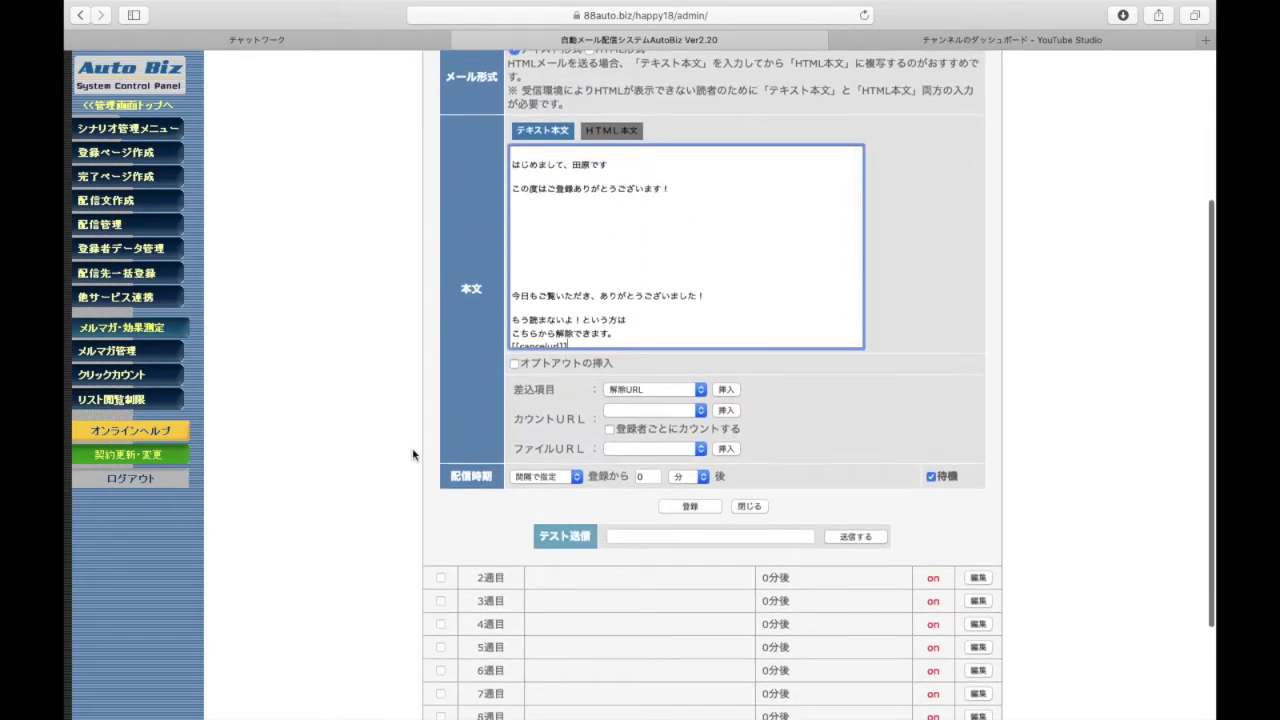
scroll(413, 455, "up", 3)
scroll(556, 515, "down", 2)
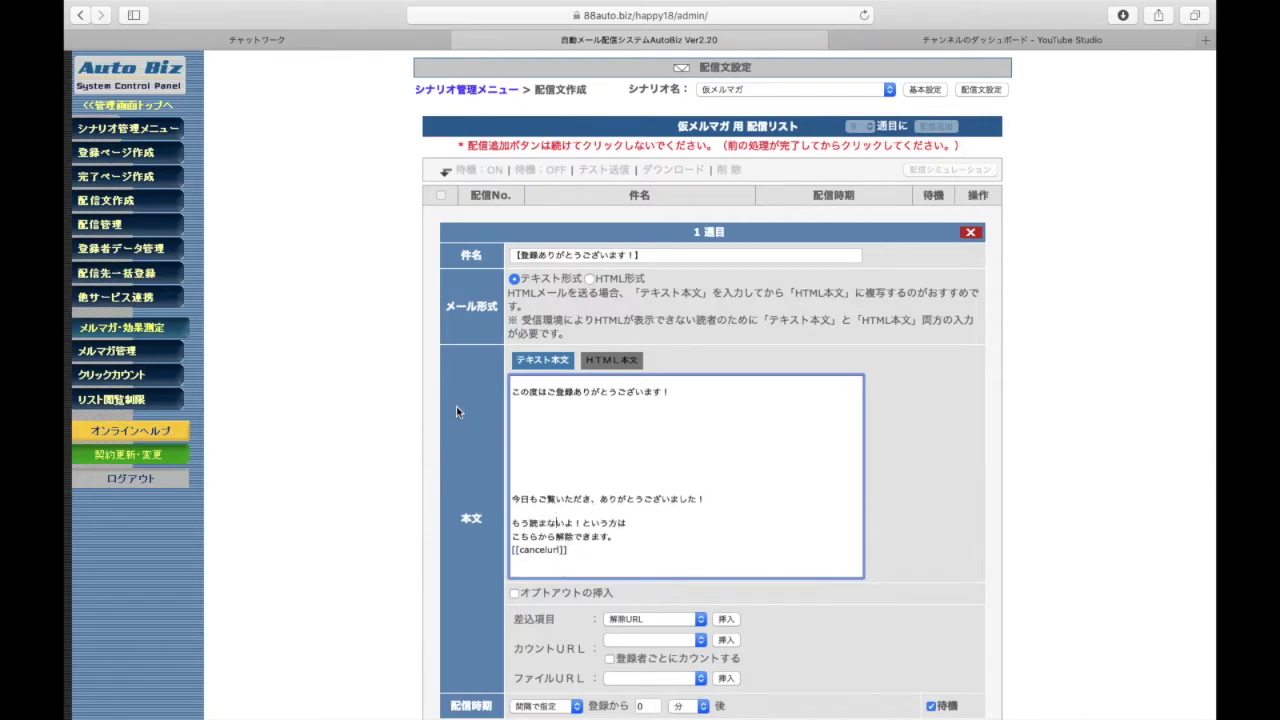
scroll(456, 411, "down", 5)
scroll(456, 411, "up", 3)
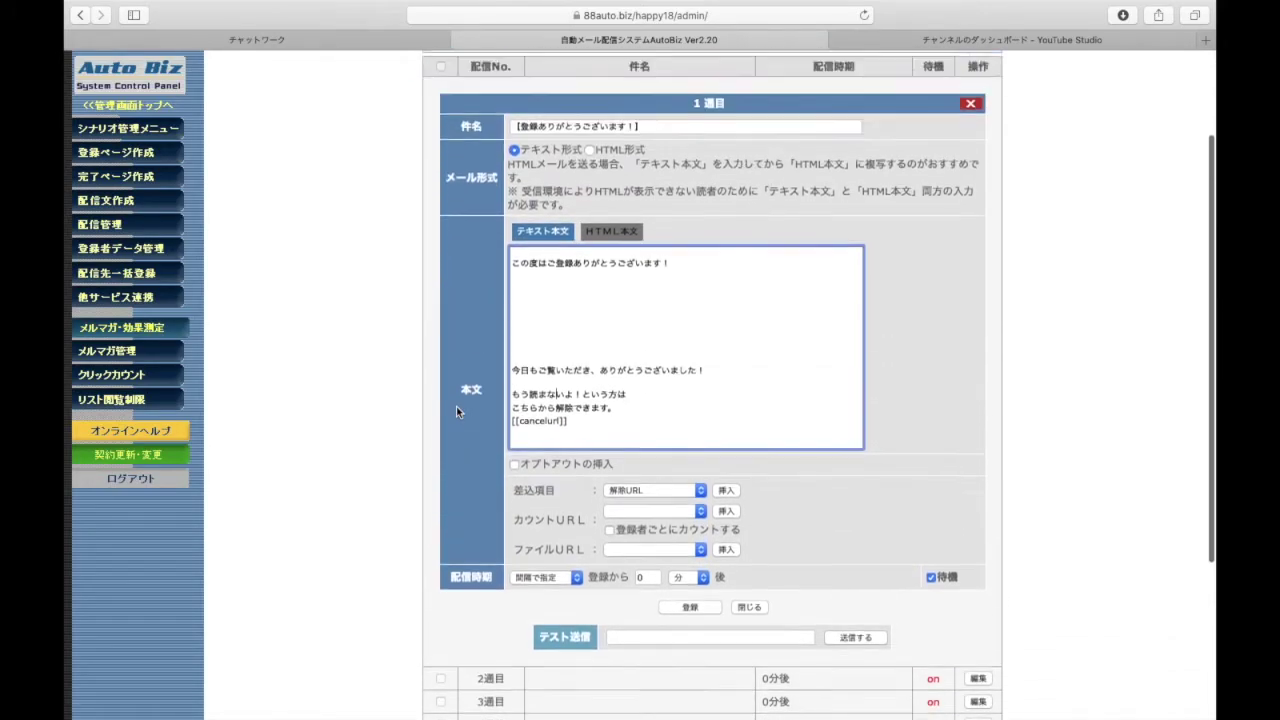
scroll(456, 406, "up", 1)
scroll(456, 406, "down", 3)
scroll(503, 466, "down", 2)
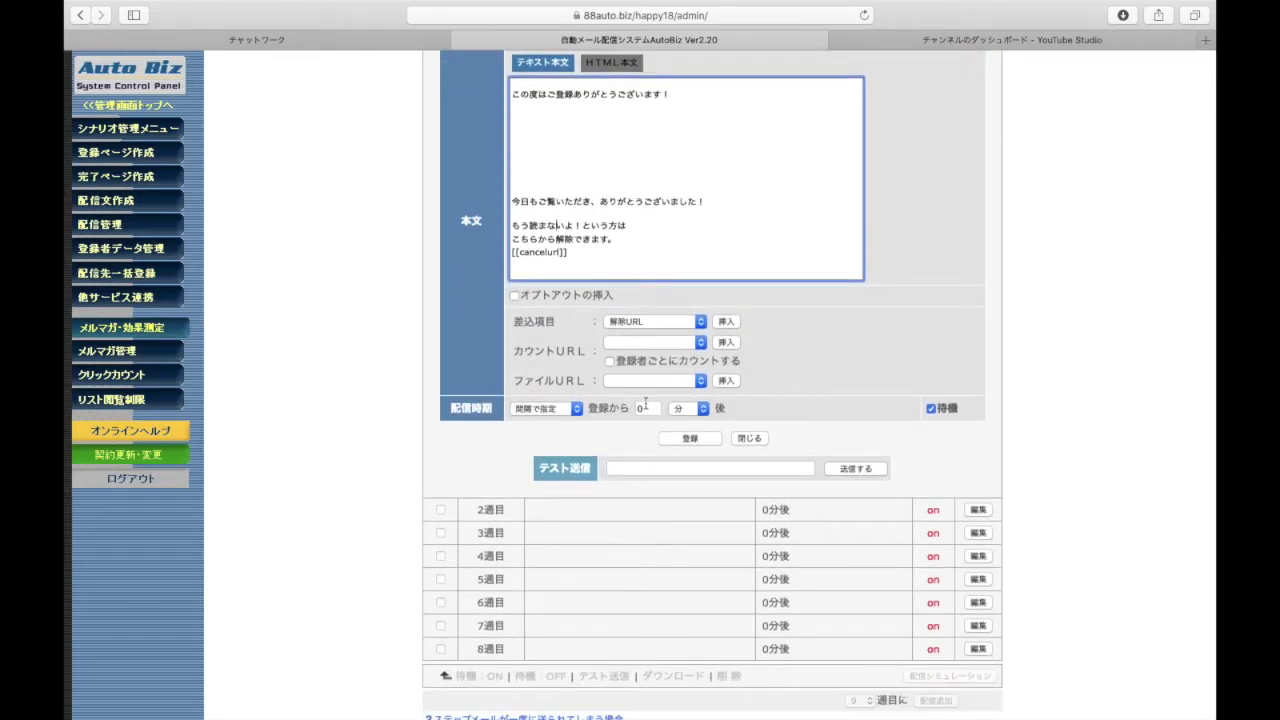
Set 配信時期 to 時刻で指定: 1 日 after registration at 7 時
left_click(565, 409)
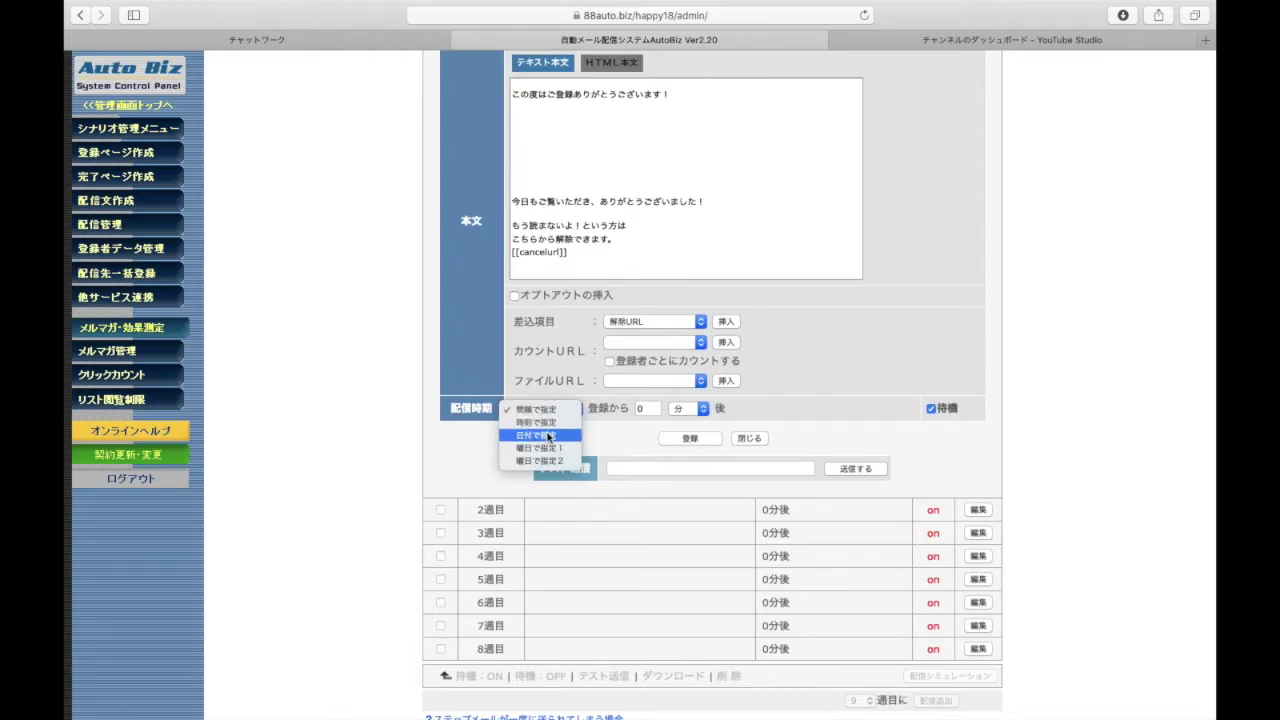
left_click(546, 423)
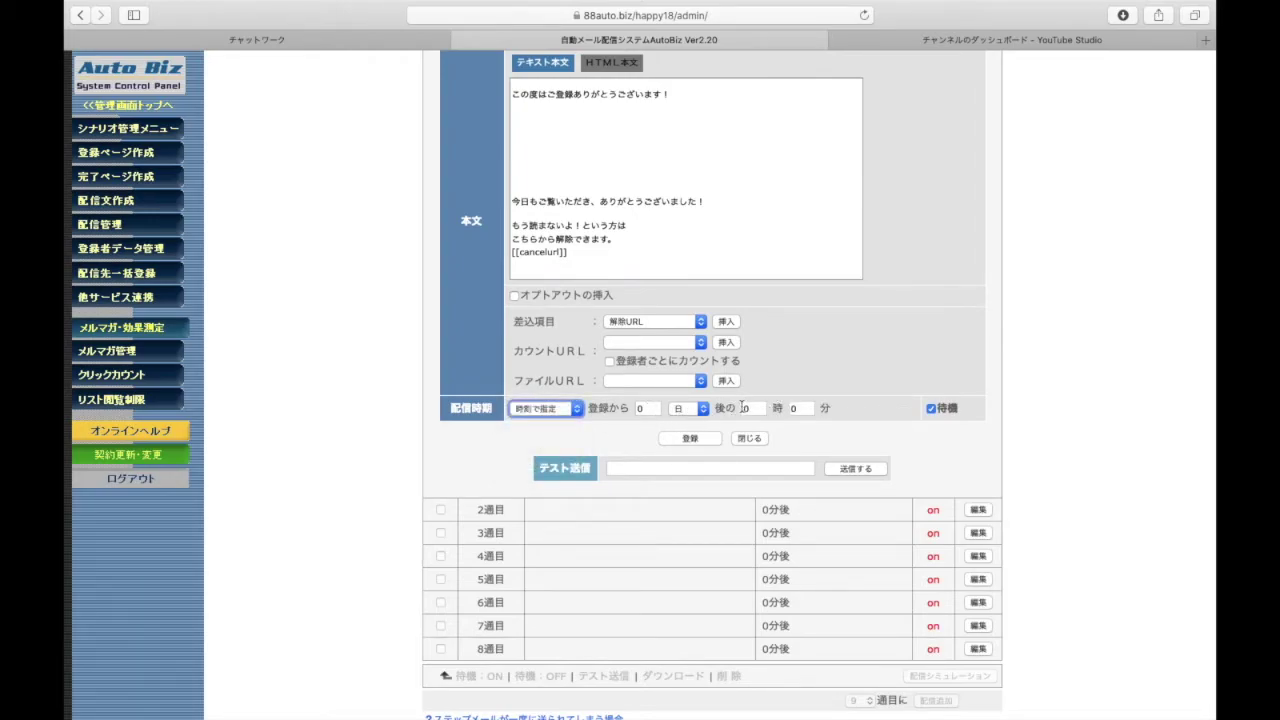
left_click(572, 410)
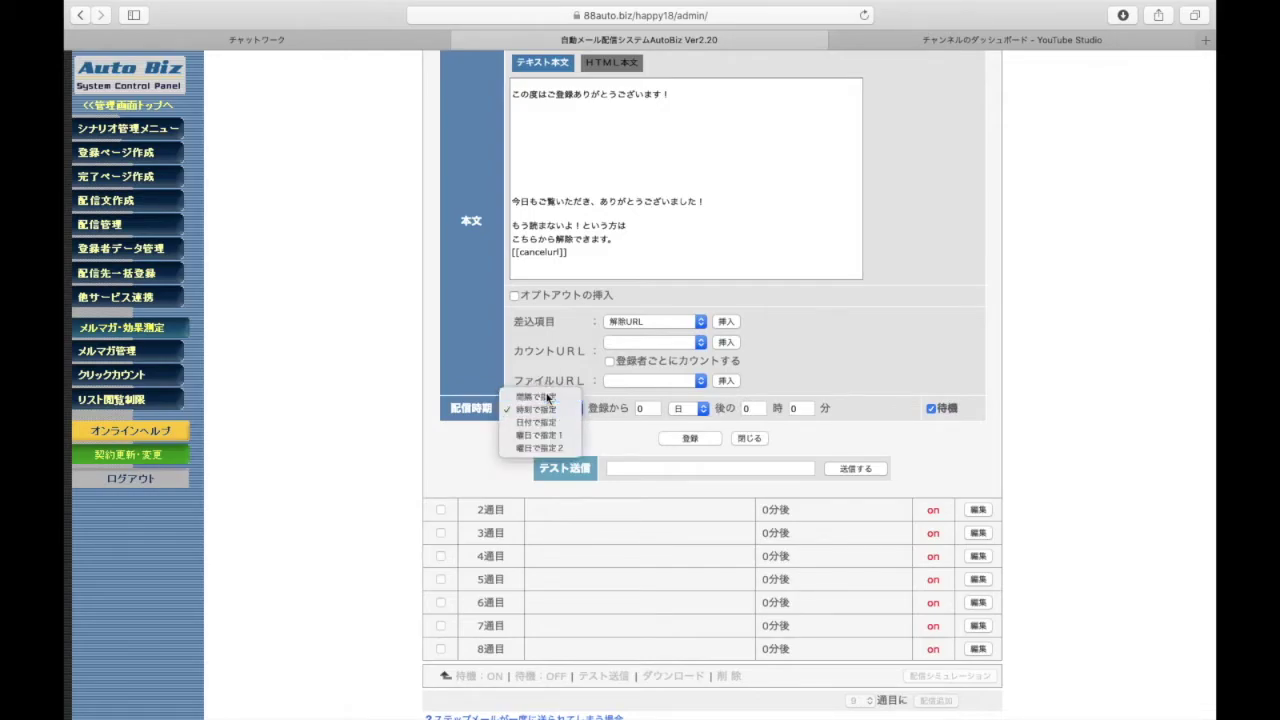
left_click(548, 397)
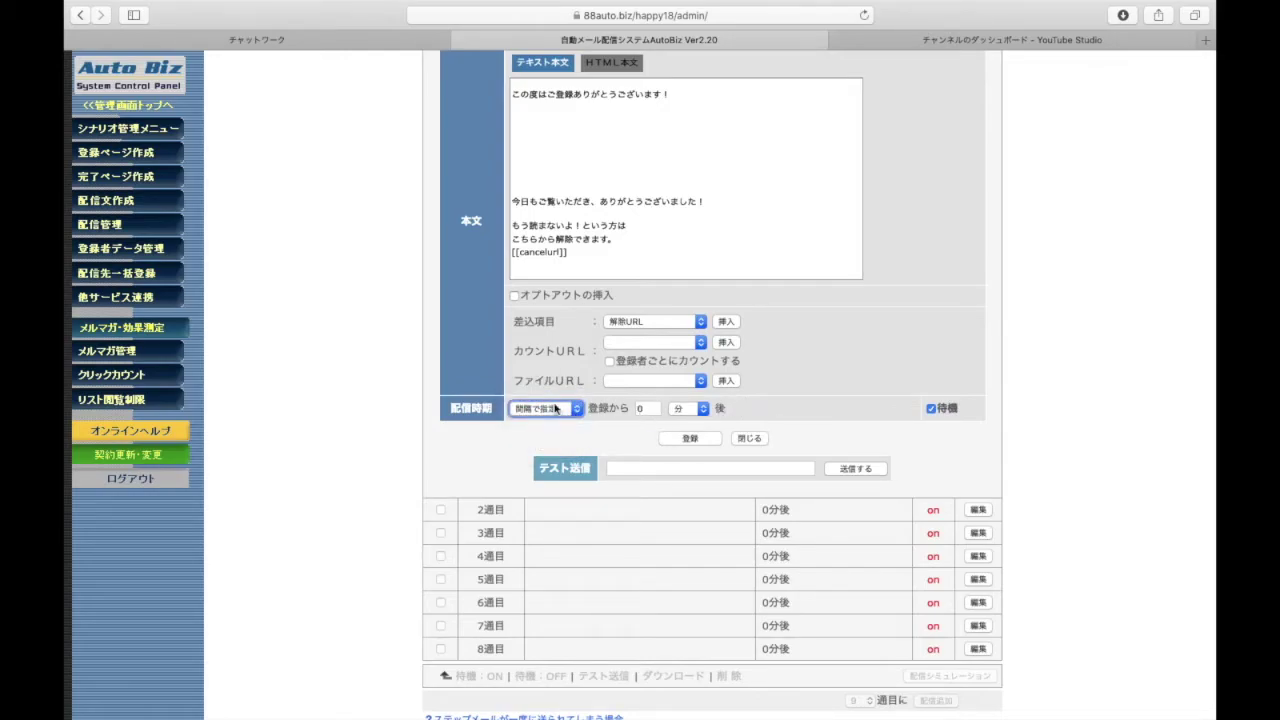
left_click(556, 410)
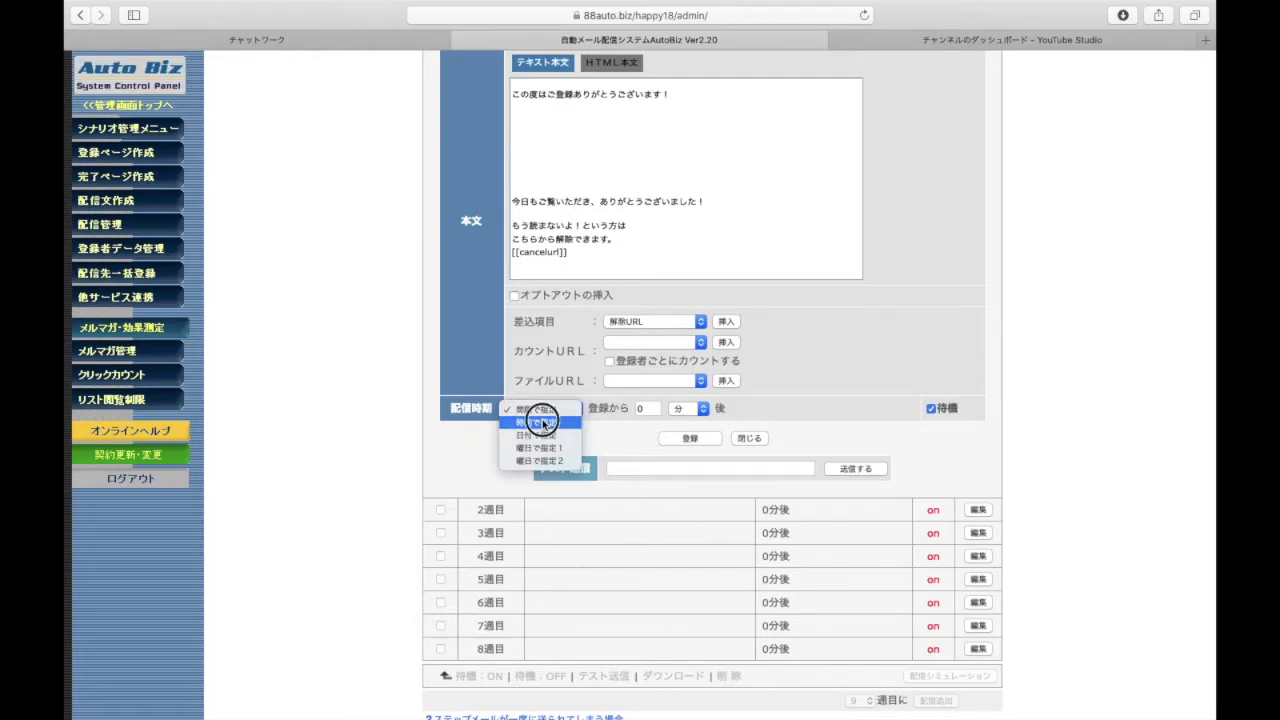
left_click(541, 422)
left_click(646, 408)
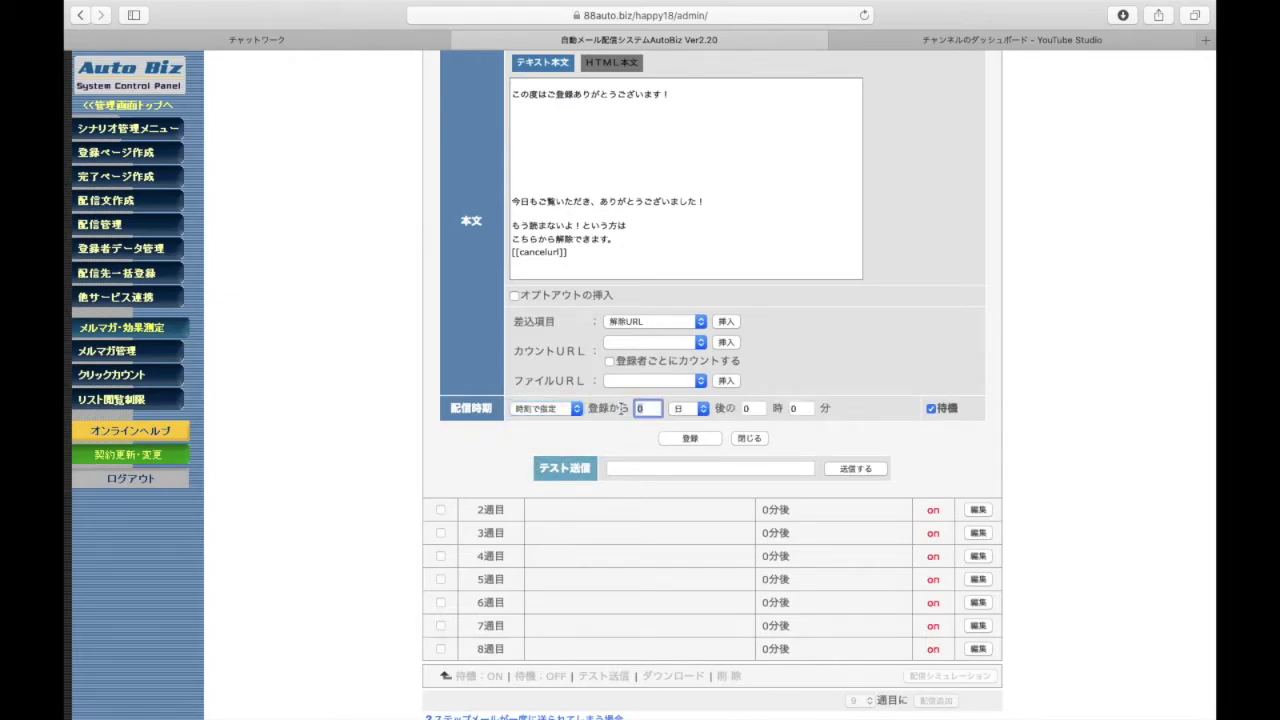
key("BackSpace")
type("1")
left_click(762, 408)
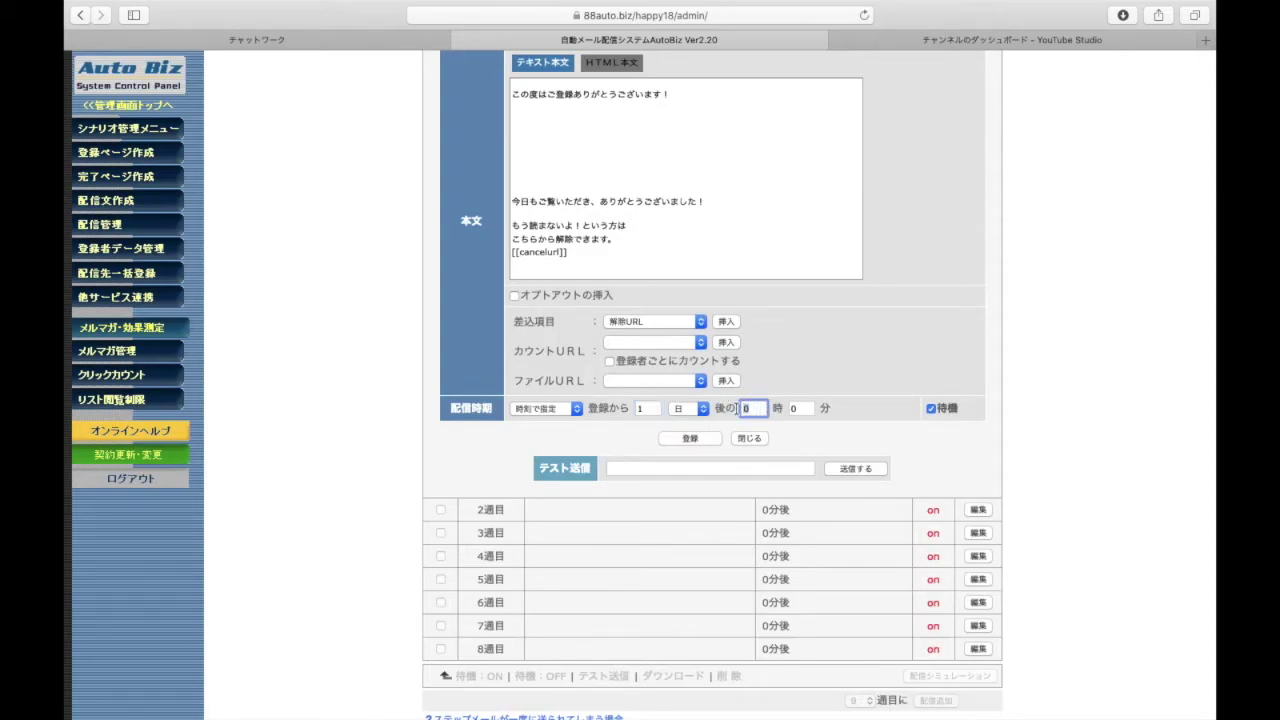
scroll(567, 436, "down", 1)
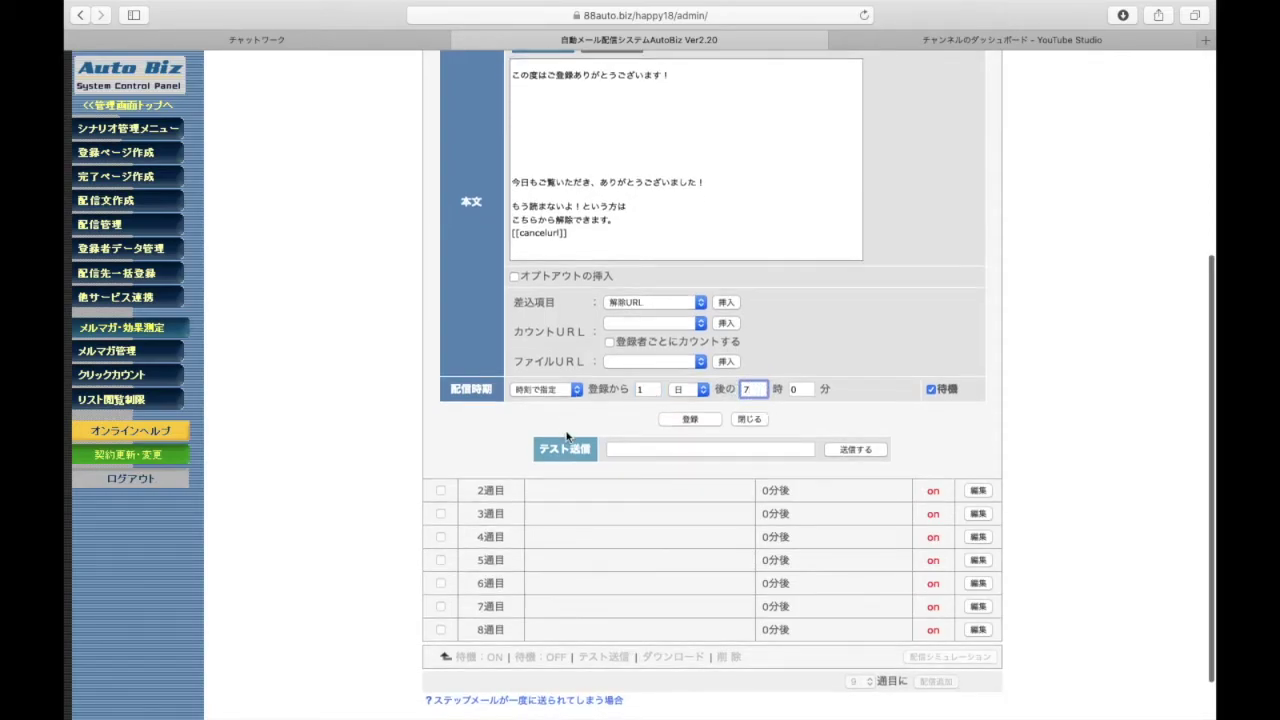
Send a 1週目 test mail to the test recipient's address via テスト送信
left_click(702, 448)
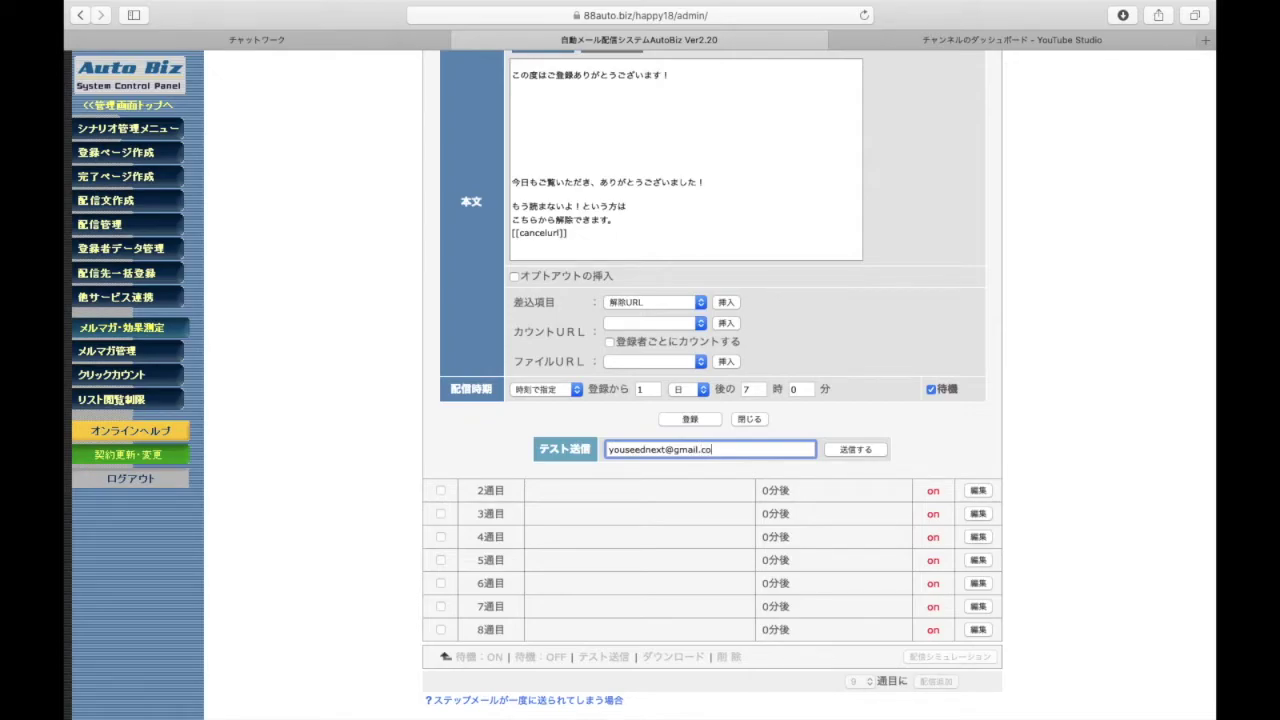
left_click(876, 455)
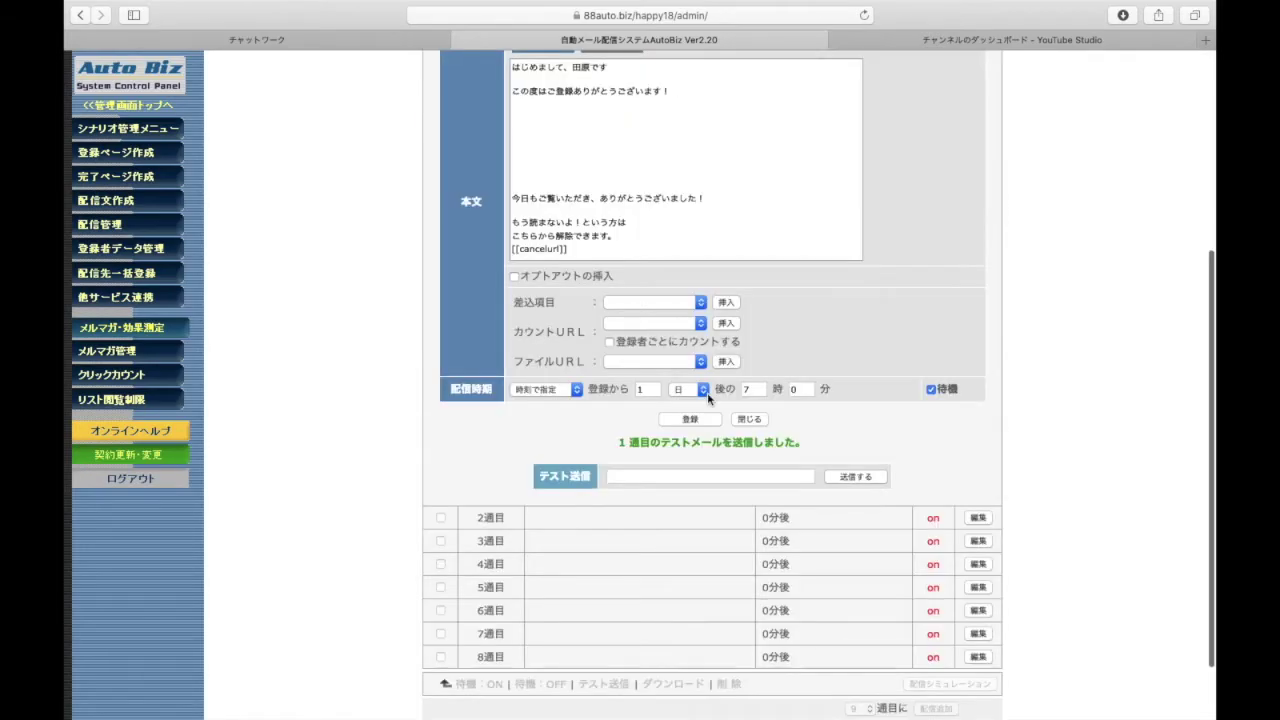
scroll(688, 450, "up", 5)
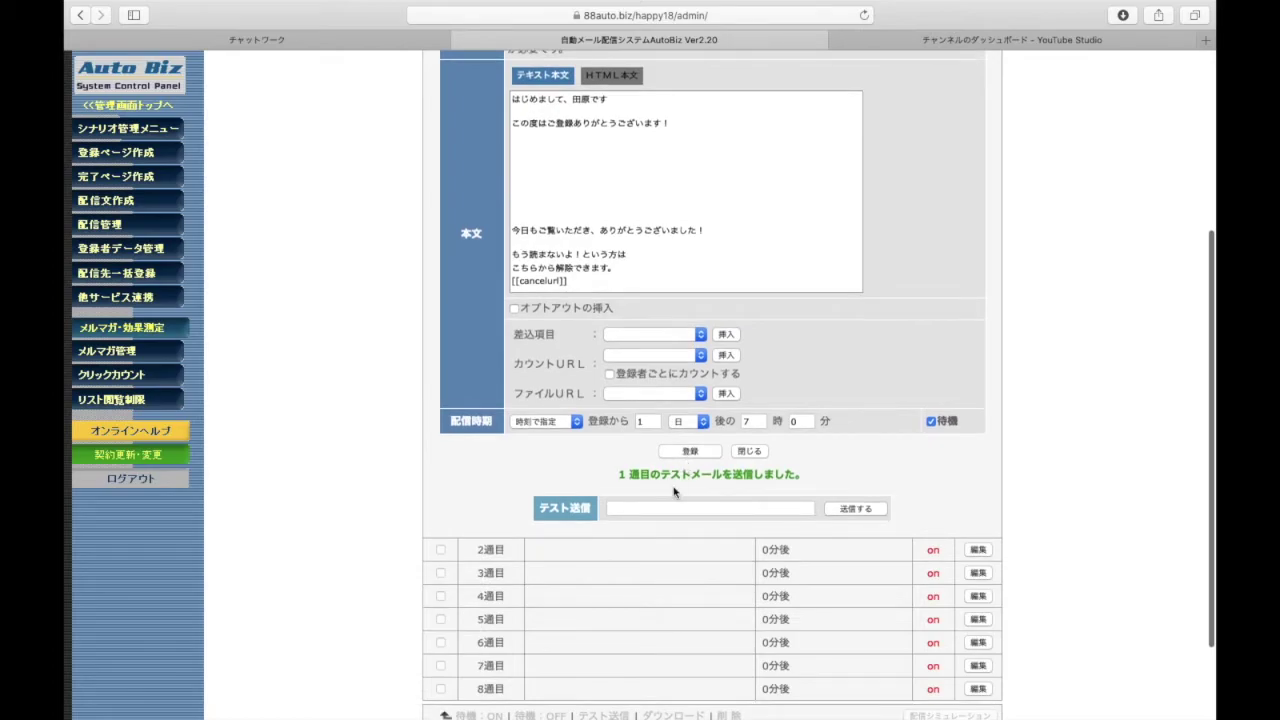
scroll(563, 518, "up", 1)
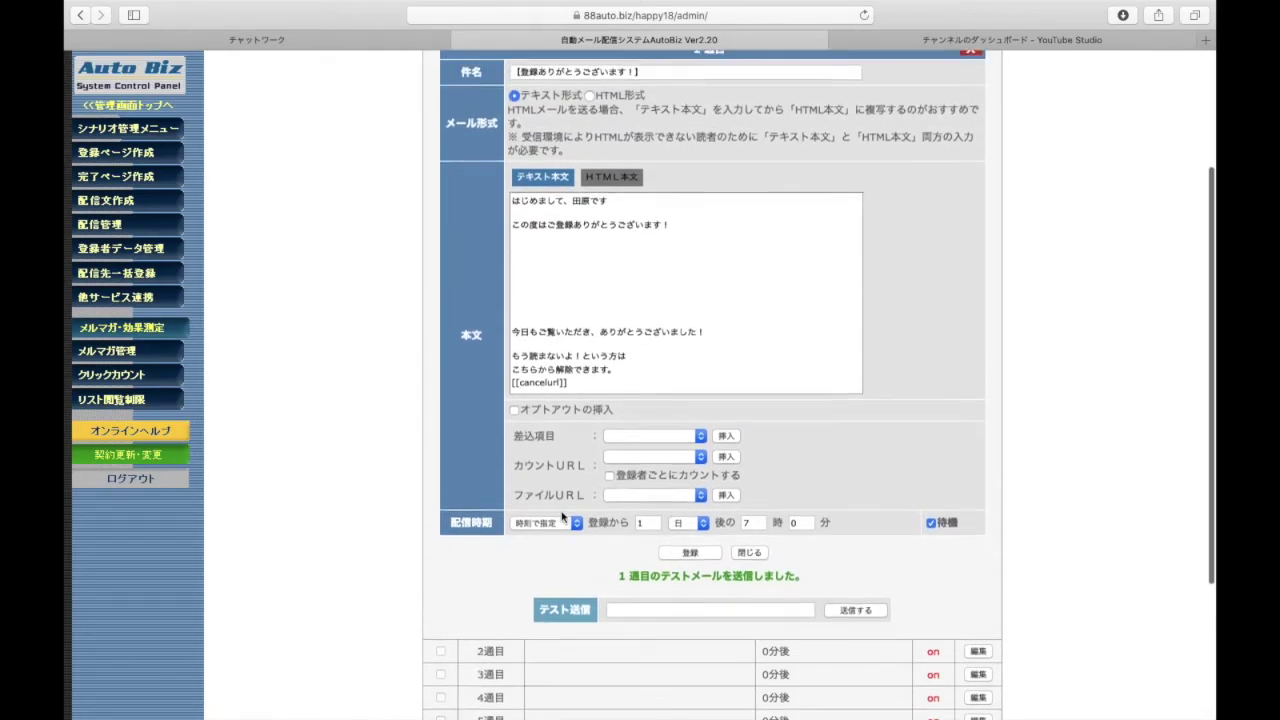
scroll(561, 517, "down", 5)
scroll(561, 517, "up", 9)
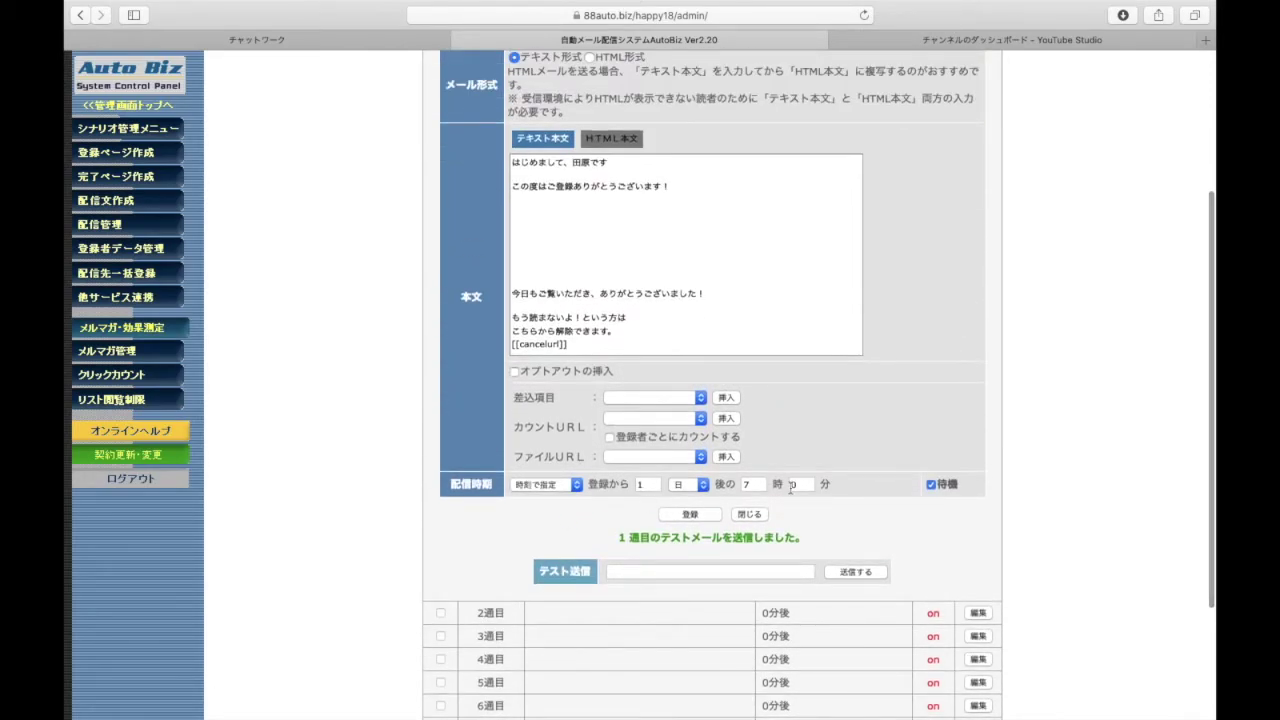
scroll(790, 493, "up", 3)
scroll(790, 492, "down", 2)
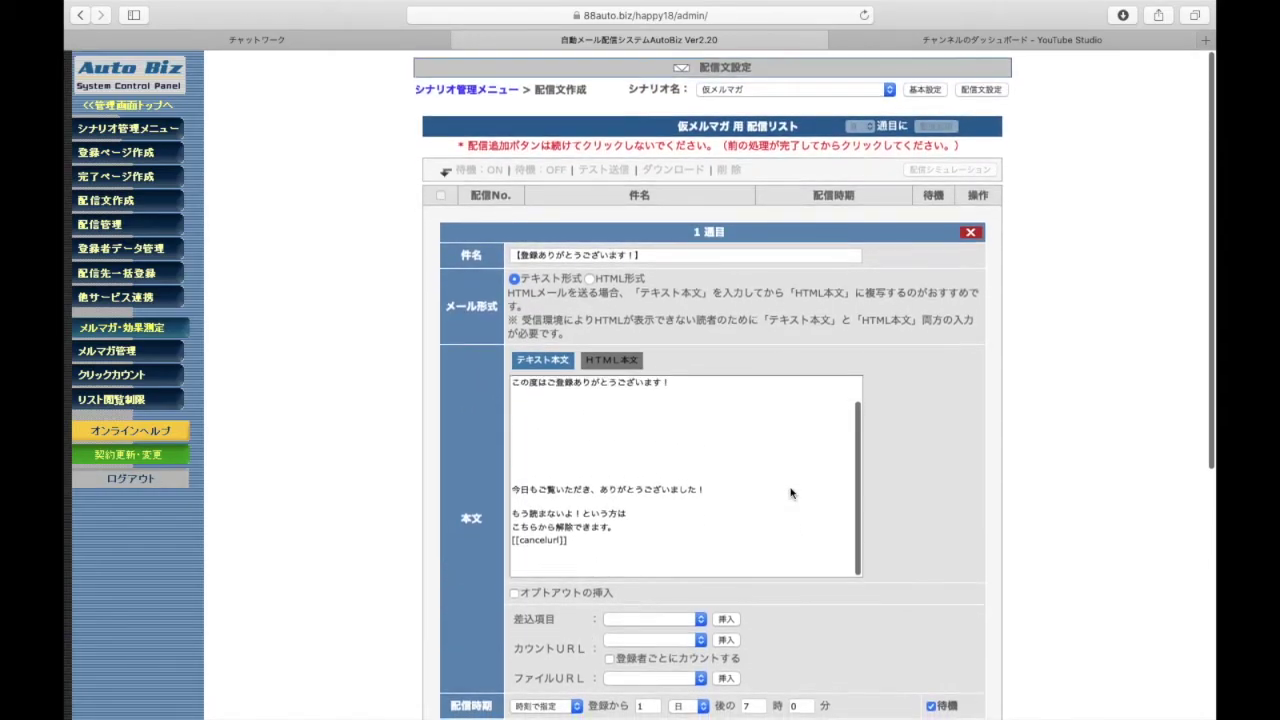
scroll(925, 494, "down", 5)
scroll(925, 494, "down", 10)
Save 1週目 (listed at 1日後 07時00分) and reopen it from the 配信文作成 list
left_click(686, 338)
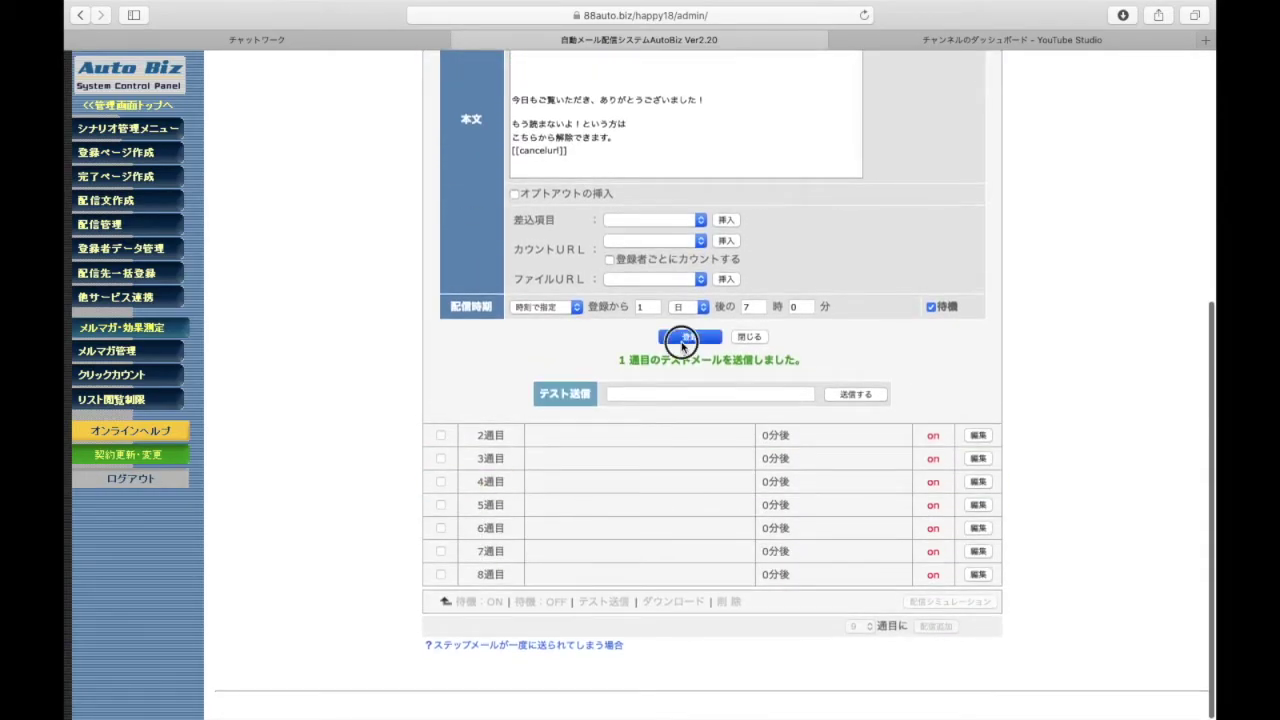
scroll(684, 345, "up", 11)
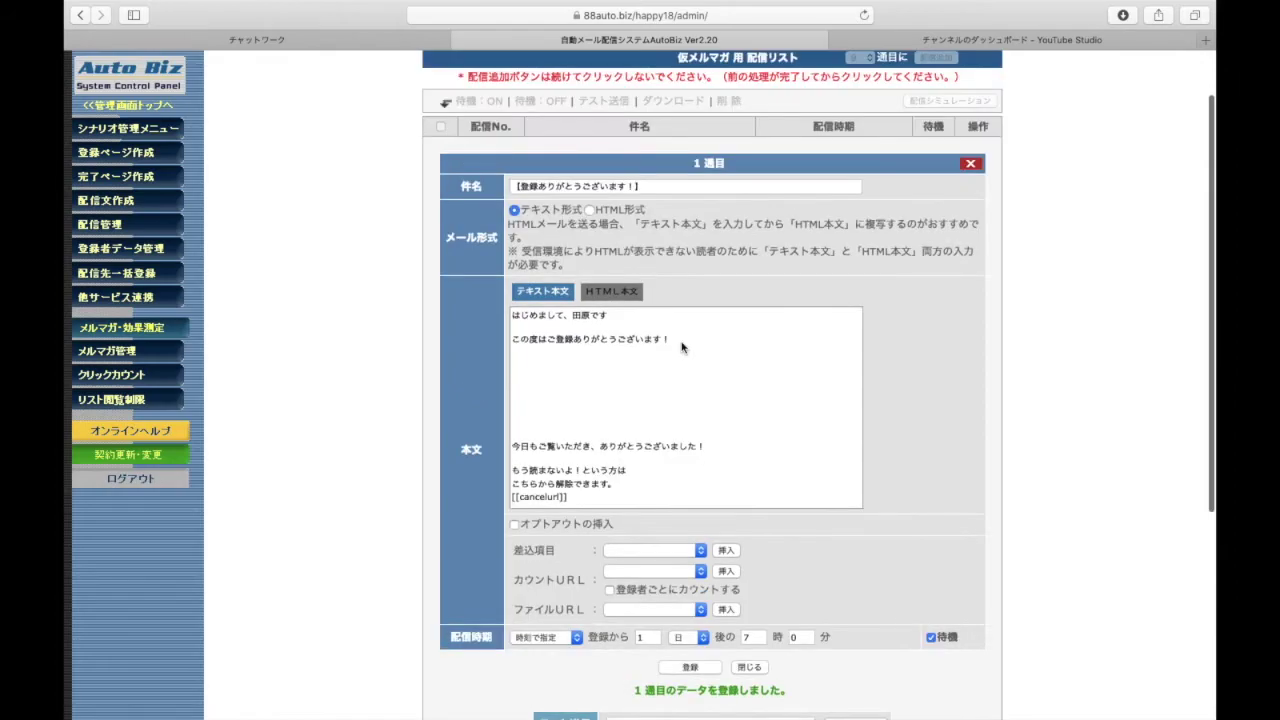
left_click(137, 202)
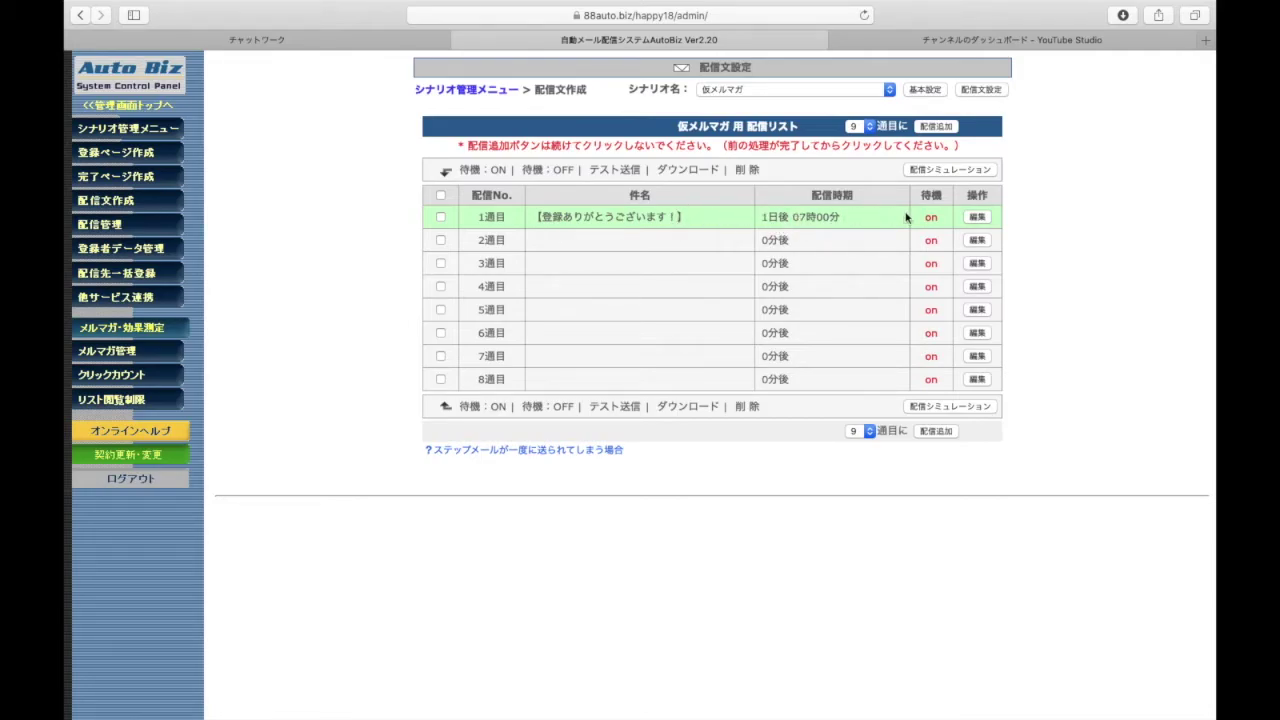
left_click(978, 218)
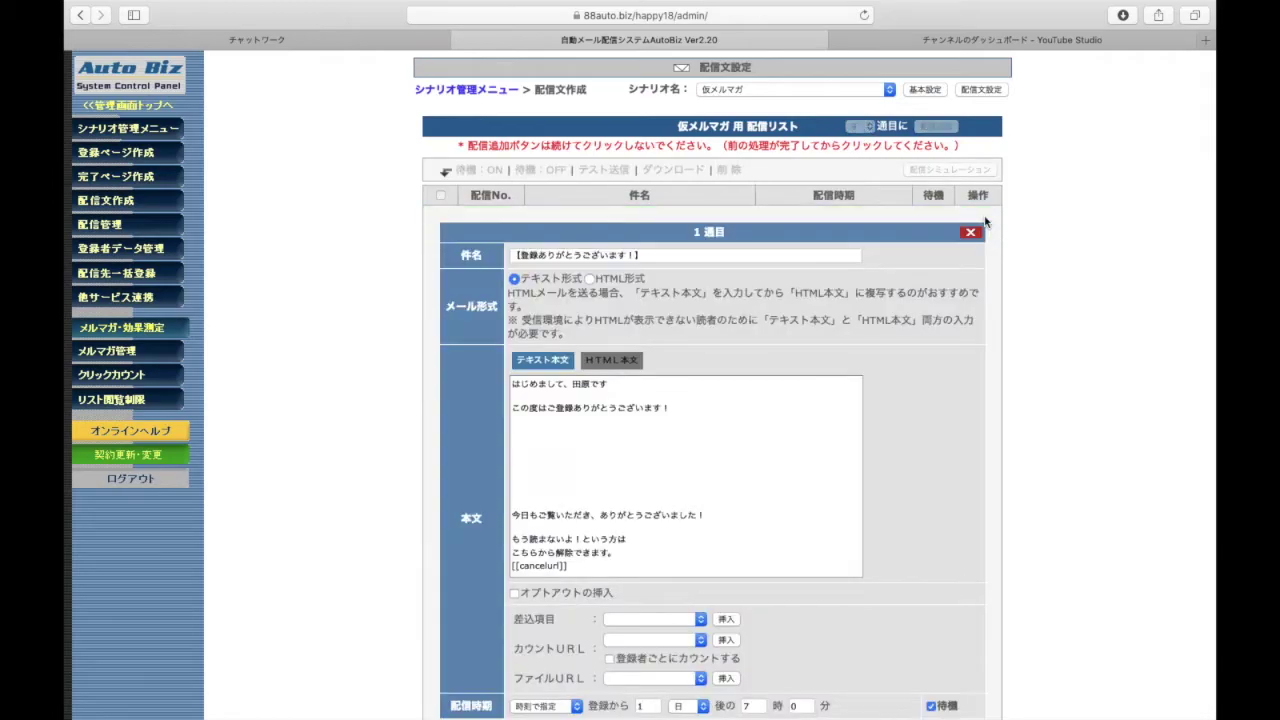
Paste the はじめまして greeting with the sender's name above この度はご登録ありがとうございます！ in the 本文
scroll(585, 425, "down", 1)
scroll(357, 482, "down", 5)
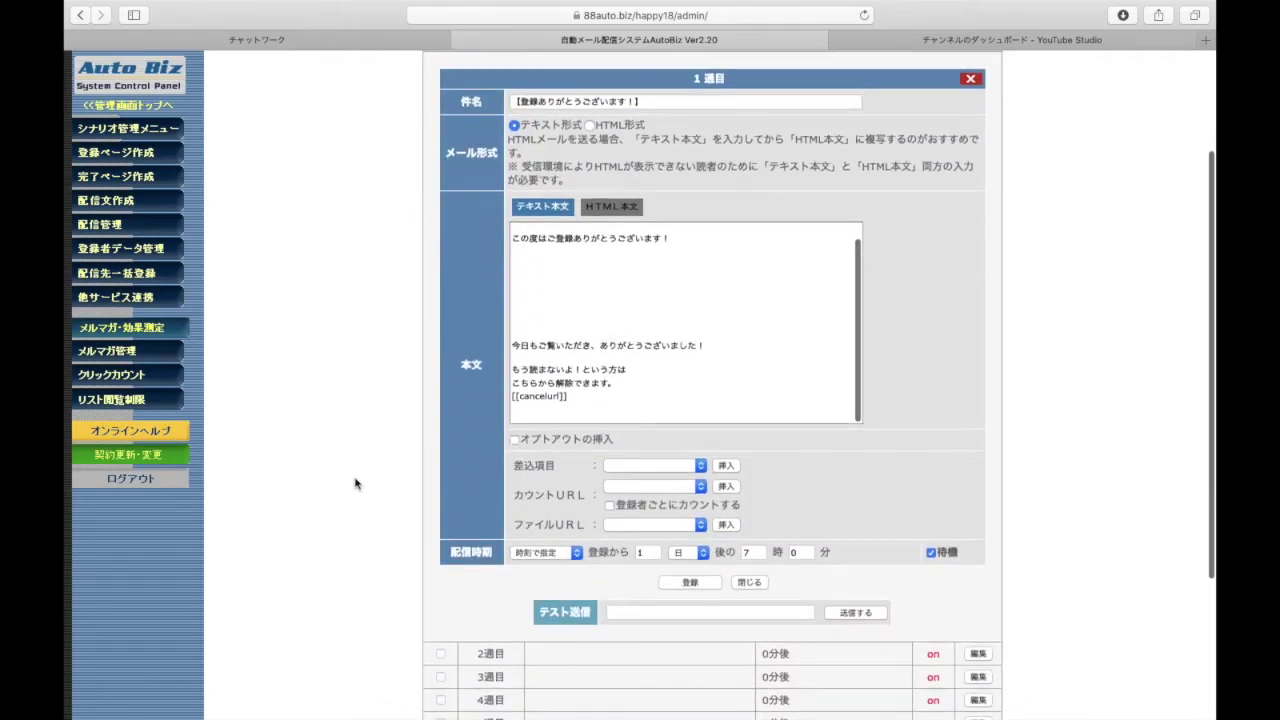
scroll(355, 484, "up", 1)
scroll(355, 484, "down", 5)
scroll(355, 484, "up", 3)
scroll(355, 484, "up", 6)
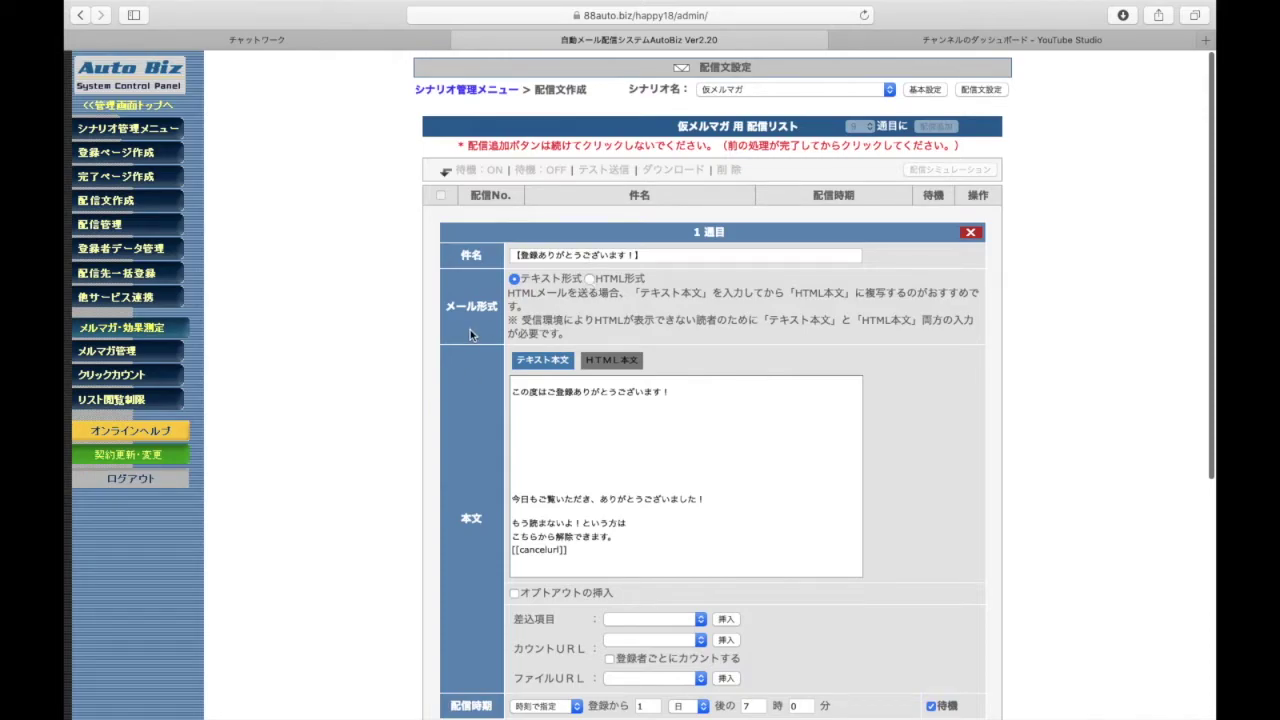
left_click(575, 400)
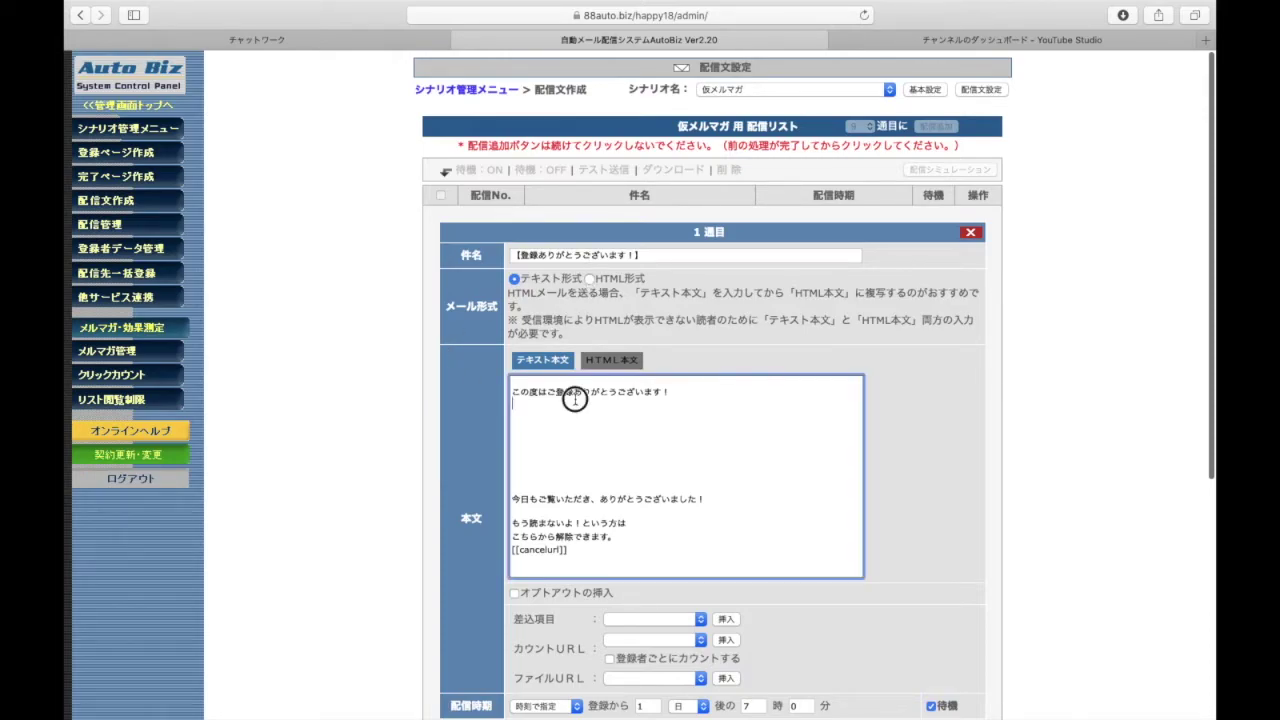
type("はじめまして、田原です")
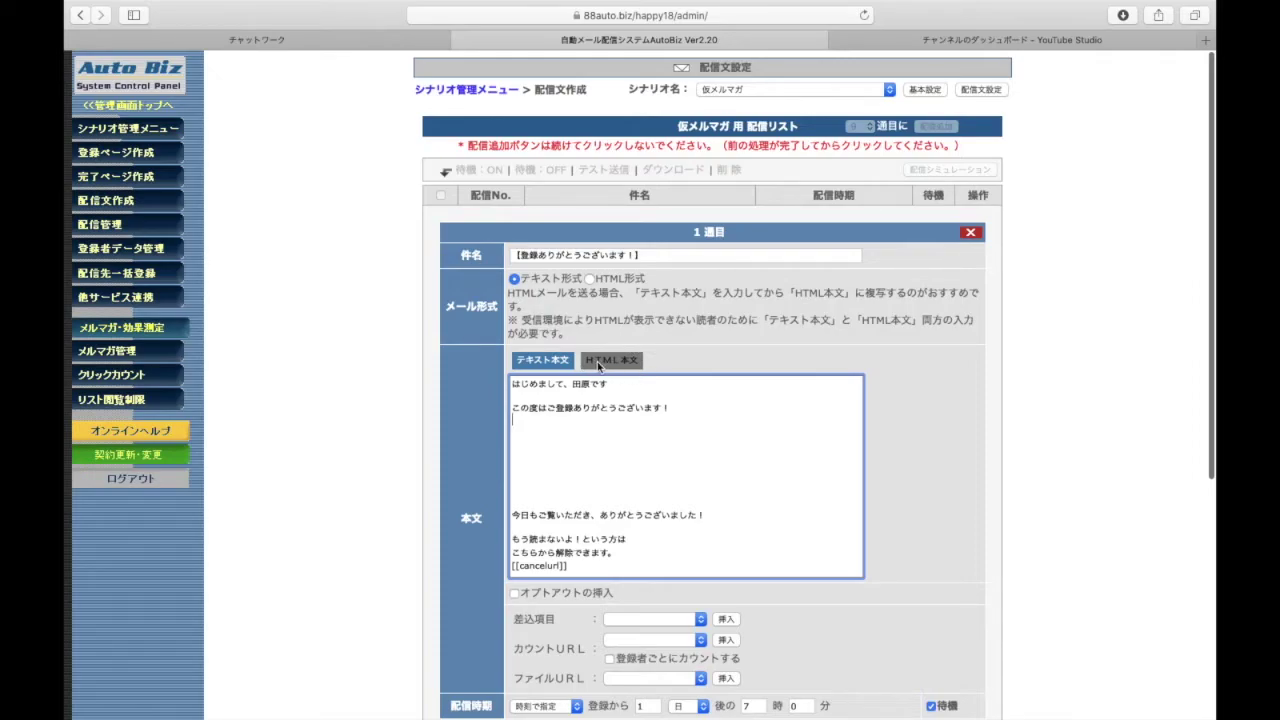
Select all of the plain-text 本文 and copy it
left_click_drag(559, 430, 546, 489)
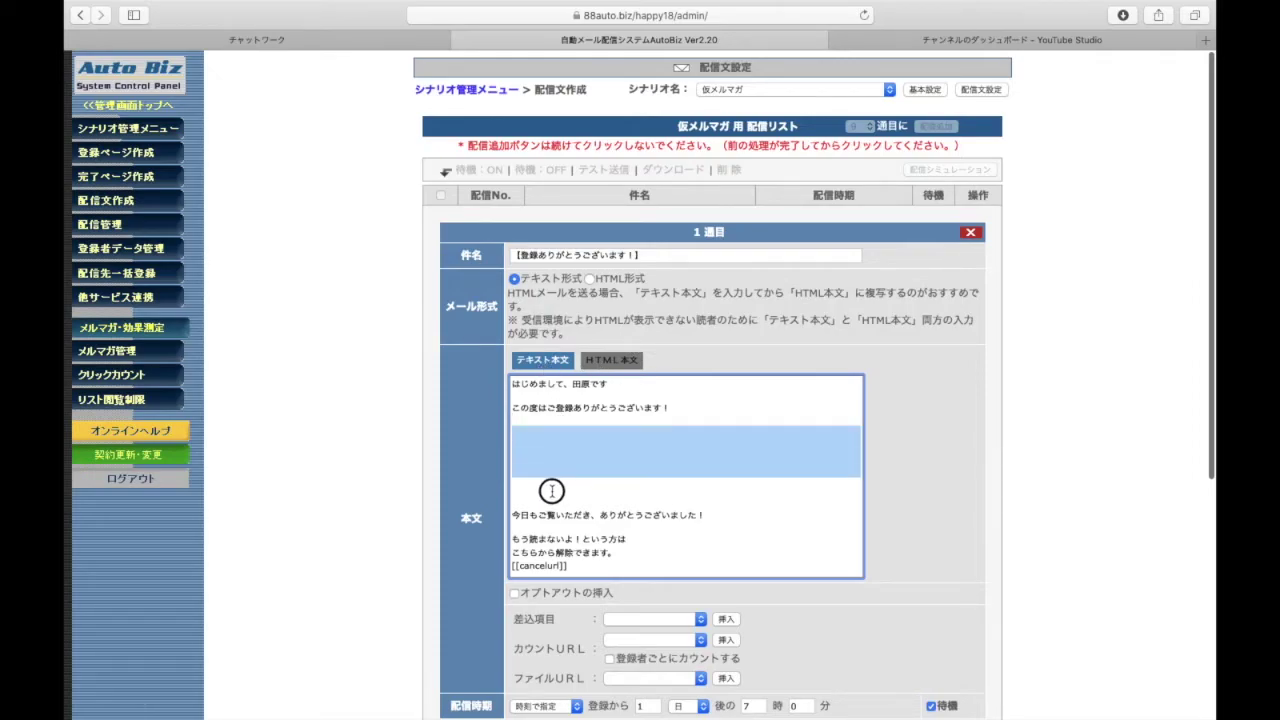
left_click(556, 487)
left_click(568, 436)
key("super+a")
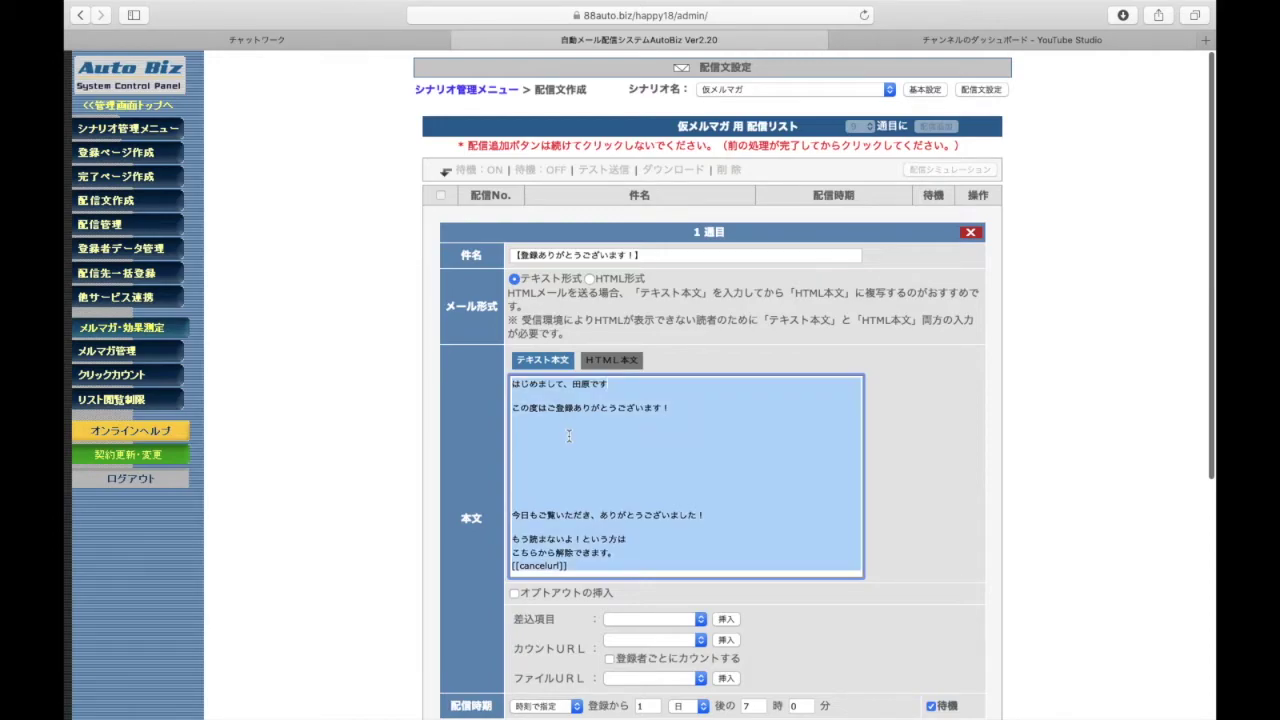
right_click(569, 441)
left_click(582, 497)
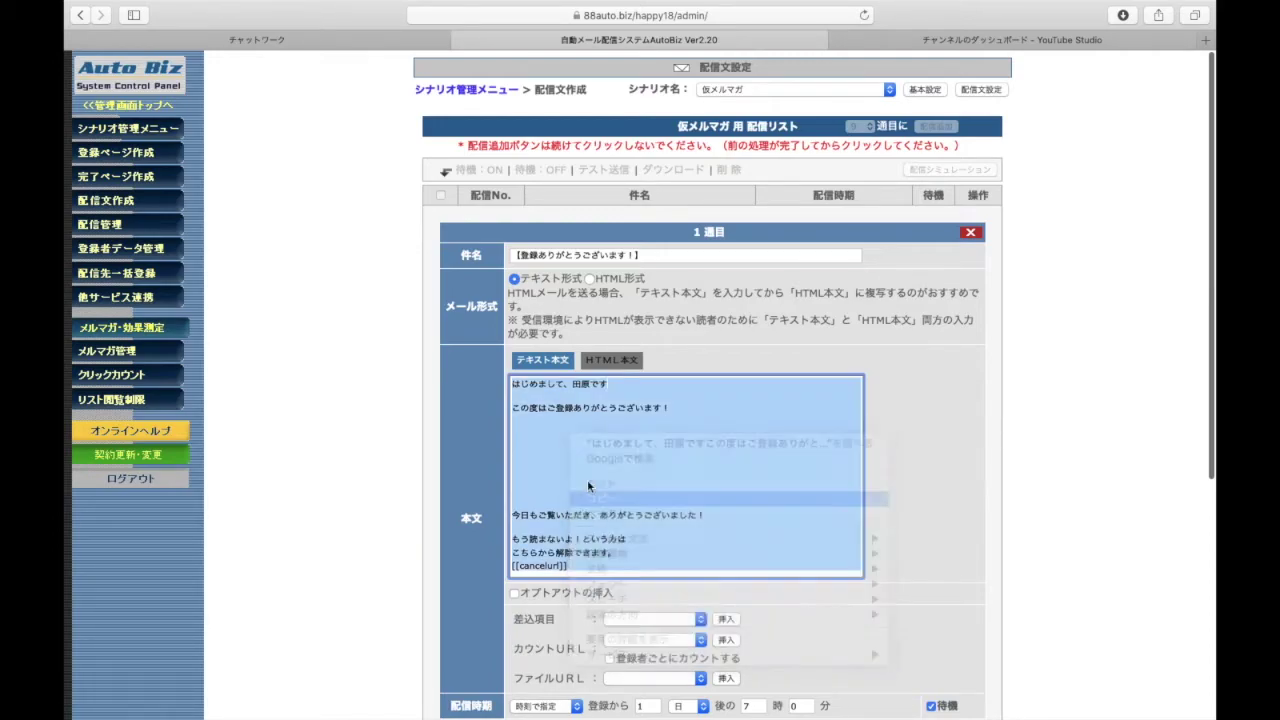
Switch the 1週目 mail to HTML形式 and bring up the empty HTML本文 editor
left_click(565, 443)
left_click(590, 280)
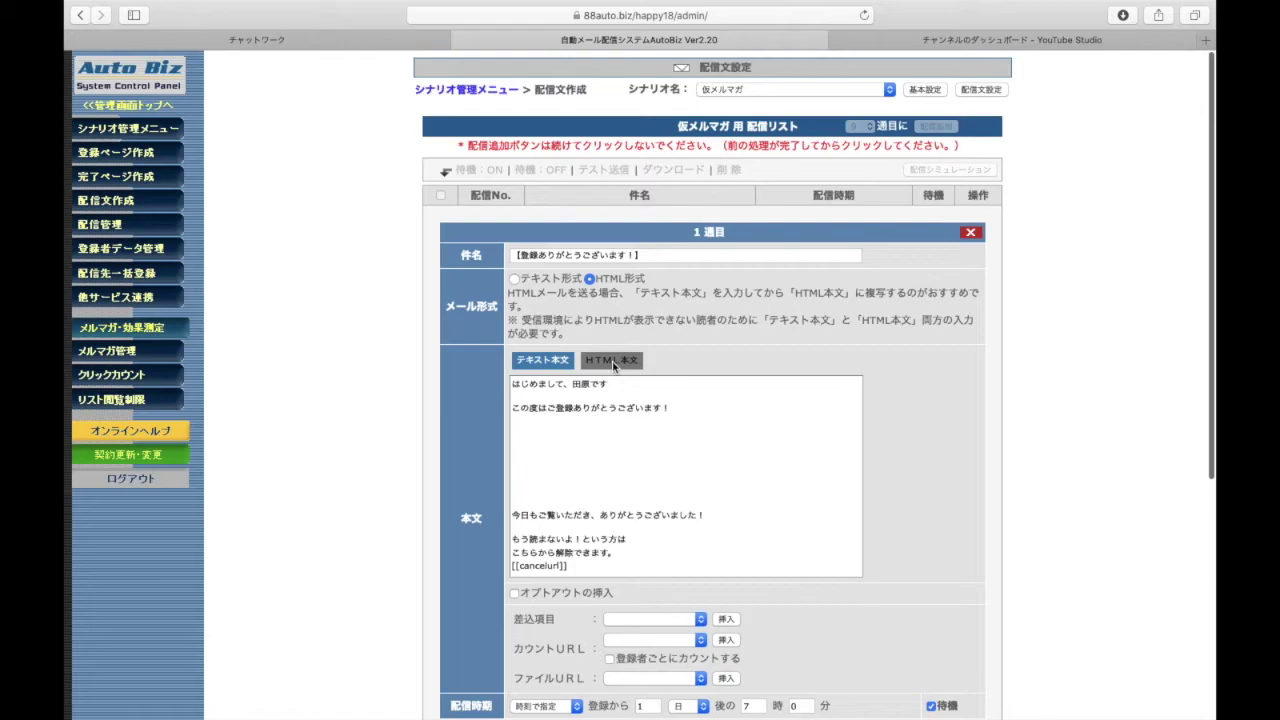
left_click(612, 361)
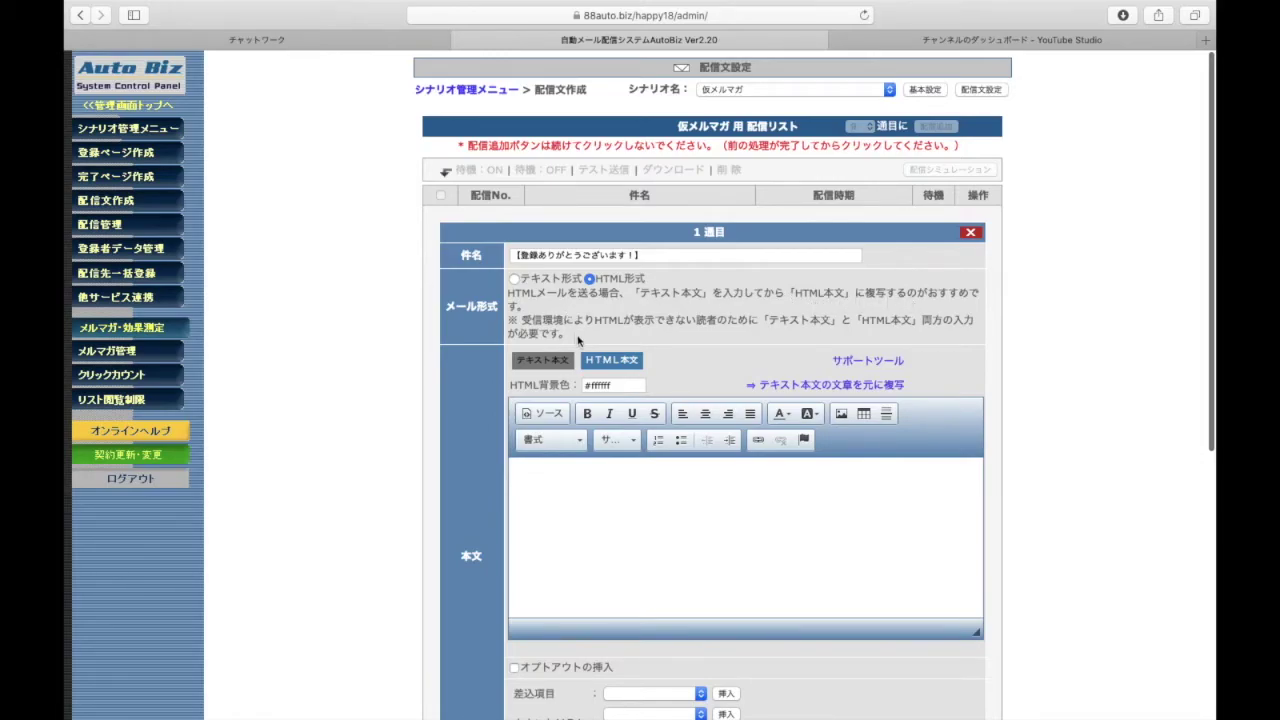
Paste the copied mail text into the HTML body and end the greeting line with 。
scroll(707, 341, "down", 1)
left_click(610, 457)
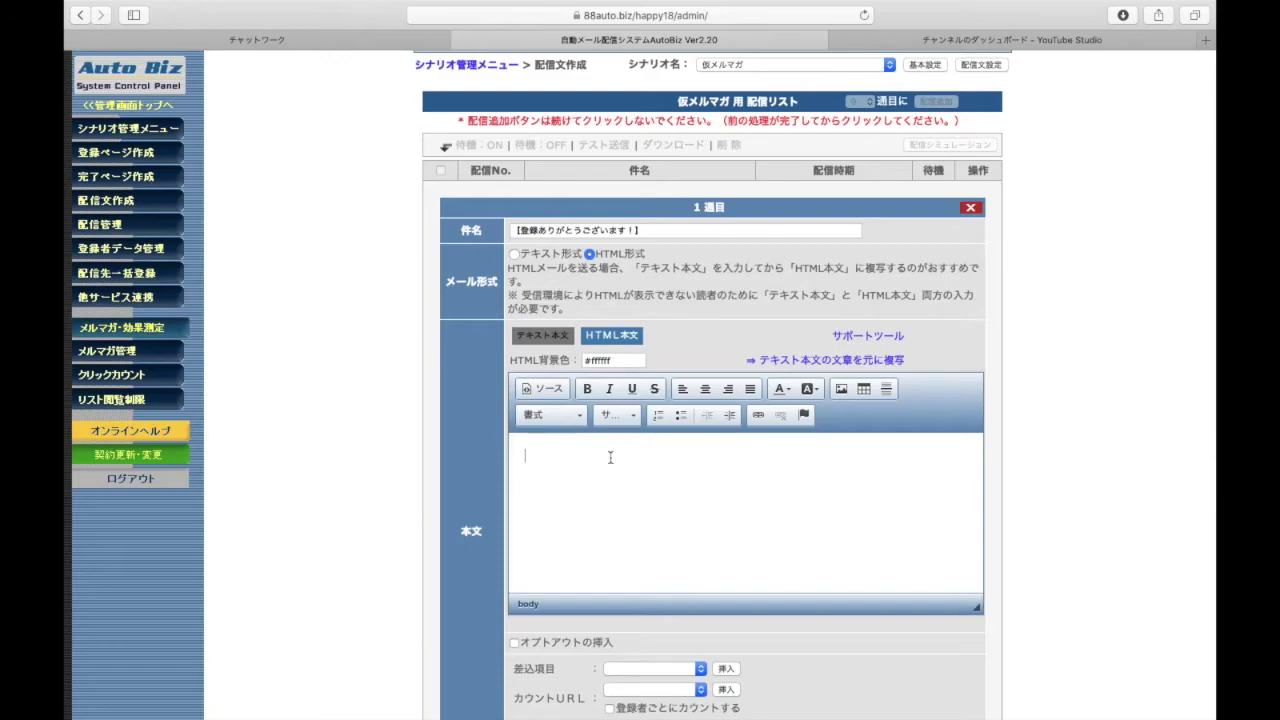
right_click(610, 457)
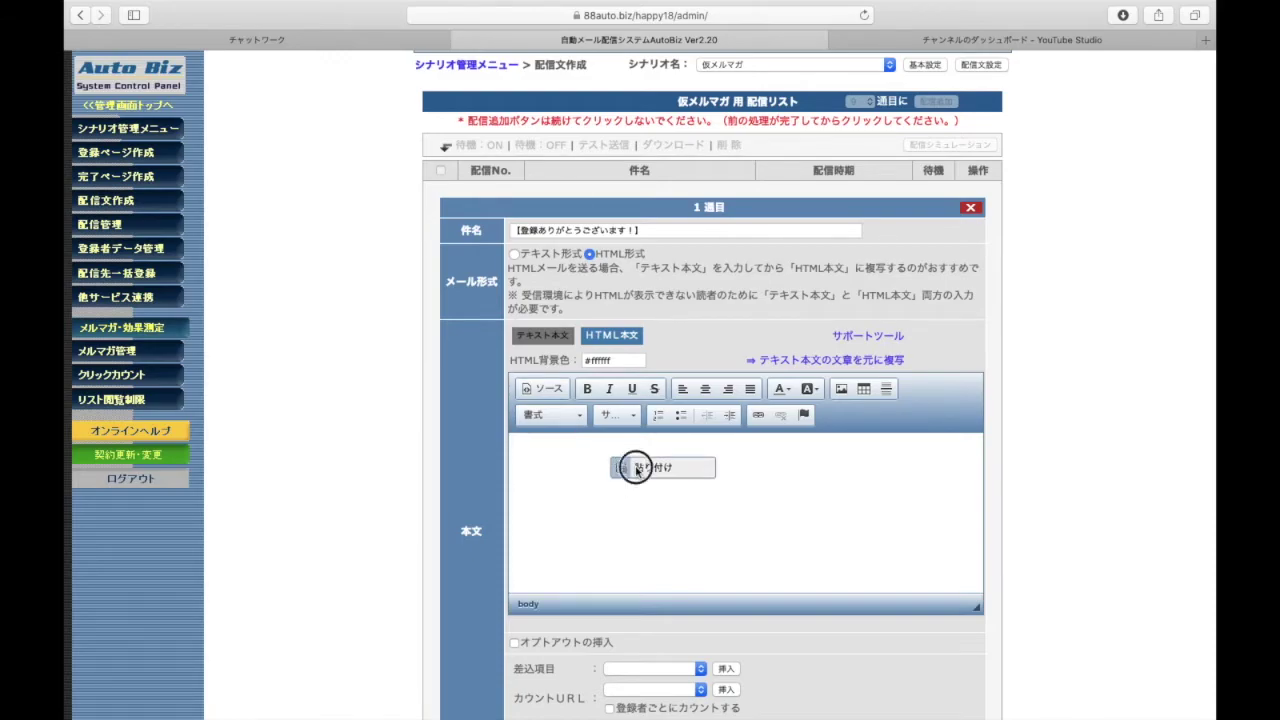
left_click(635, 465)
left_click(790, 528)
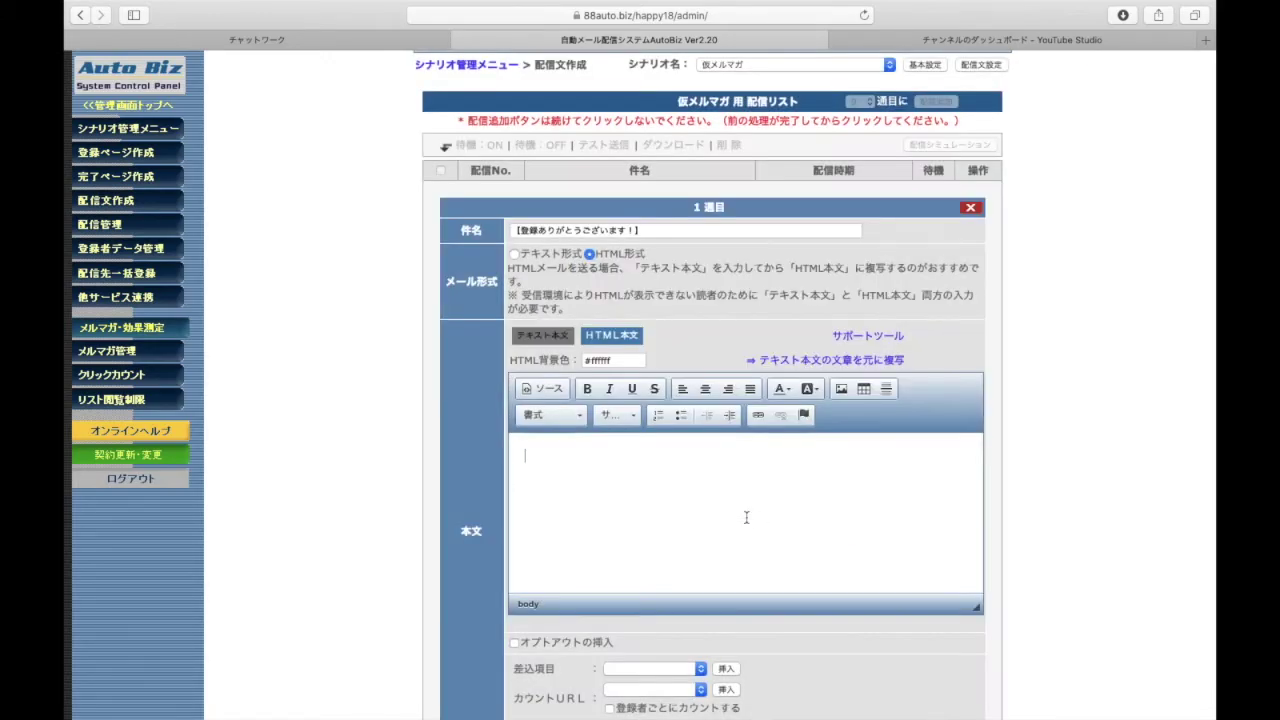
key("super+v")
scroll(718, 507, "up", 5)
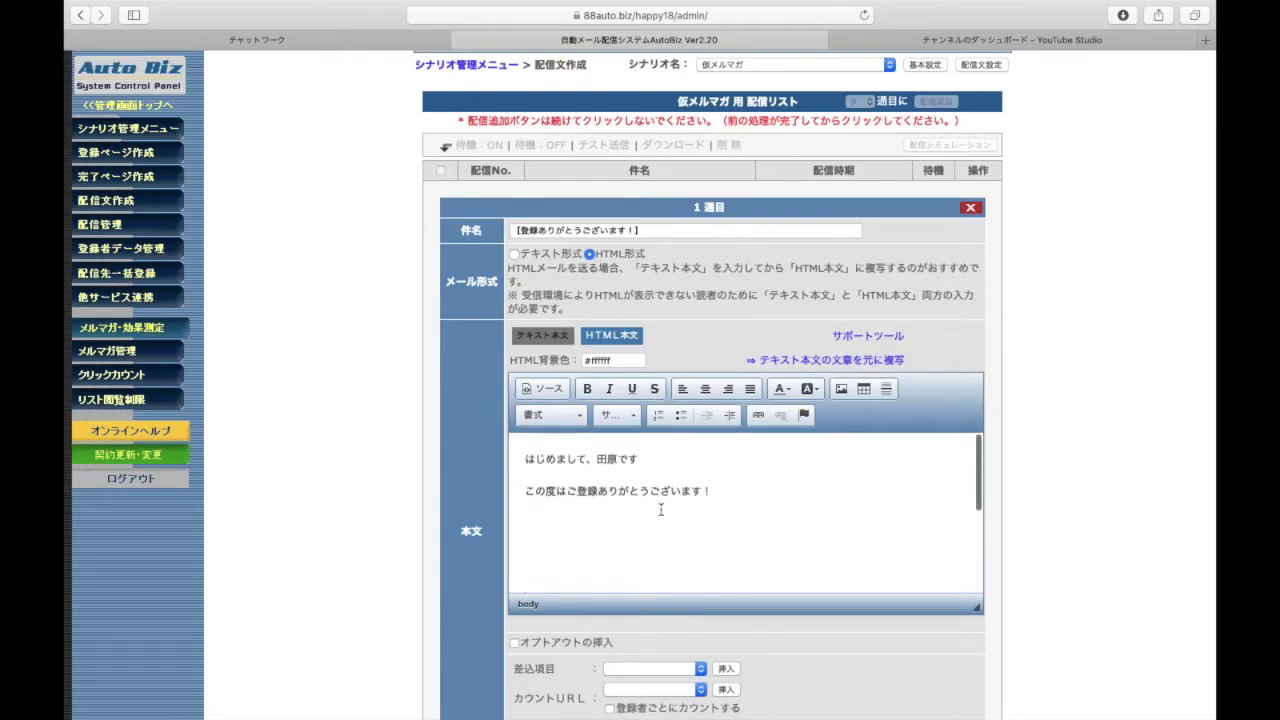
left_click(666, 457)
type("。")
key("Return")
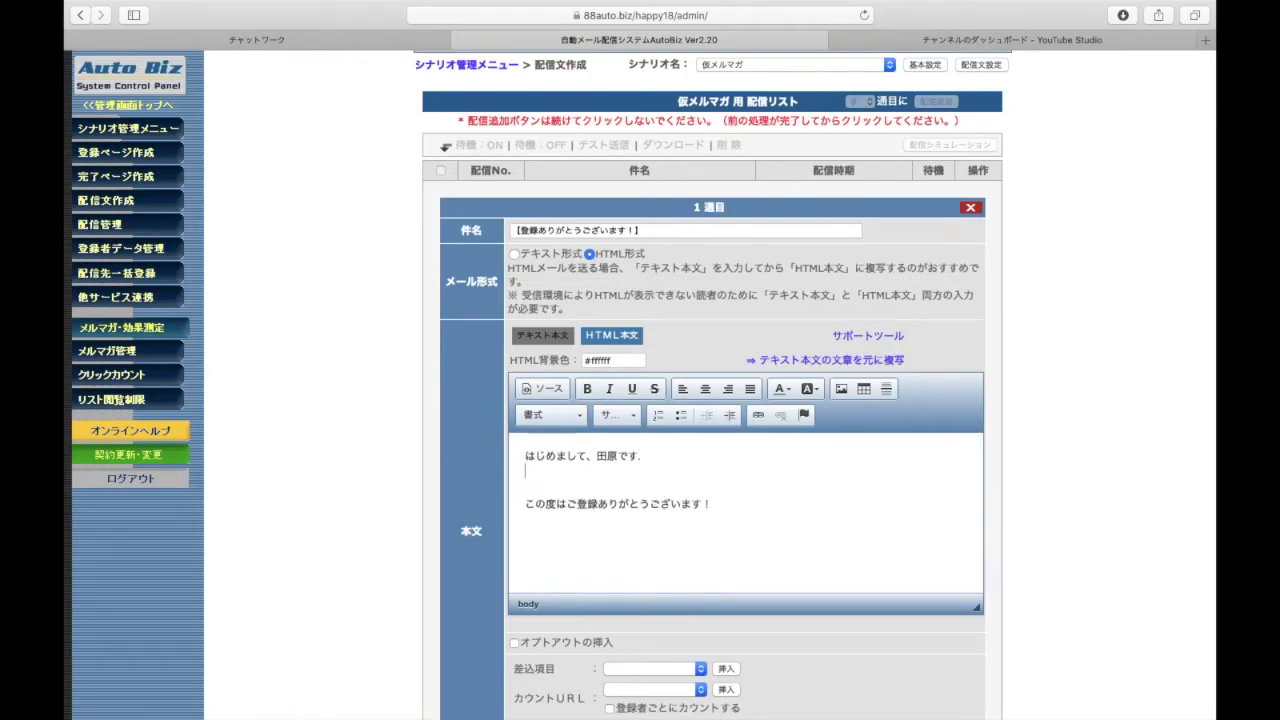
key("BackSpace")
key("BackSpace")
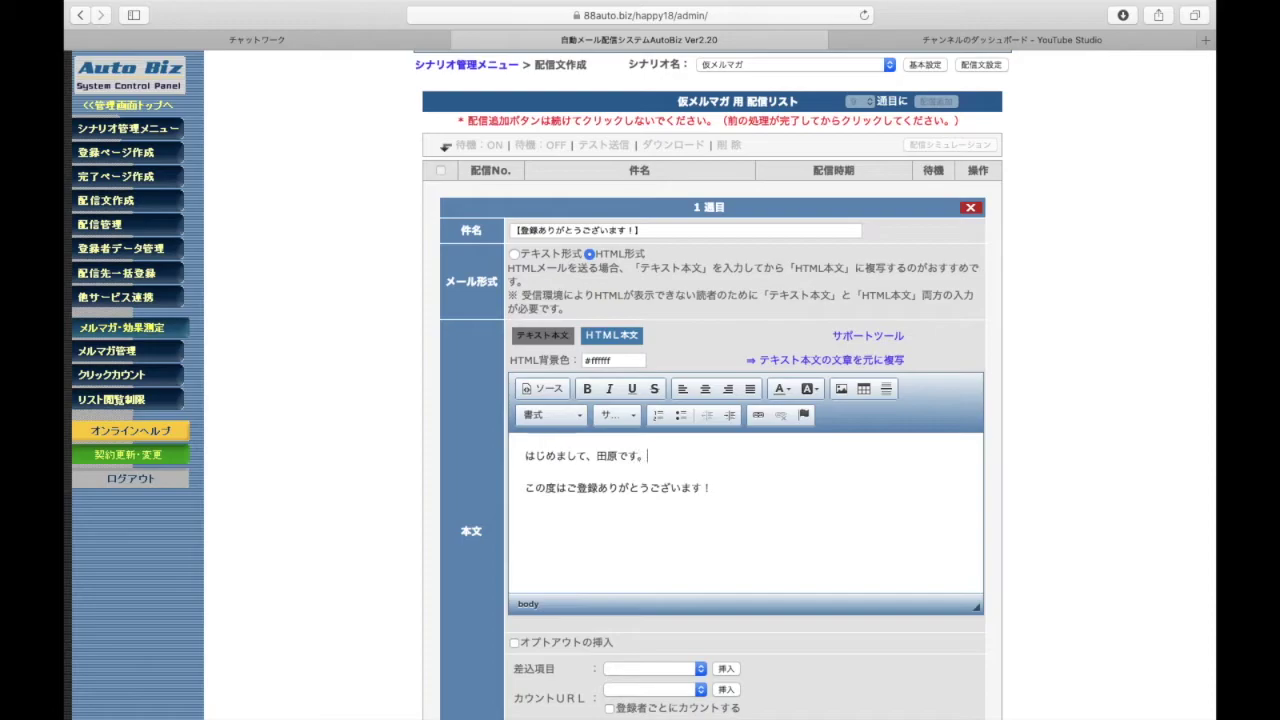
Make the この度はご登録ありがとうございます！ line bold at size 18
left_click_drag(711, 489, 515, 489)
left_click(587, 389)
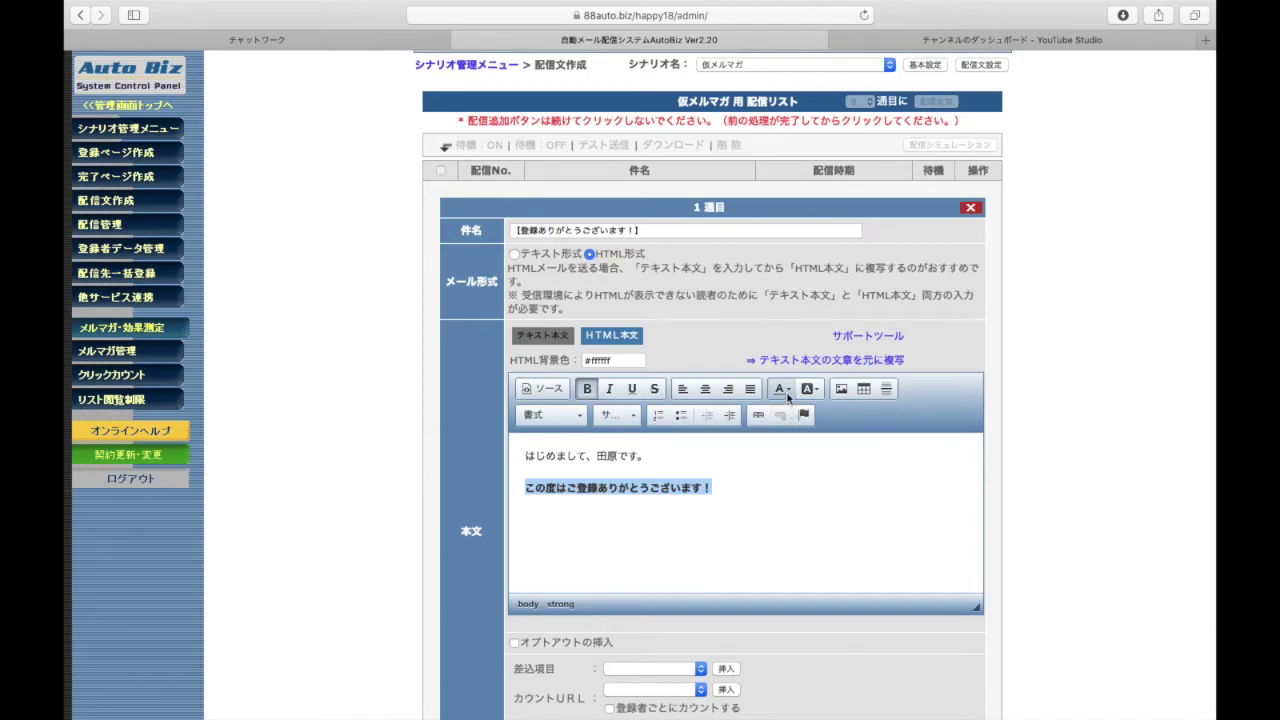
left_click(614, 415)
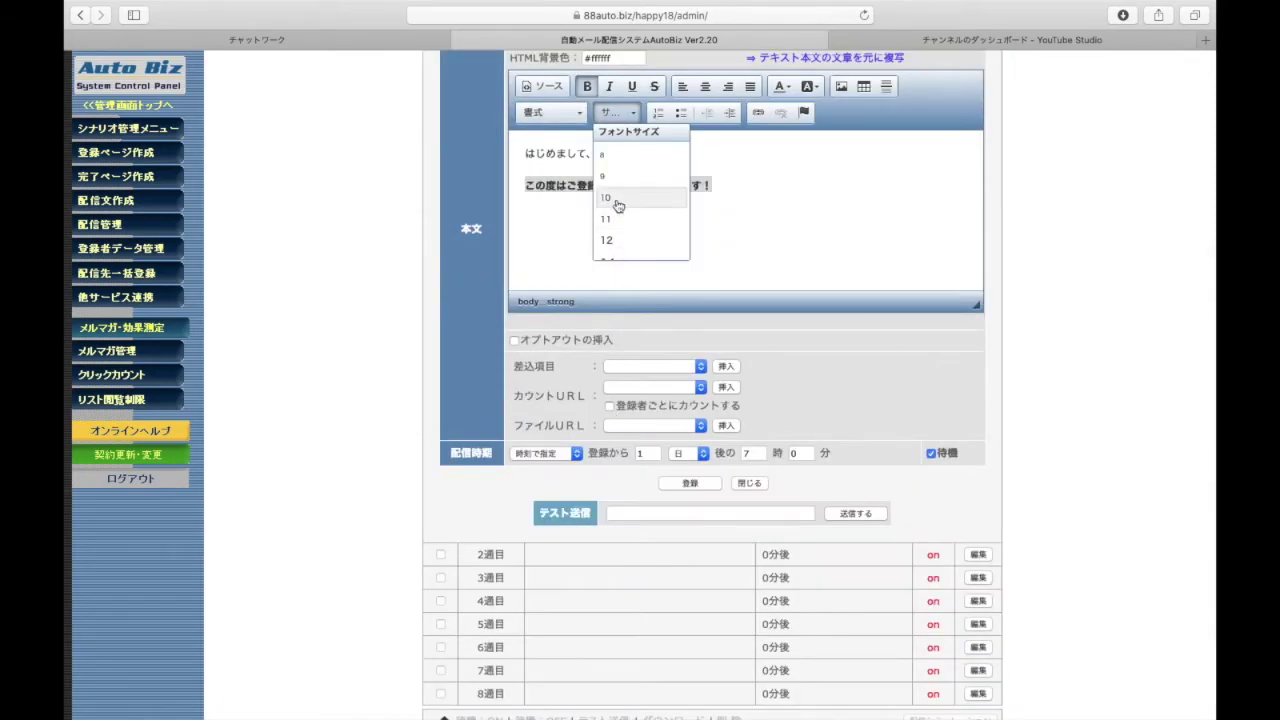
scroll(623, 240, "down", 3)
left_click(614, 226)
left_click(612, 233)
scroll(612, 236, "up", 1)
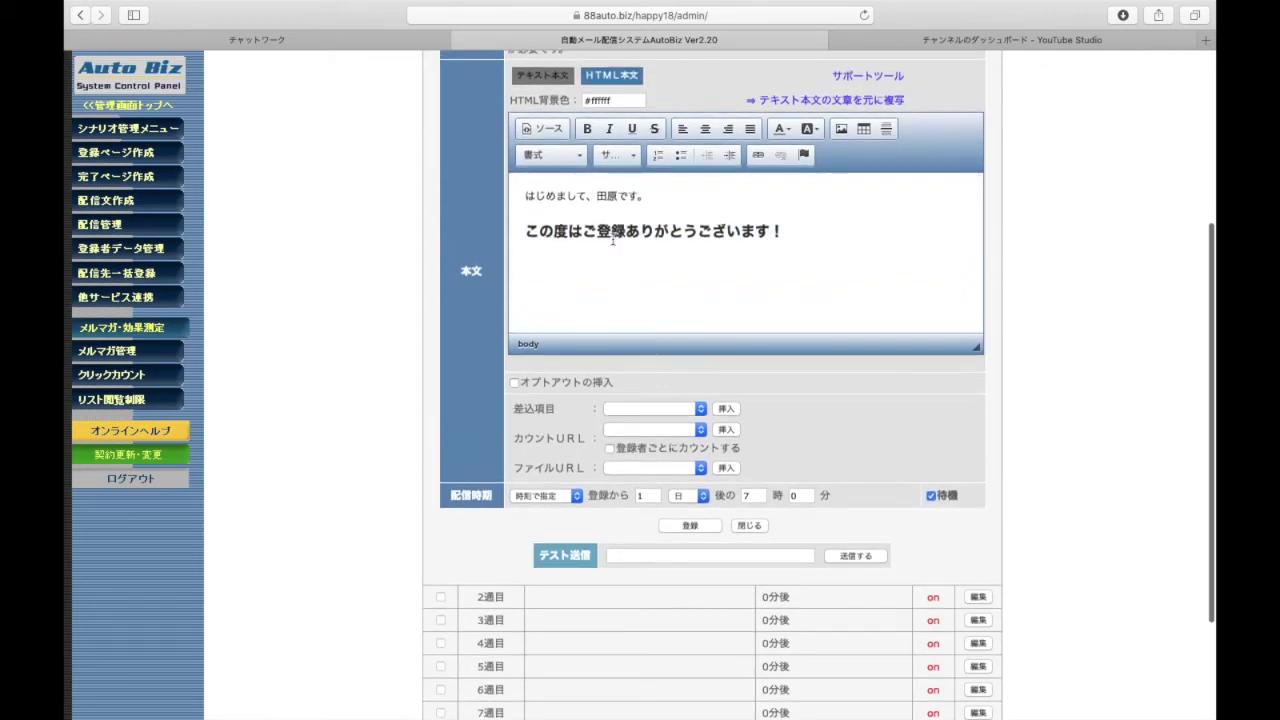
Colour ご登録 in the thanks line red
left_click_drag(586, 229, 786, 229)
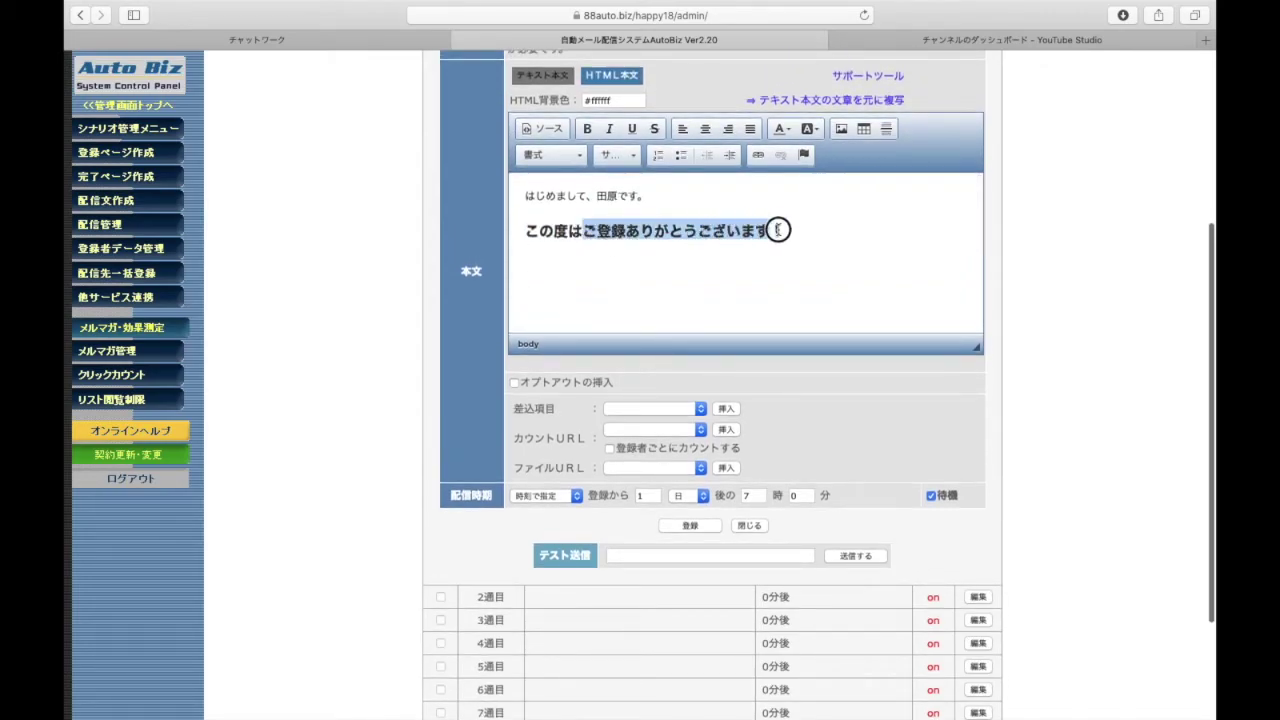
left_click(649, 240)
left_click_drag(583, 230, 631, 230)
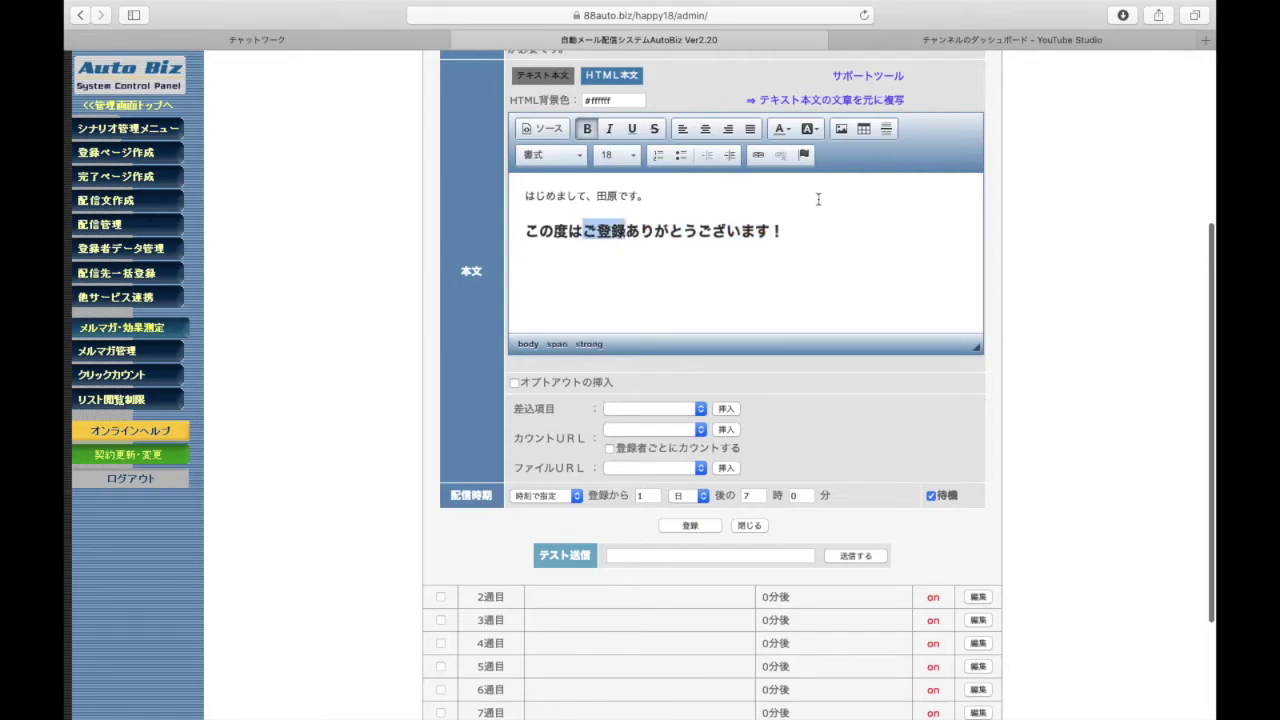
left_click(780, 128)
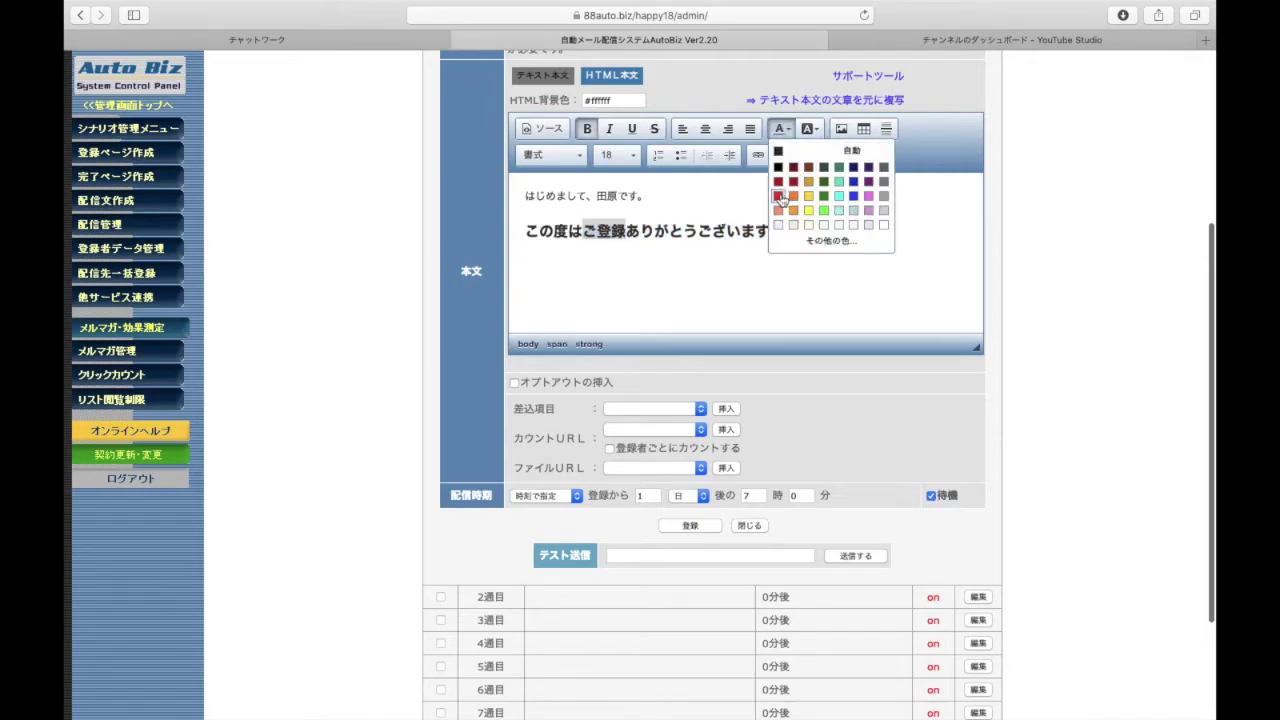
left_click(779, 196)
left_click(643, 232)
Give ありがとうございます！ a yellow background highlight
left_click_drag(643, 232, 792, 230)
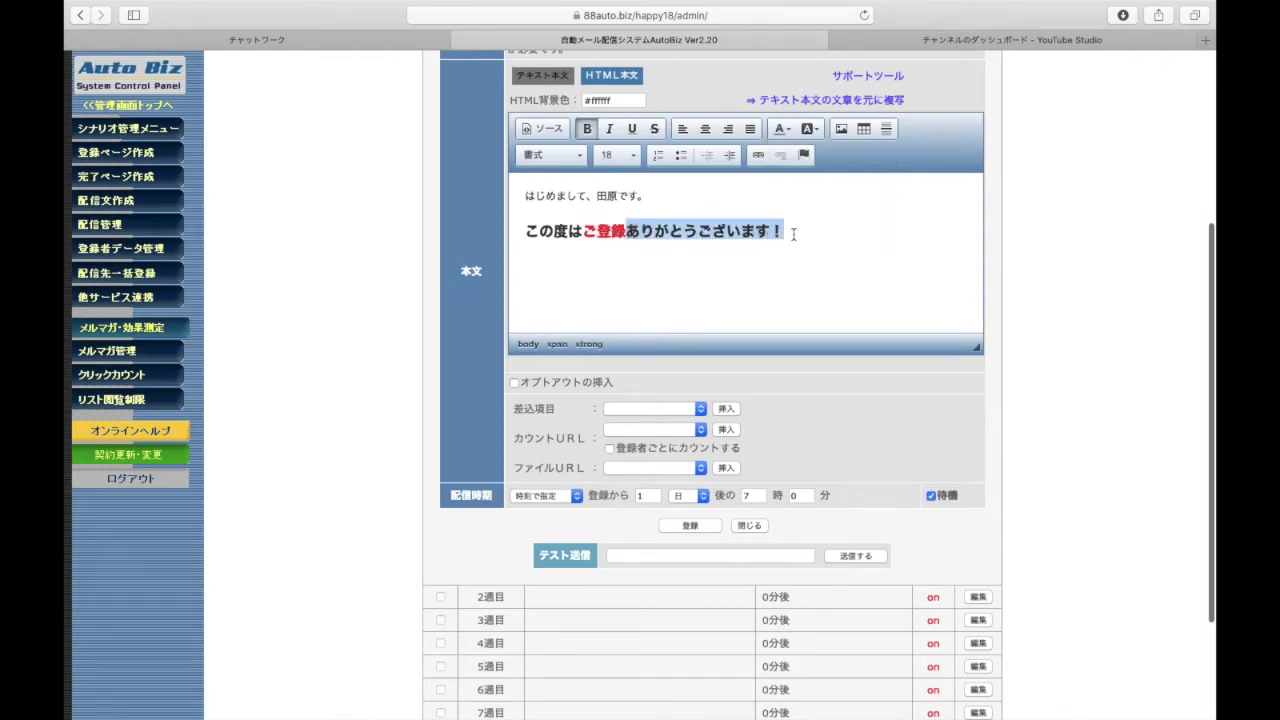
left_click(807, 128)
left_click(837, 208)
left_click(826, 231)
left_click(790, 288)
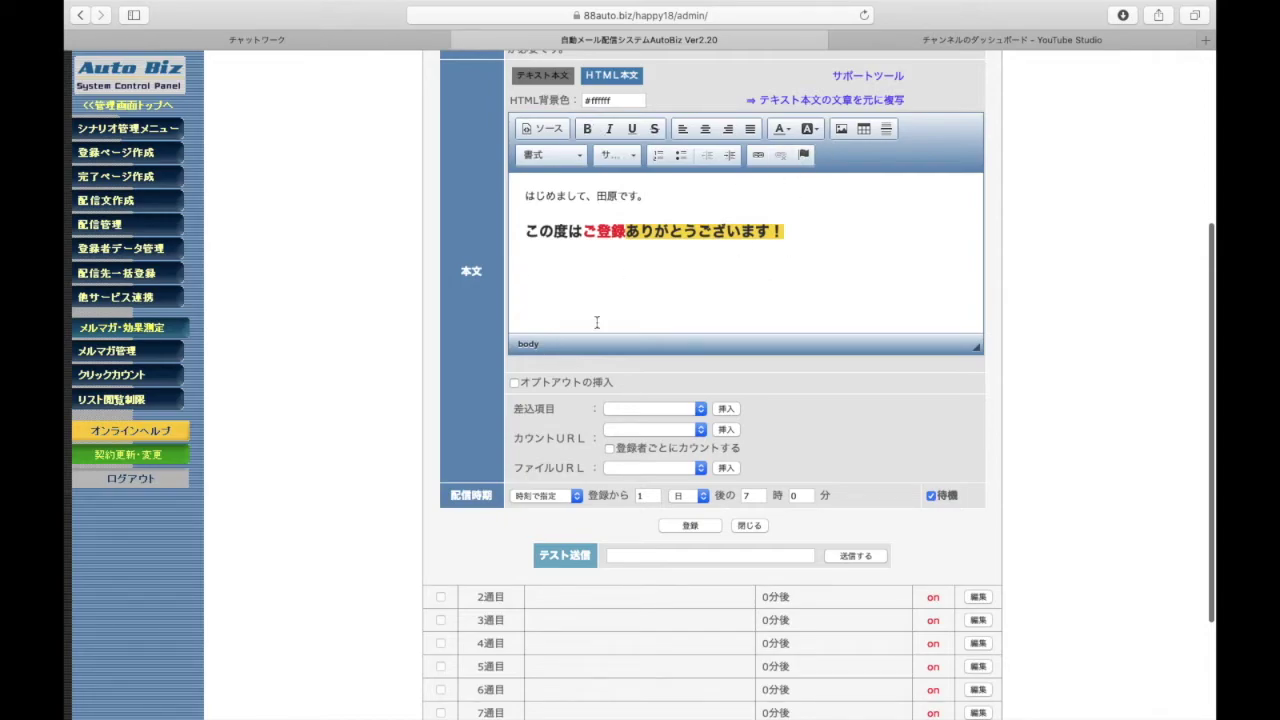
scroll(597, 322, "up", 1)
scroll(393, 293, "up", 1)
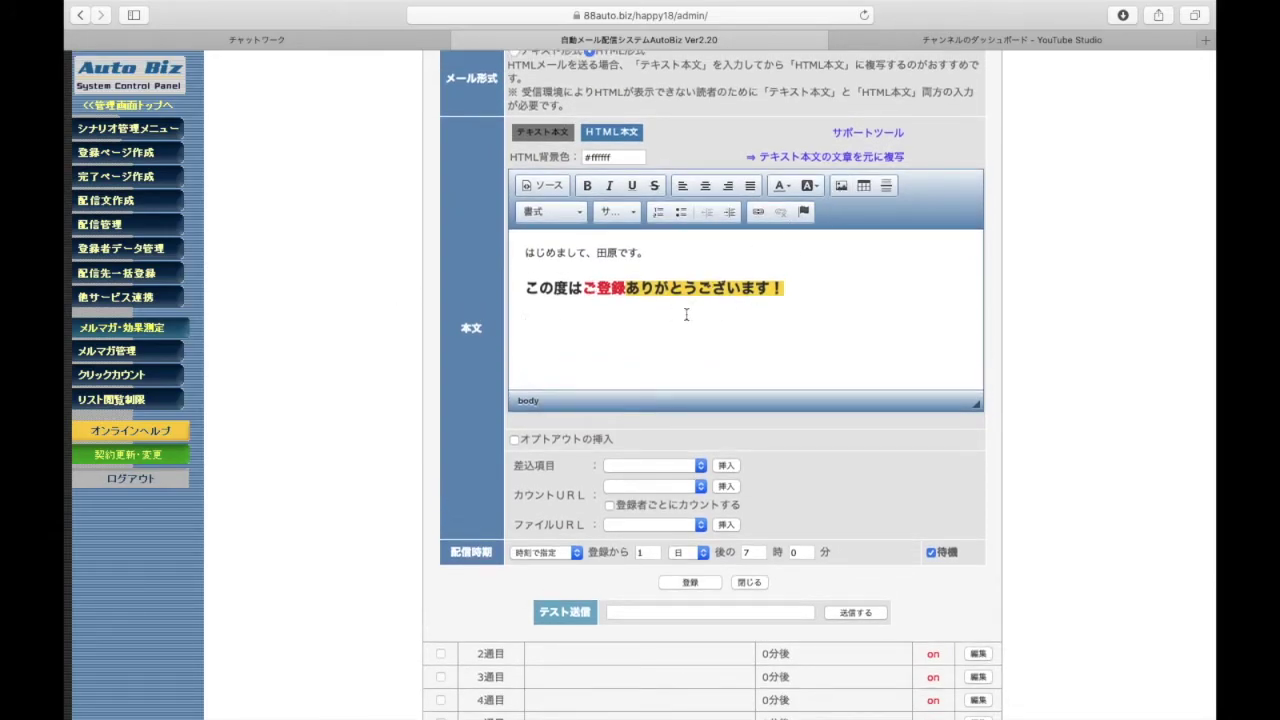
left_click(841, 186)
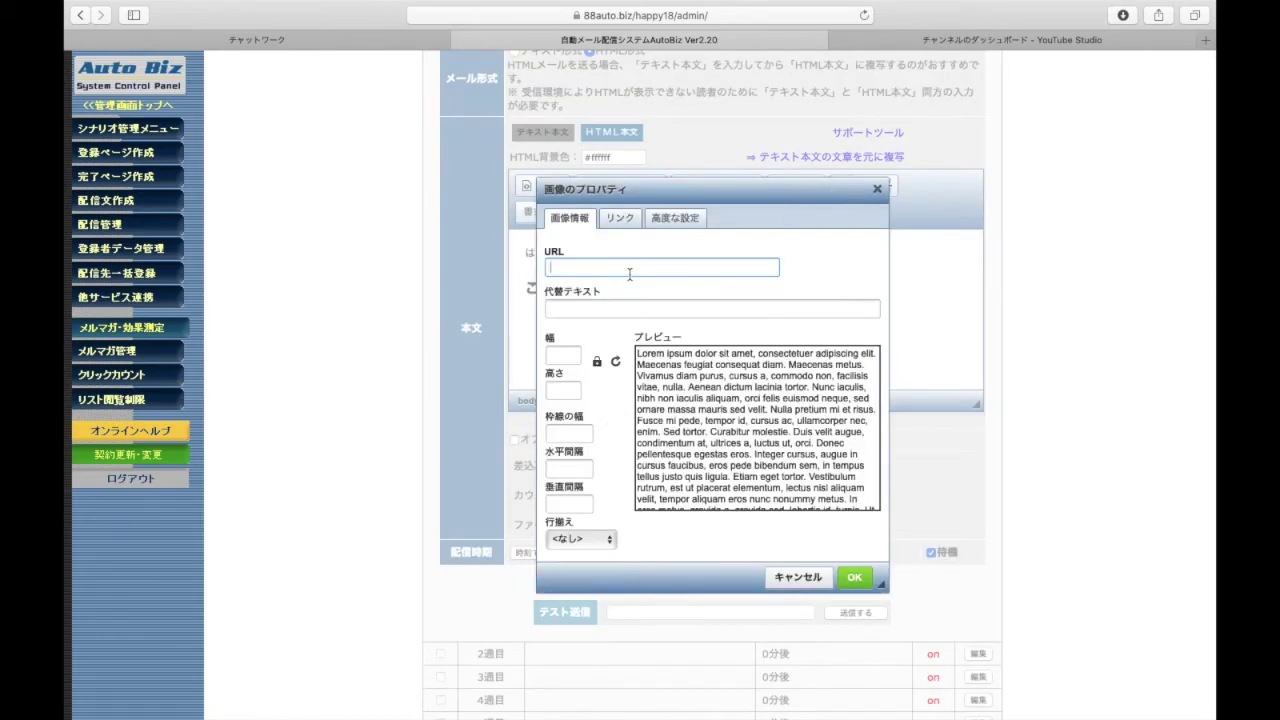
left_click(620, 218)
left_click(569, 218)
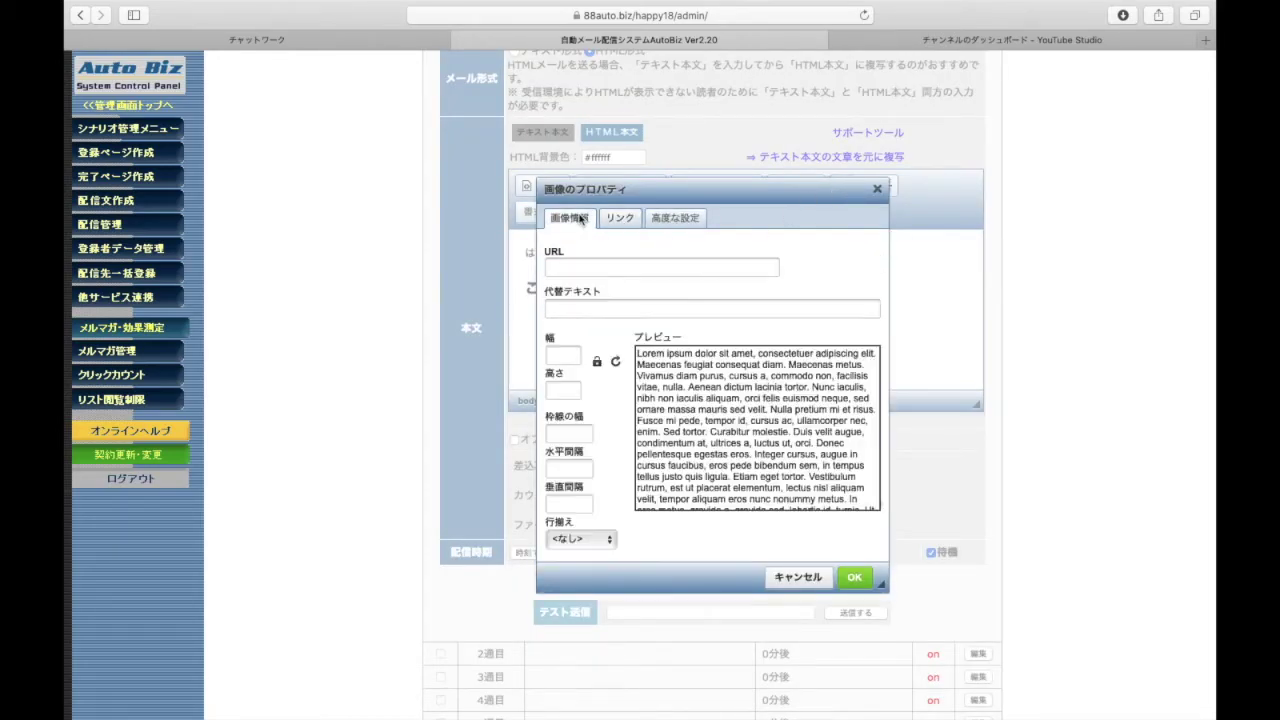
left_click(812, 580)
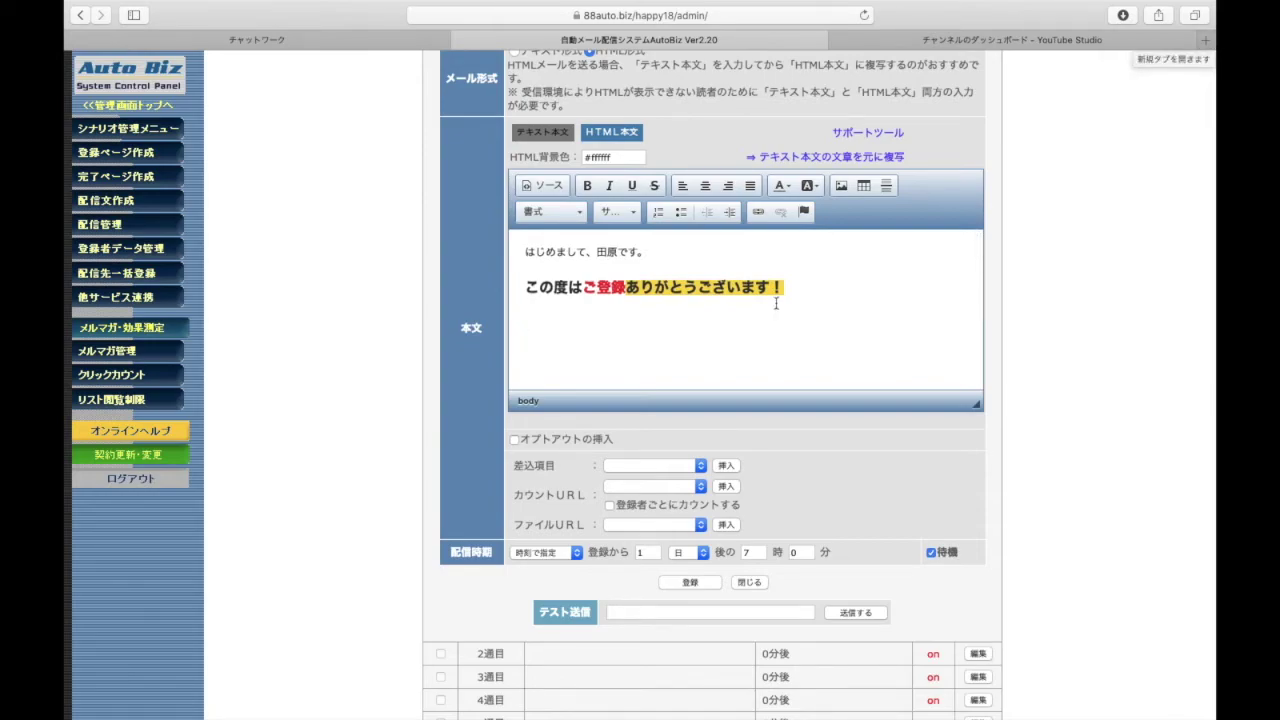
Open the 公式ブログ WordPress admin in a new Safari tab and log in with the saved credentials
left_click(1205, 40)
left_click(684, 392)
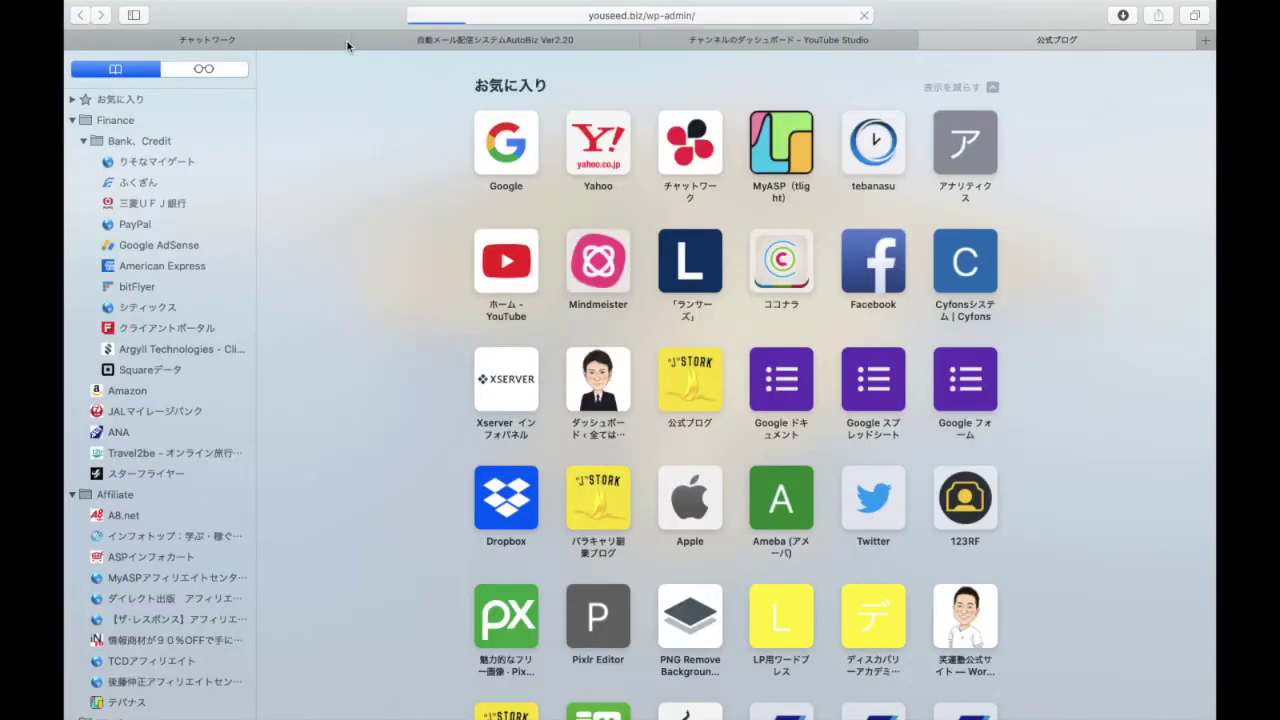
key("Down")
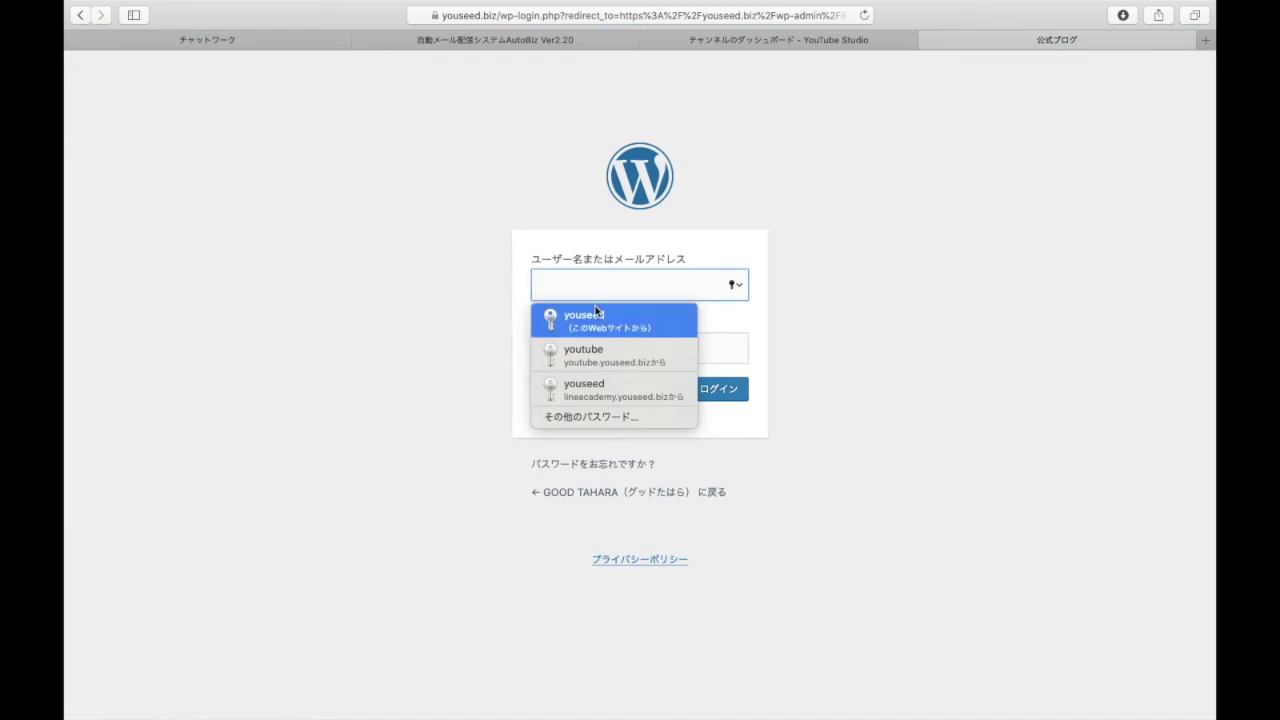
key("Return")
left_click(718, 388)
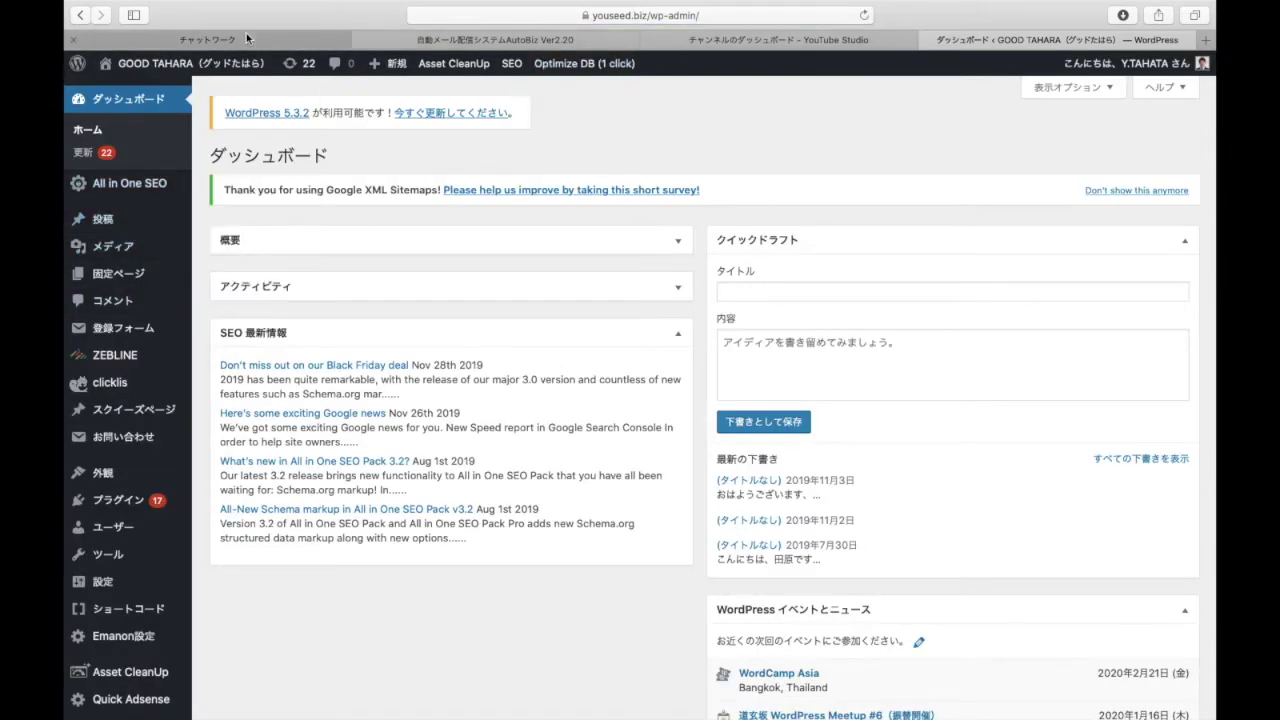
Move the image file 001.jpg onto the Finder desktop
left_click(124, 33)
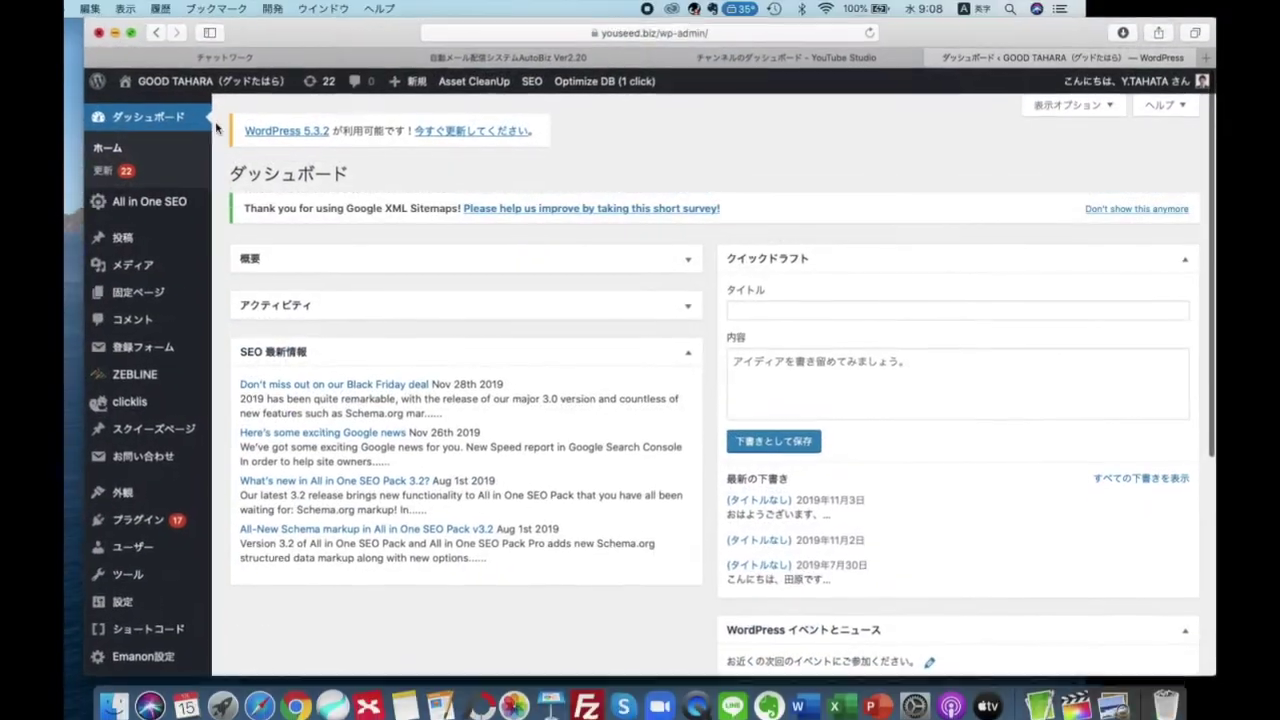
left_click_drag(266, 31, 366, 193)
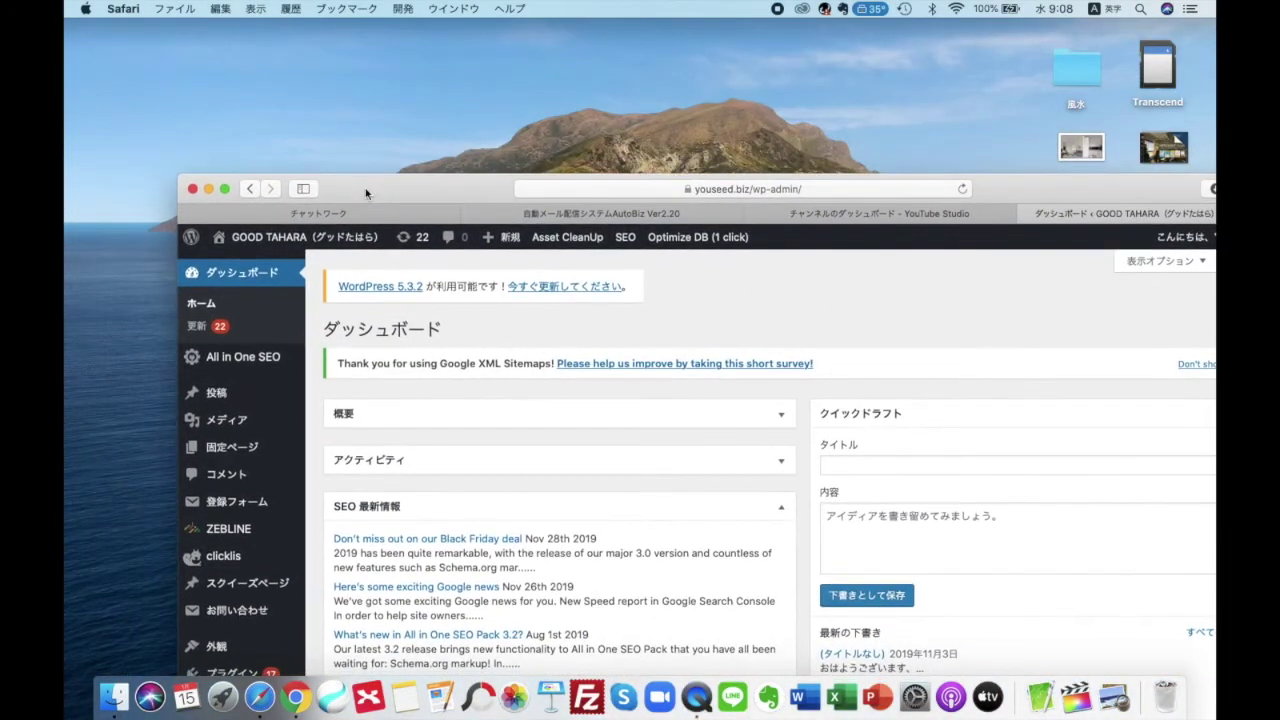
left_click_drag(1085, 150, 152, 88)
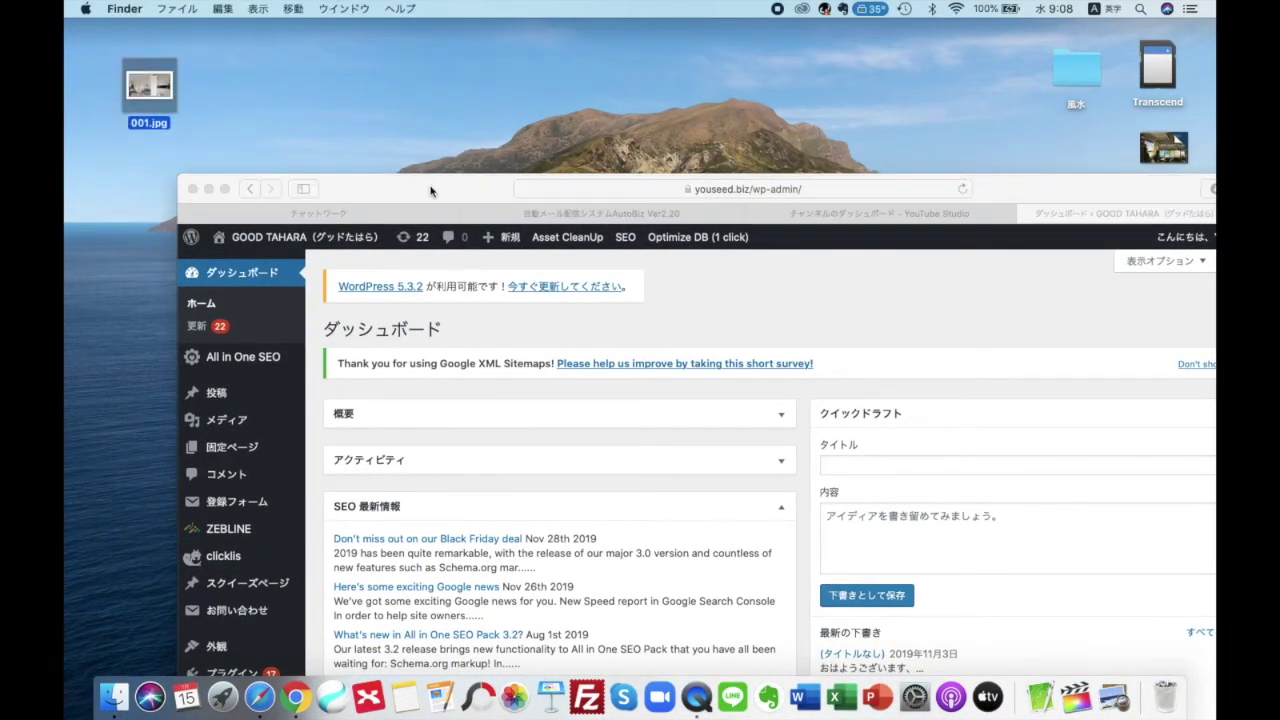
left_click_drag(434, 190, 432, 12)
left_click_drag(148, 92, 752, 358)
Bring the browser back and show the WordPress dashboard tab
left_click(500, 60)
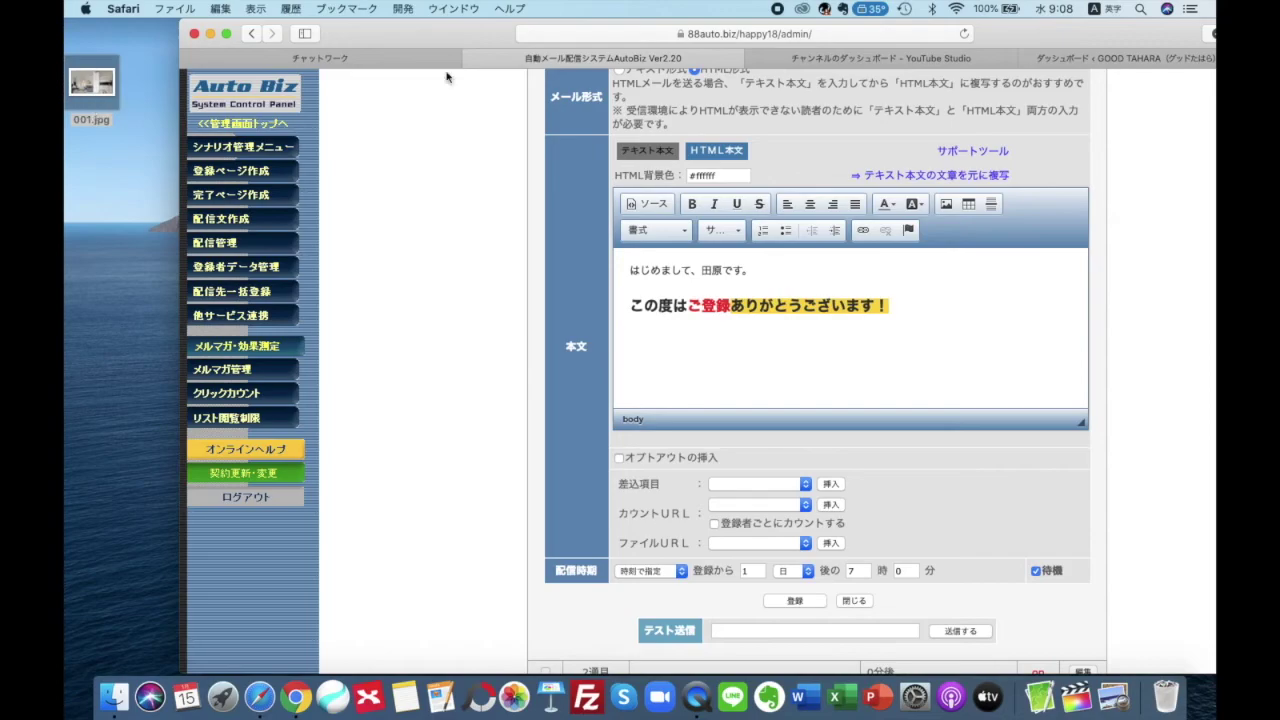
left_click_drag(1006, 38, 959, 38)
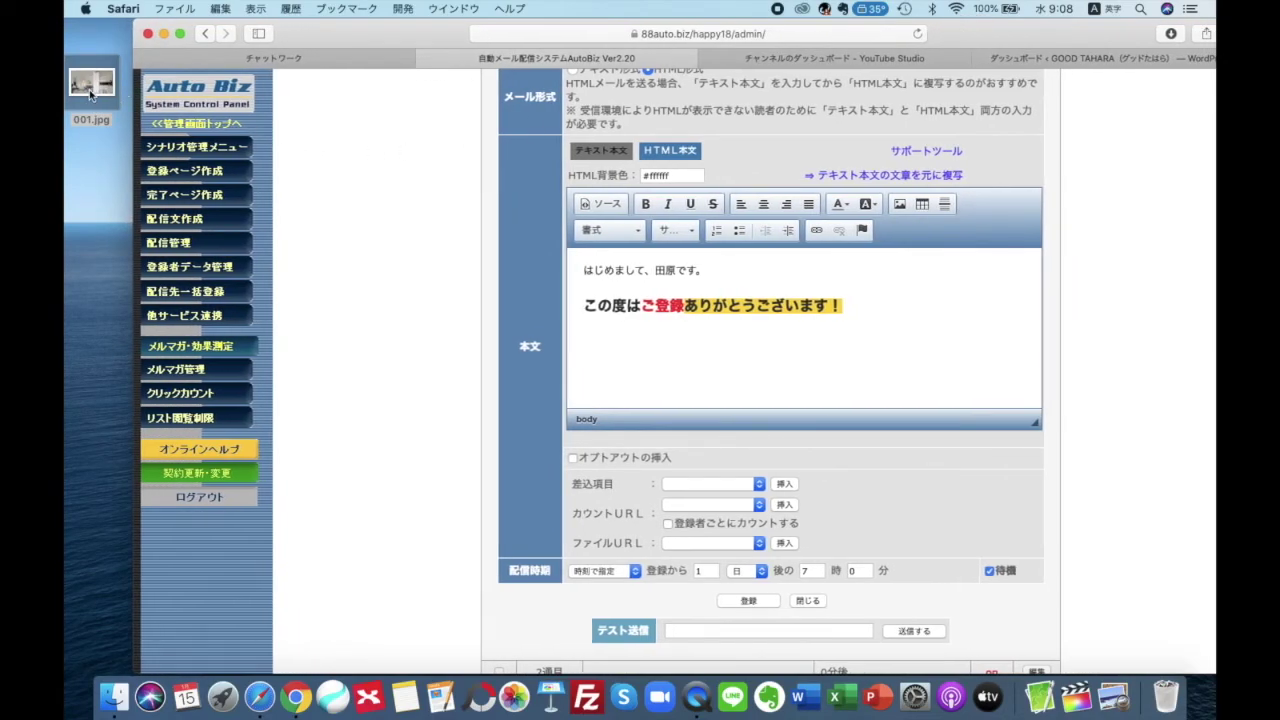
left_click(1033, 60)
mouse_move(209, 84)
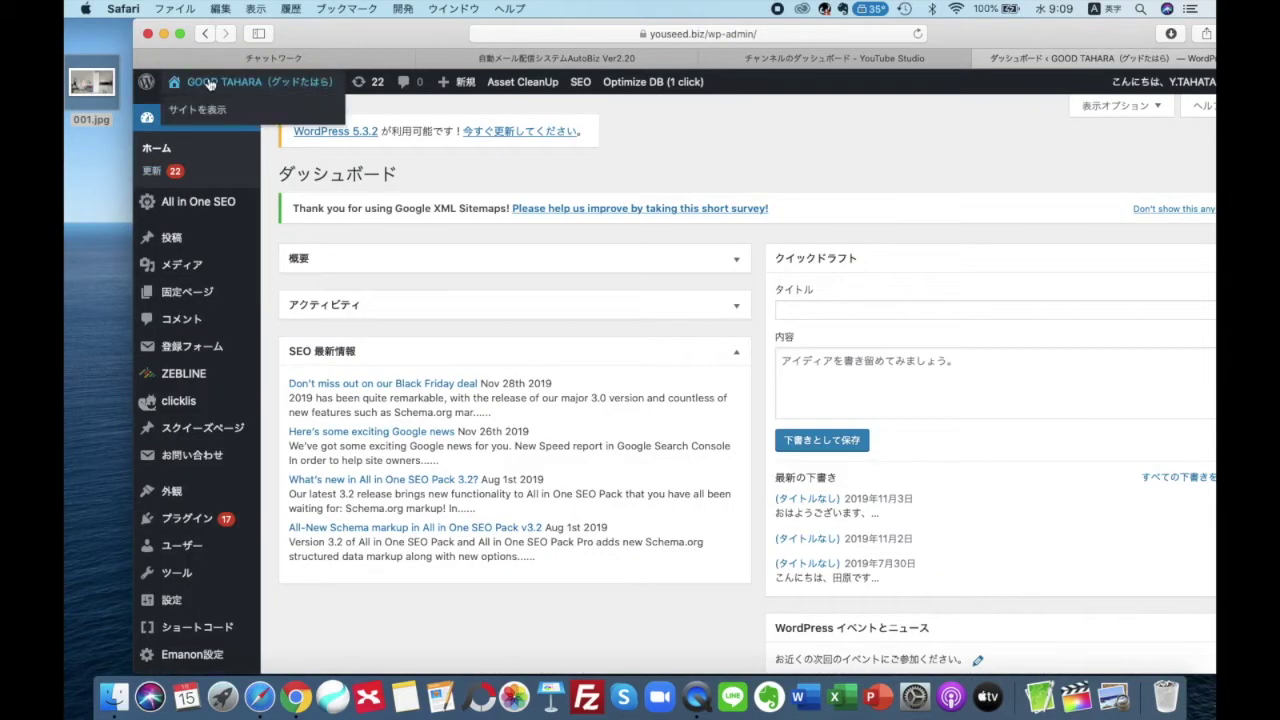
Upload 001.jpg from the desktop to the WordPress media library via 新規追加
left_click(195, 267)
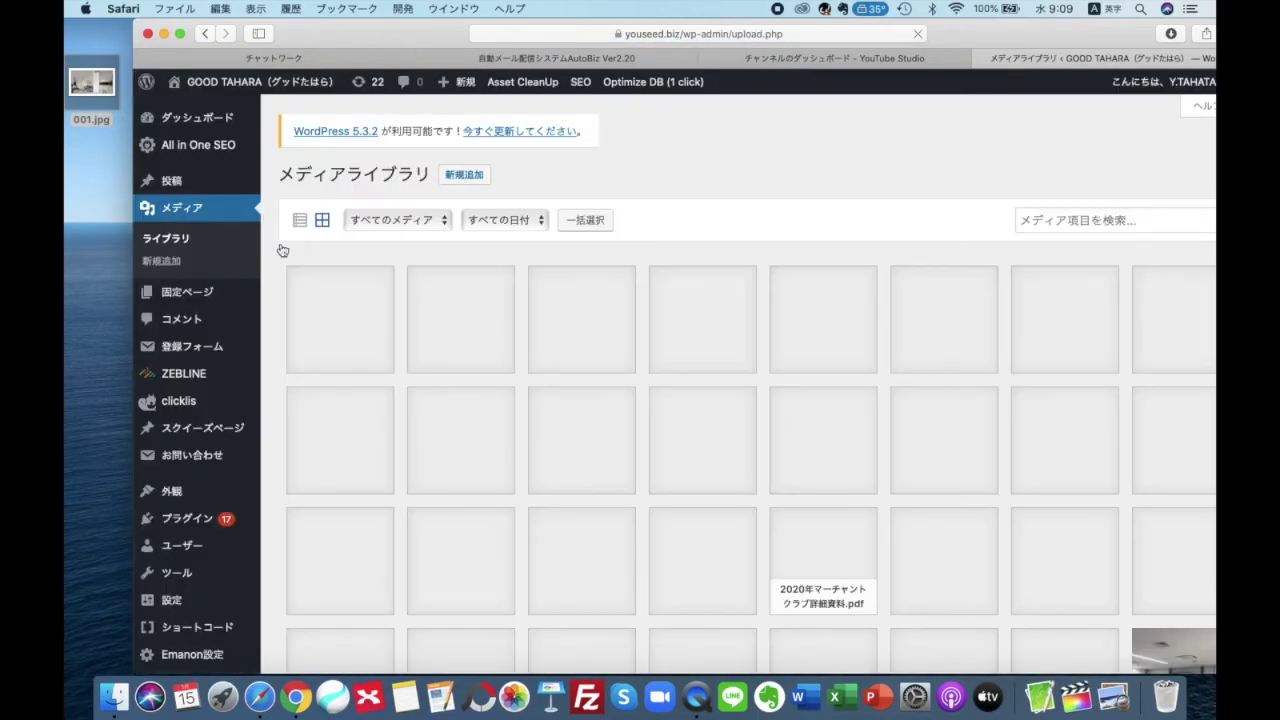
left_click(459, 176)
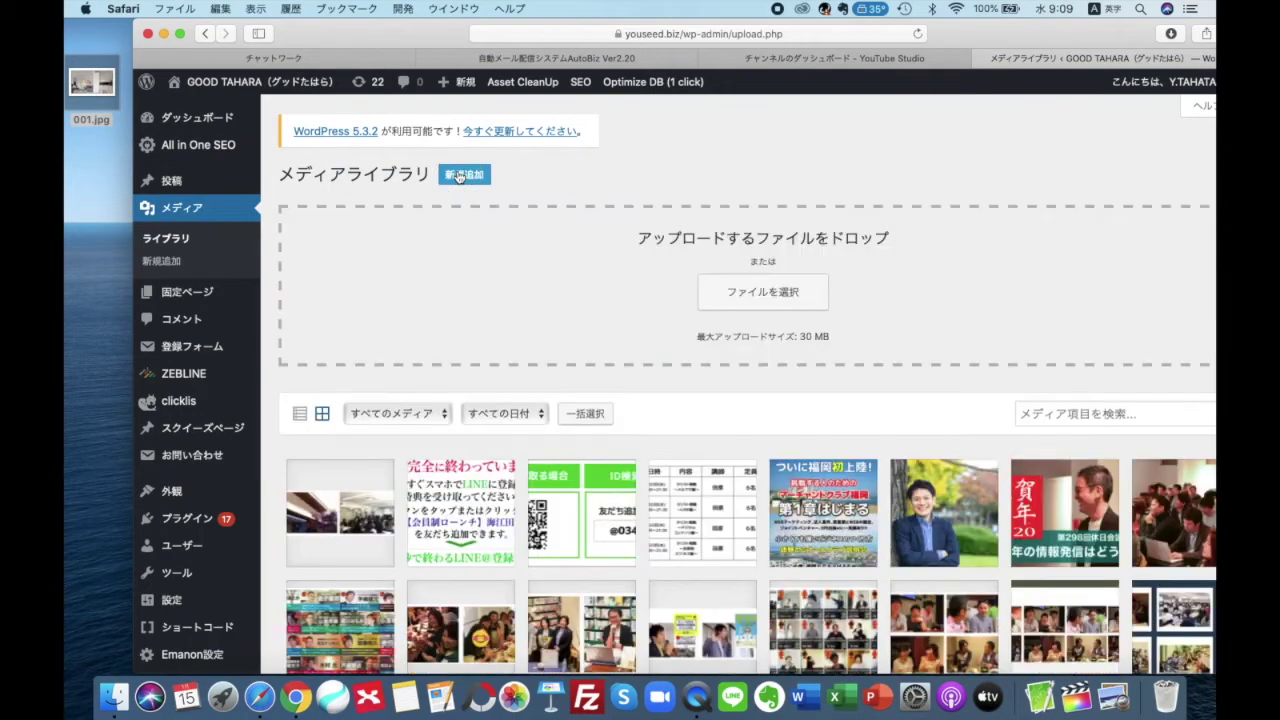
left_click_drag(91, 82, 465, 255)
scroll(356, 484, "down", 1)
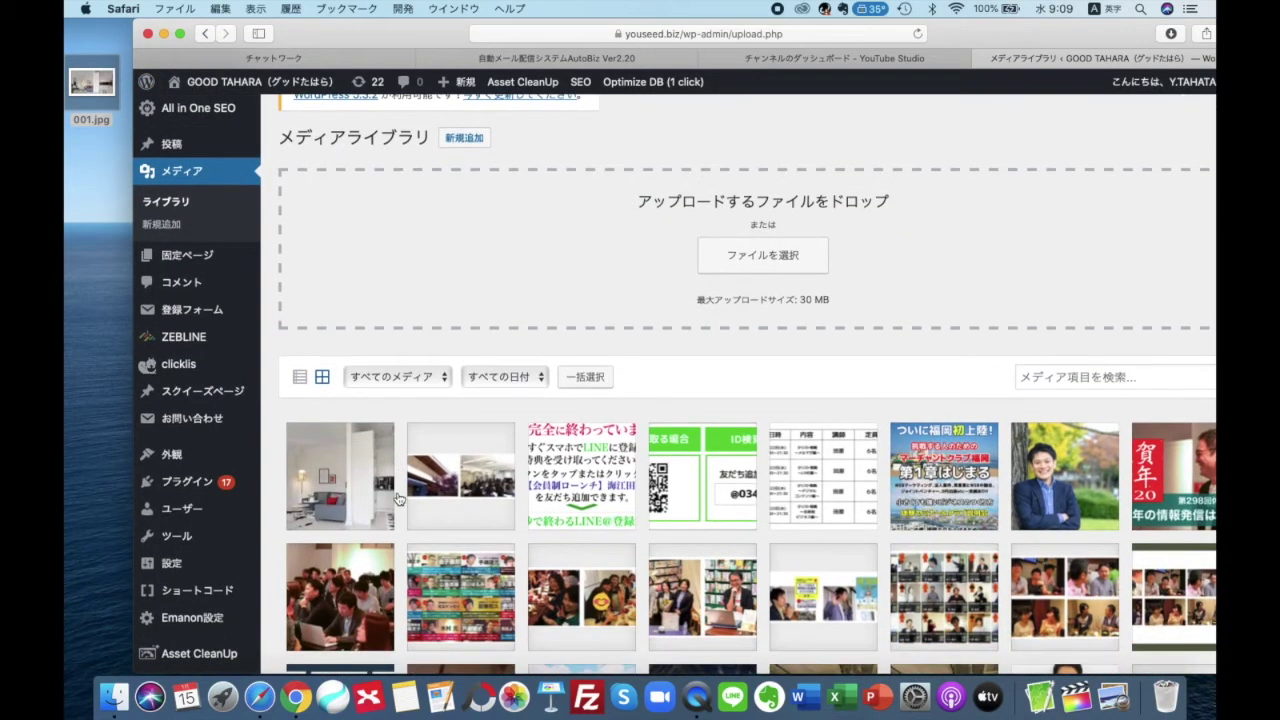
Copy the uploaded 001.jpg file URL from its attachment details
left_click(355, 472)
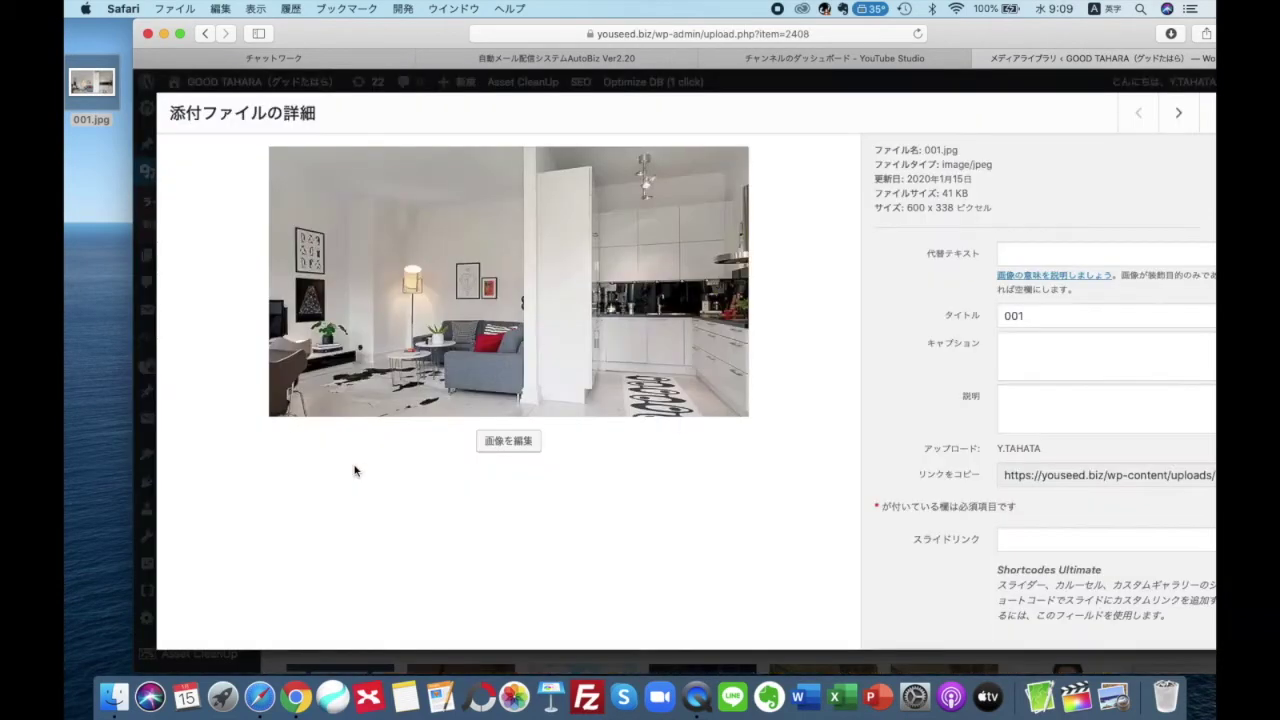
left_click_drag(956, 40, 870, 36)
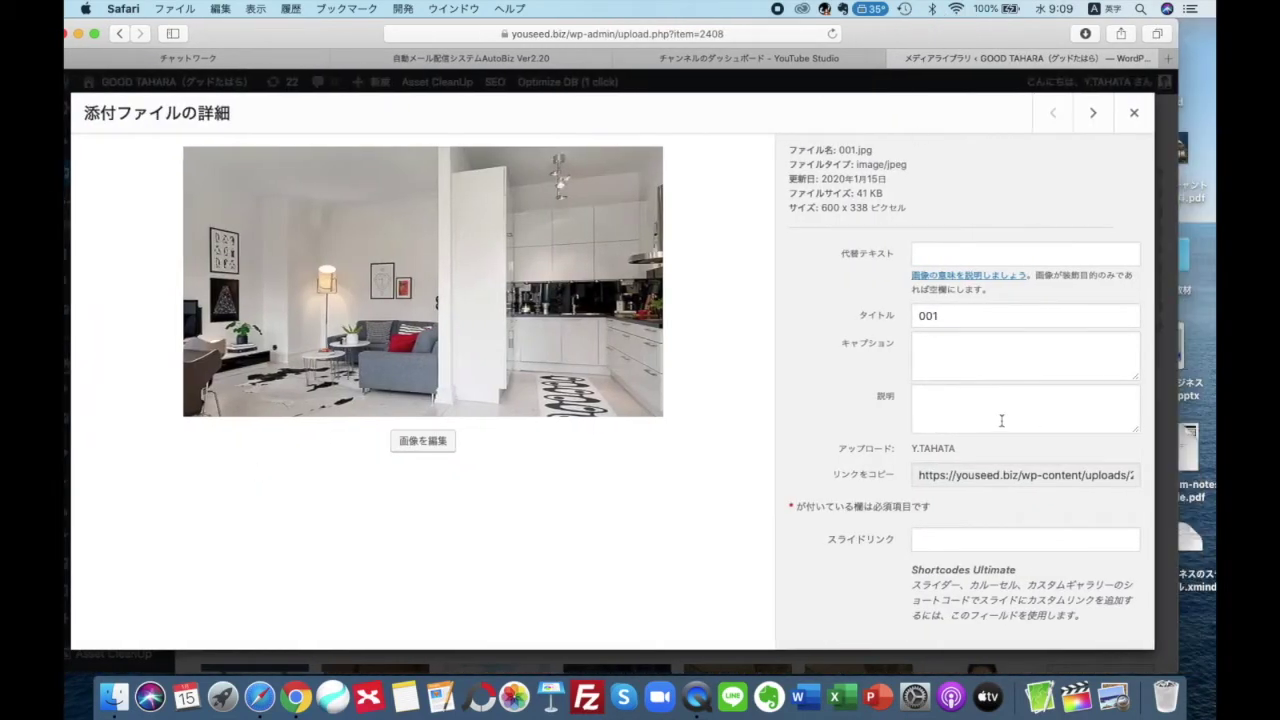
left_click(1008, 480)
left_click_drag(926, 475, 1092, 480)
right_click(1090, 476)
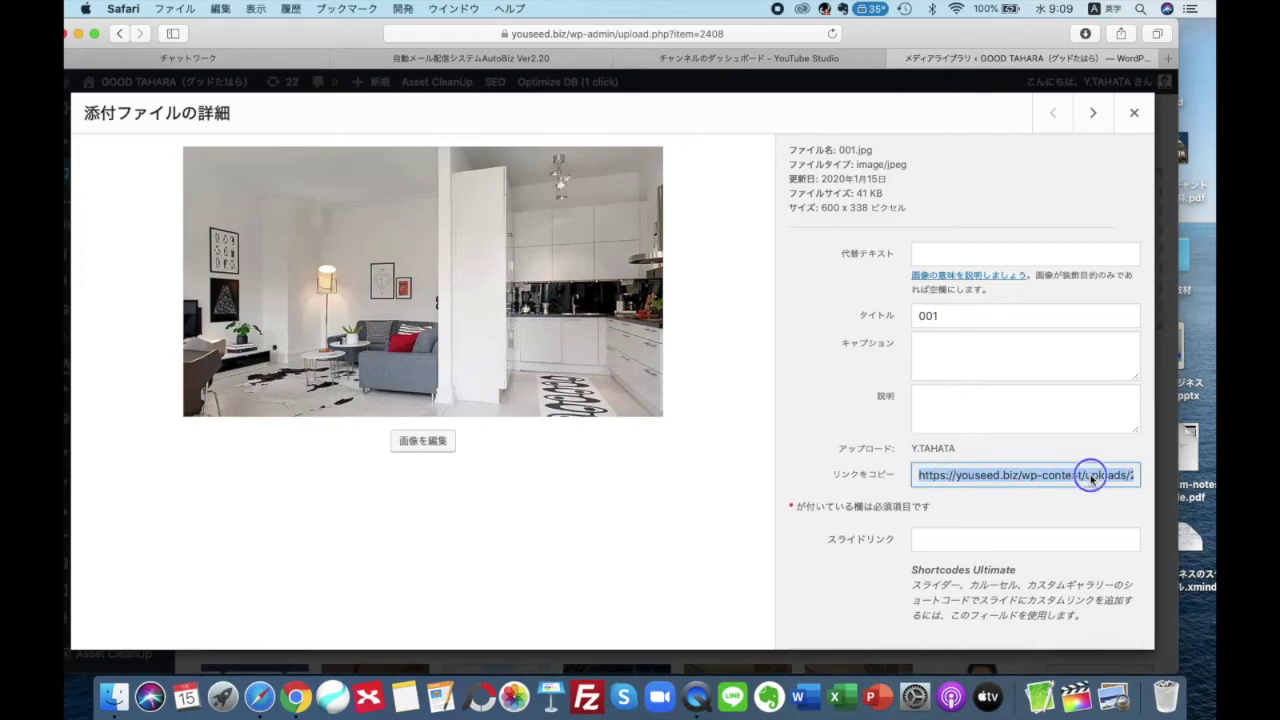
left_click(995, 504)
left_click(918, 405)
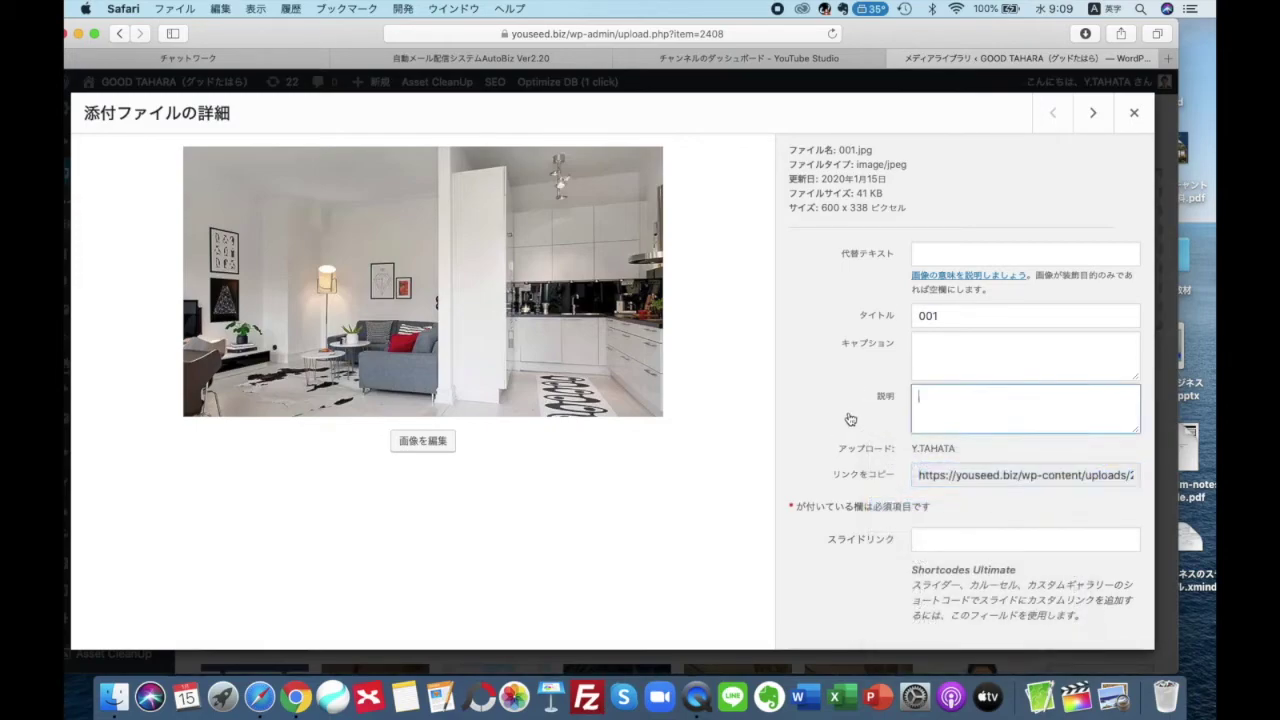
left_click(1134, 112)
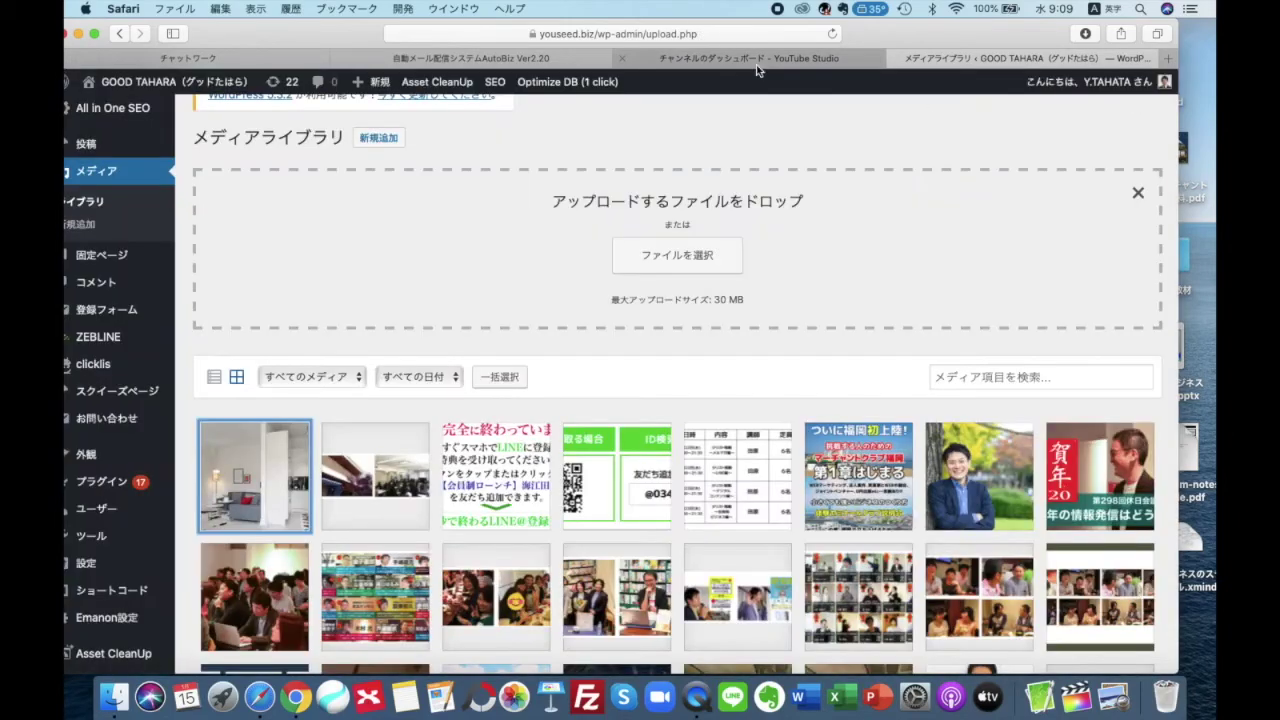
left_click(538, 60)
Insert 001.jpg below the thank-you heading by pasting its WordPress URL into the image dialog
left_click(586, 363)
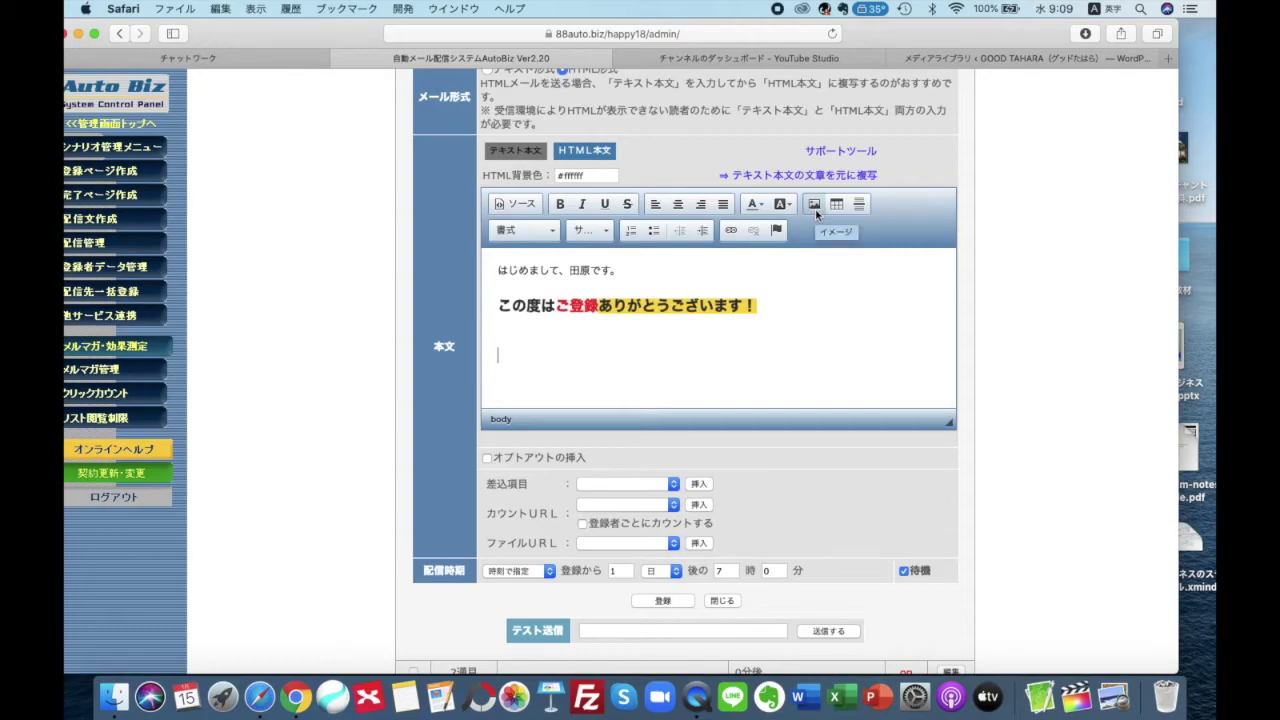
left_click(814, 205)
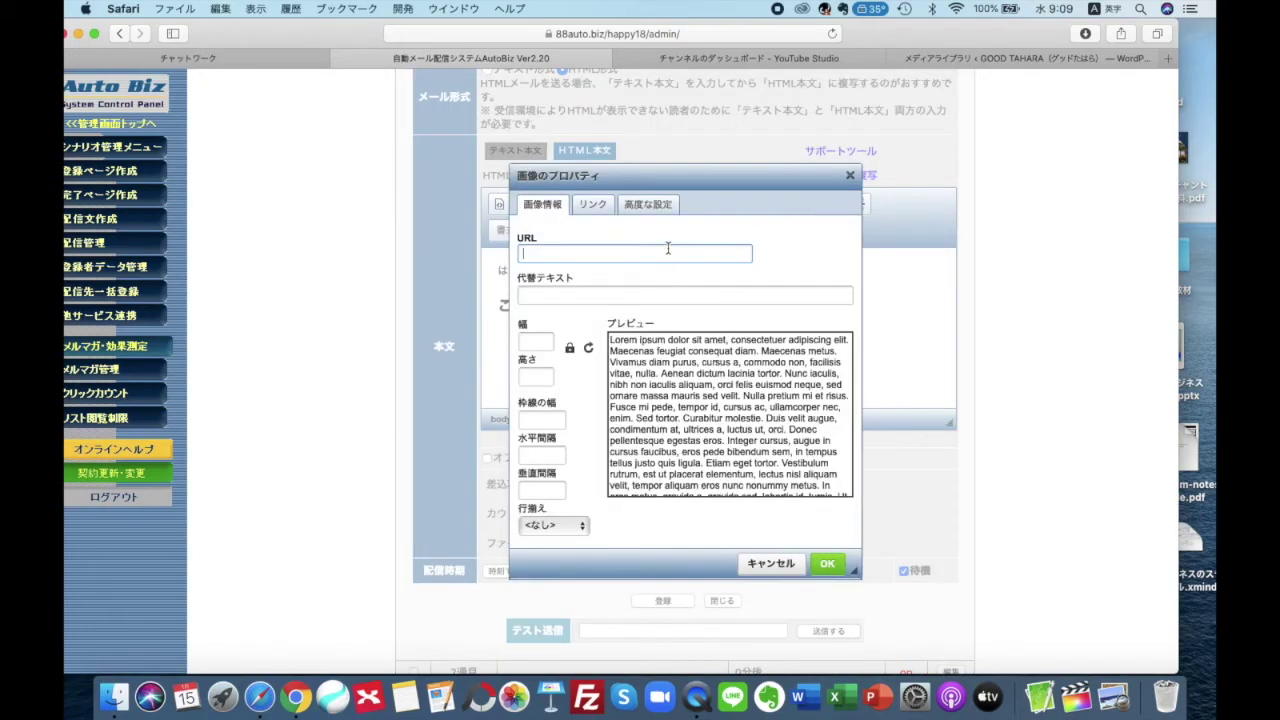
key("super+v")
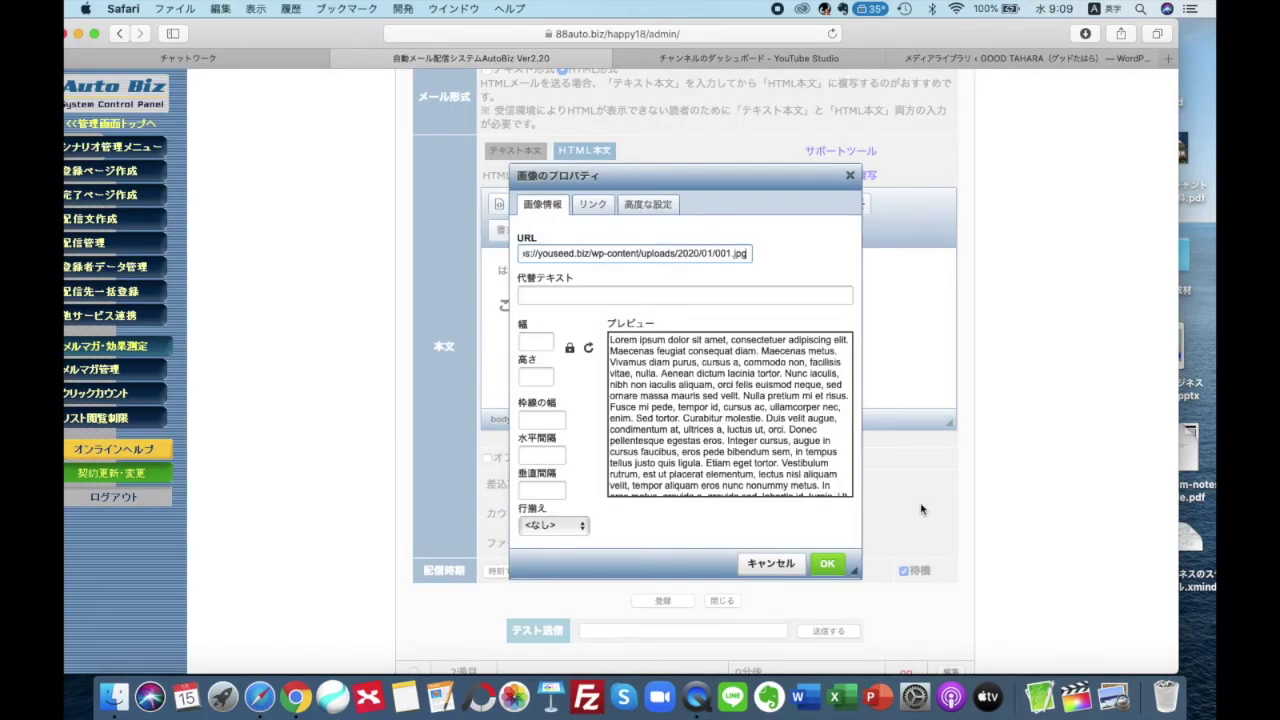
left_click(828, 565)
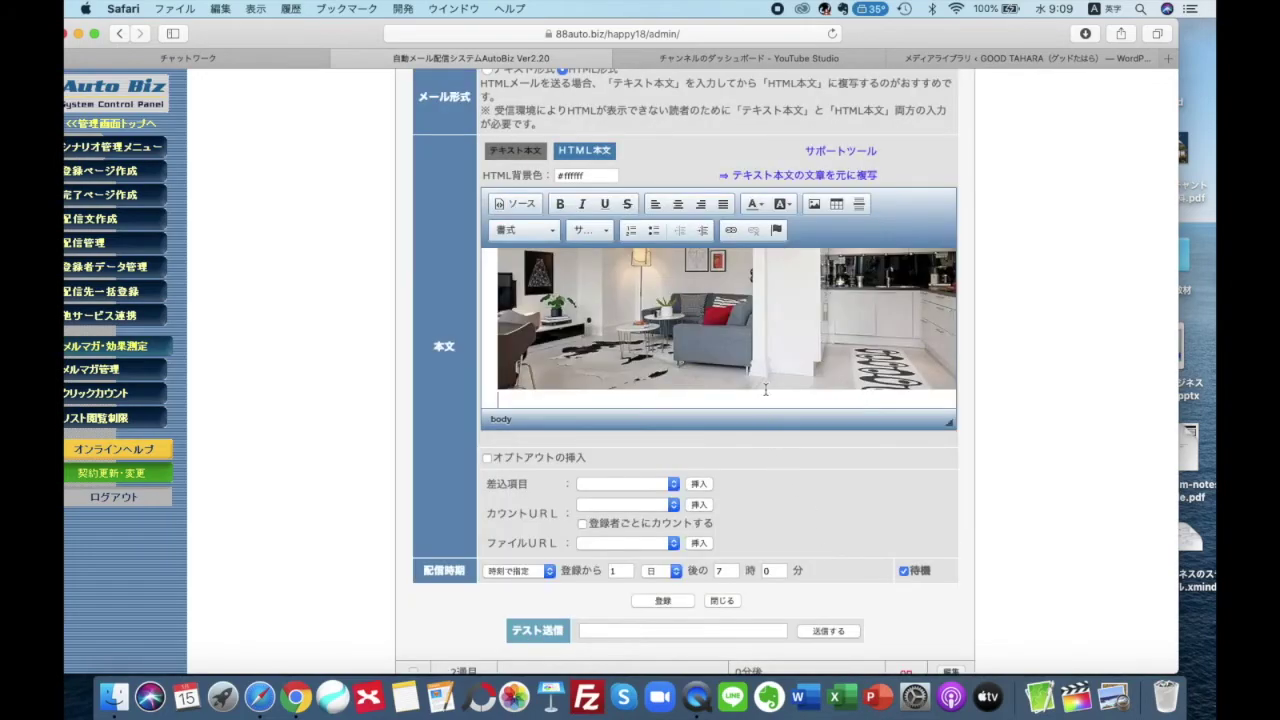
Resize the inserted image from width 600 to 300 (300×169)
scroll(765, 365, "up", 5)
scroll(765, 365, "down", 1)
scroll(765, 371, "down", 2)
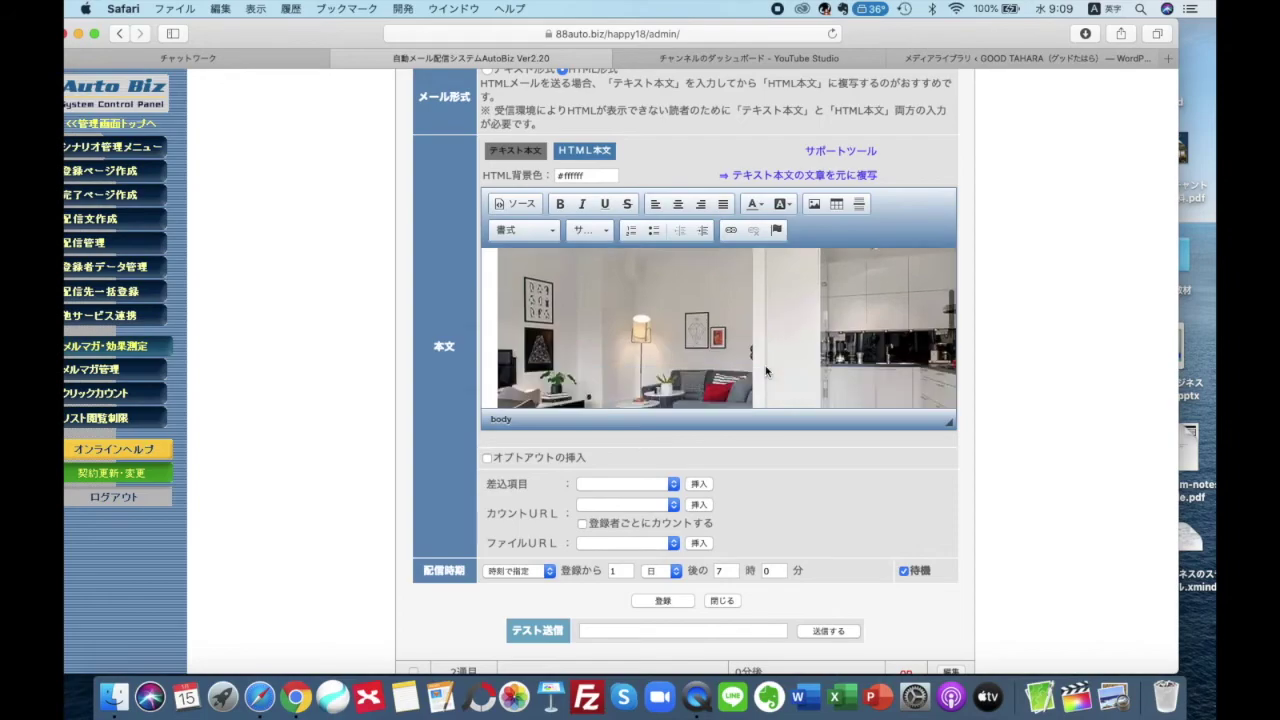
left_click(765, 371)
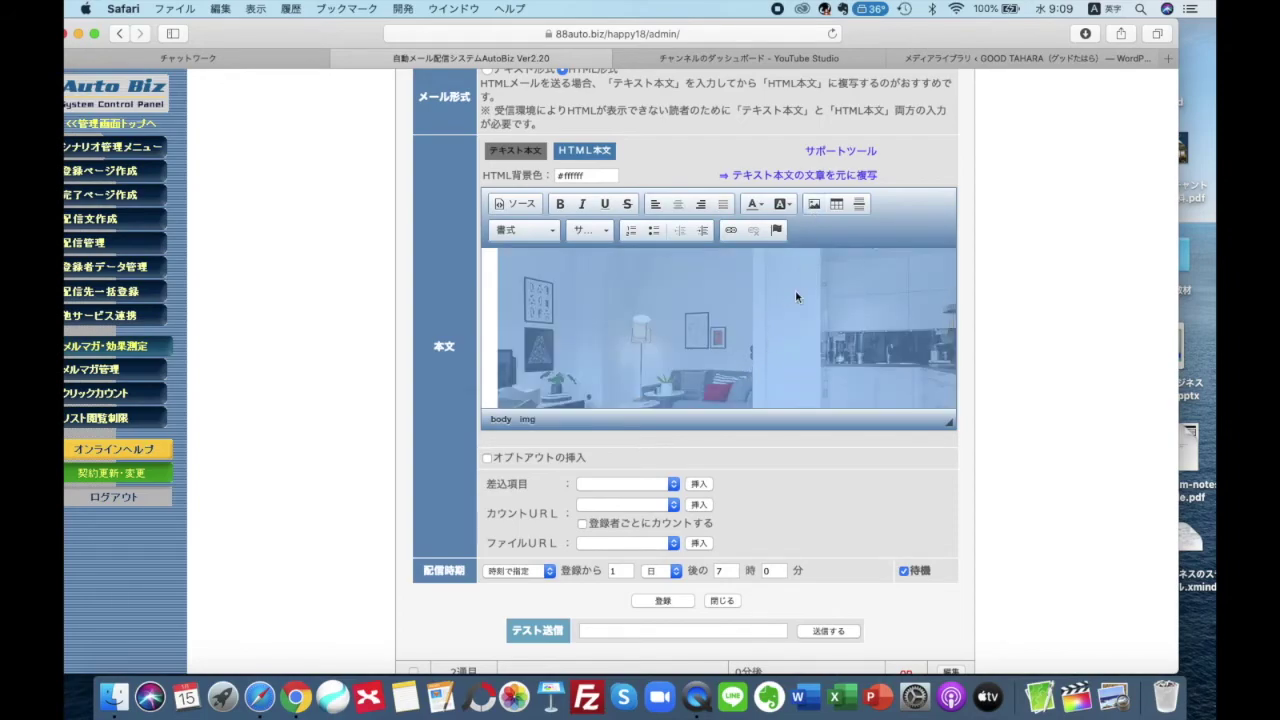
left_click(814, 204)
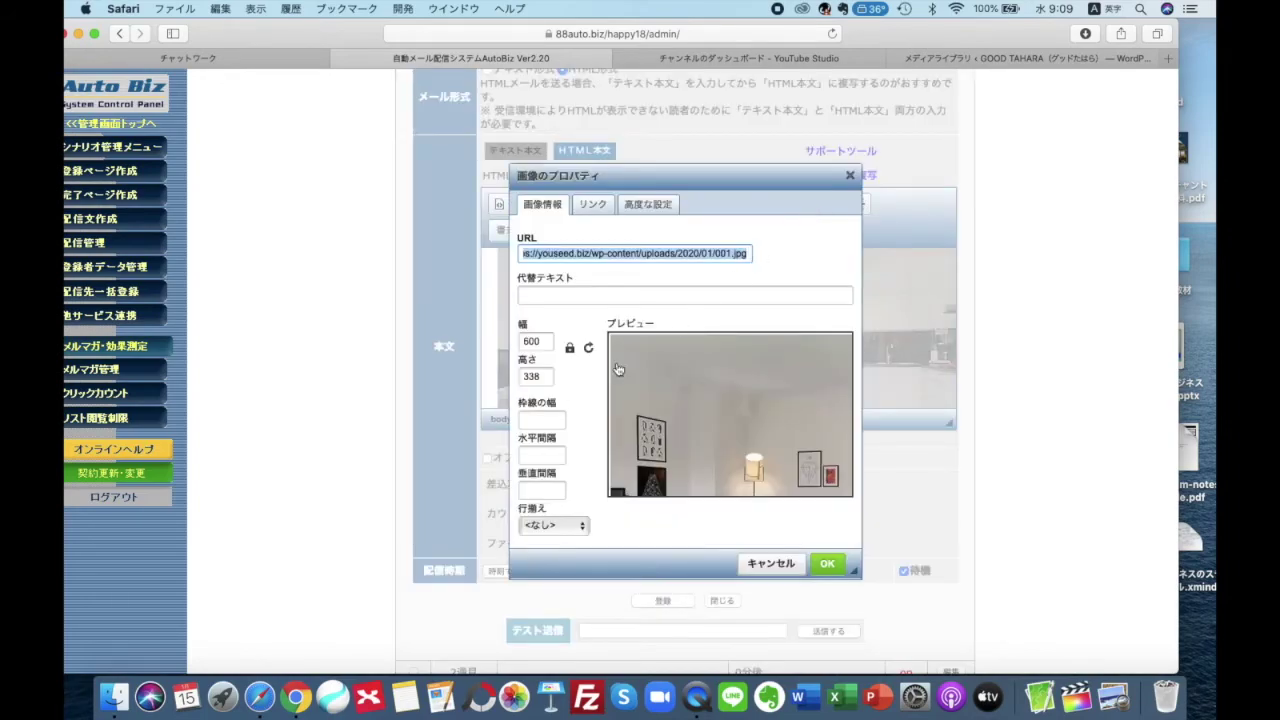
left_click_drag(548, 348, 521, 345)
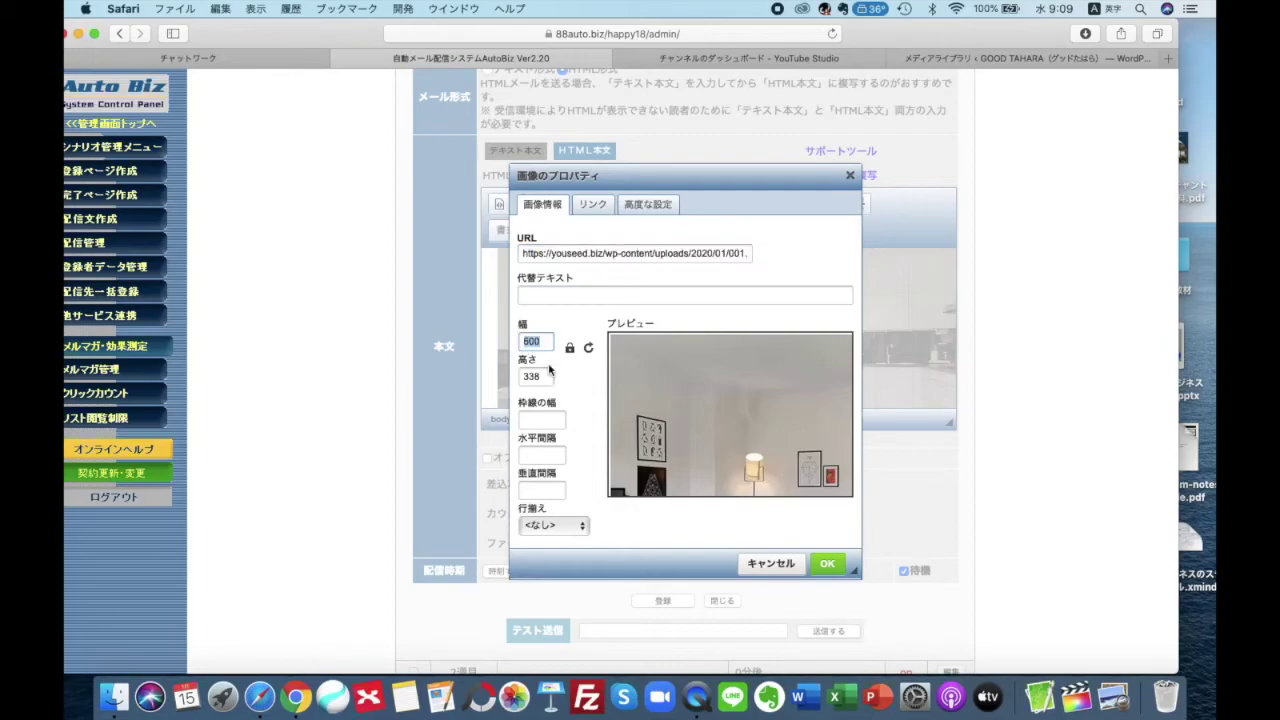
type("300")
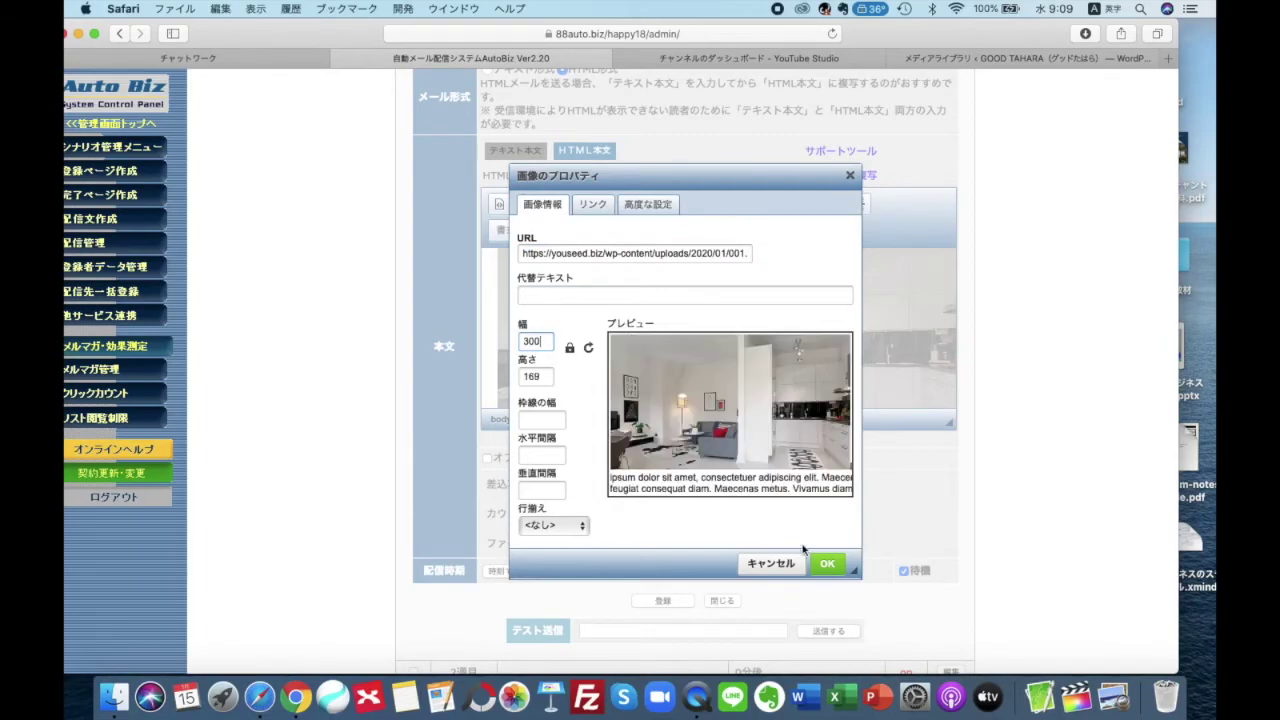
left_click(822, 565)
Type the line 詳しくは、こちらから。 below the image
scroll(749, 391, "up", 3)
left_click(851, 374)
scroll(851, 374, "down", 3)
scroll(773, 376, "up", 3)
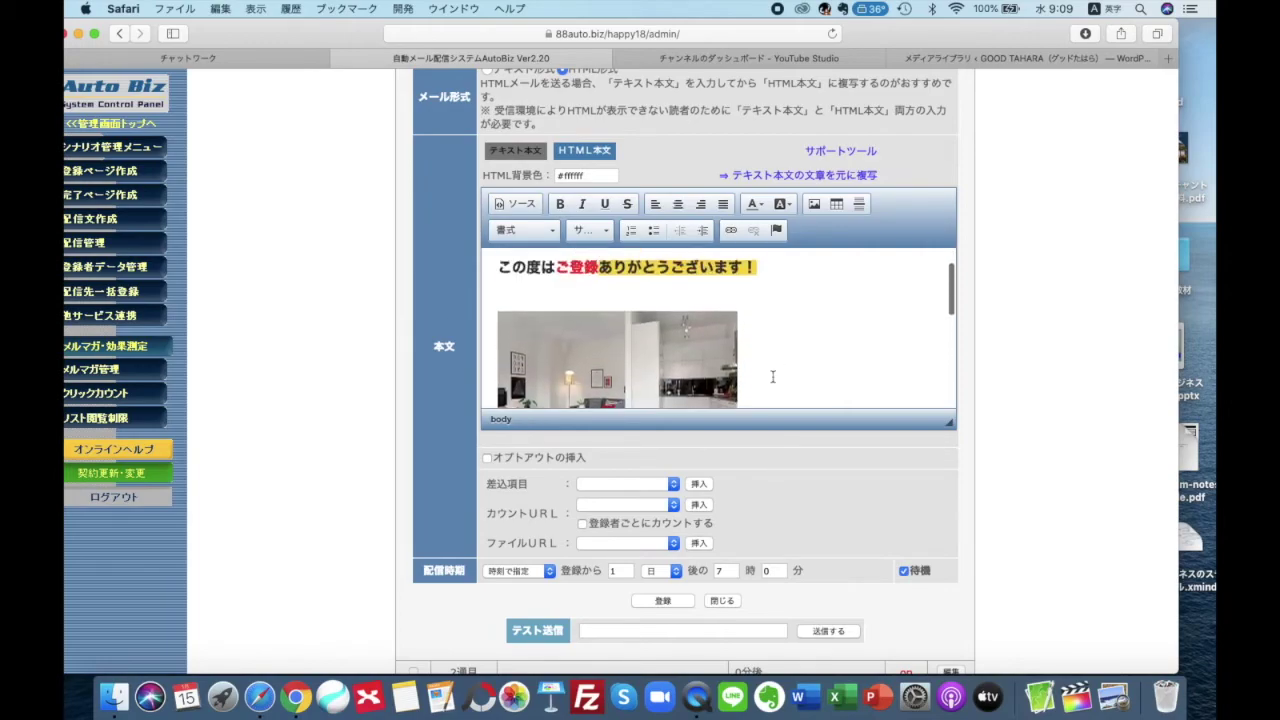
scroll(773, 376, "down", 2)
scroll(773, 376, "down", 1)
scroll(771, 374, "up", 3)
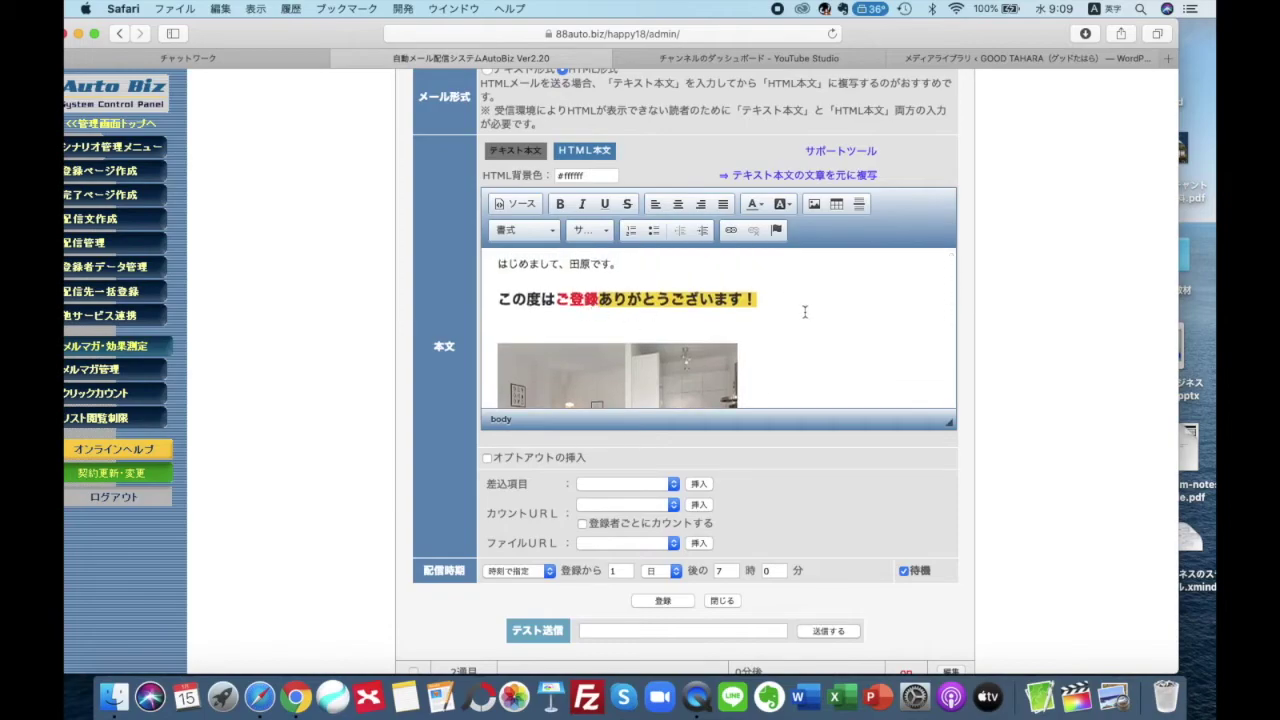
scroll(760, 320, "down", 3)
left_click(760, 318)
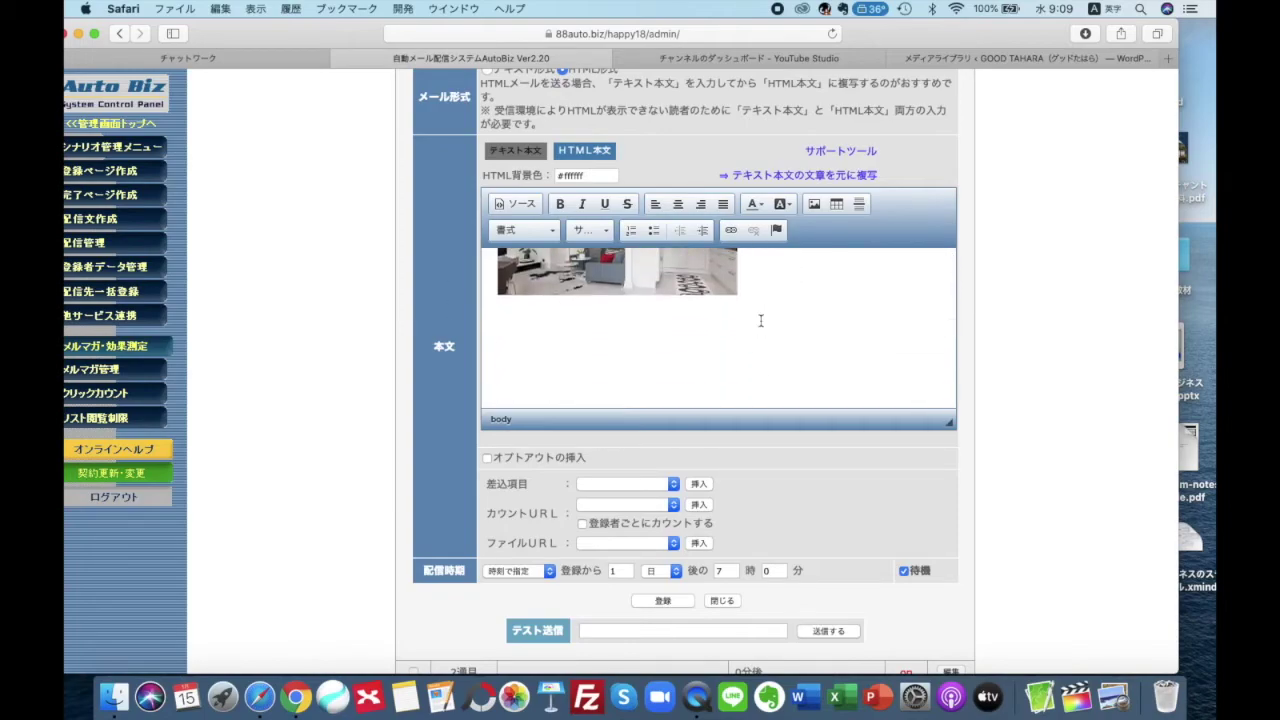
key("ctrl+space")
type("こ¥")
key("BackSpace")
key("BackSpace")
type("くわしくは")
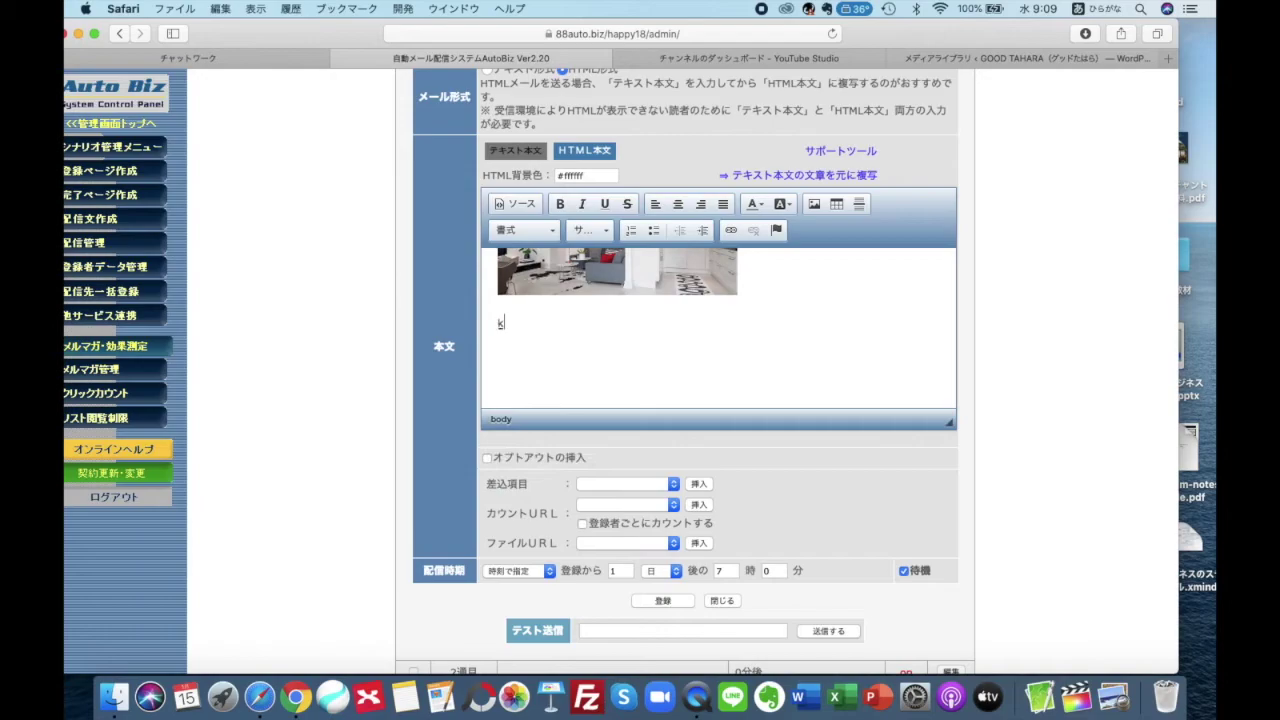
key("Return")
type("hira")
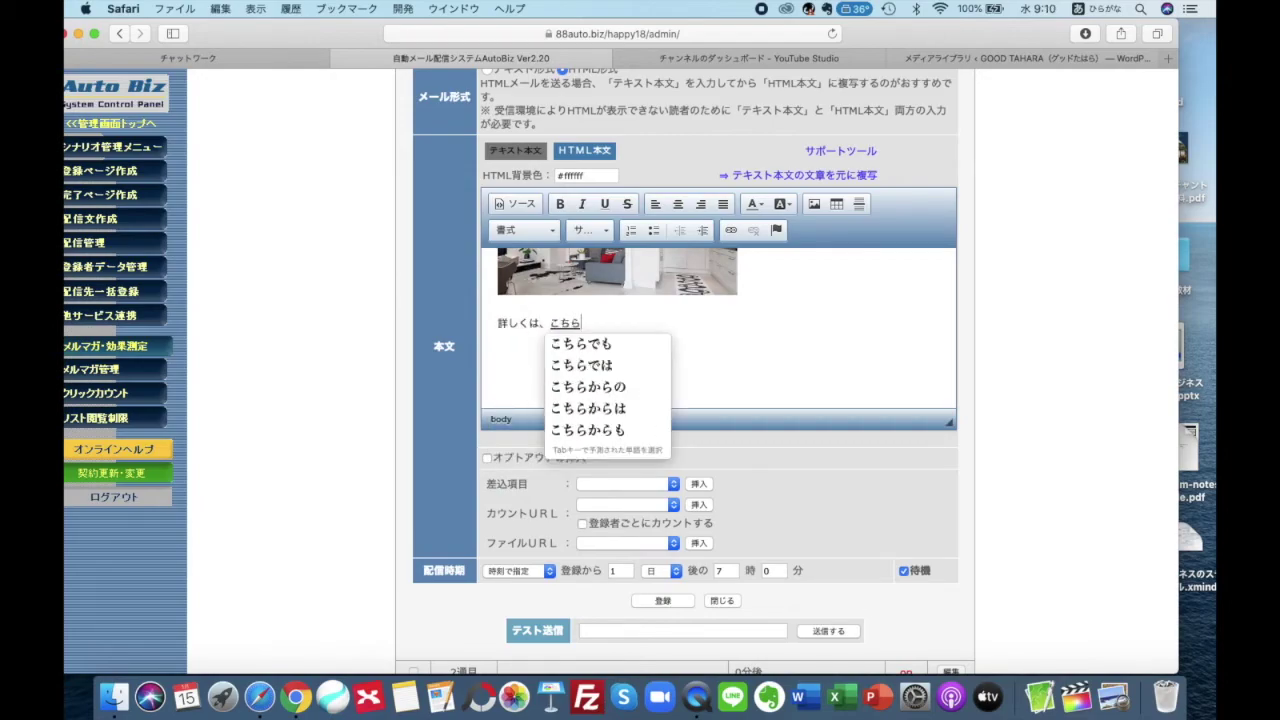
key("Return")
type("kara")
key("Return")
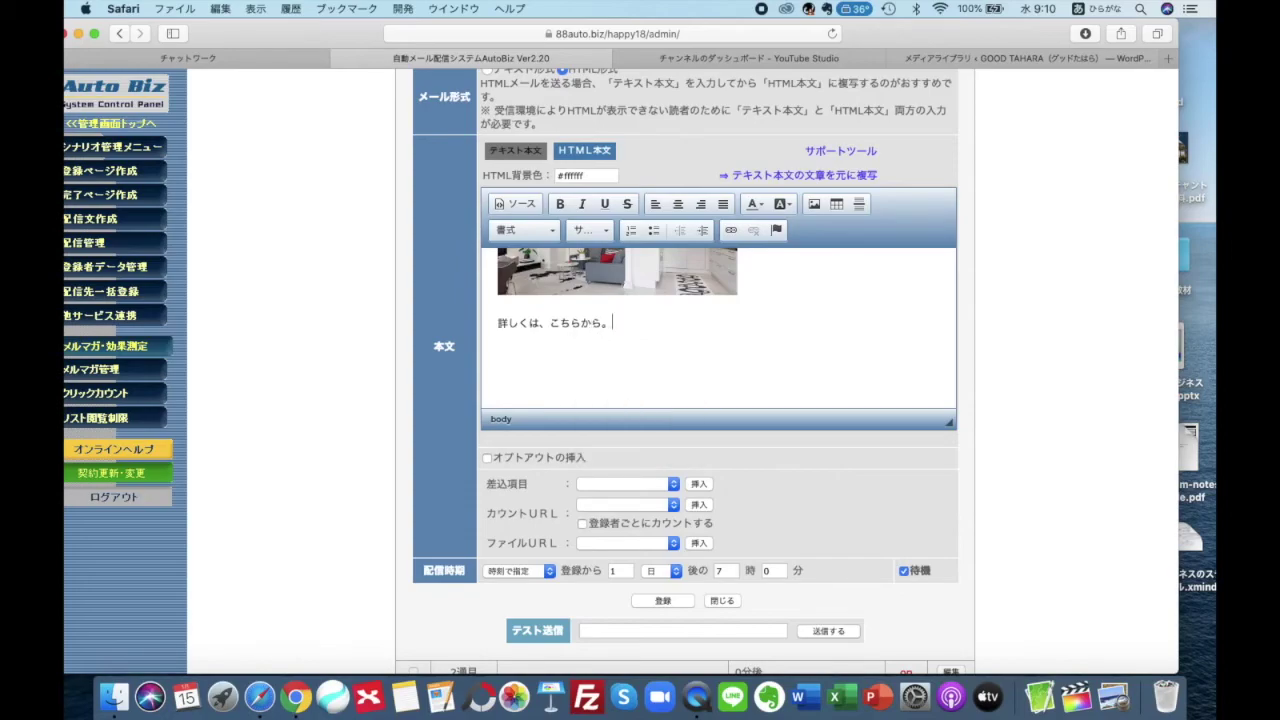
type("。")
scroll(733, 349, "up", 2)
left_click_drag(549, 368, 578, 367)
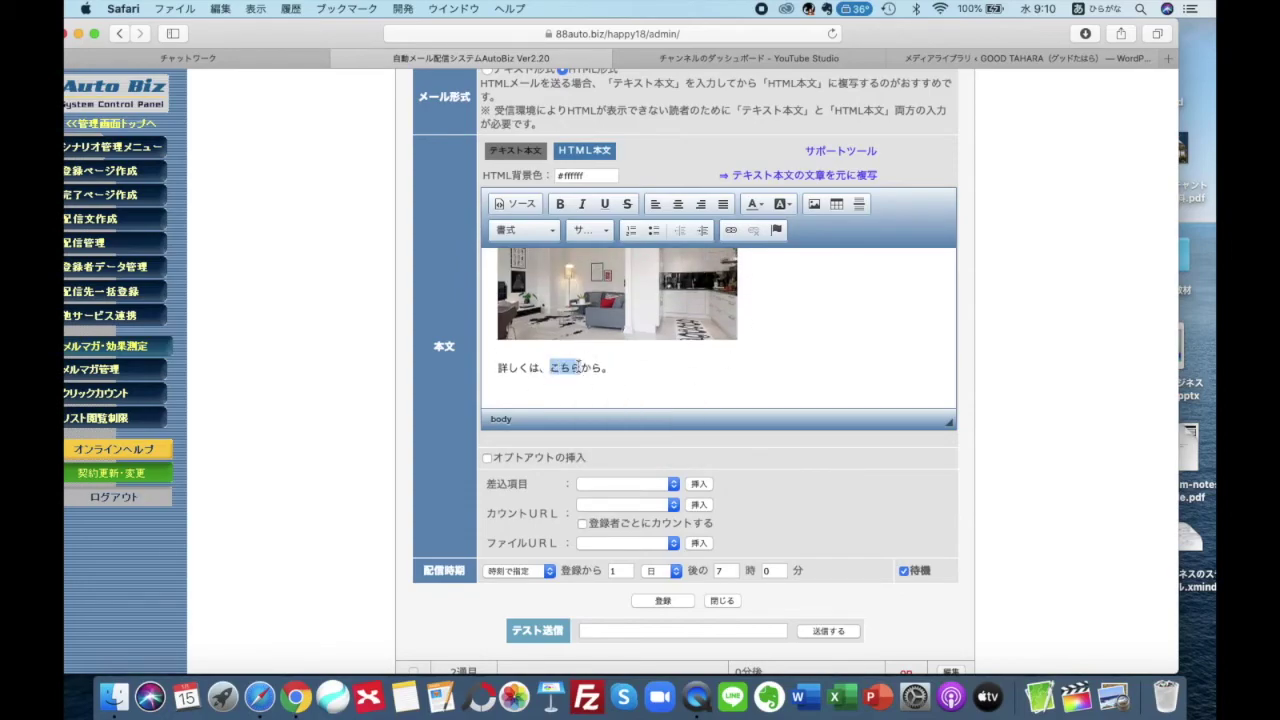
left_click(731, 231)
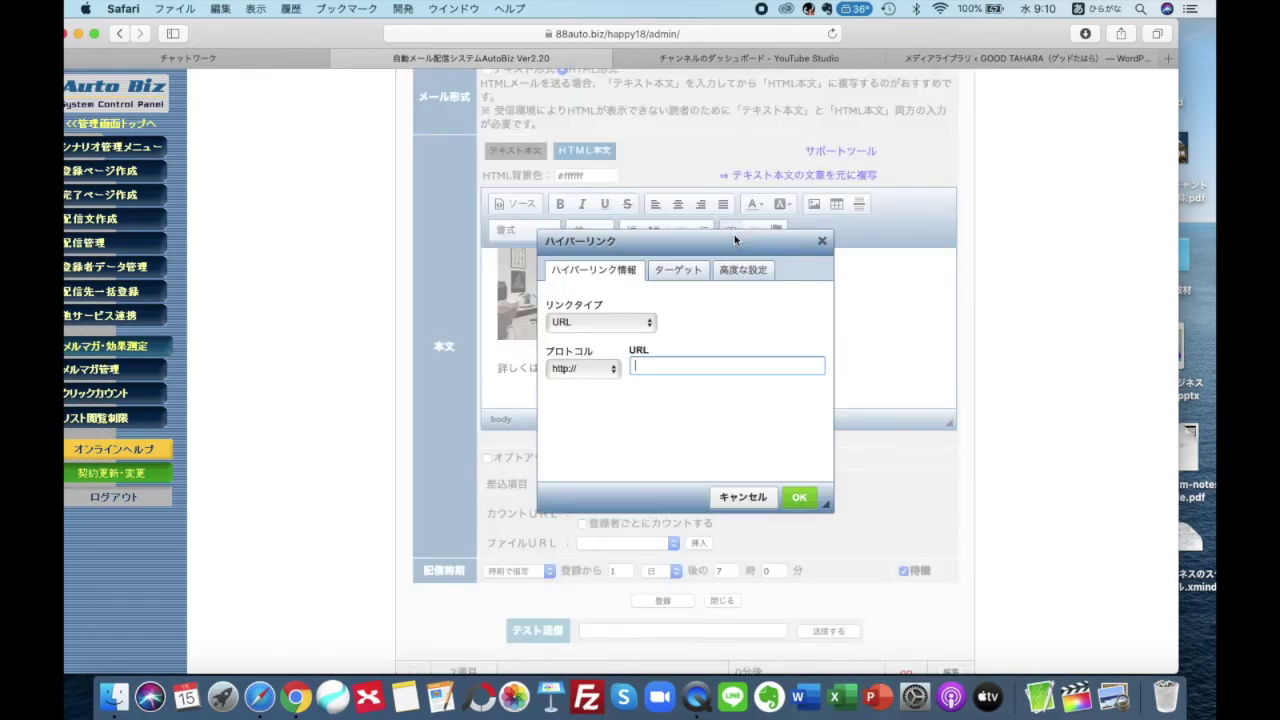
left_click(584, 368)
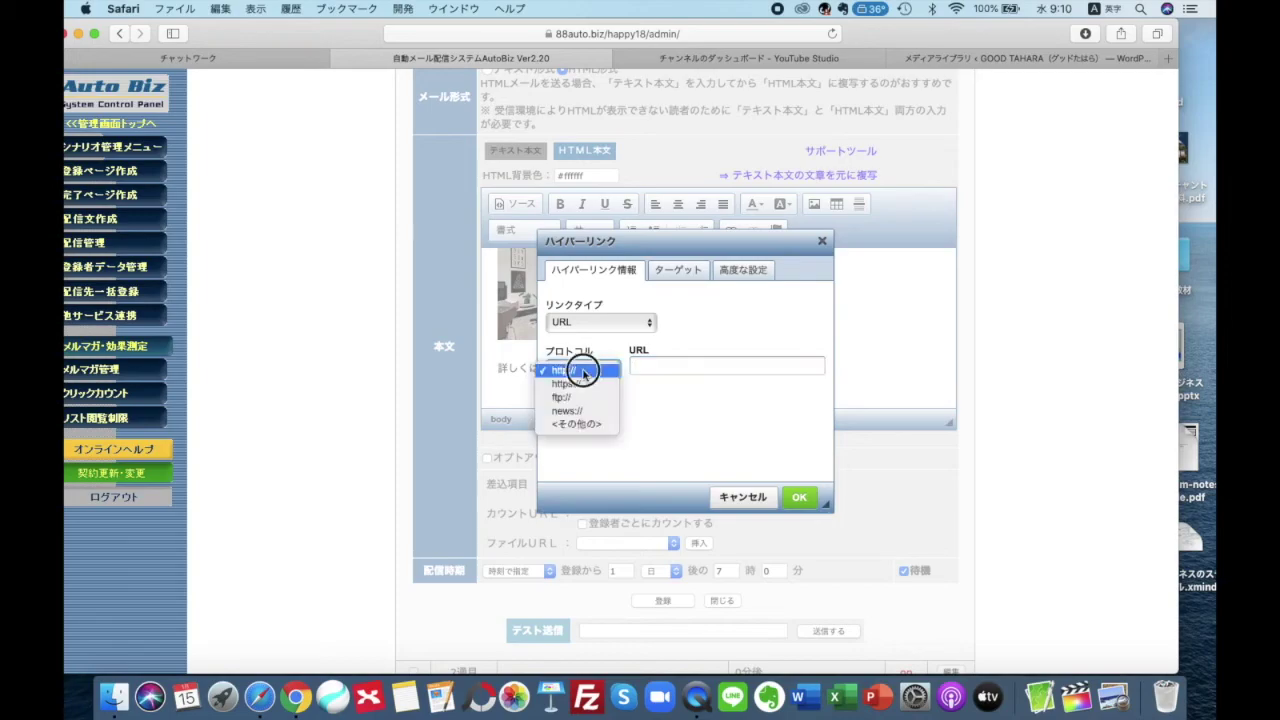
left_click(572, 386)
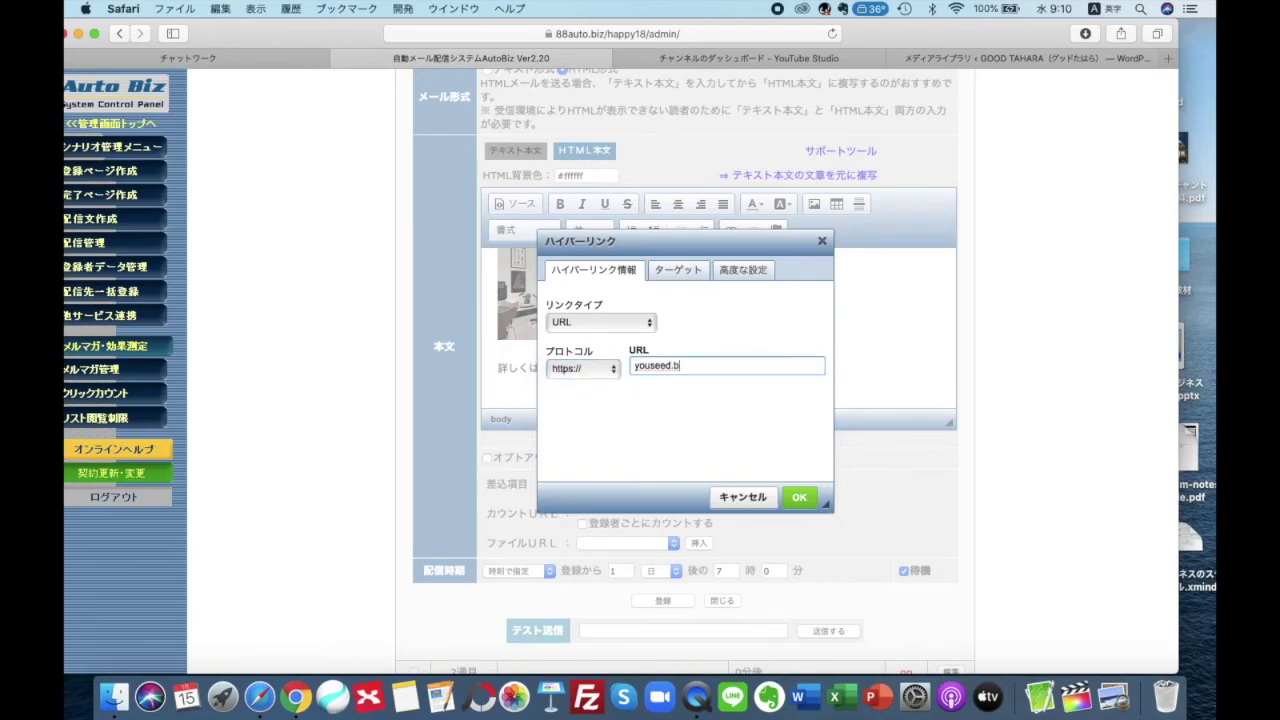
left_click(800, 498)
left_click(629, 386)
Make the こちら link text bold at font size 18
left_click_drag(548, 368, 582, 368)
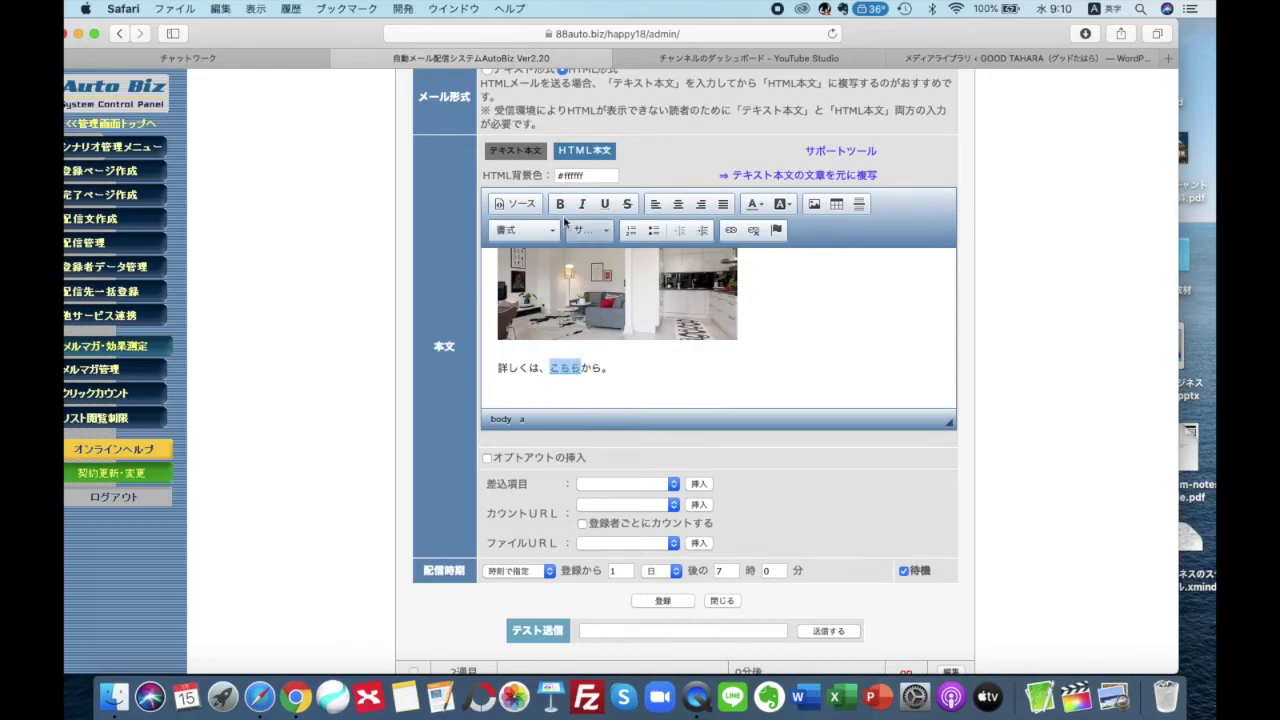
left_click(561, 204)
left_click(590, 230)
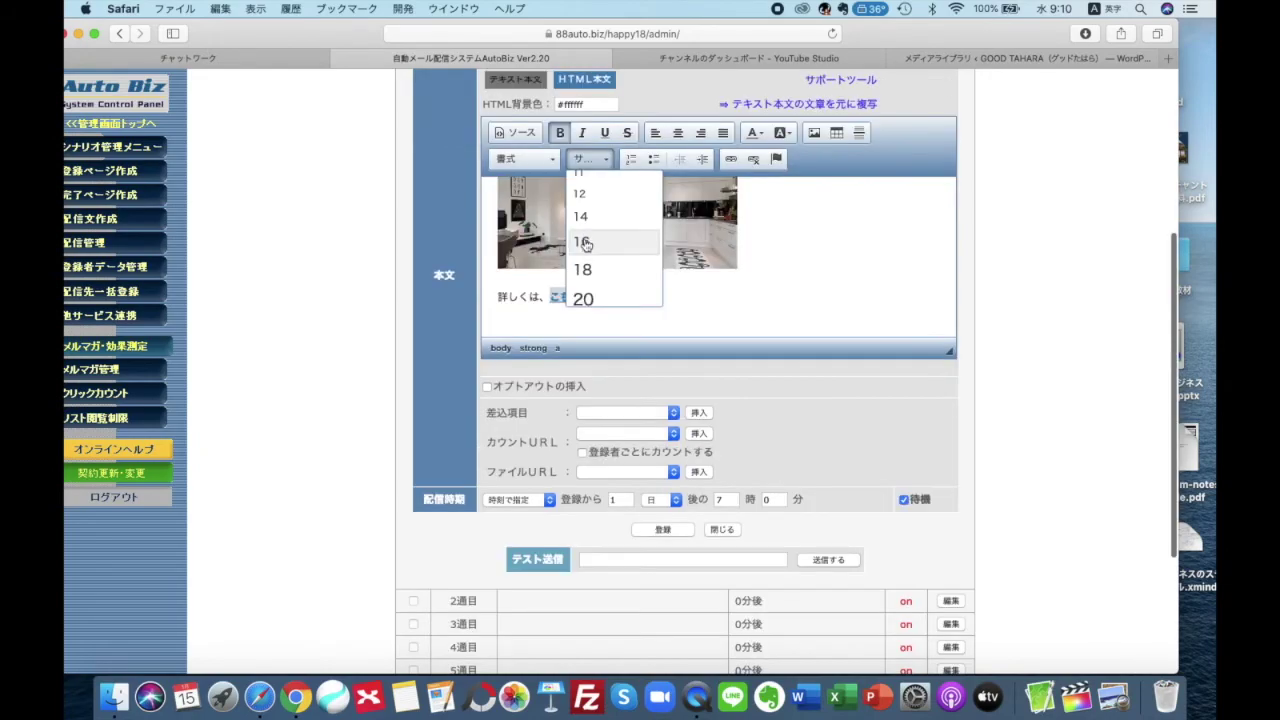
left_click(583, 217)
left_click(718, 308)
scroll(720, 309, "down", 2)
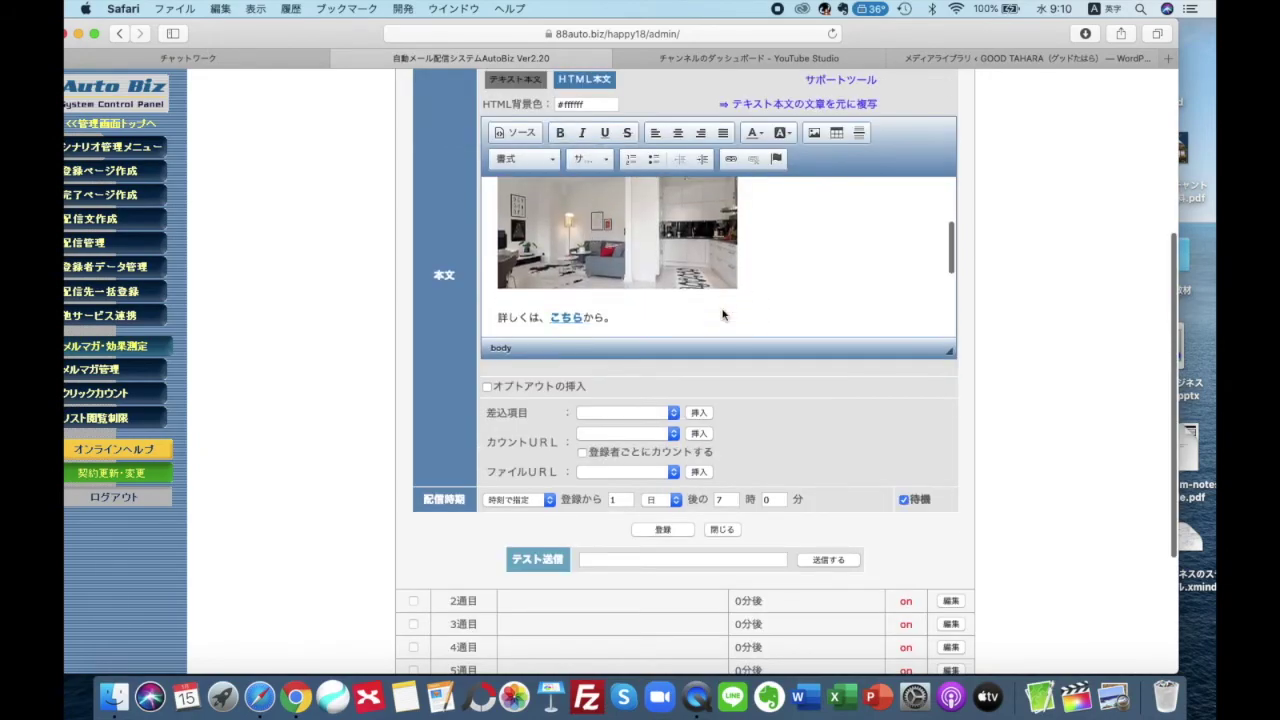
left_click_drag(585, 240, 549, 240)
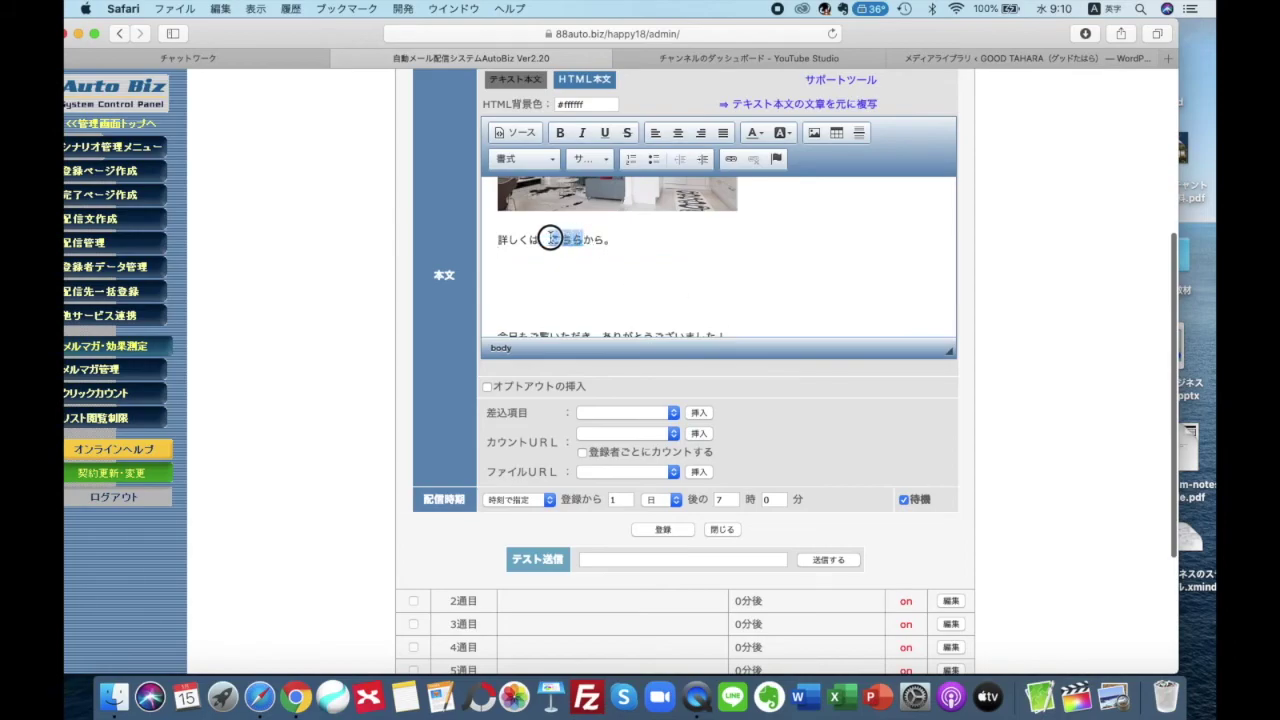
left_click(576, 158)
left_click(582, 269)
left_click(749, 302)
Link the room photo in the body to the youseed website
scroll(749, 302, "up", 2)
scroll(749, 302, "down", 2)
scroll(749, 302, "up", 2)
scroll(749, 300, "down", 2)
left_click(651, 251)
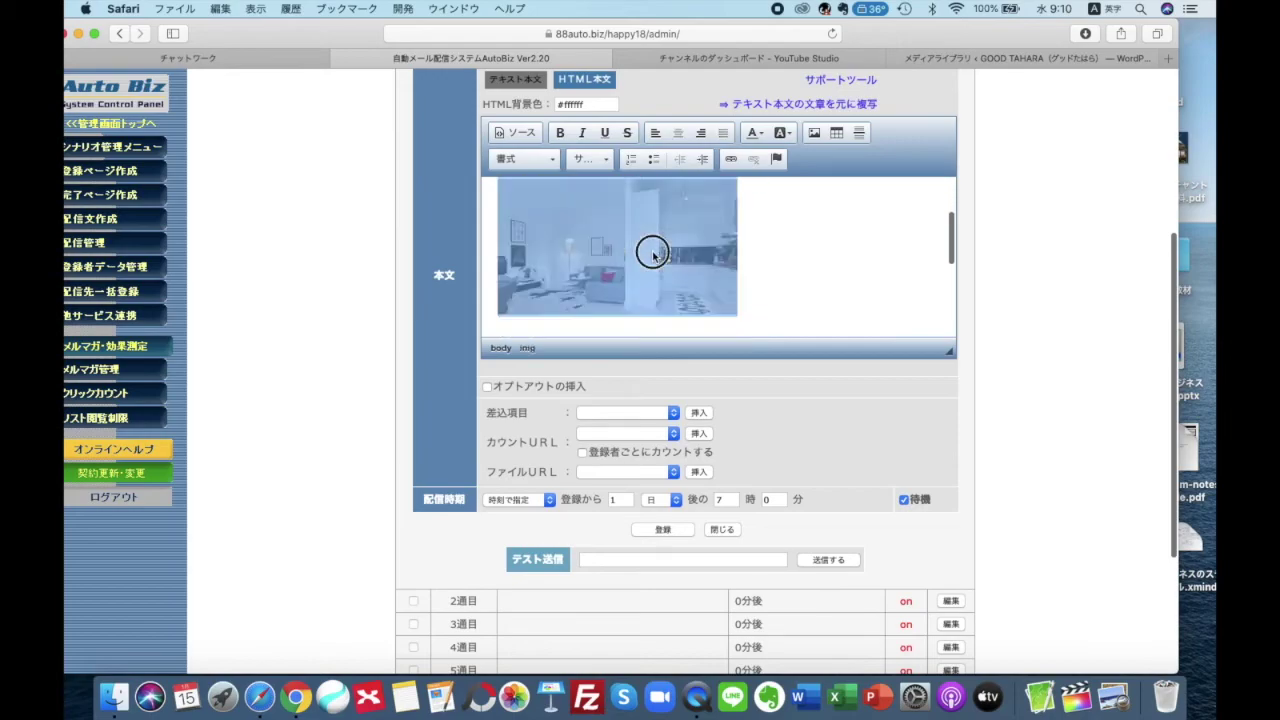
left_click(731, 159)
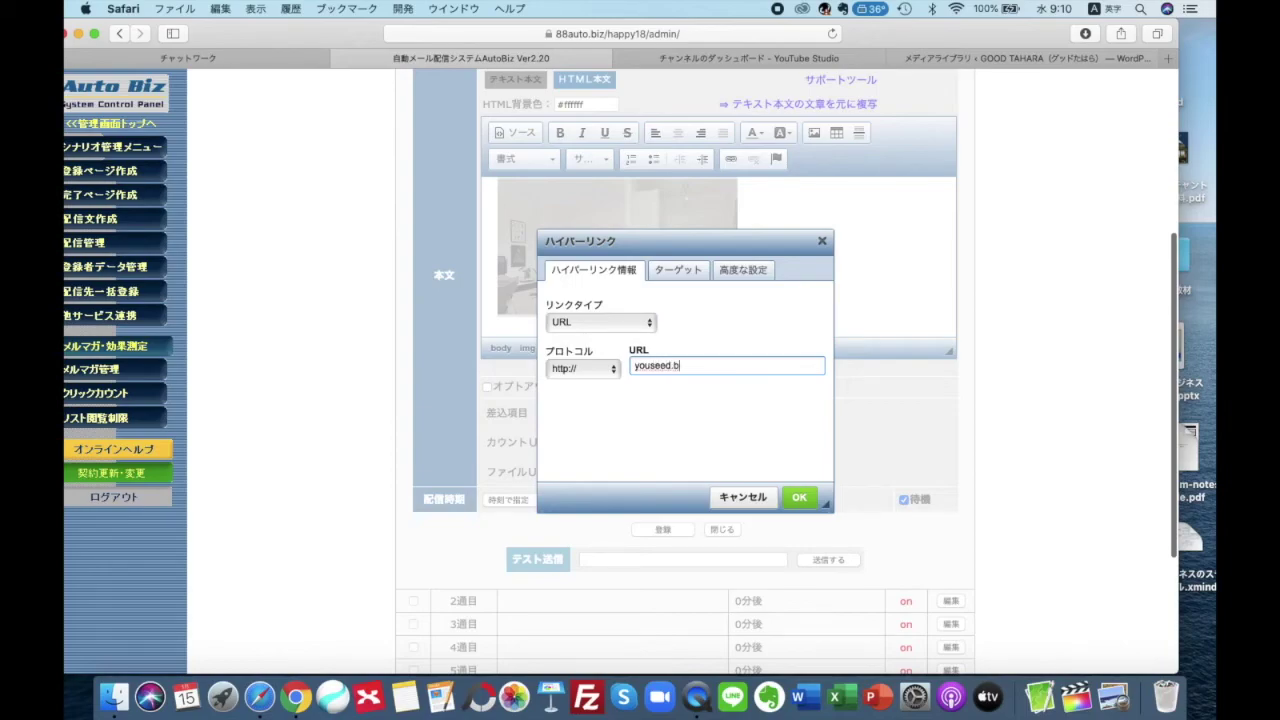
left_click(799, 497)
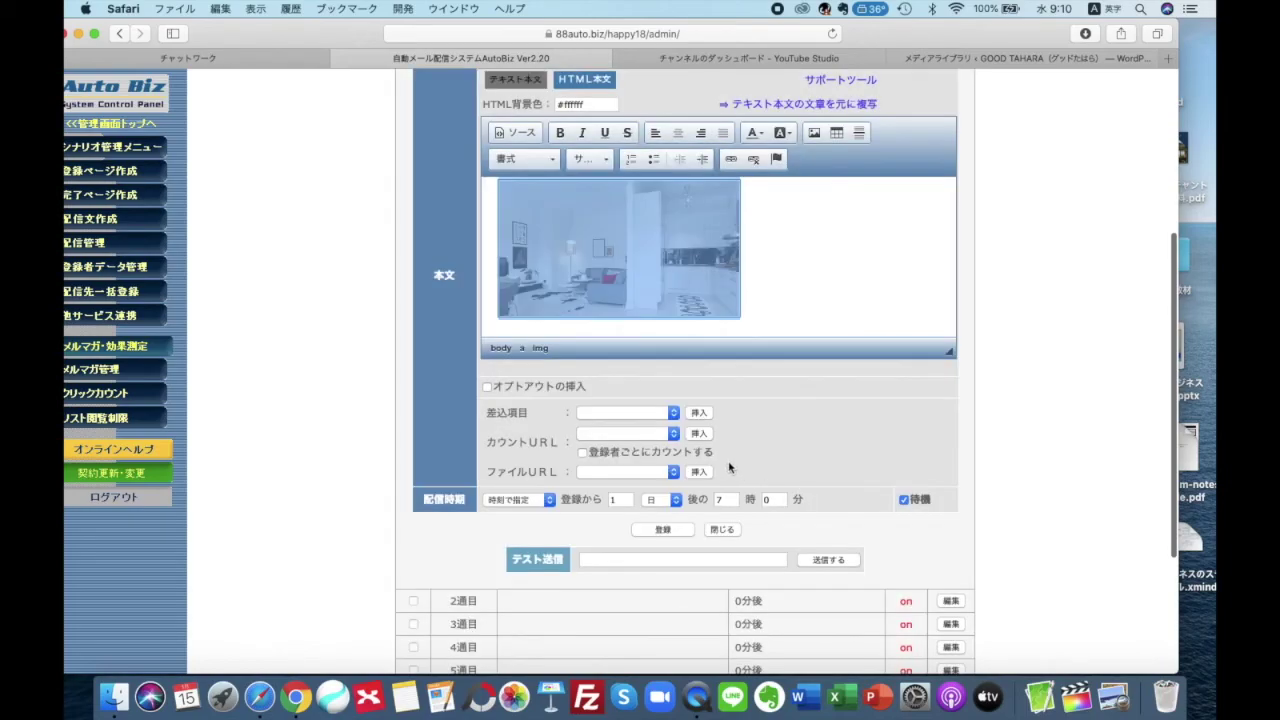
left_click(663, 262)
Save the 1週目 mail with 登録 below the editor, delivering 1日後 at 07時00分
scroll(663, 262, "up", 1)
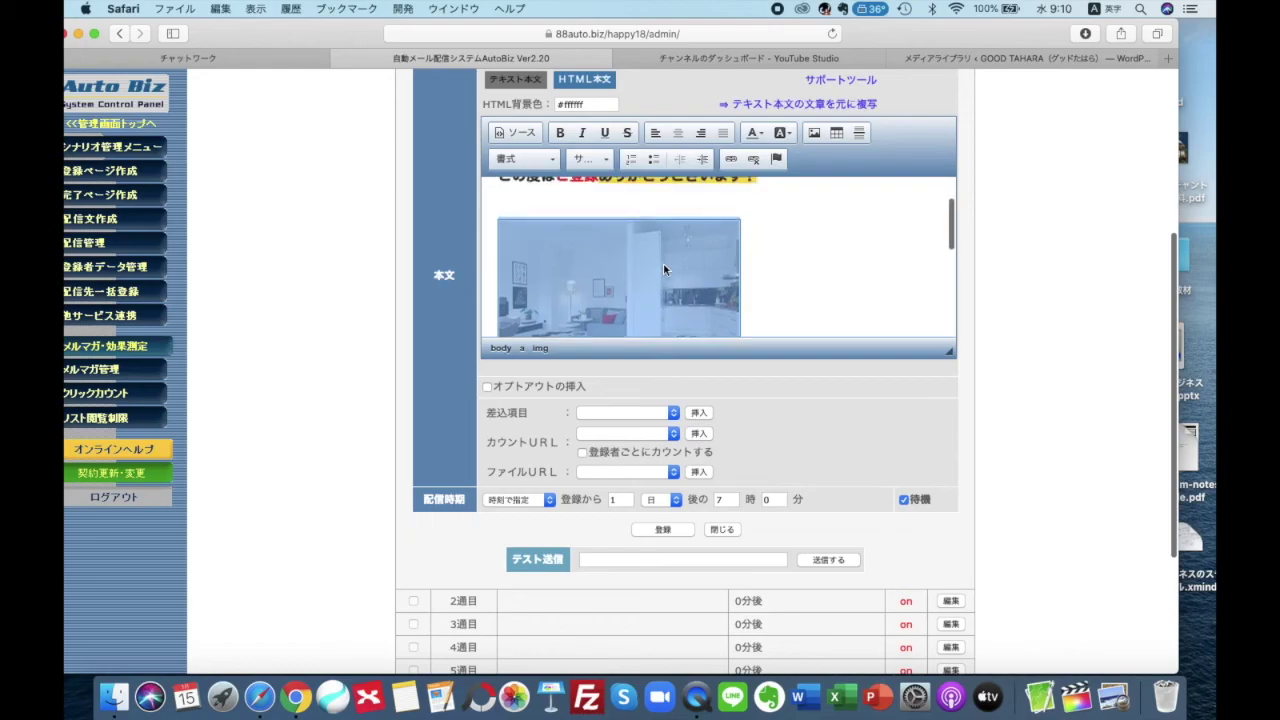
scroll(803, 258, "down", 5)
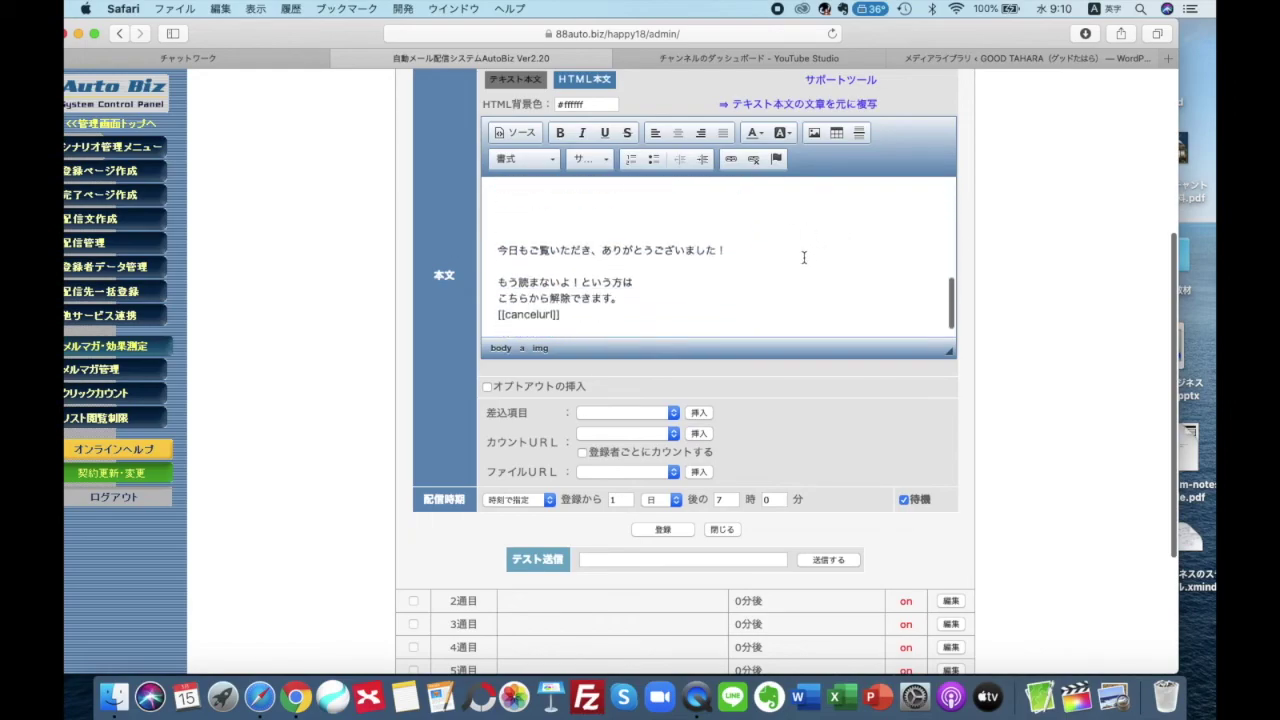
scroll(803, 258, "up", 10)
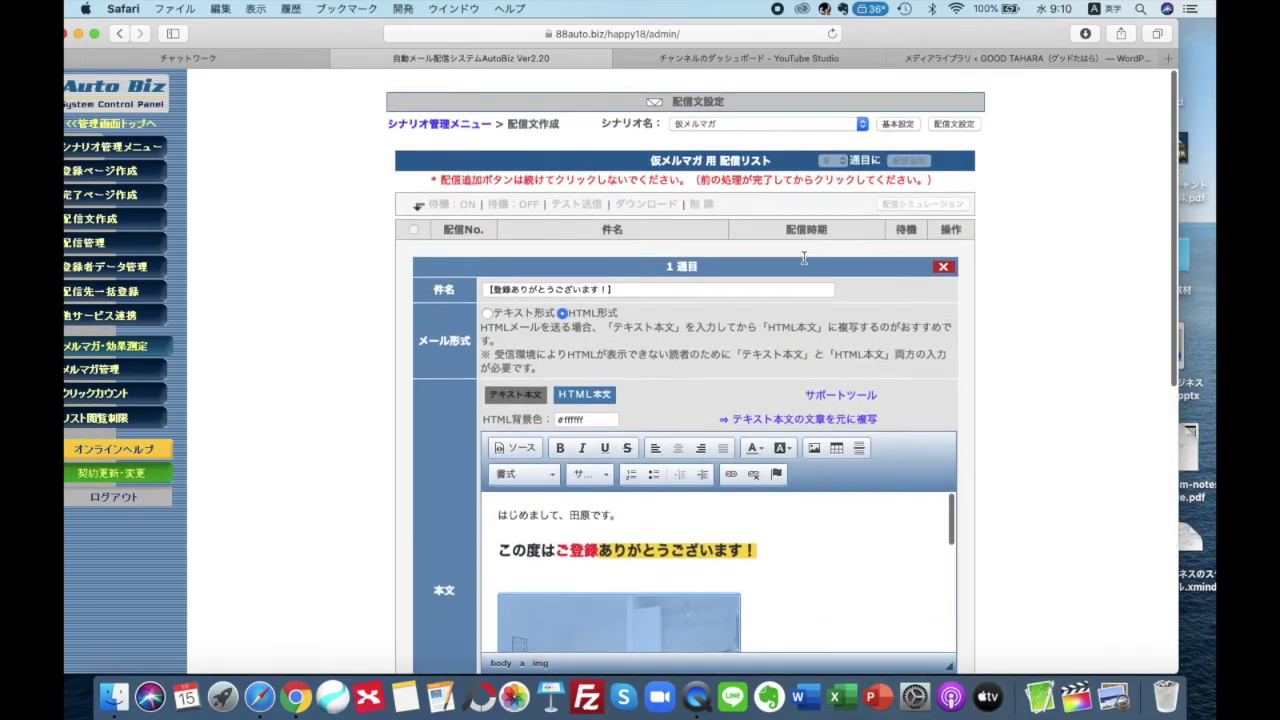
scroll(803, 258, "down", 3)
scroll(775, 328, "down", 3)
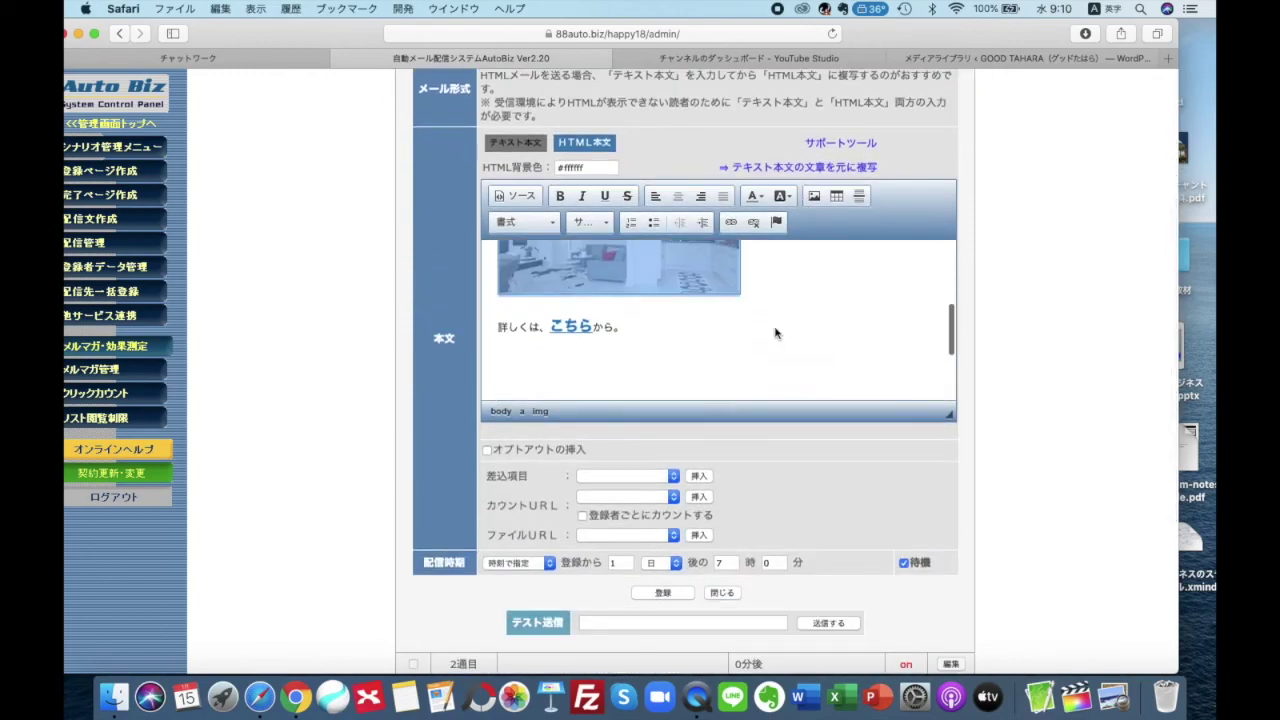
scroll(775, 328, "down", 3)
scroll(380, 403, "down", 5)
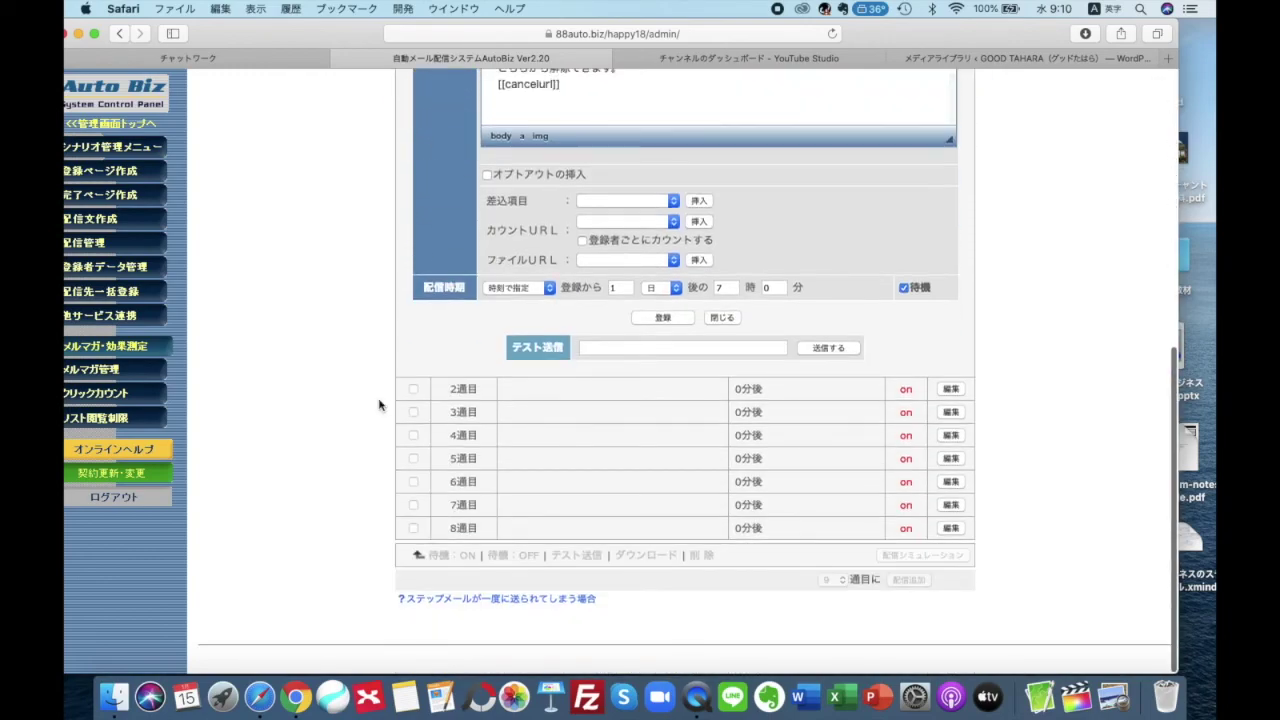
left_click(679, 319)
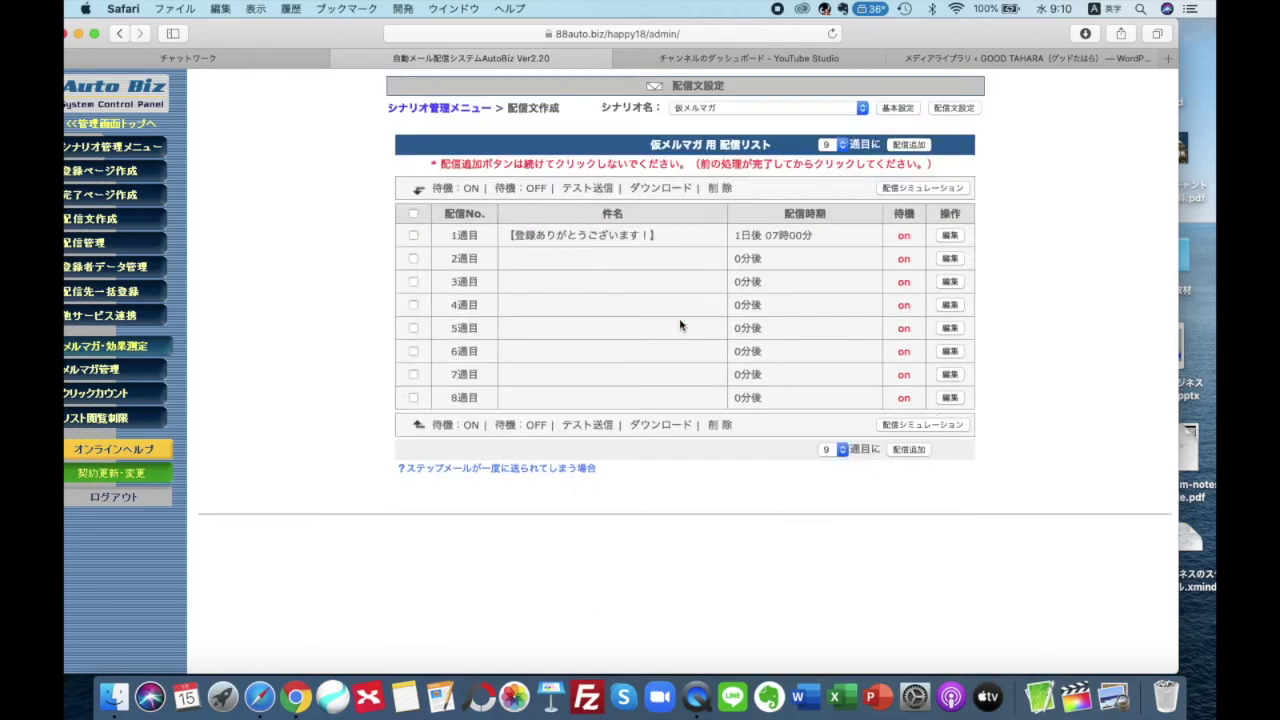
scroll(680, 325, "up", 5)
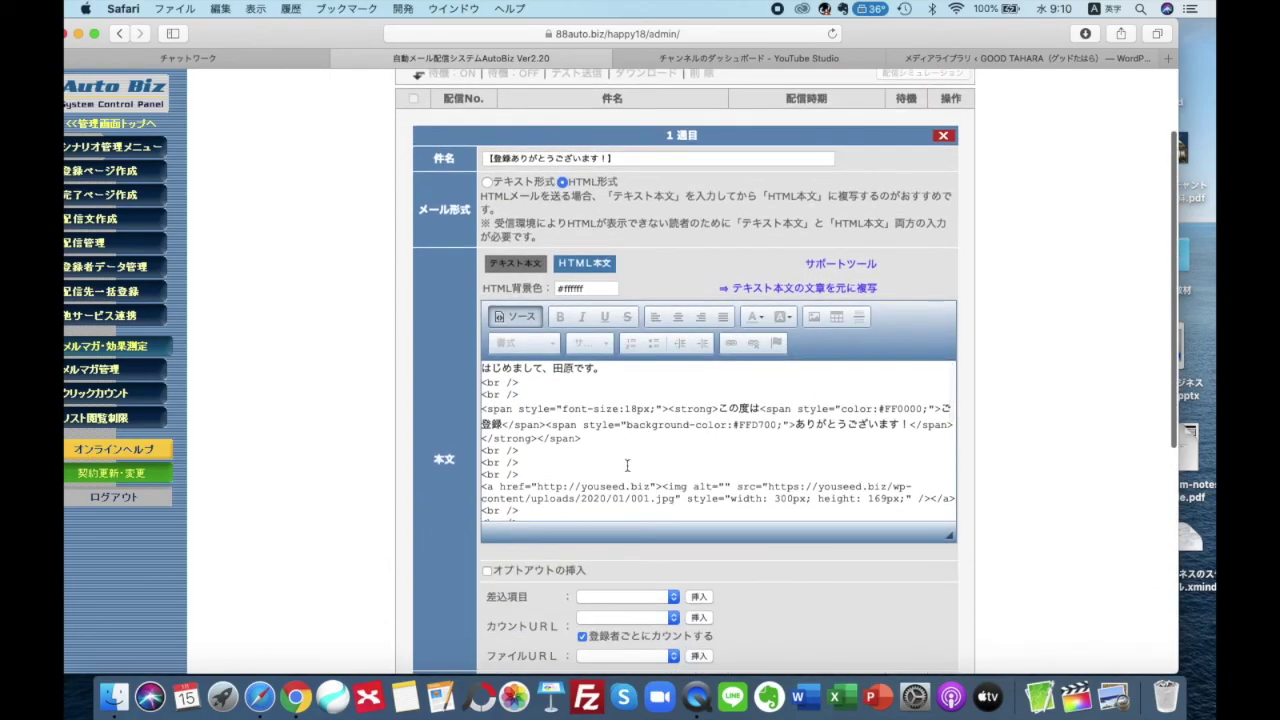
Toggle the body's ソース view off and on, accepting each tag-formatting warning with OK
scroll(542, 416, "down", 1)
scroll(542, 416, "up", 1)
scroll(327, 412, "up", 3)
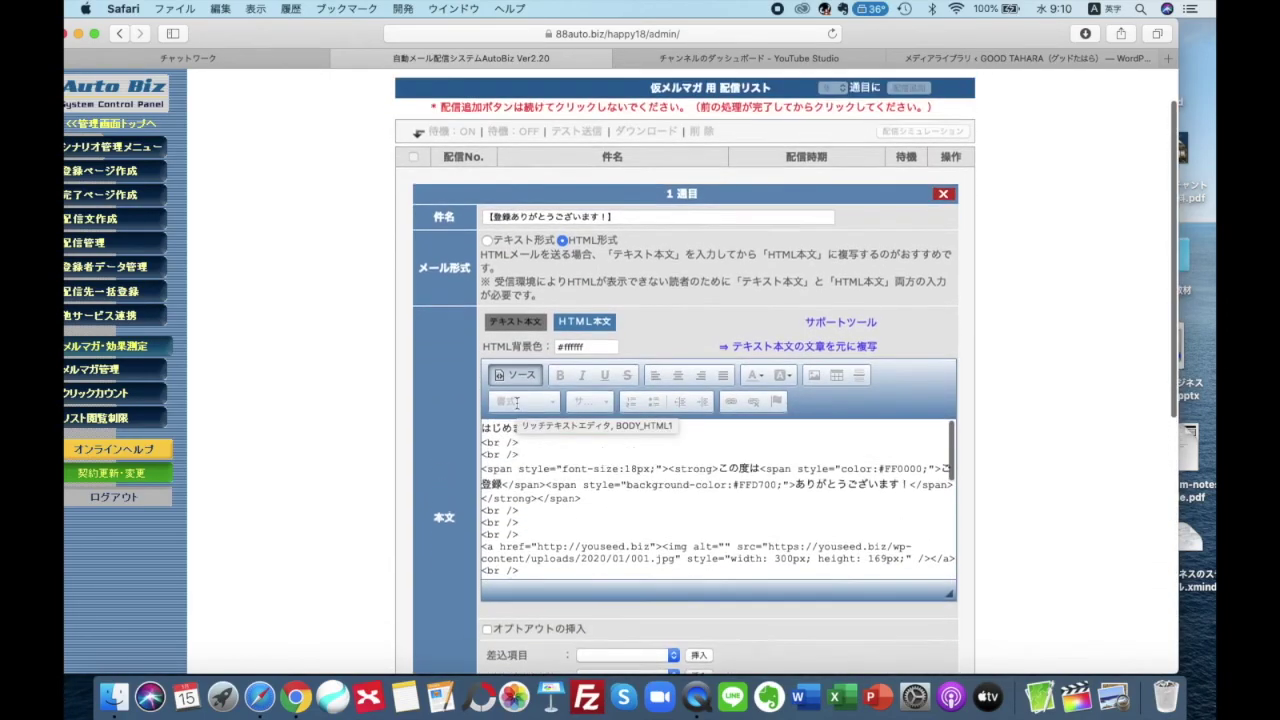
scroll(327, 412, "down", 5)
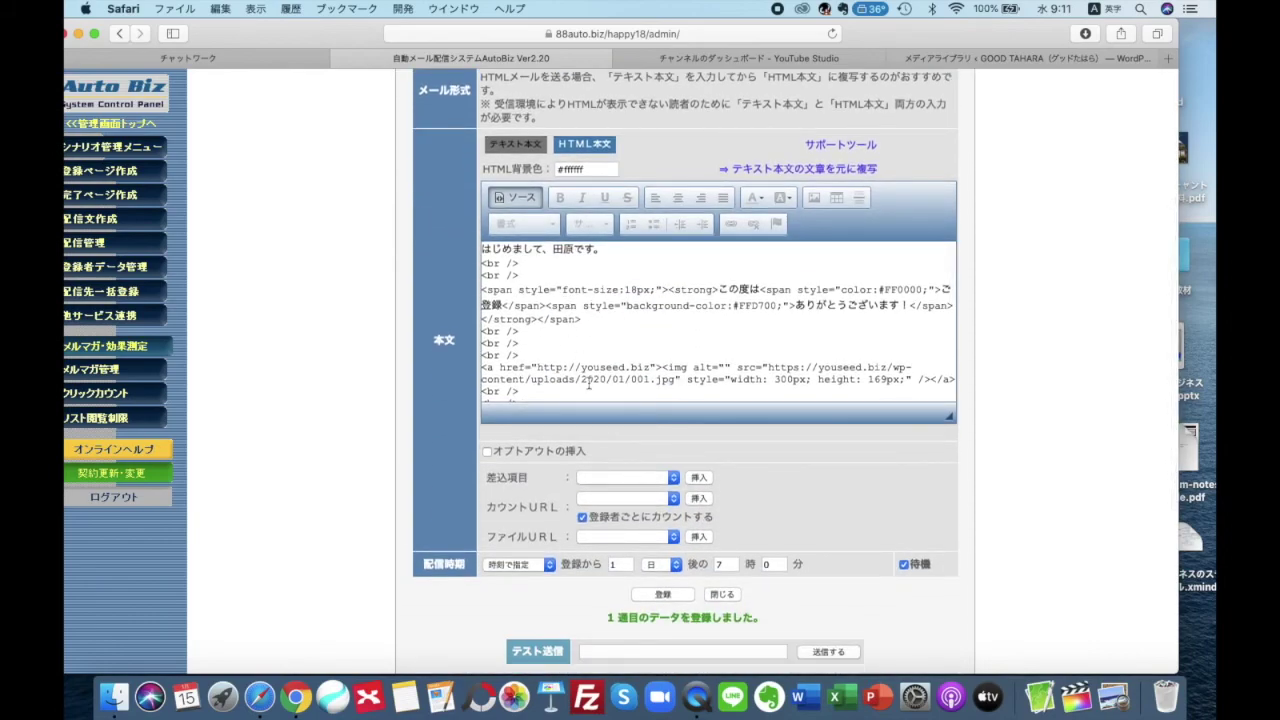
scroll(590, 370, "down", 1)
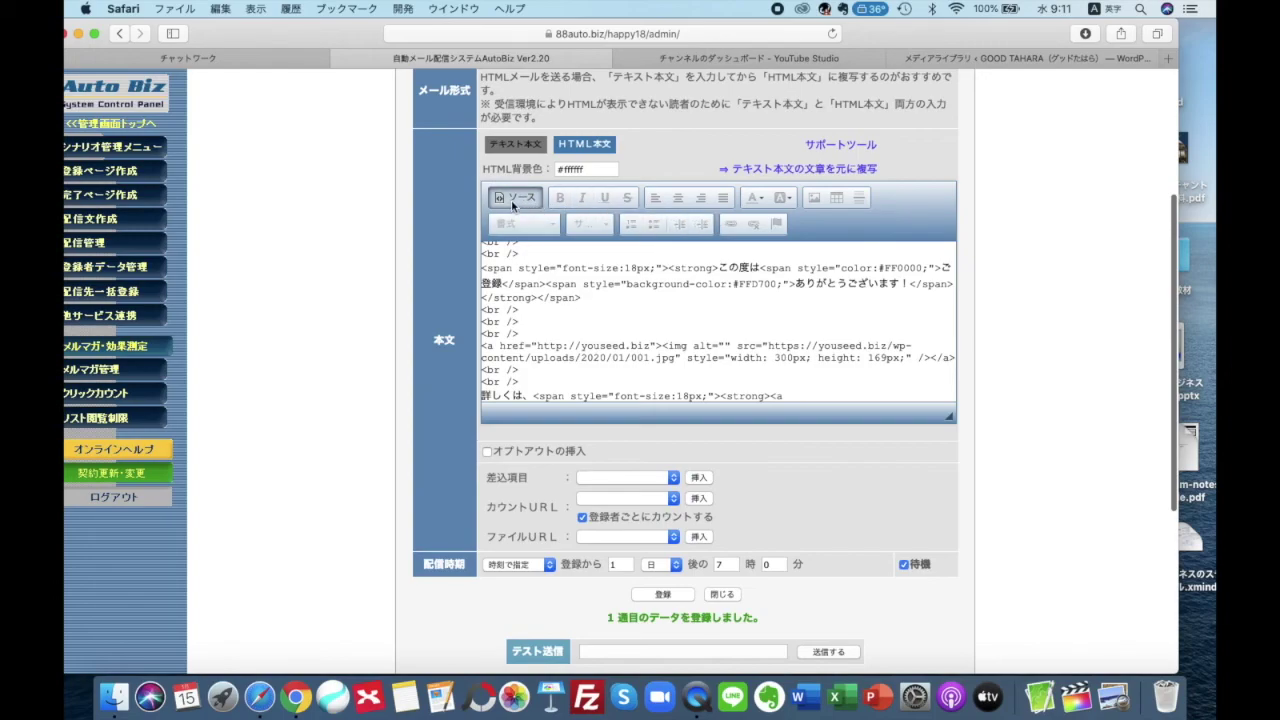
left_click(513, 200)
left_click(761, 396)
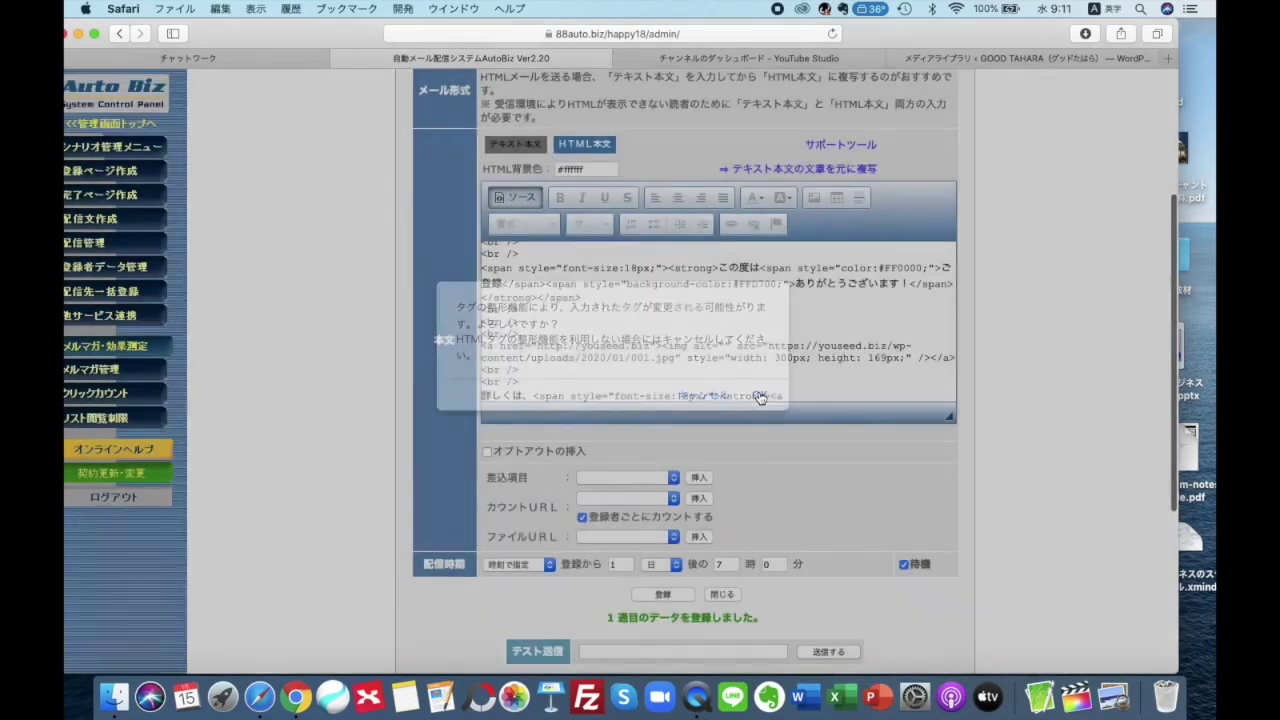
left_click(506, 198)
scroll(575, 268, "down", 10)
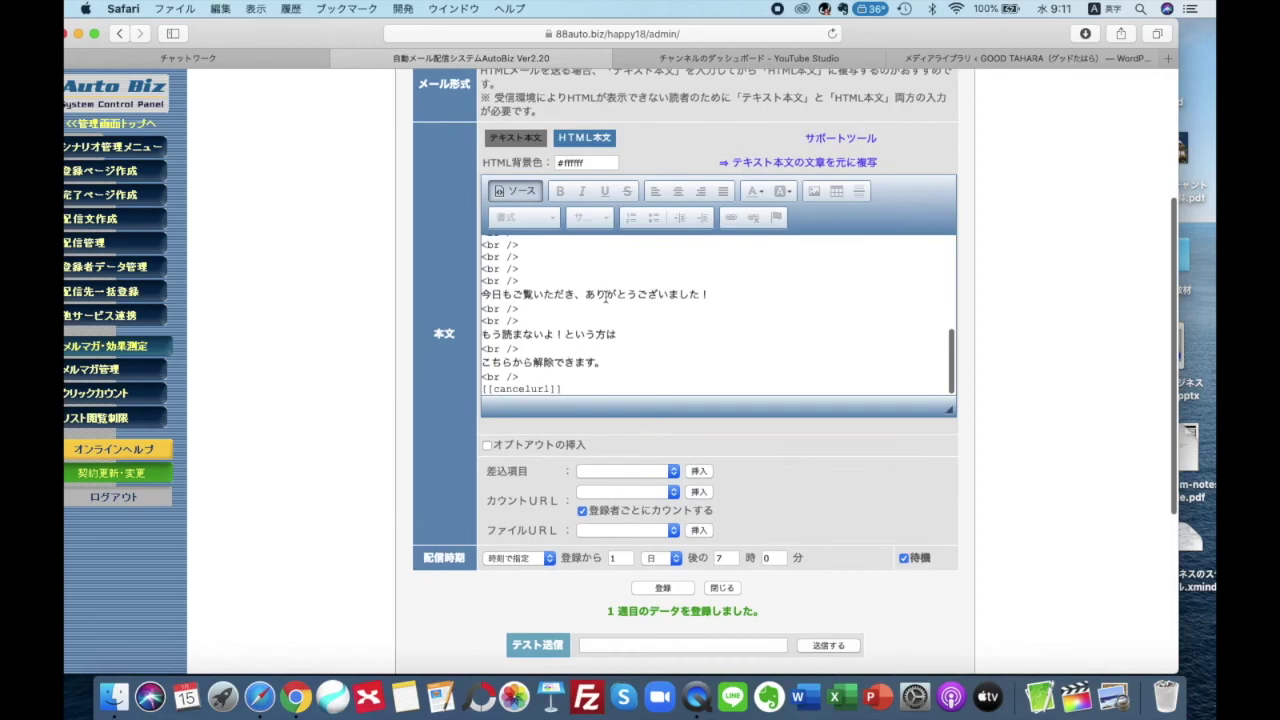
scroll(606, 294, "up", 10)
scroll(443, 329, "up", 4)
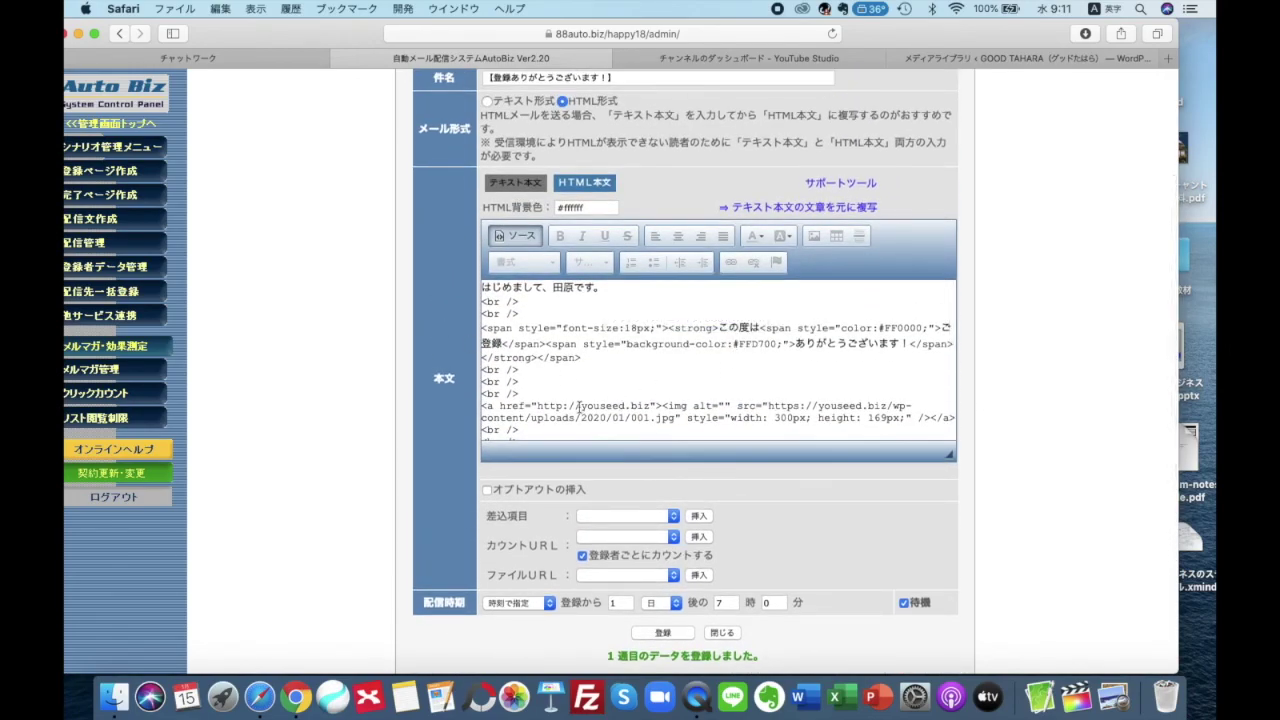
left_click(516, 238)
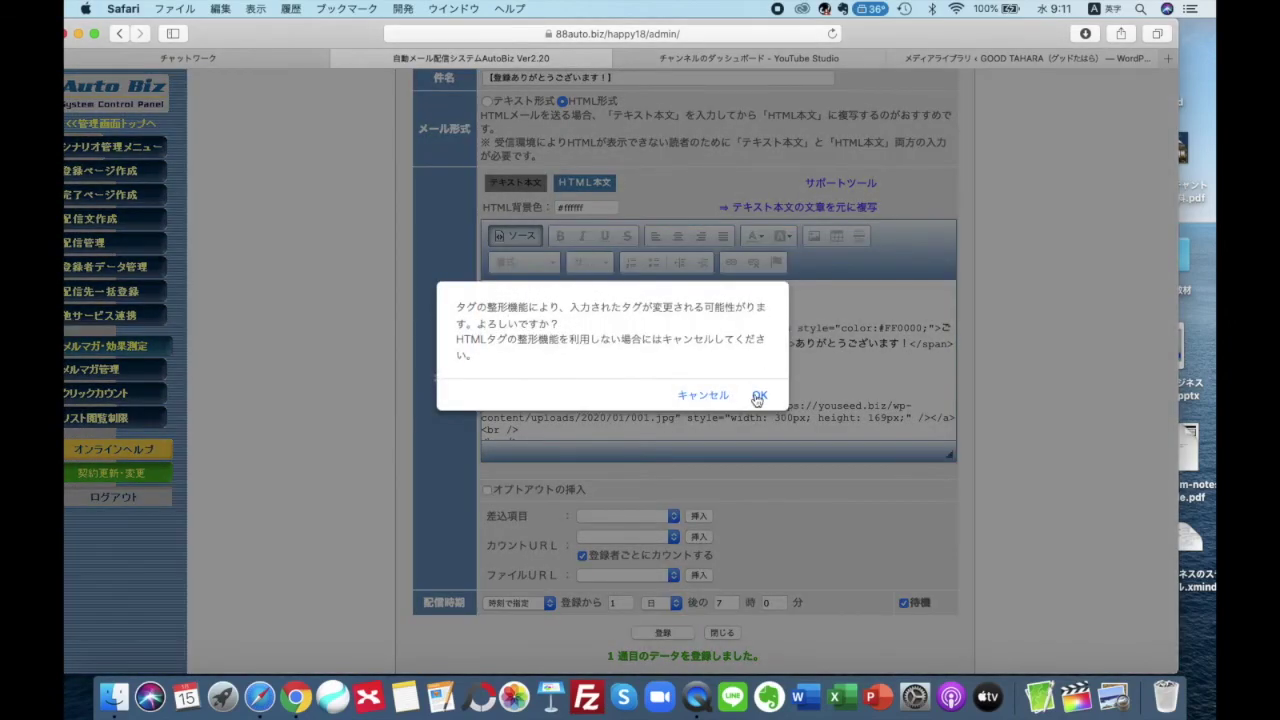
left_click(759, 398)
Save 1週目 with 登録, then return to the 配信文作成 delivery list
scroll(560, 370, "down", 5)
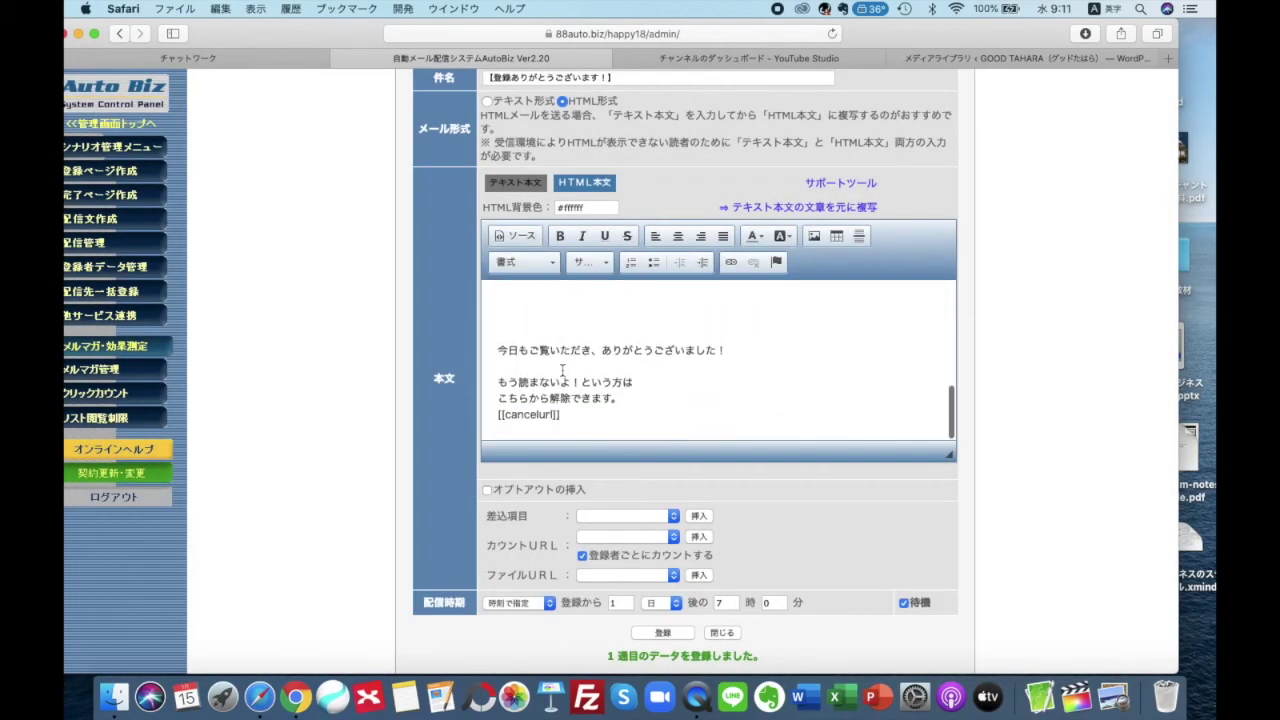
scroll(562, 371, "up", 10)
scroll(562, 371, "down", 10)
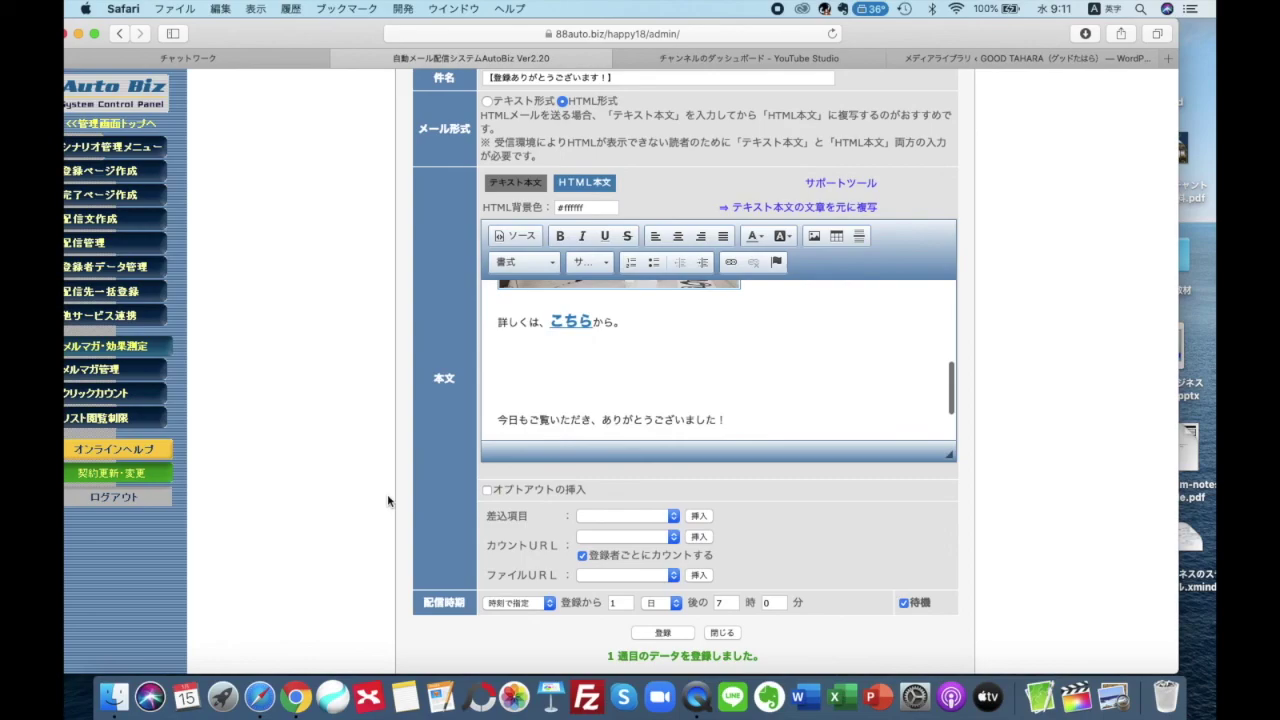
scroll(391, 503, "down", 5)
left_click(663, 384)
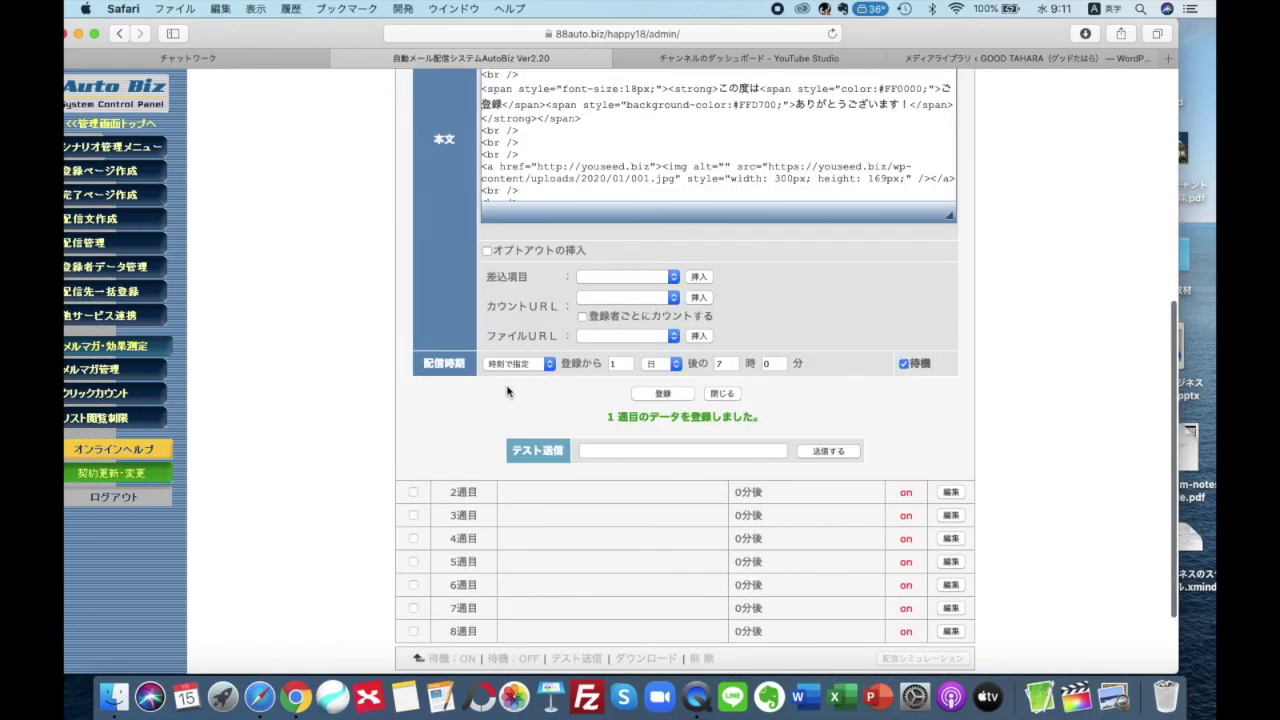
scroll(424, 340, "up", 8)
left_click(128, 225)
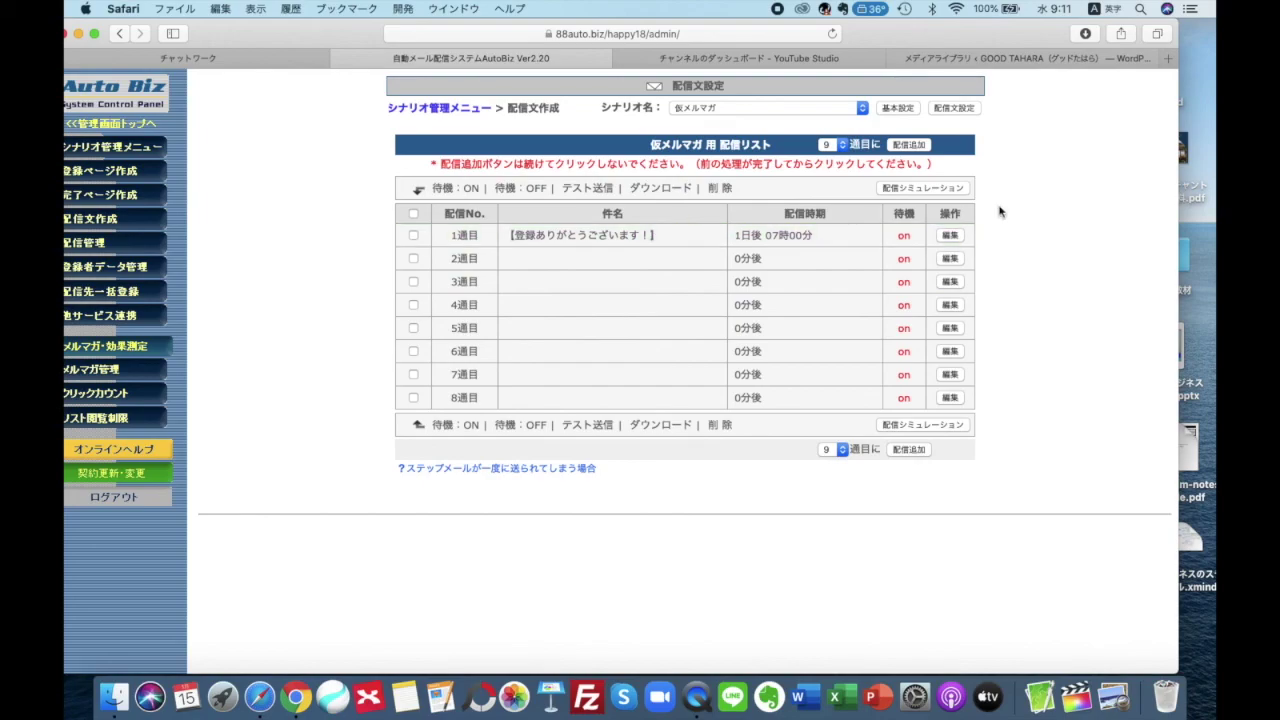
Reopen 1週目 via 編集 and review its subject, HTML形式 format and body ending [[cancelurl]]
left_click(949, 236)
scroll(747, 334, "down", 5)
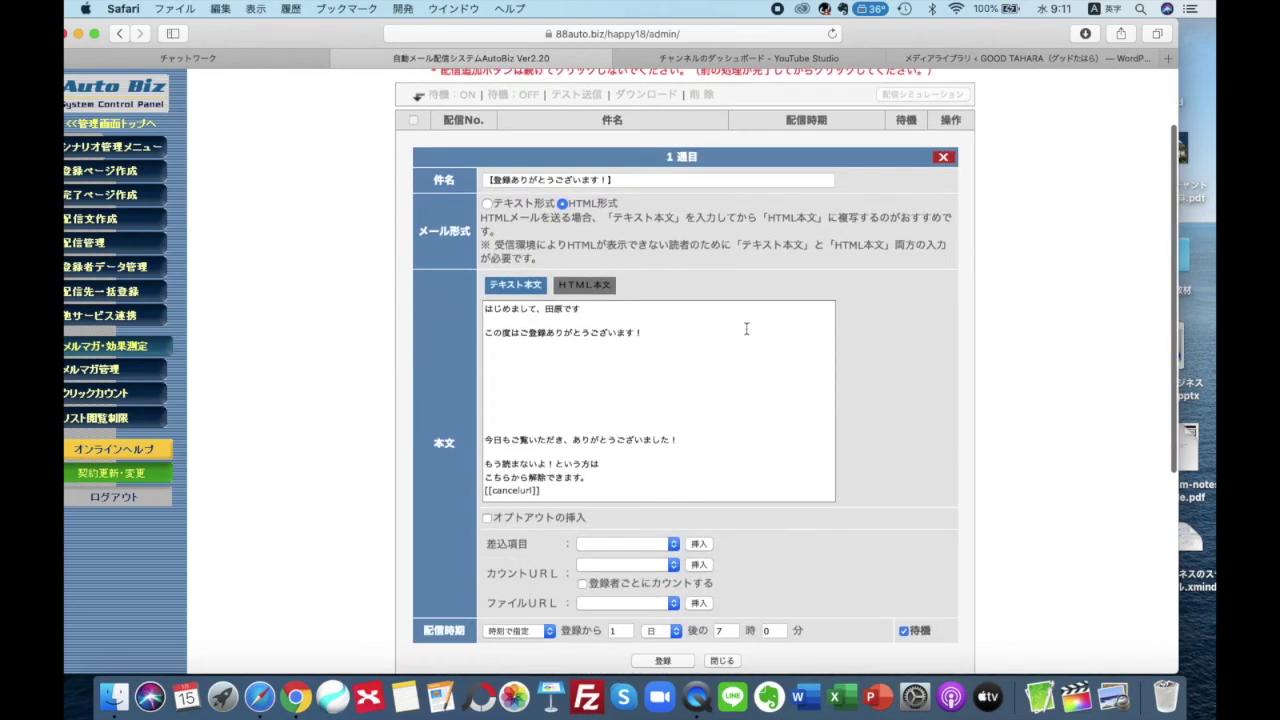
scroll(925, 354, "down", 4)
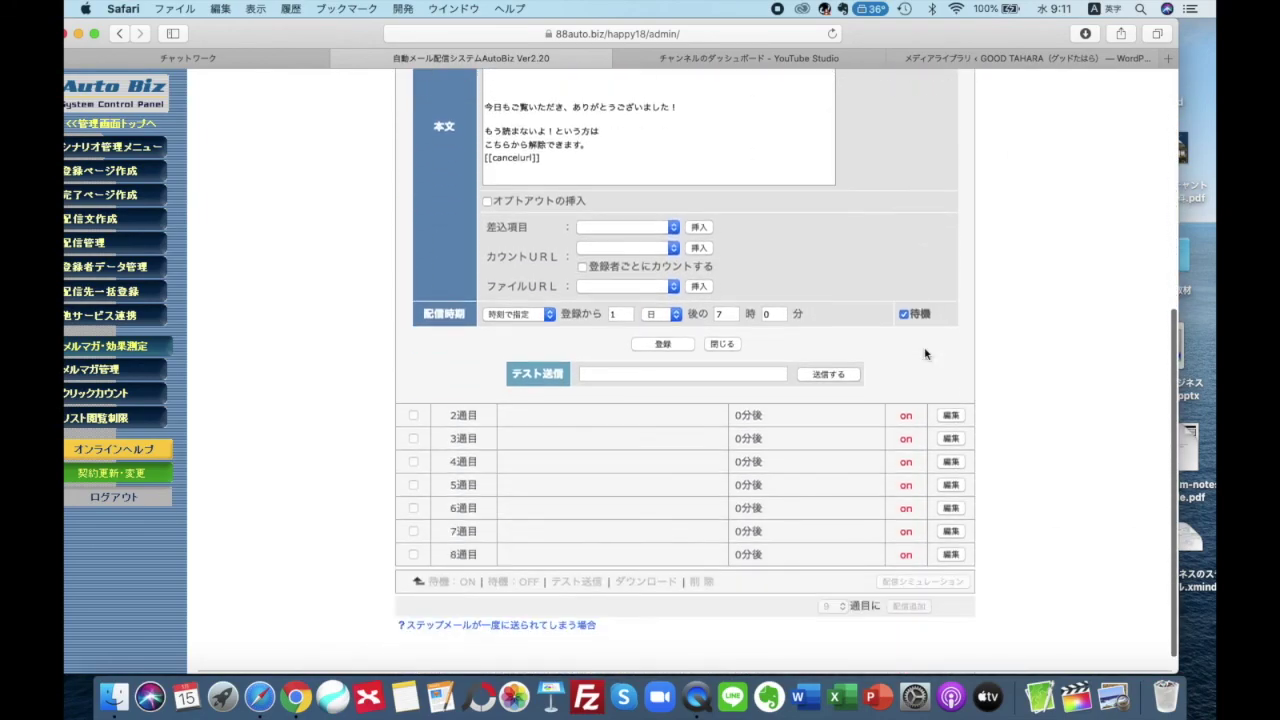
scroll(925, 354, "up", 8)
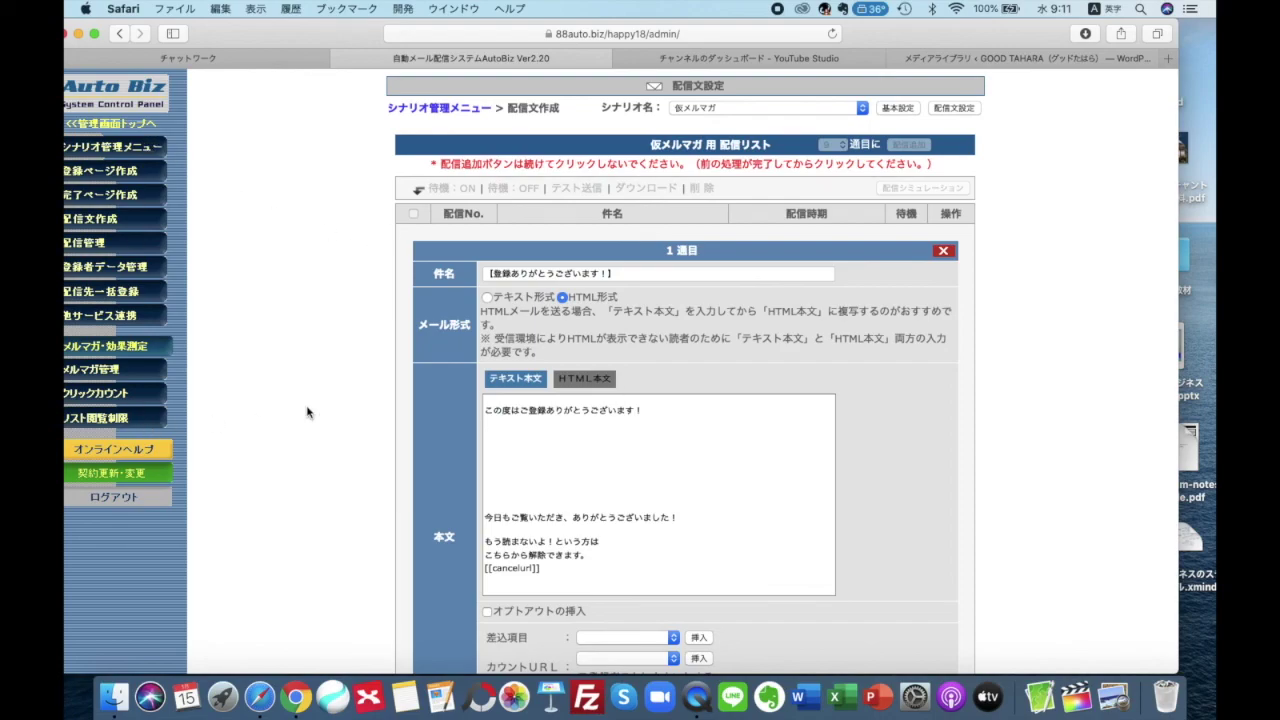
scroll(310, 388, "down", 5)
scroll(310, 388, "up", 5)
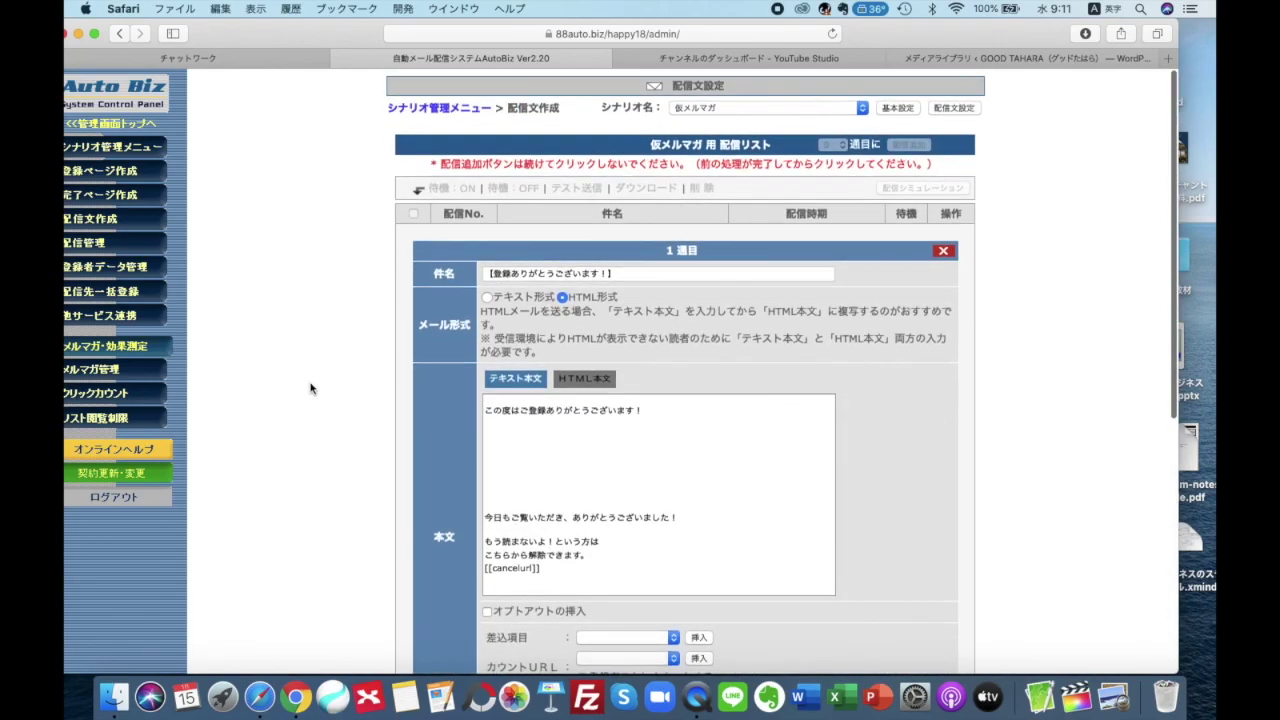